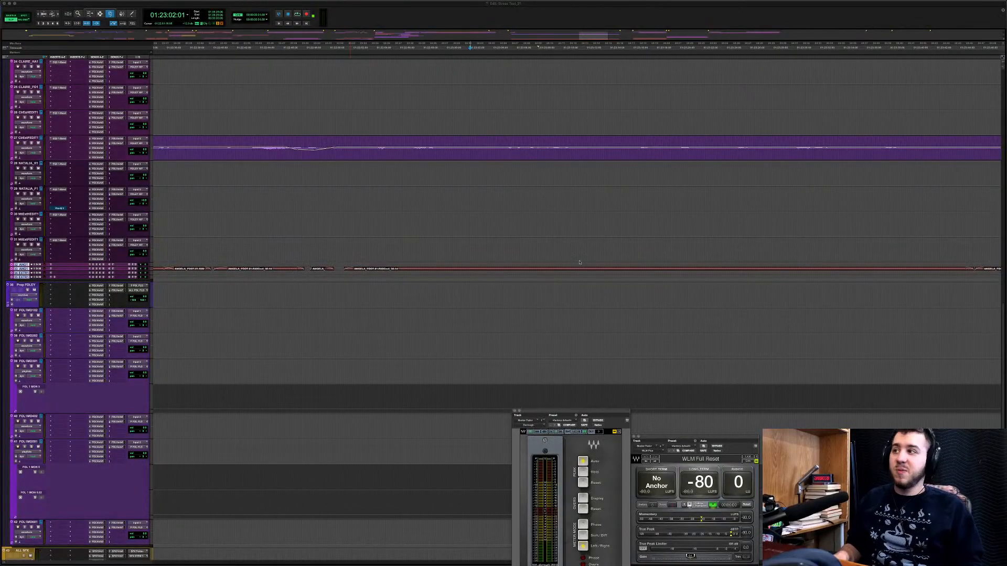
Review the session from the Foley tracks up to the dialogue tracks, surveying the clips across the full timeline.
scroll(254, 221, up, 5)
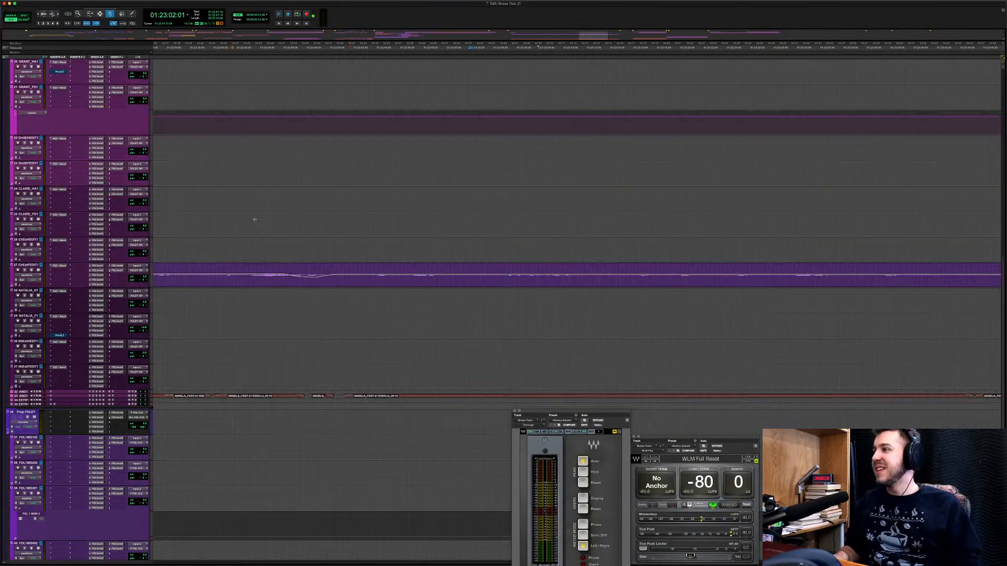
scroll(255, 218, up, 4)
scroll(254, 218, down, 3)
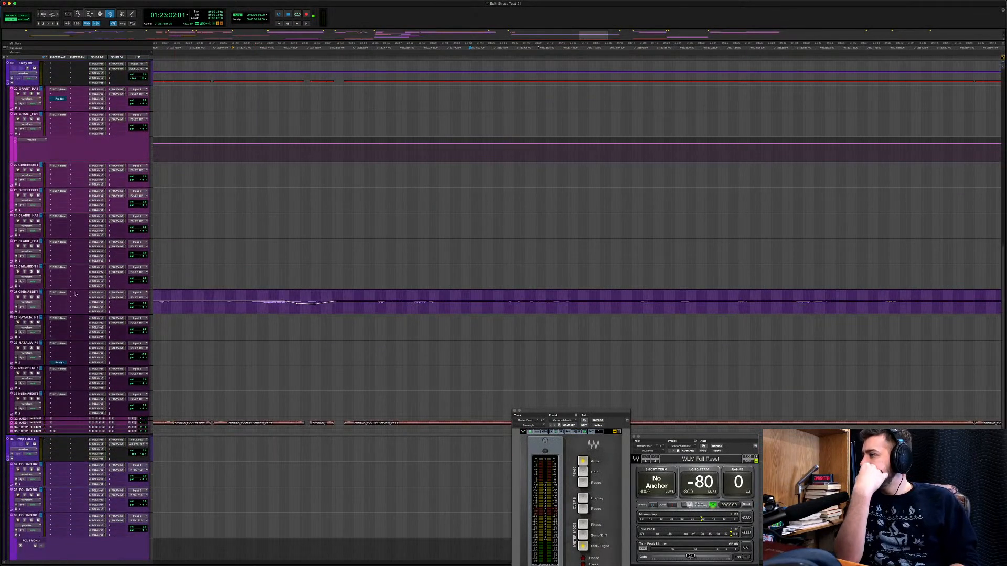
scroll(336, 93, up, 17)
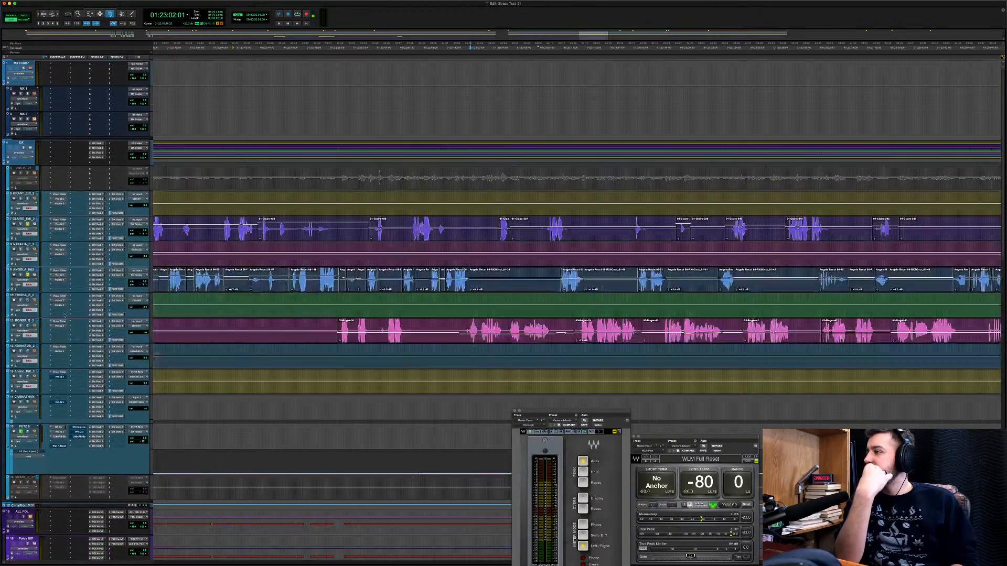
click(336, 92)
key(r)
key(r)
key(r)
key(r)
scroll(273, 199, left, 10)
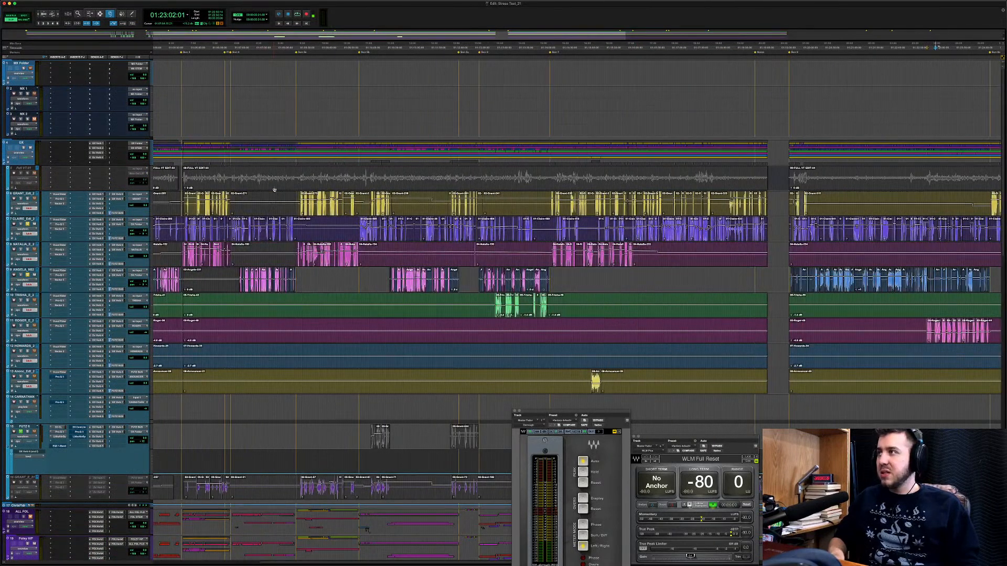
key(r)
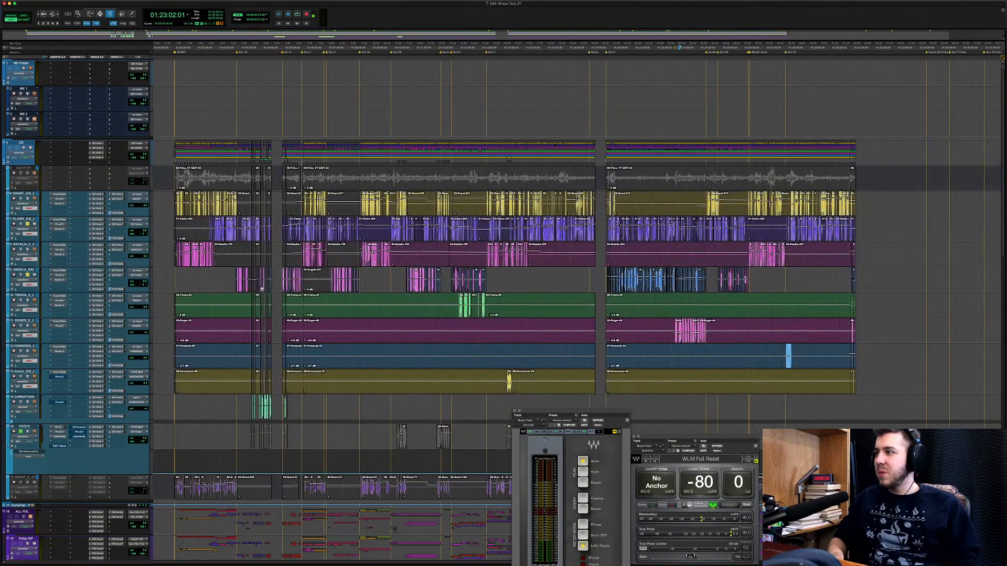
key(t)
key(t)
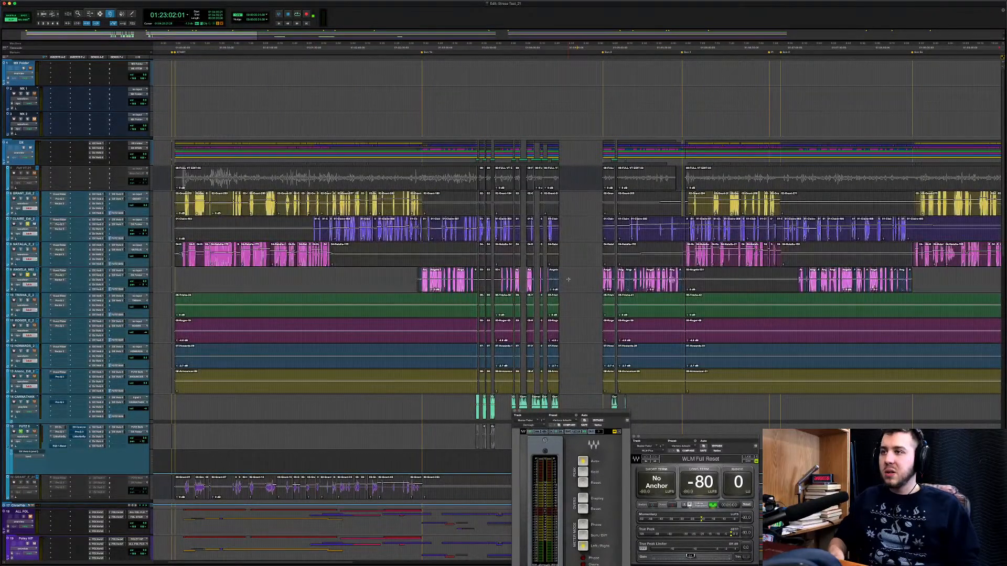
key(r)
key(r)
key(r)
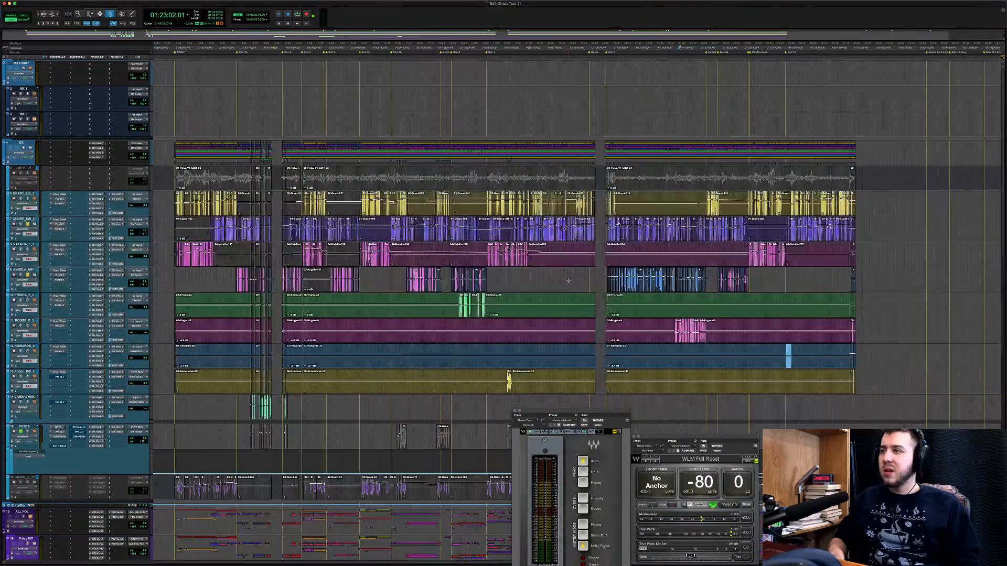
Clear the partial clip selection and move the playhead to the session start at 01:00:00:00.
drag(513, 278, 341, 289)
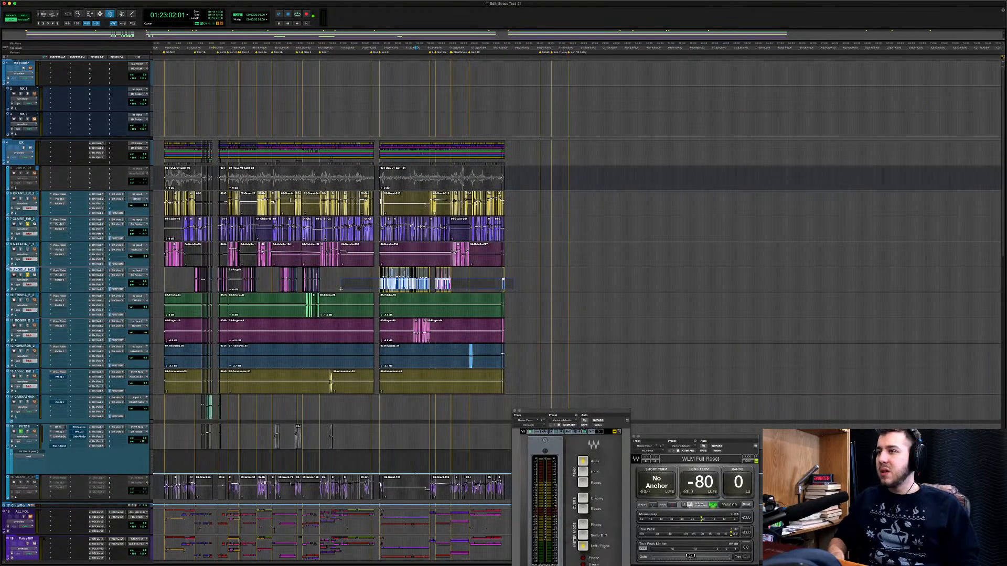
click(182, 53)
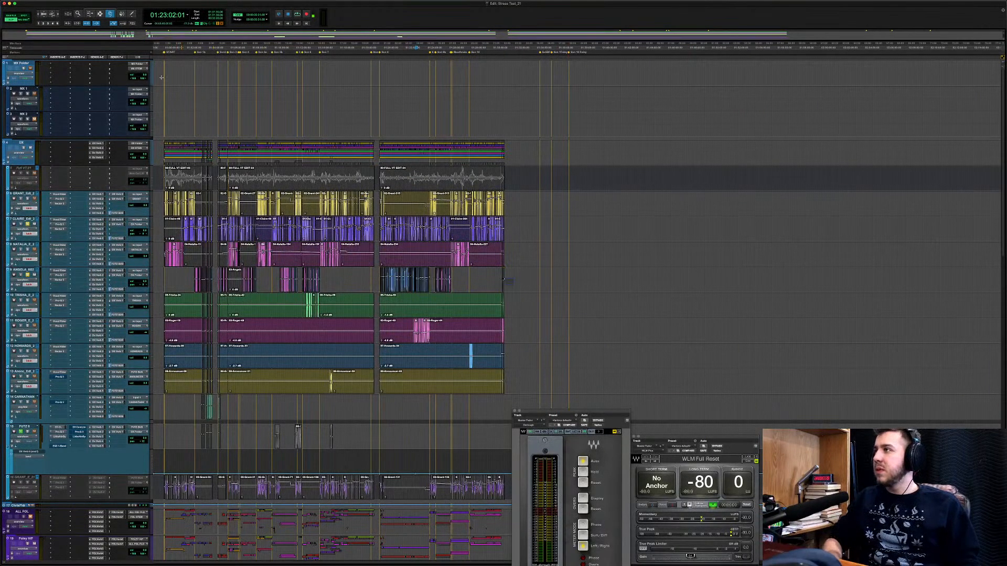
click(164, 53)
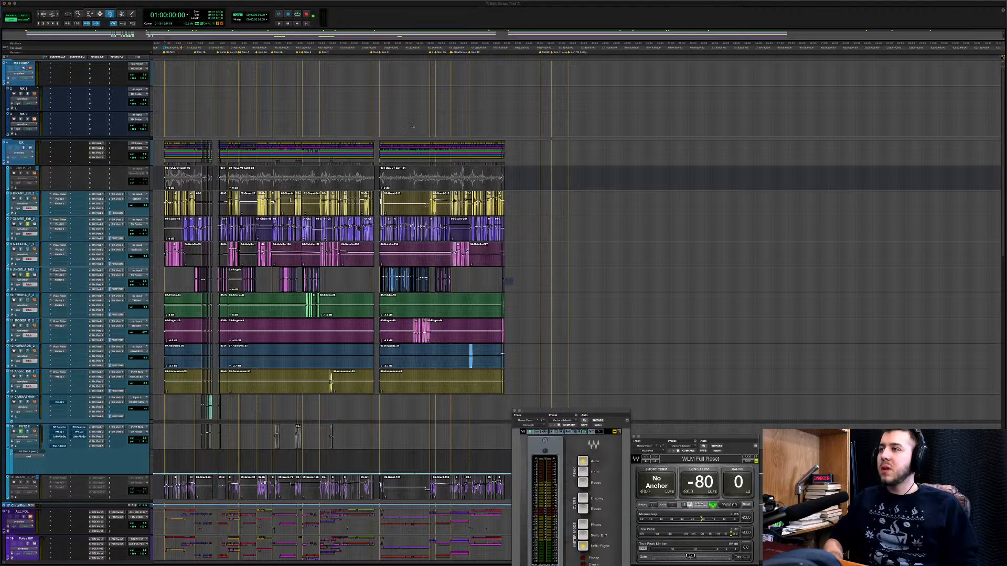
key(super+Tab)
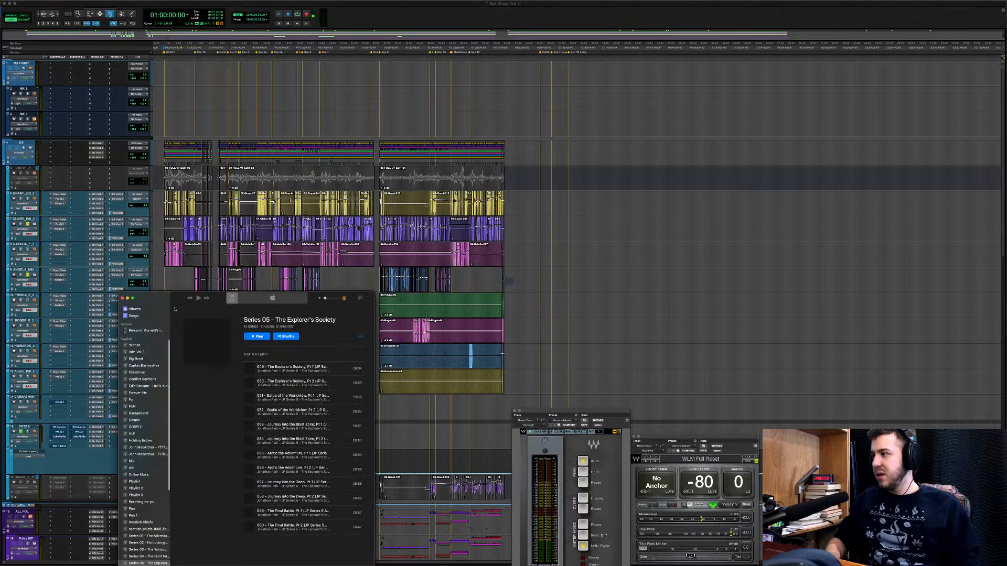
click(508, 279)
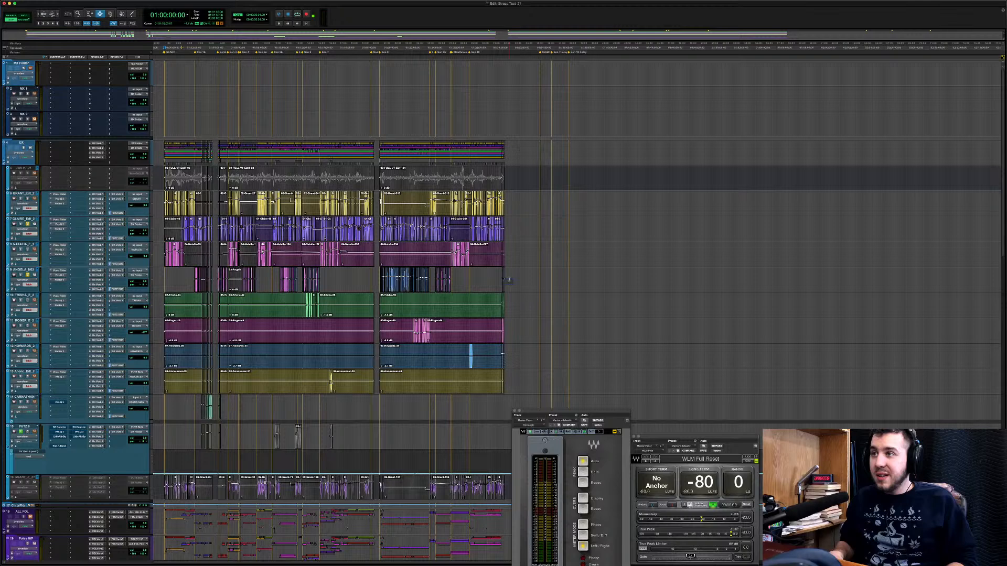
click(508, 278)
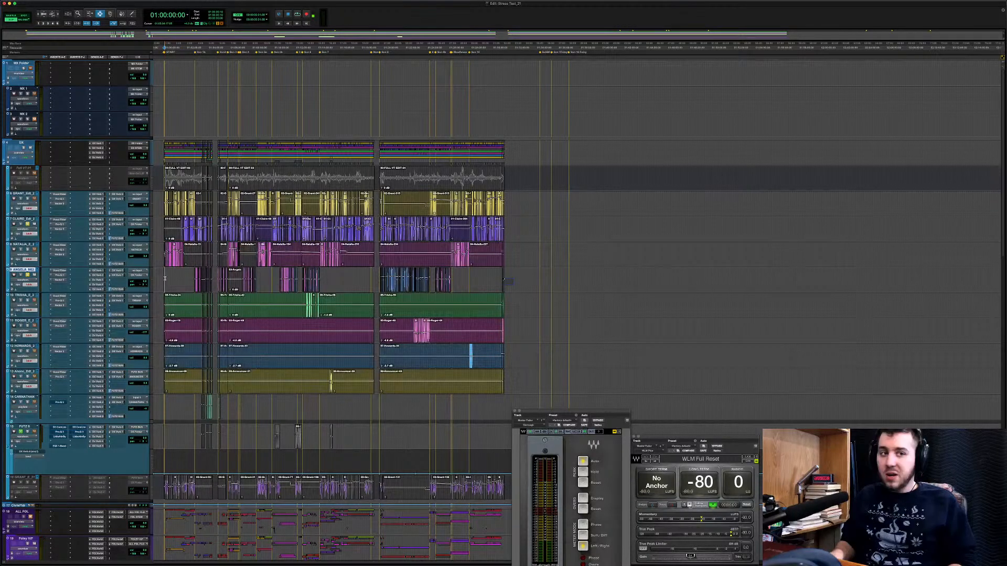
key(t)
key(t)
key(t)
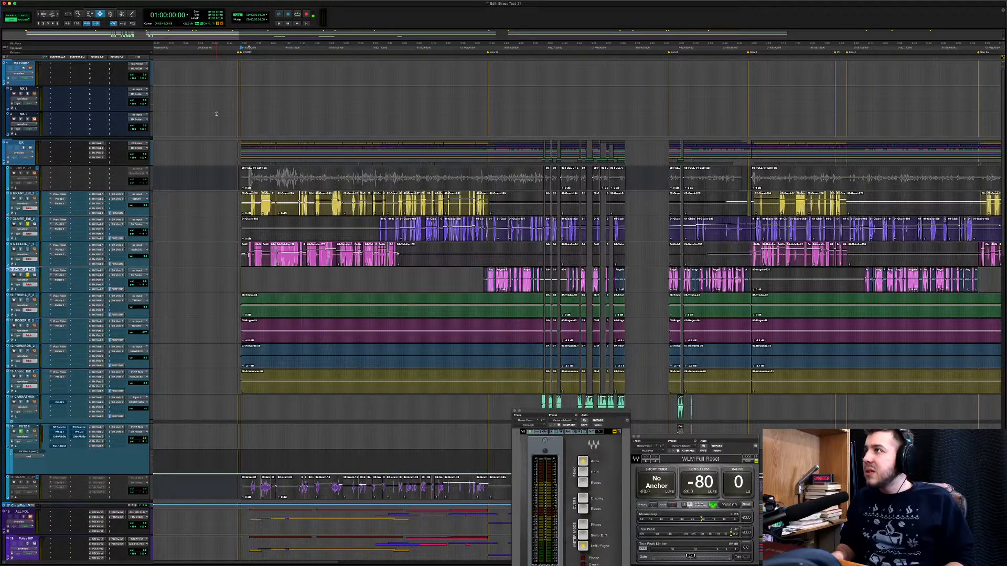
double_click(239, 53)
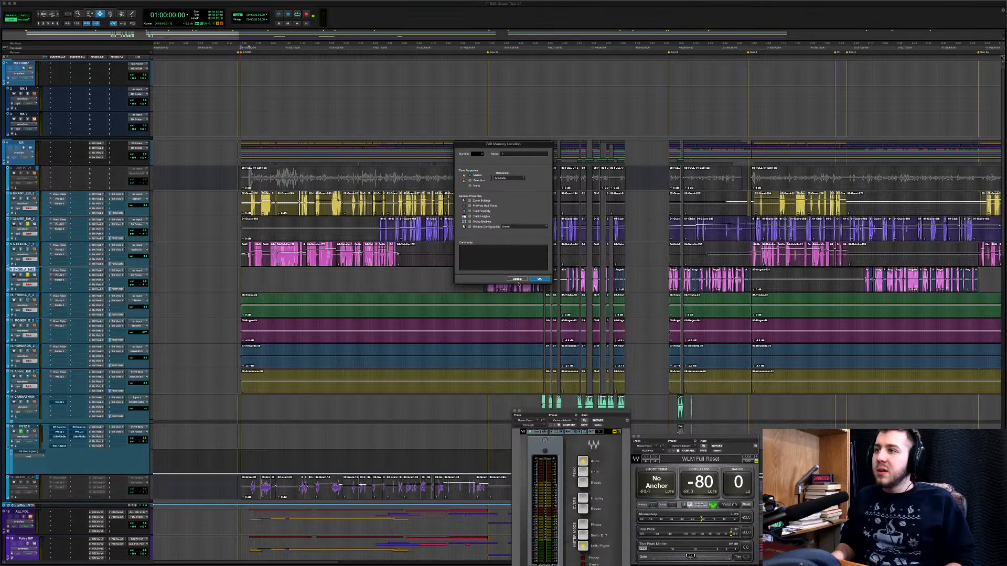
click(517, 279)
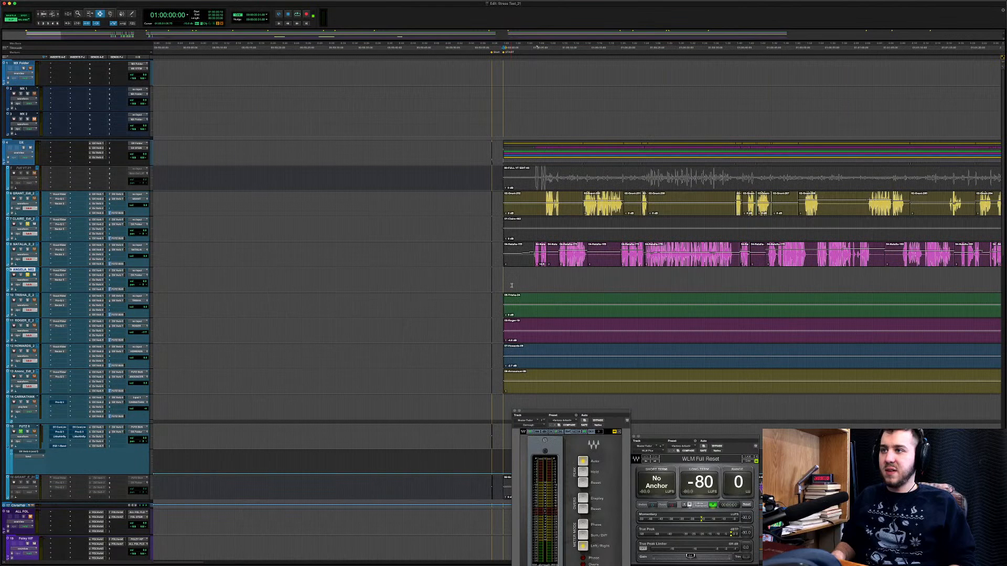
Align the playhead exactly with the START marker where the dialogue clips begin.
click(503, 284)
key(t)
key(t)
key(t)
key(n)
key(shift+slash)
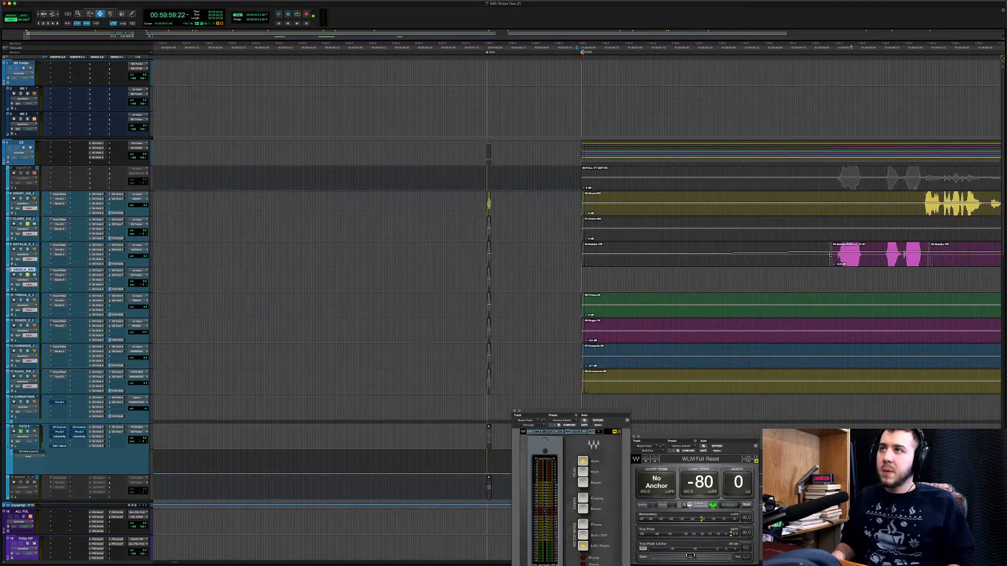
click(583, 52)
Select all clips on the dialogue track that holds the pink and blue clips.
key(r)
key(r)
key(r)
key(r)
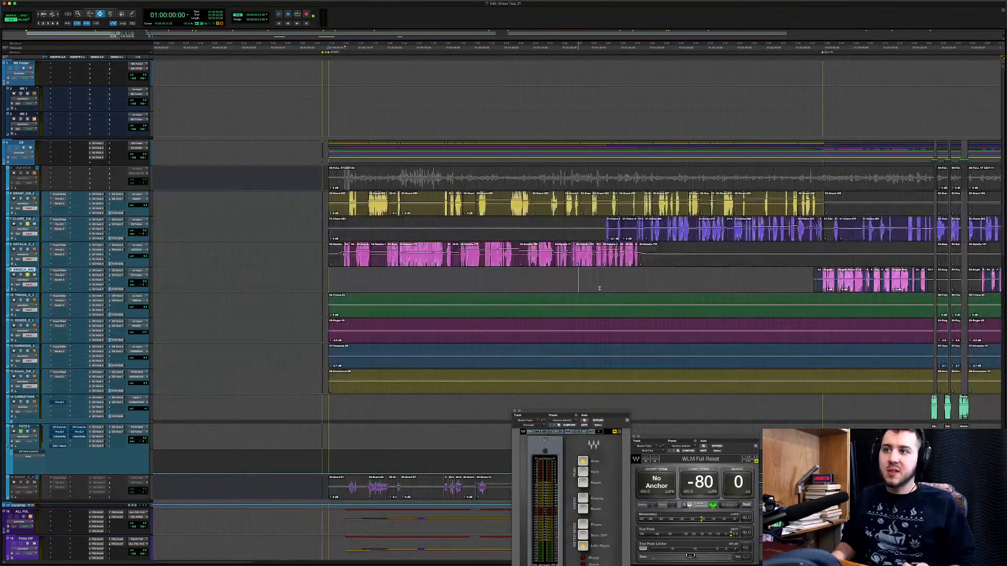
key(r)
key(r)
key(r)
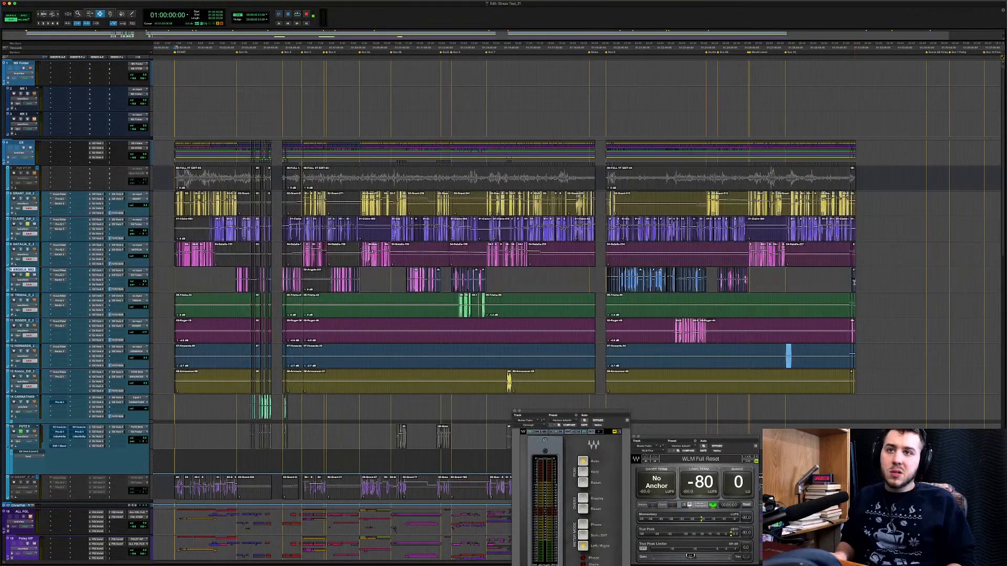
triple_click(786, 287)
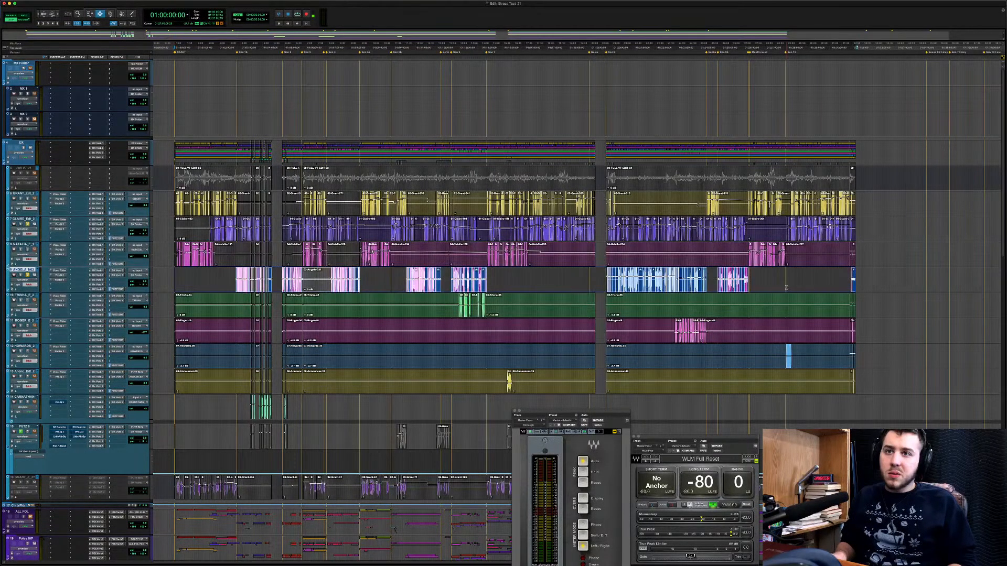
Send the selected dialogue clips to RX for repair with the RX Connect AudioSuite plug-in.
click(119, 3)
mouse_move(131, 52)
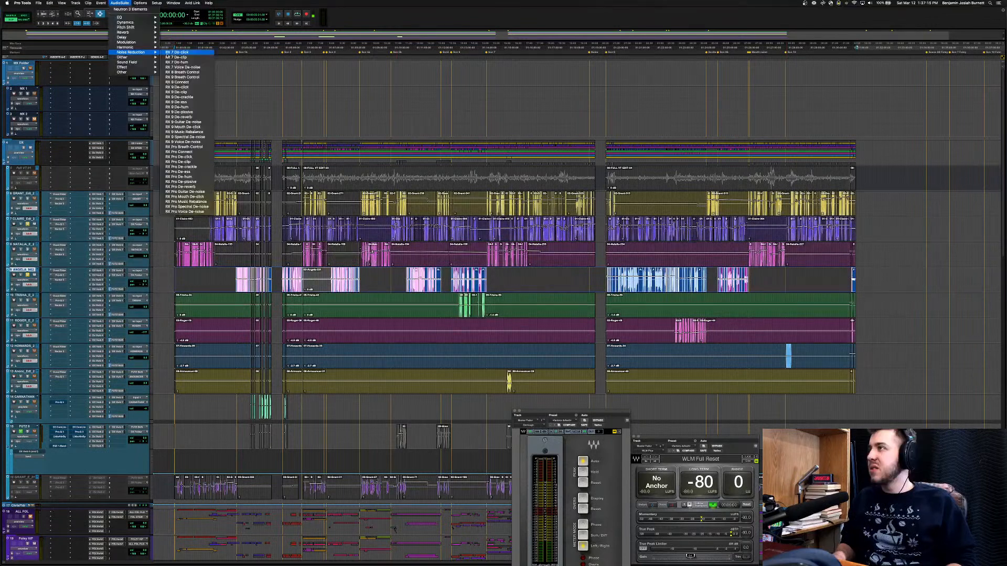
click(181, 83)
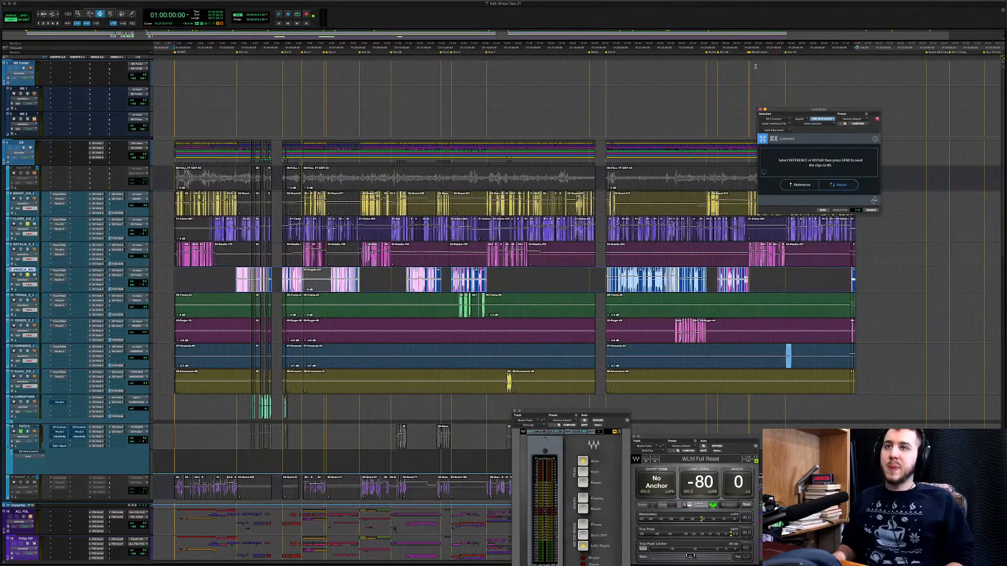
drag(802, 109, 911, 25)
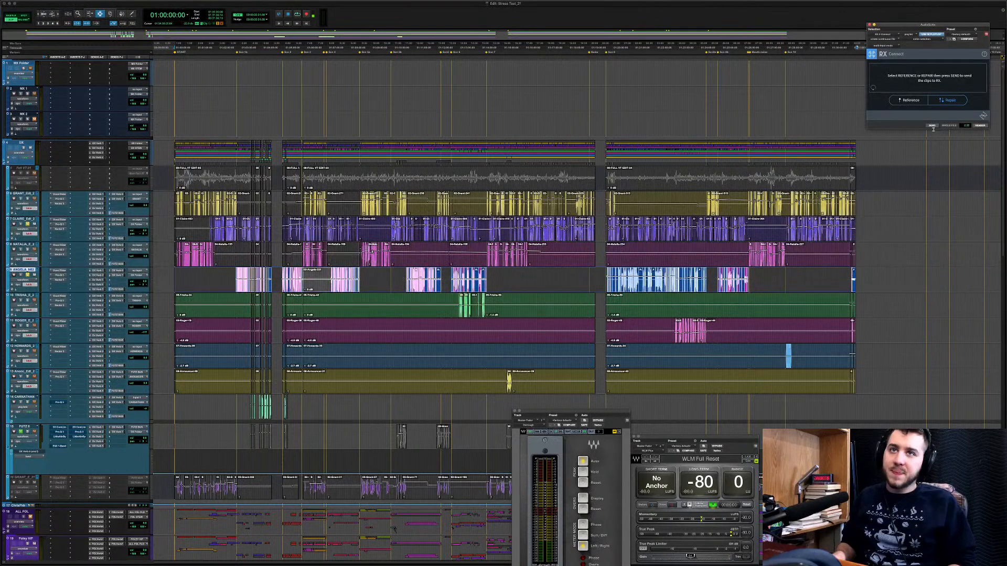
click(931, 126)
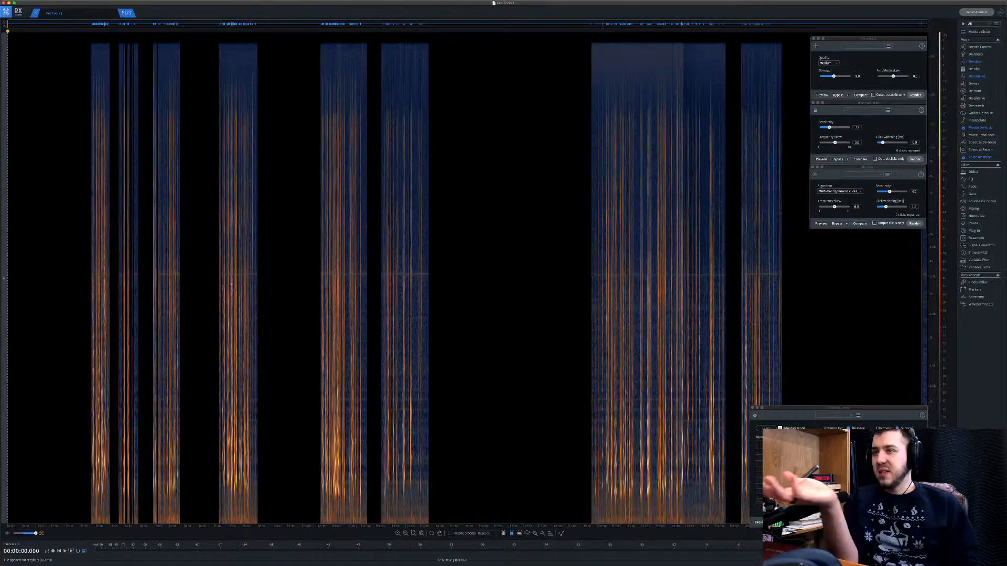
Examine the spectrogram of the first dialogue clips and the silence before them.
click(101, 321)
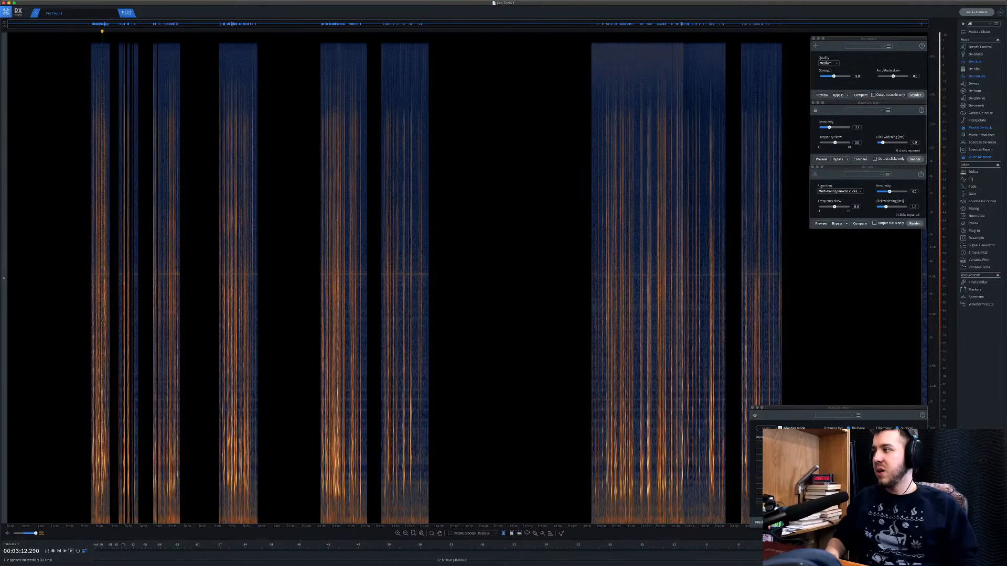
scroll(102, 321, up, 5)
key(r)
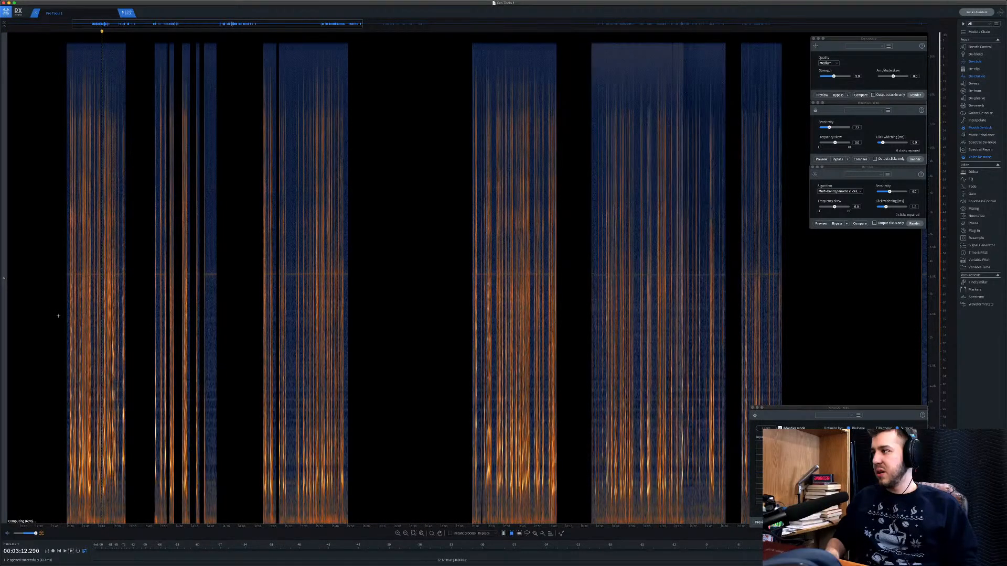
click(58, 316)
scroll(59, 316, up, 5)
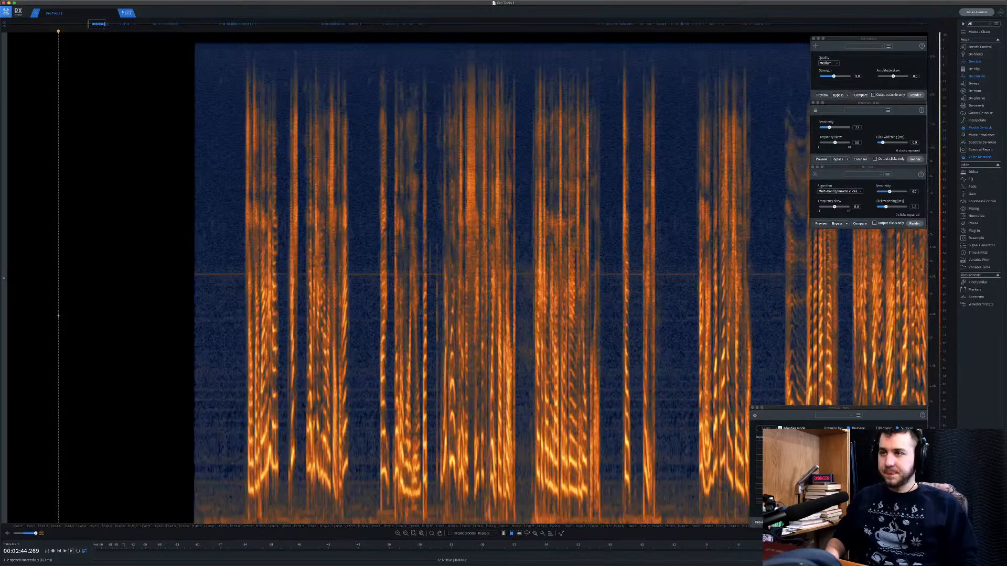
scroll(59, 316, down, 1)
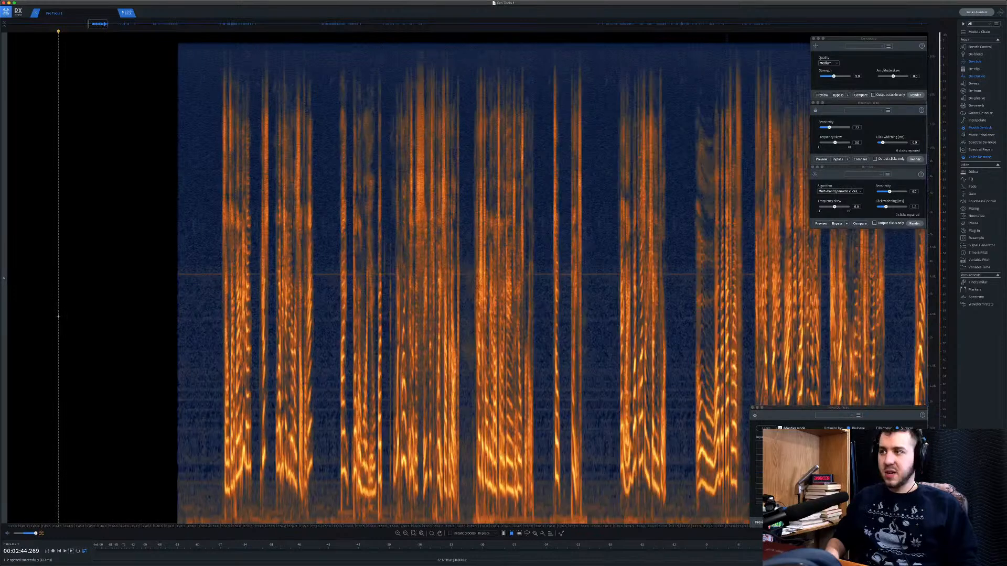
scroll(58, 316, down, 1)
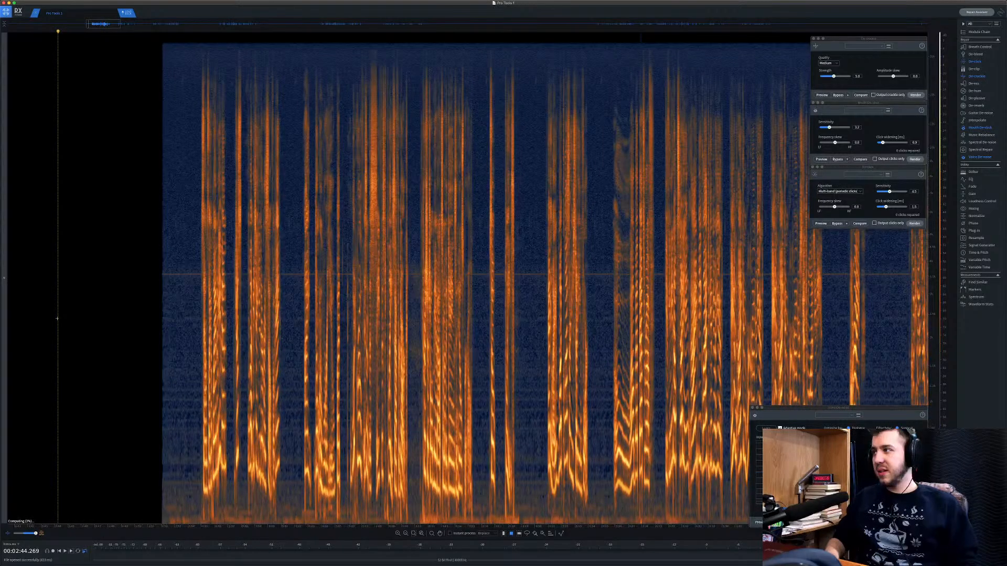
scroll(58, 318, down, 4)
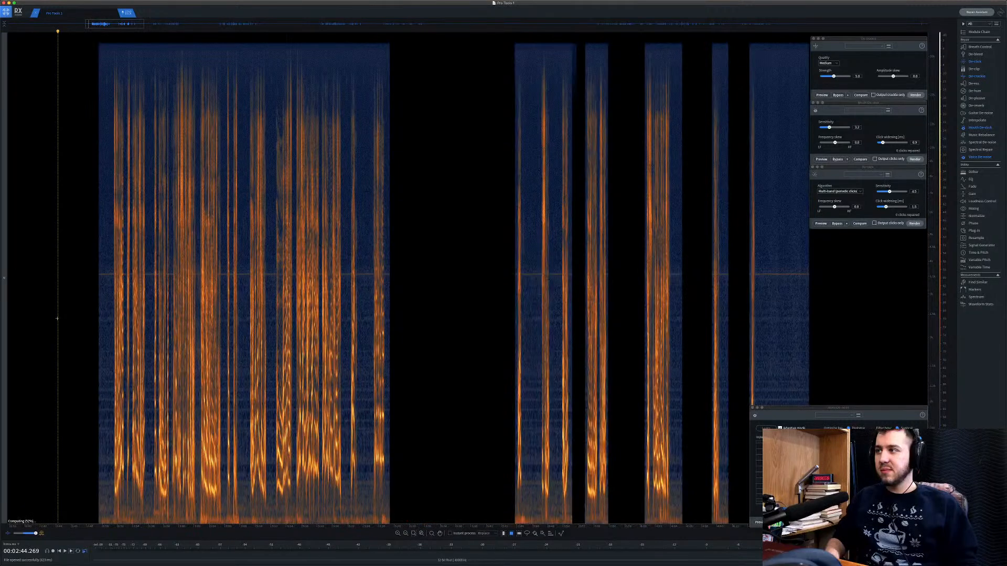
Try selecting a midrange frequency band across the first dialogue clip, and clear the selection.
click(98, 292)
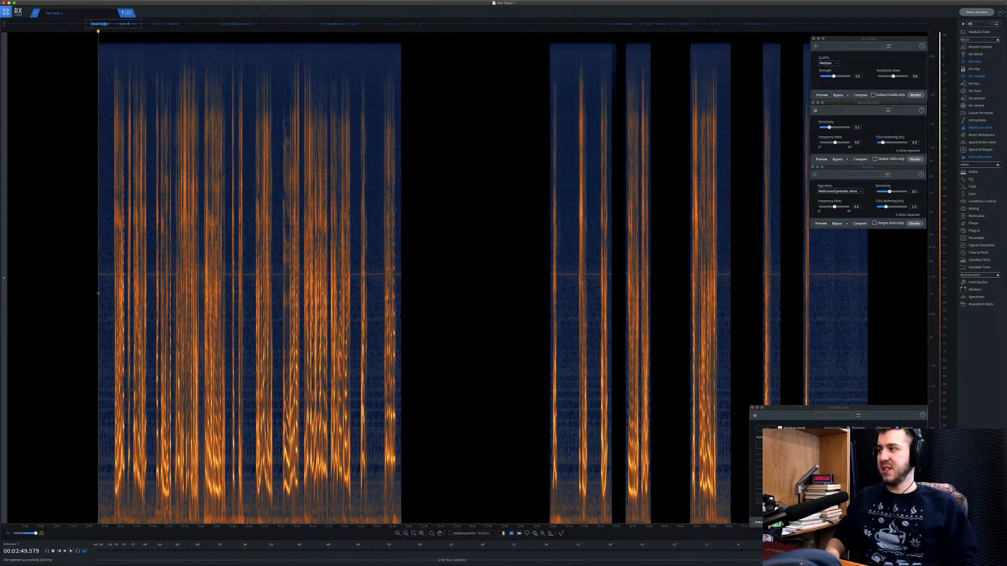
drag(98, 293, 412, 348)
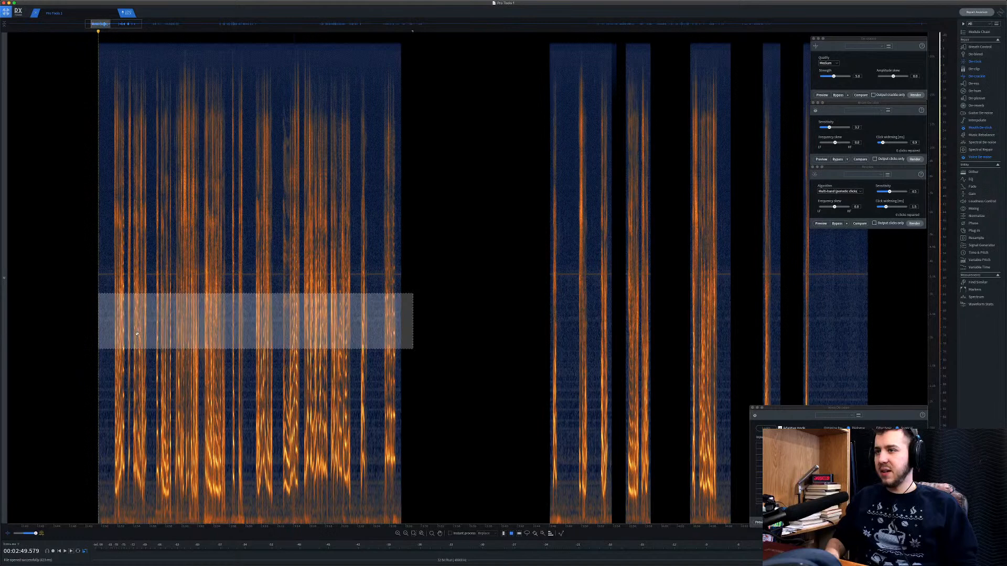
click(137, 333)
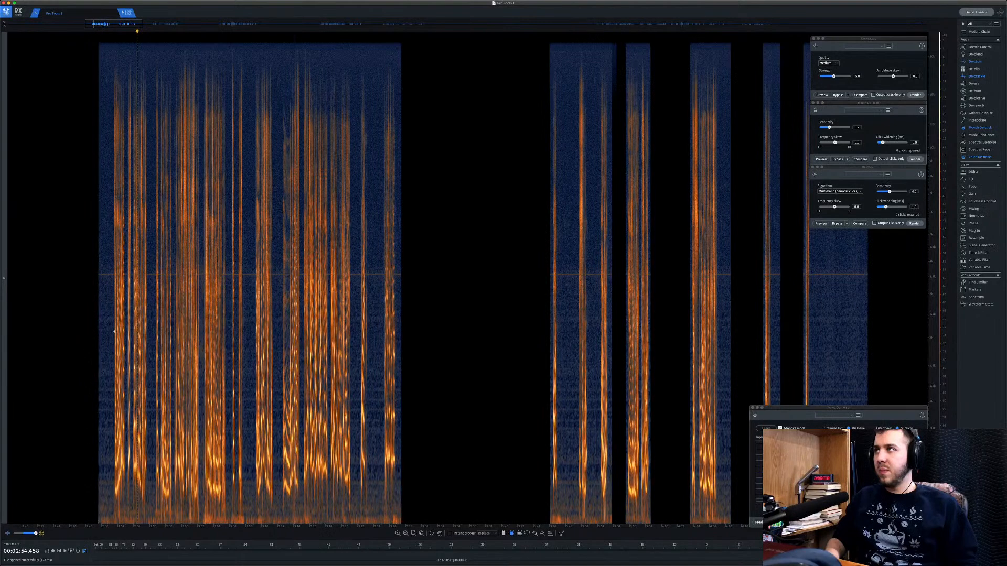
scroll(115, 331, down, 5)
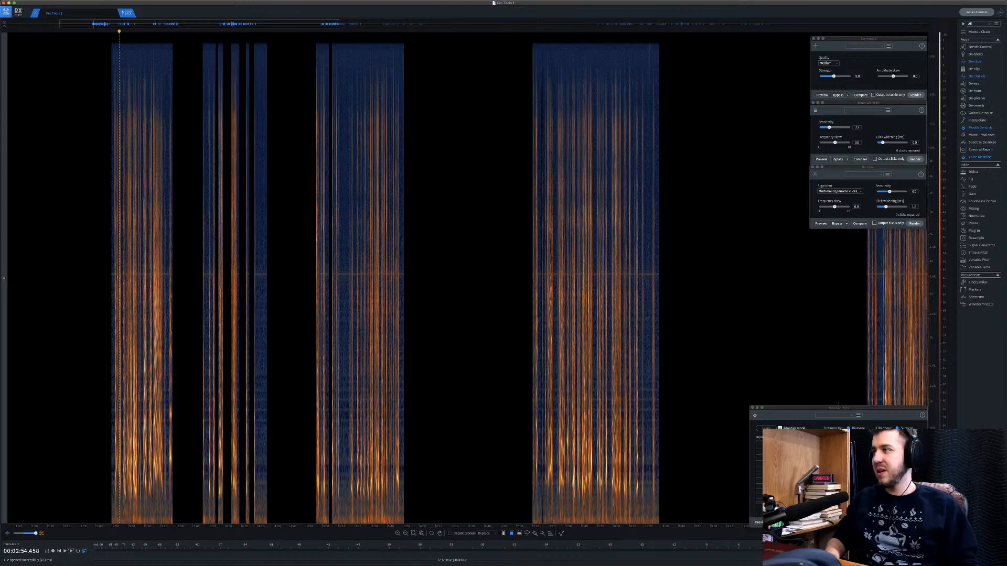
scroll(116, 277, up, 5)
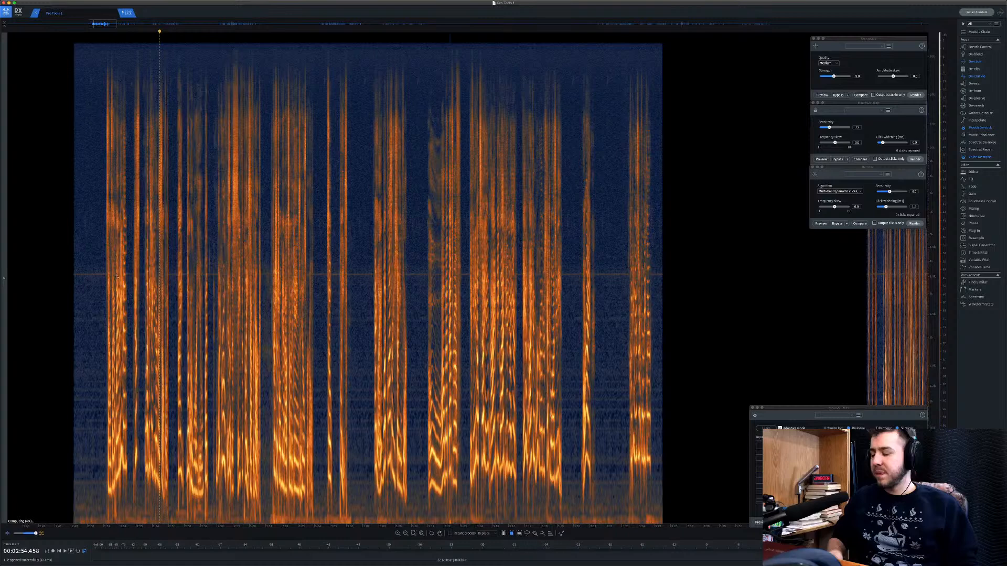
Place the playhead at the start of the first dialogue clip.
scroll(117, 276, up, 3)
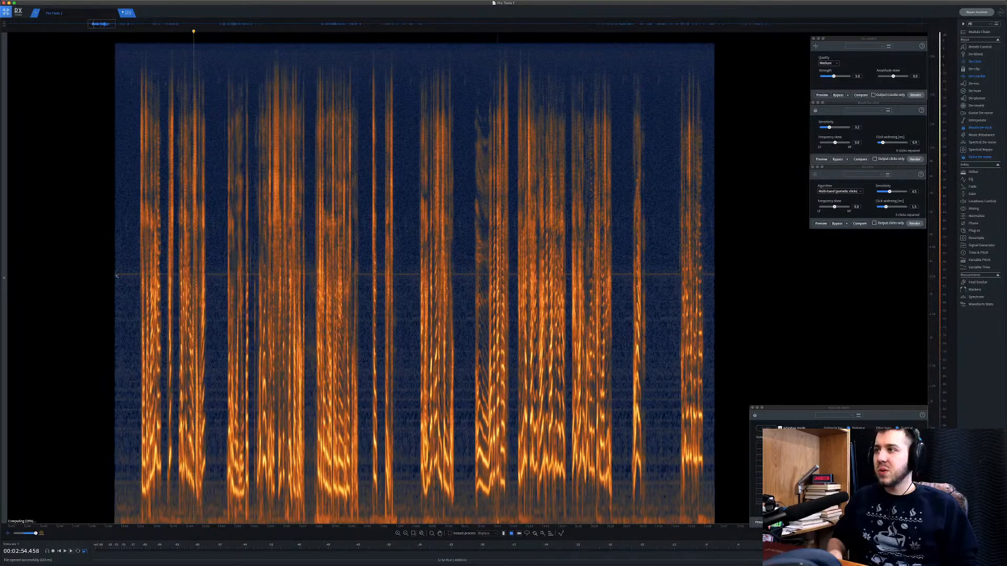
scroll(117, 277, up, 2)
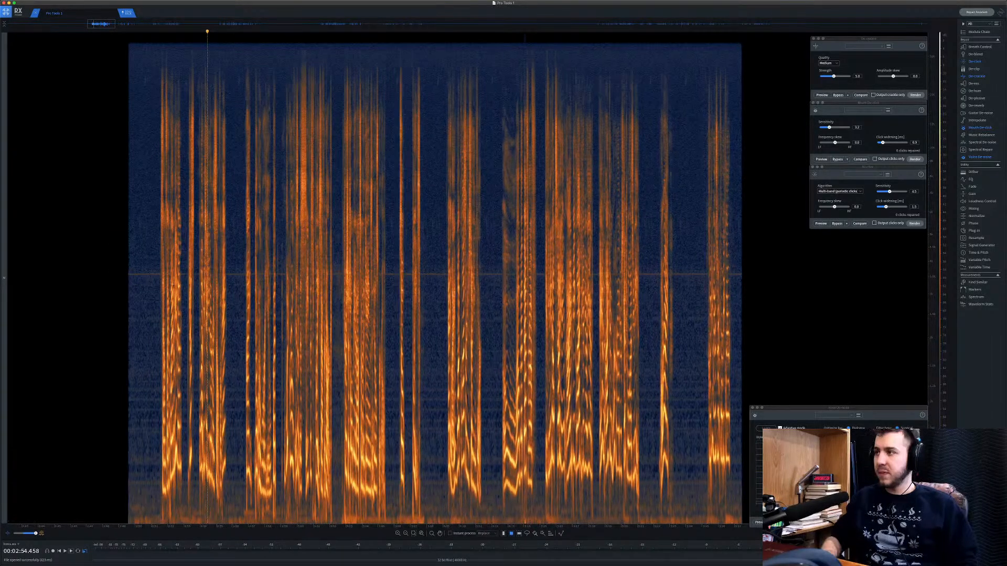
click(135, 272)
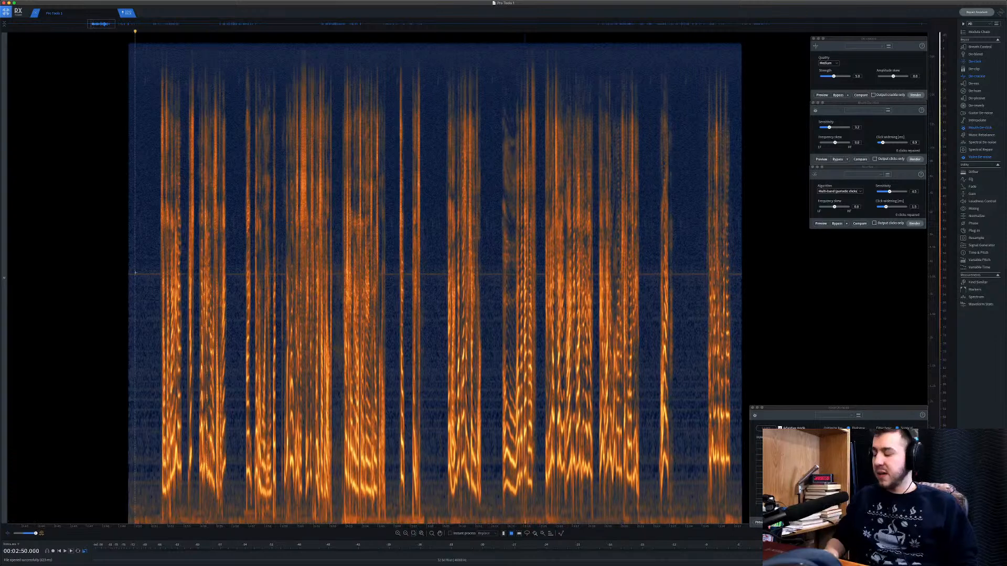
click(127, 176)
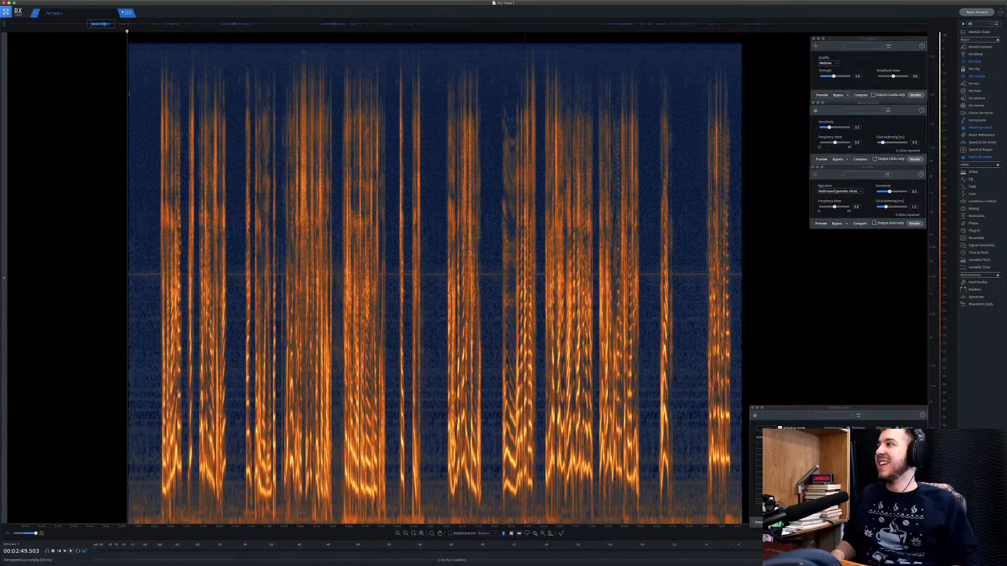
click(130, 93)
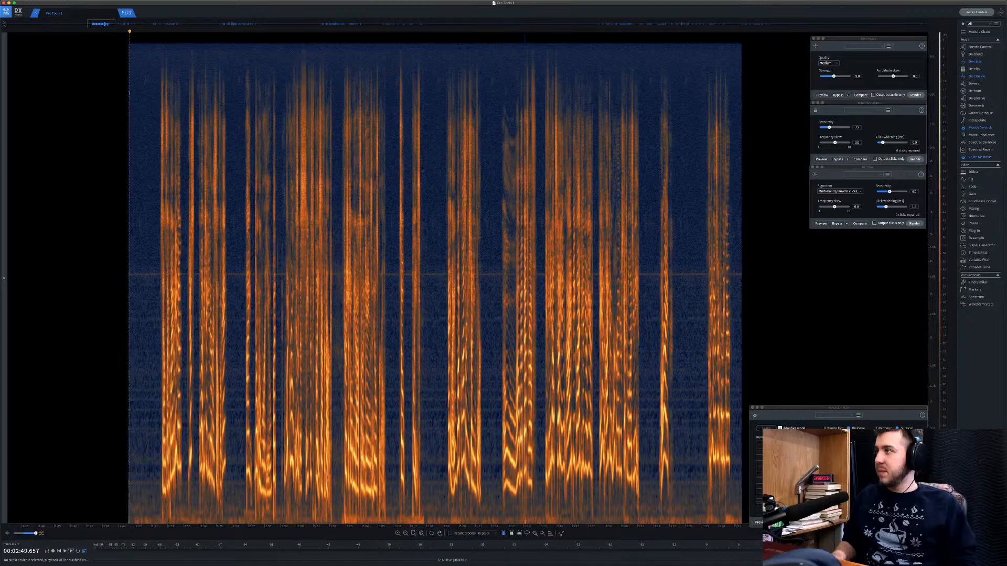
Set the audio output device to External Headphones in the preferences.
mouse_move(40, 2)
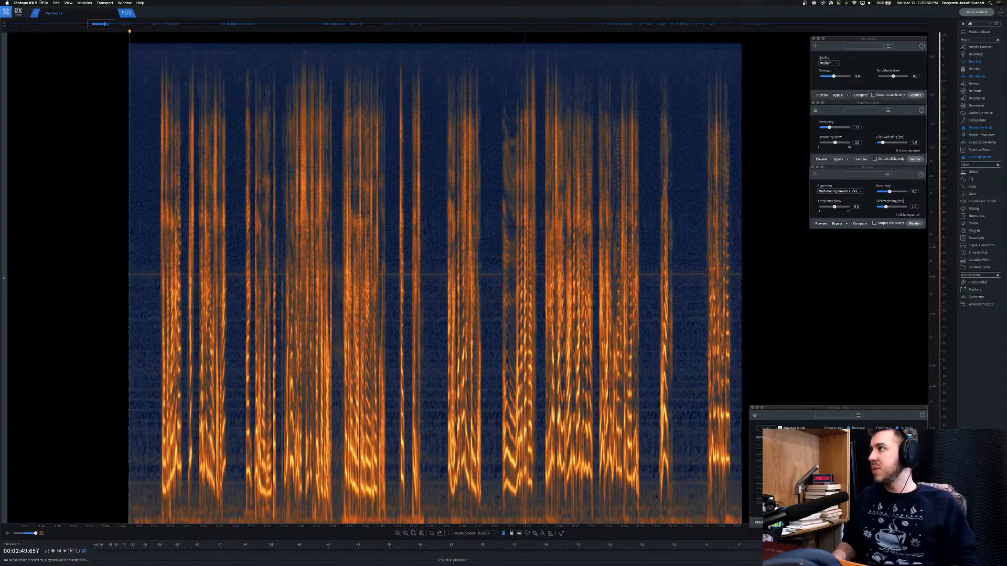
click(40, 2)
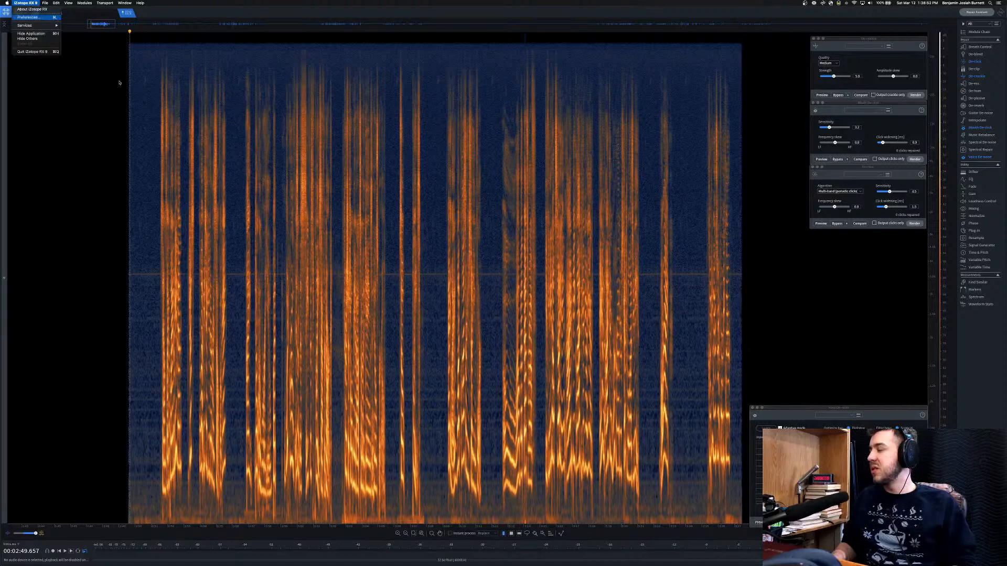
key(super+comma)
click(511, 273)
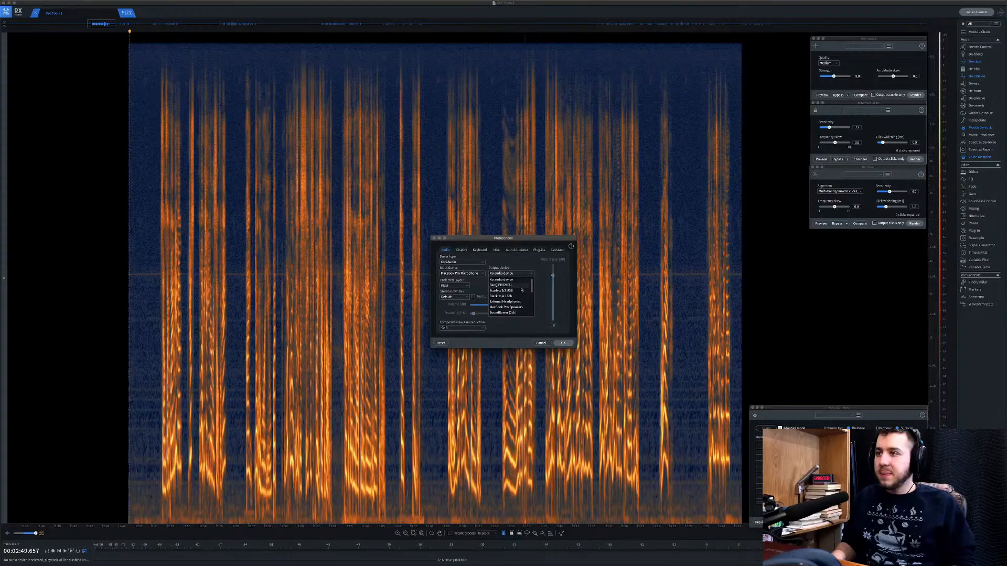
click(519, 301)
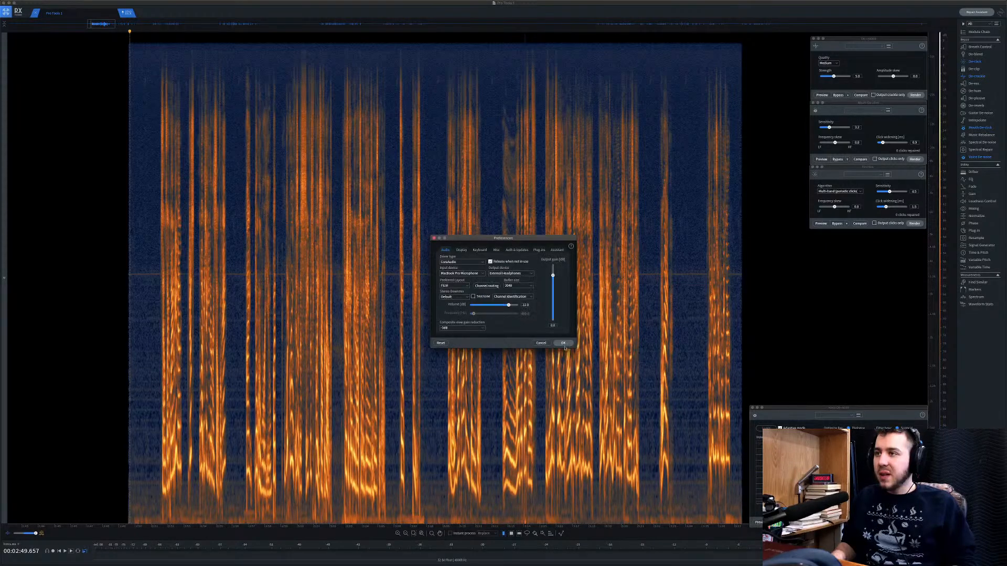
click(563, 344)
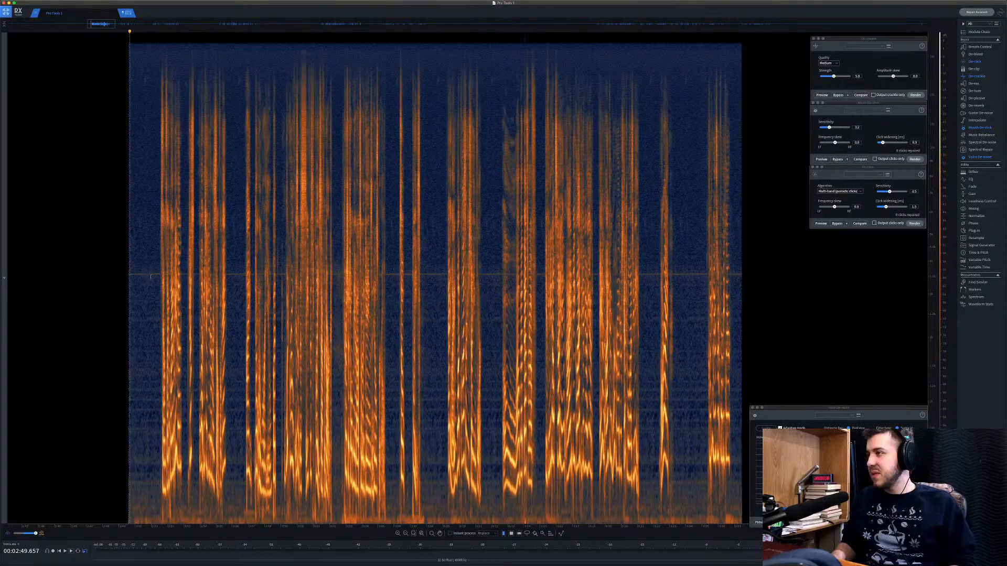
Play the first dialogue clip through from its start.
key(space)
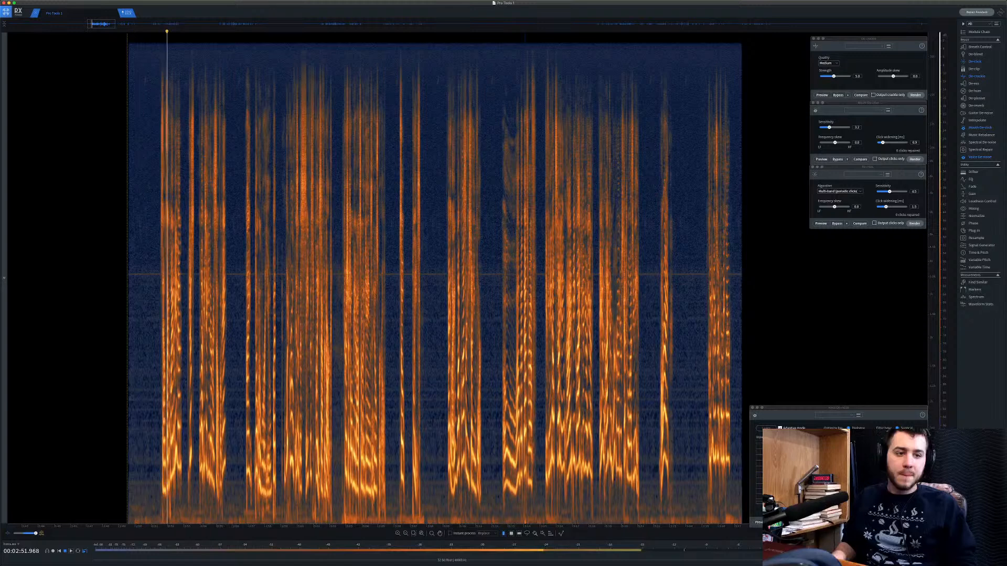
key(super+Tab)
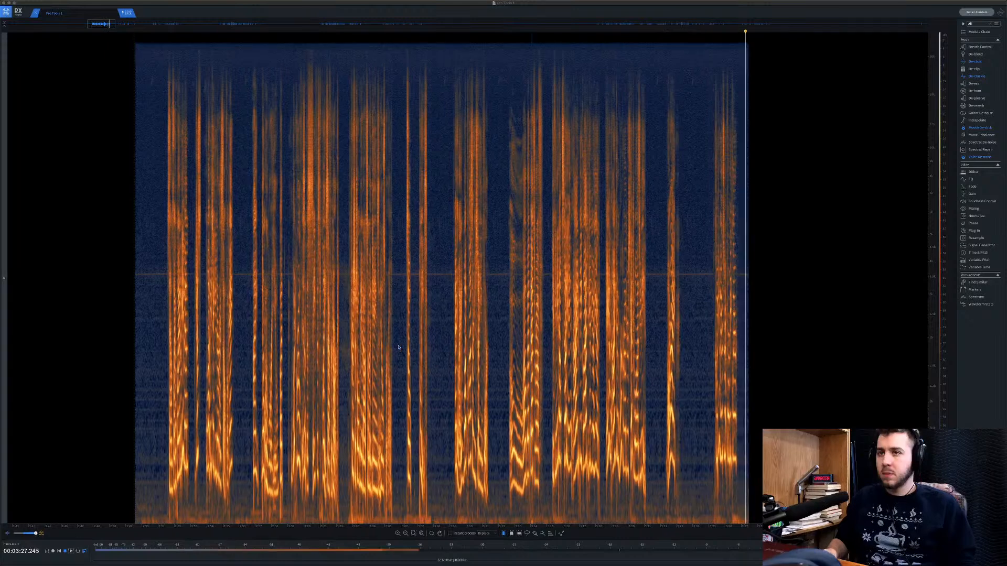
click(130, 293)
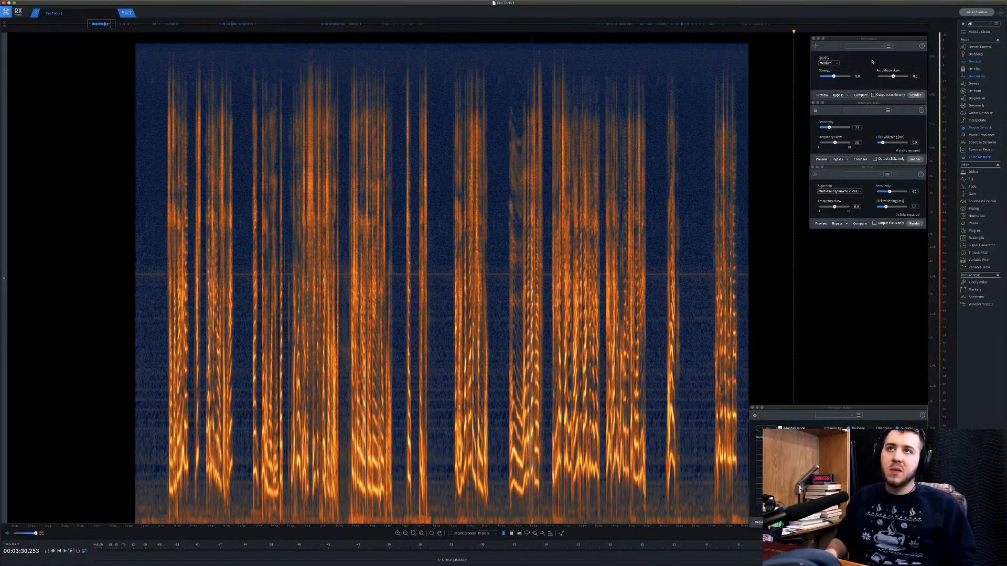
click(915, 95)
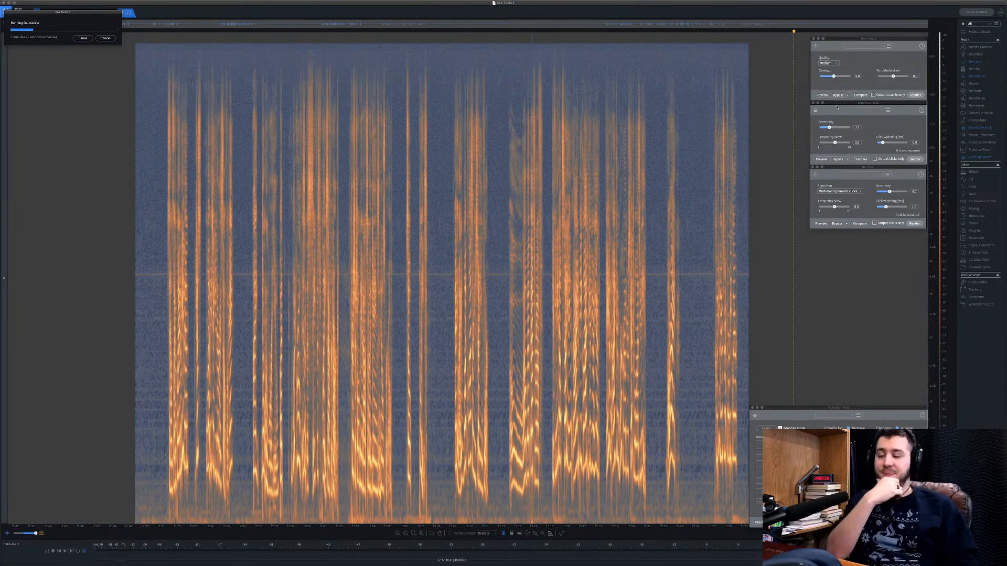
drag(103, 11, 624, 208)
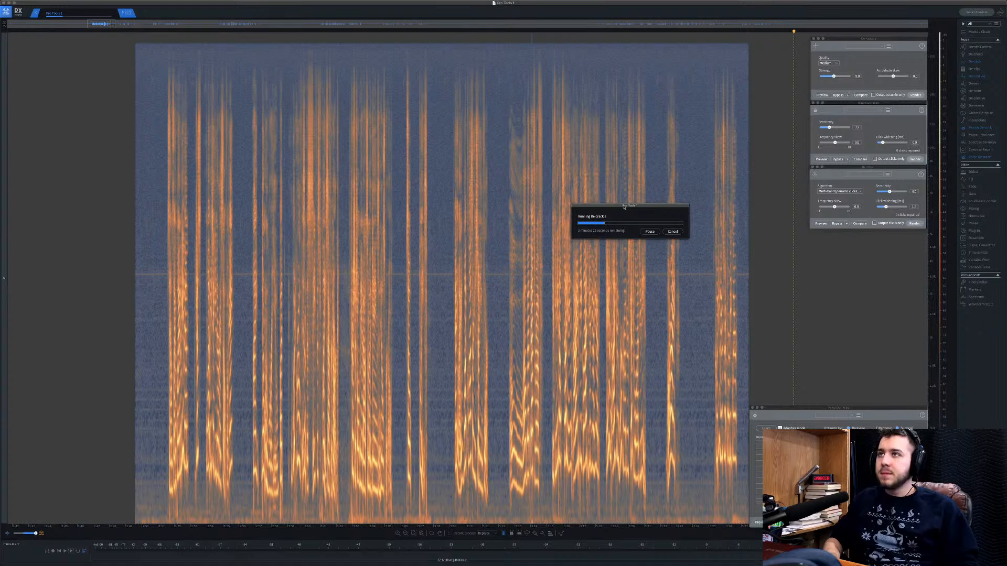
click(672, 232)
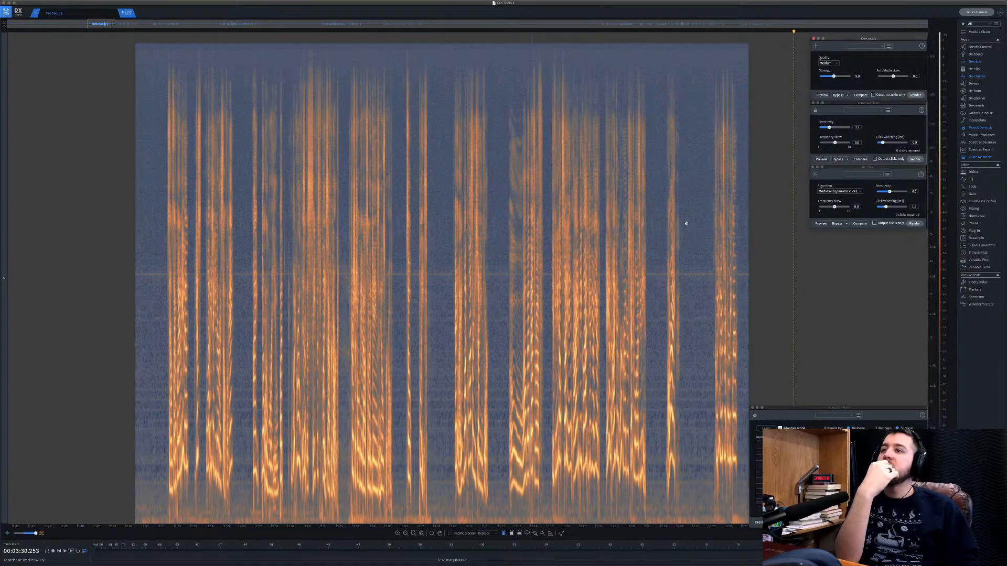
Select the time range covering the whole first dialogue clip and render De-crackle on it.
click(757, 217)
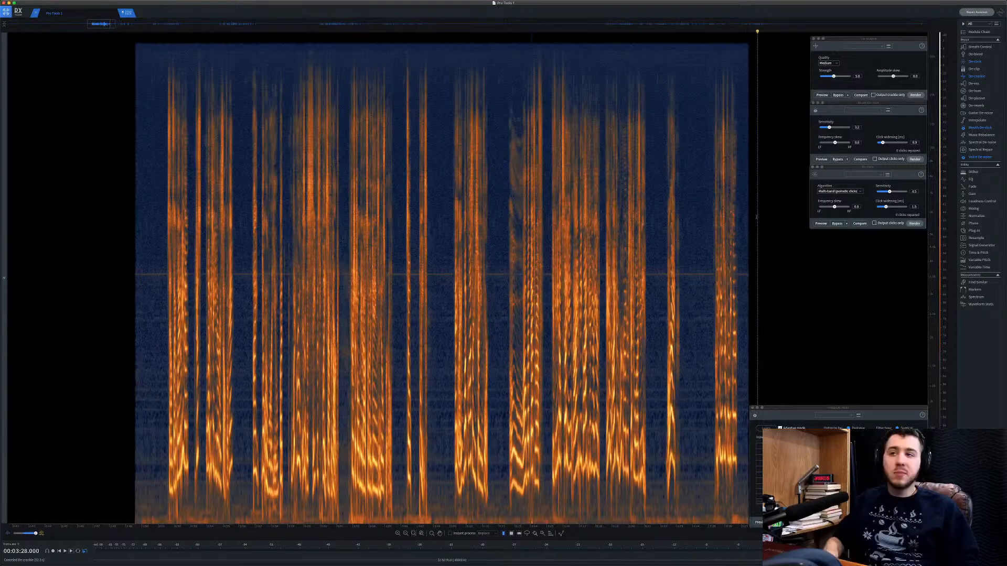
key(super+a)
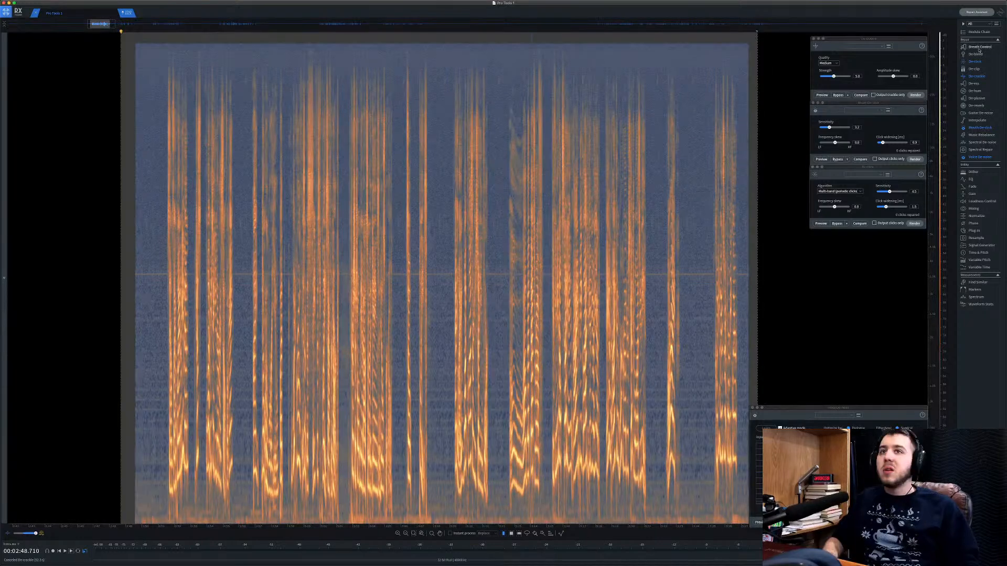
click(915, 95)
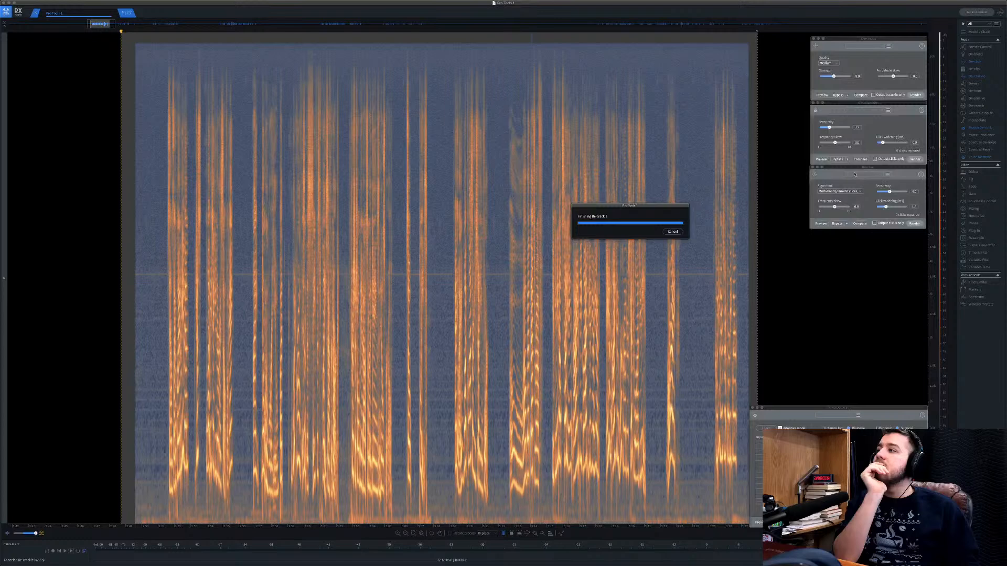
Select the first dialogue clip from start to end, render Voice De-noise on it, and clear the selection.
click(139, 165)
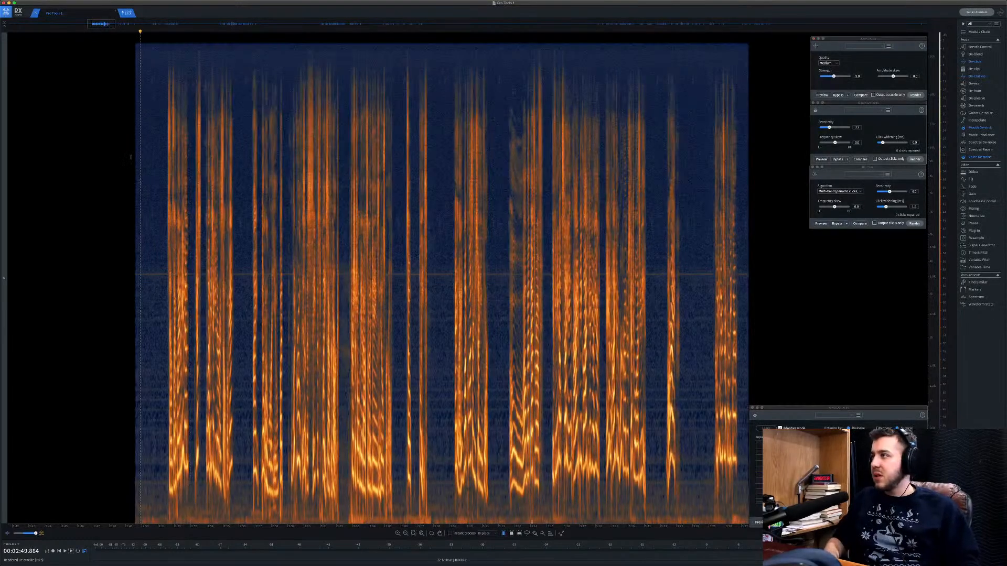
drag(135, 152, 749, 224)
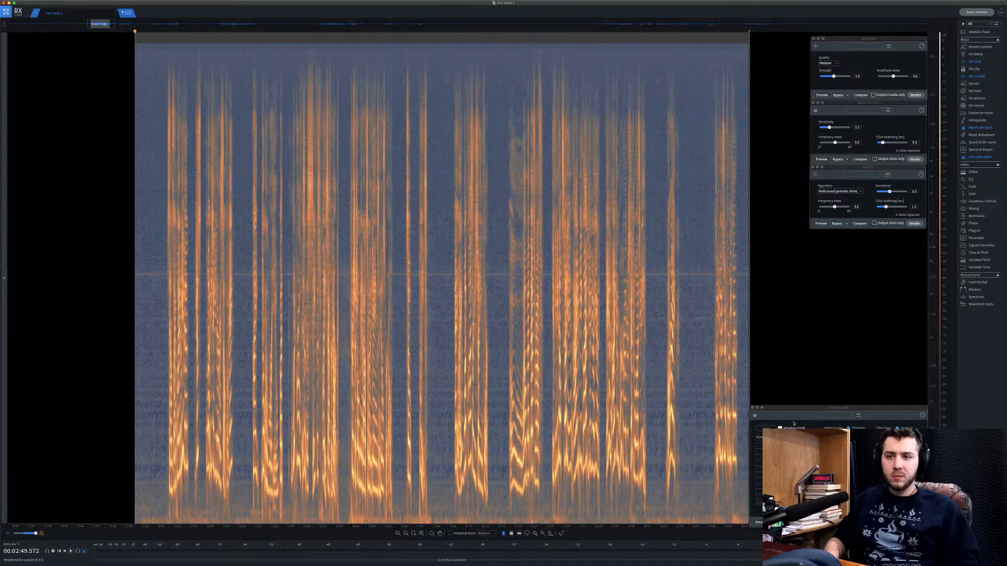
click(915, 522)
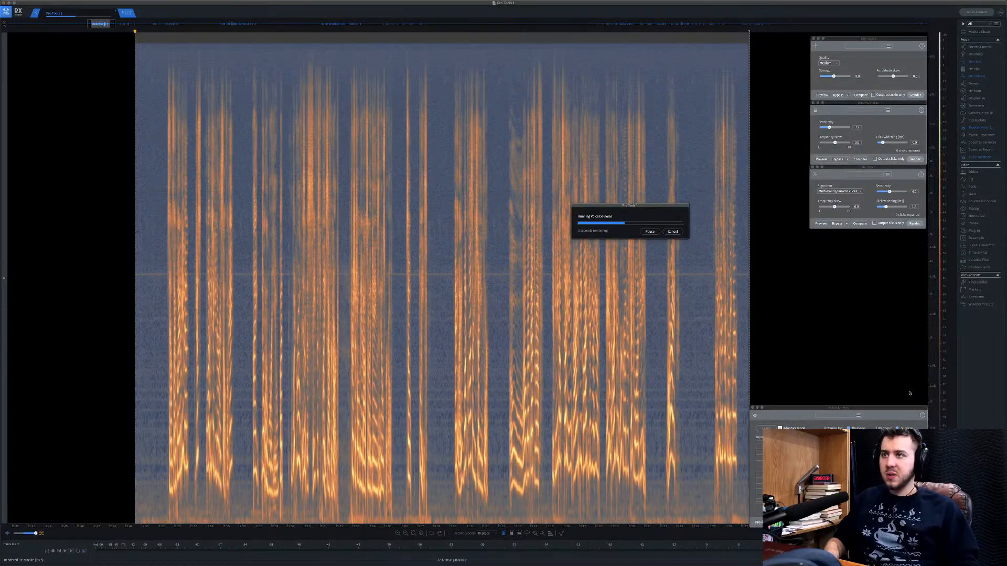
click(484, 196)
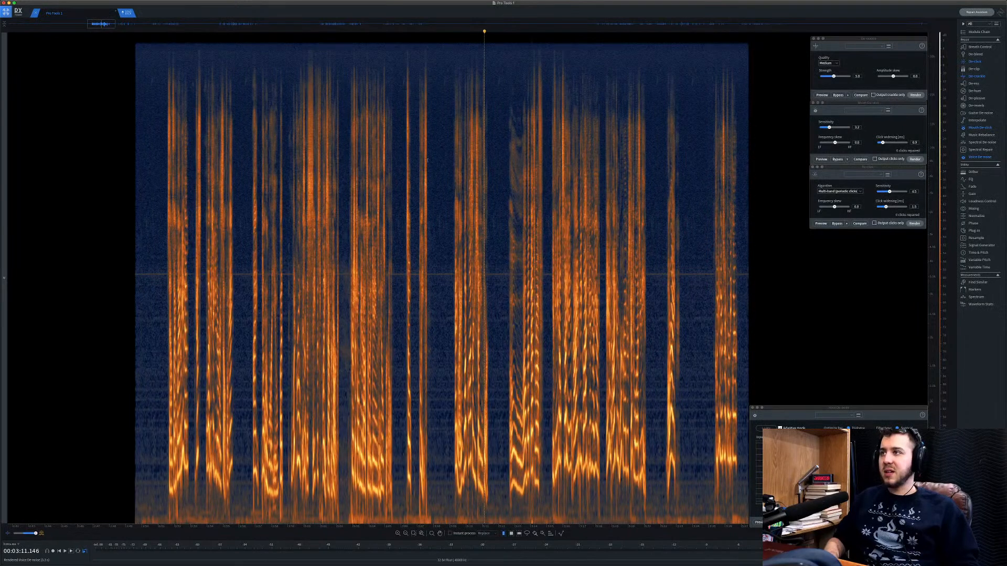
key(super+a)
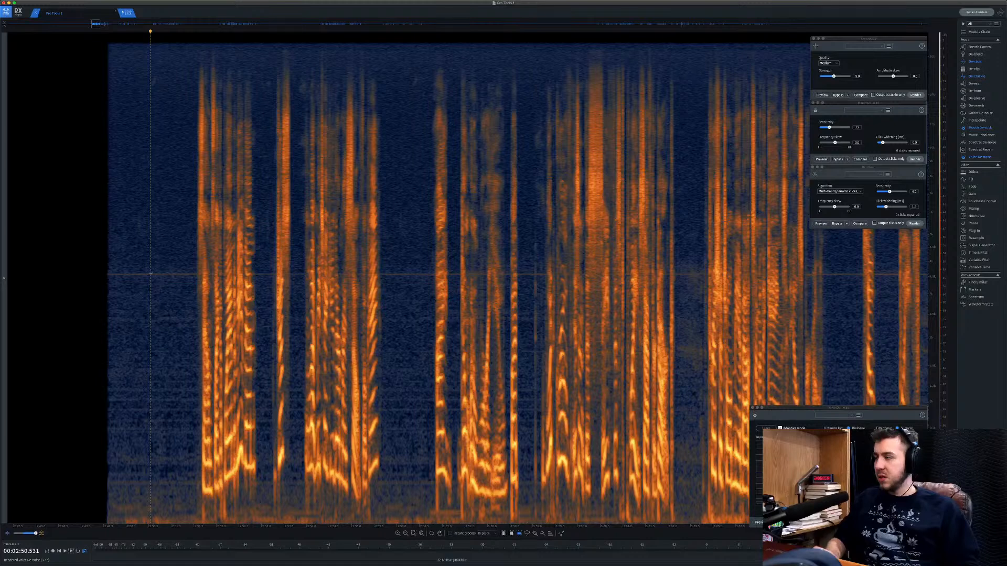
Select only the thin horizontal noise line at midrange across the full length of the first dialogue clip.
scroll(109, 273, down, 2)
scroll(109, 273, down, 1)
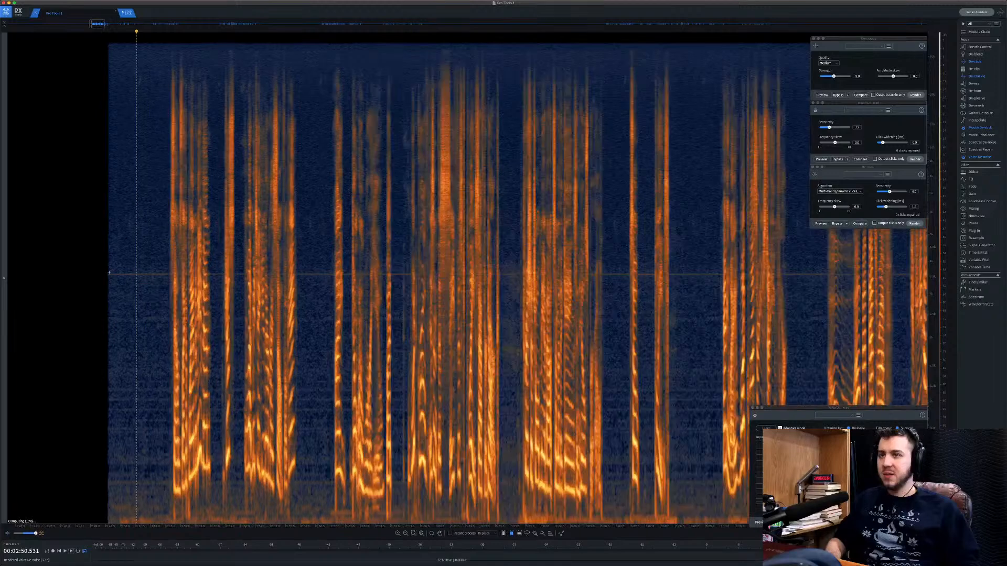
scroll(109, 272, down, 1)
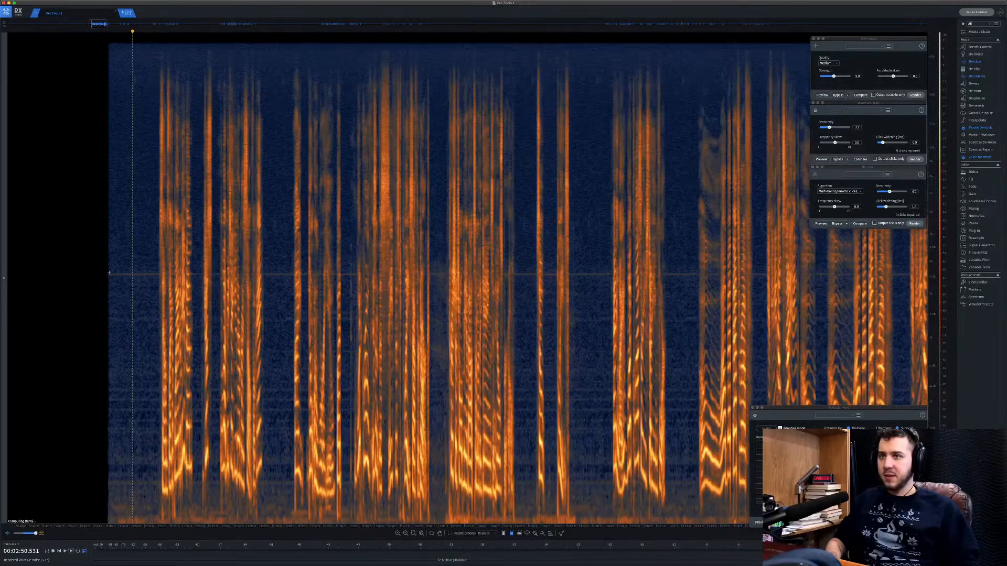
scroll(109, 273, down, 1)
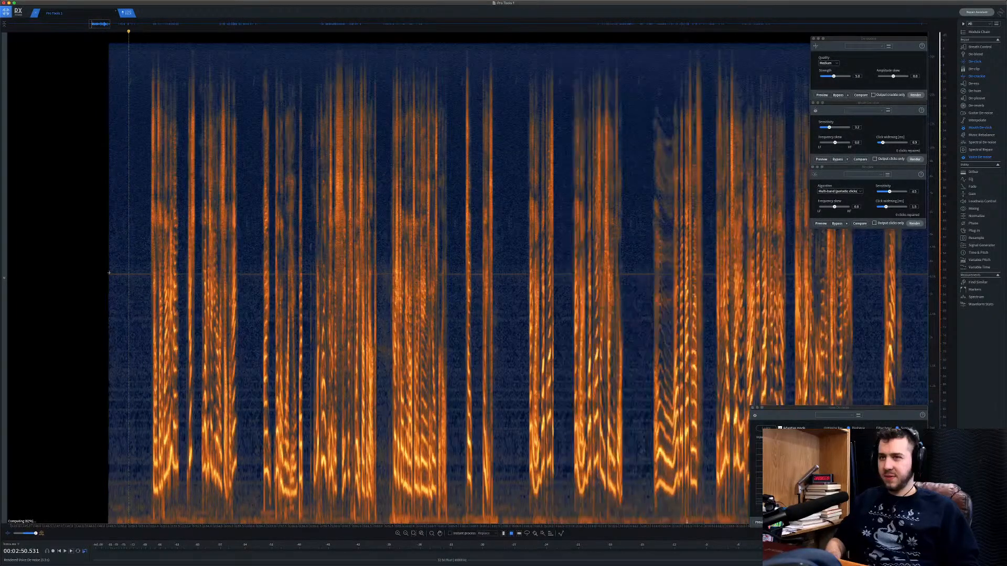
scroll(108, 273, down, 1)
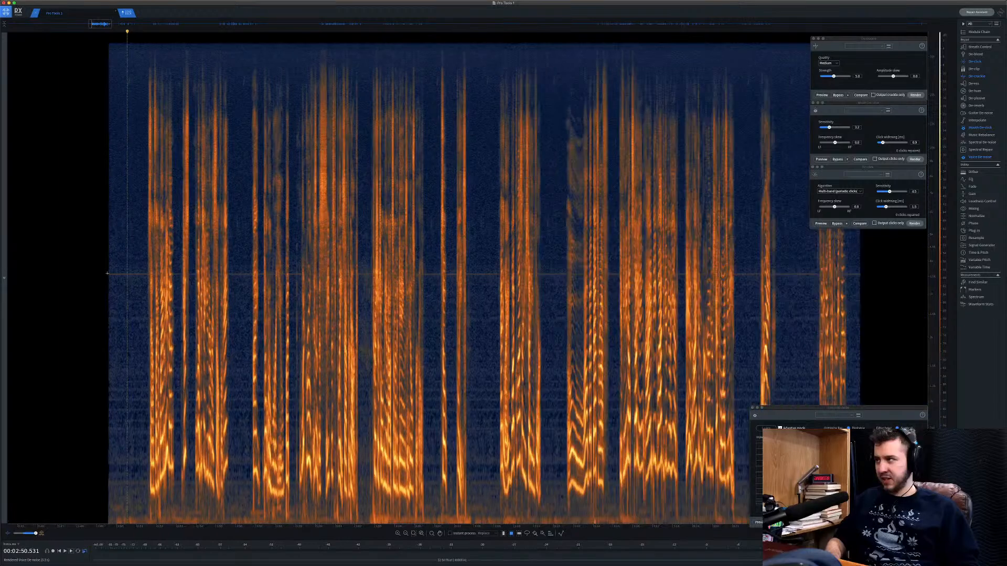
drag(107, 273, 860, 274)
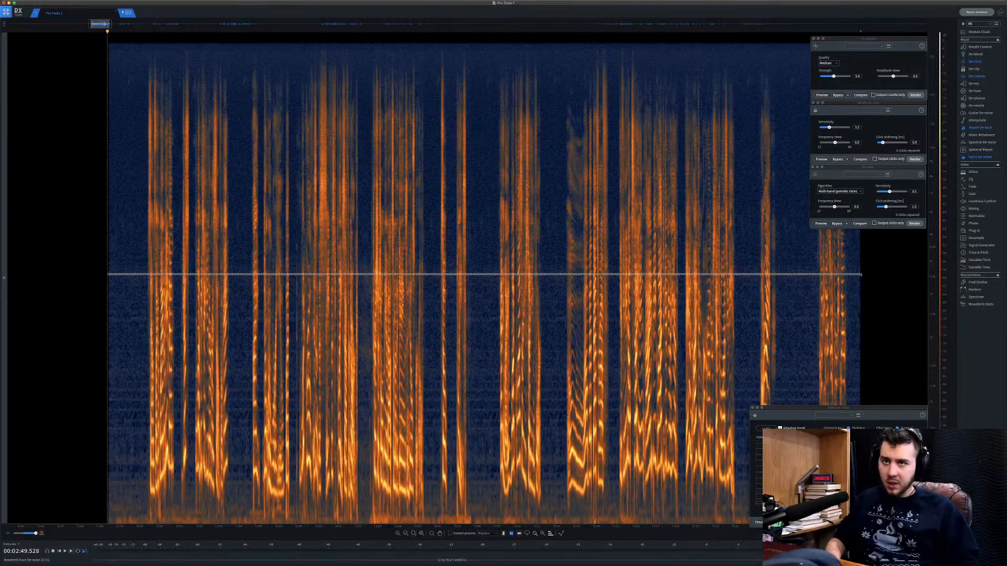
Attenuate the selected noise line by rendering the Gain module on it.
click(973, 194)
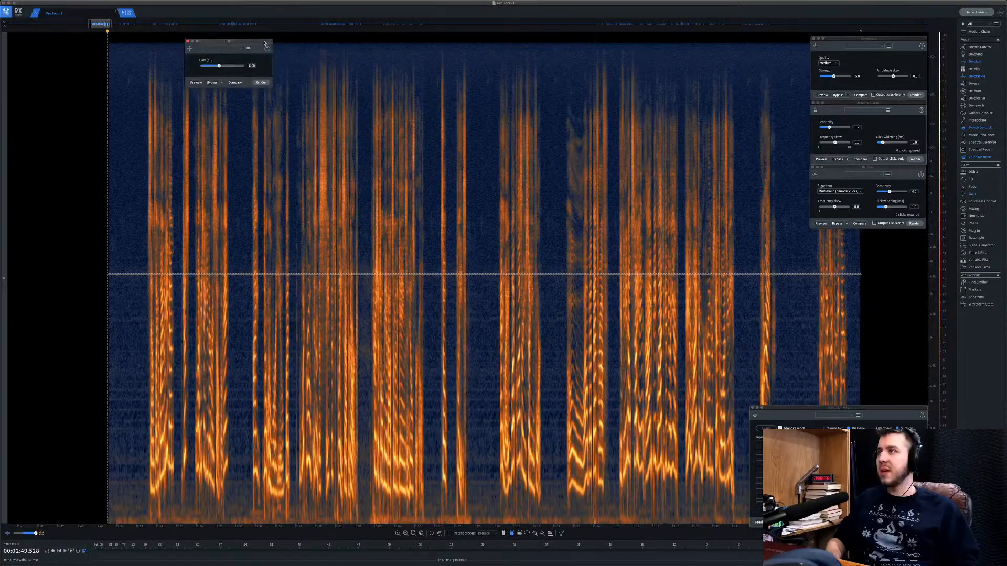
drag(265, 43, 794, 30)
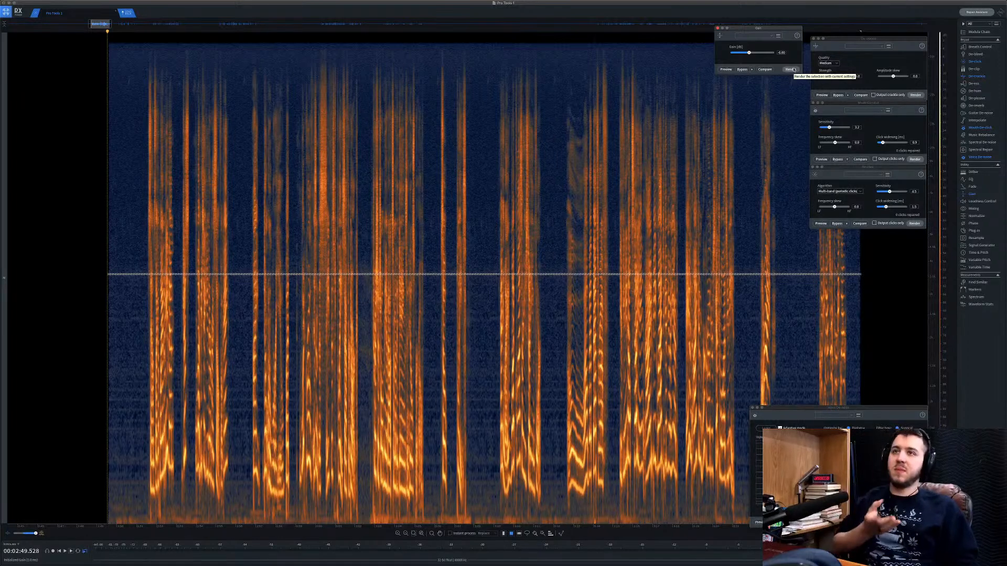
click(791, 69)
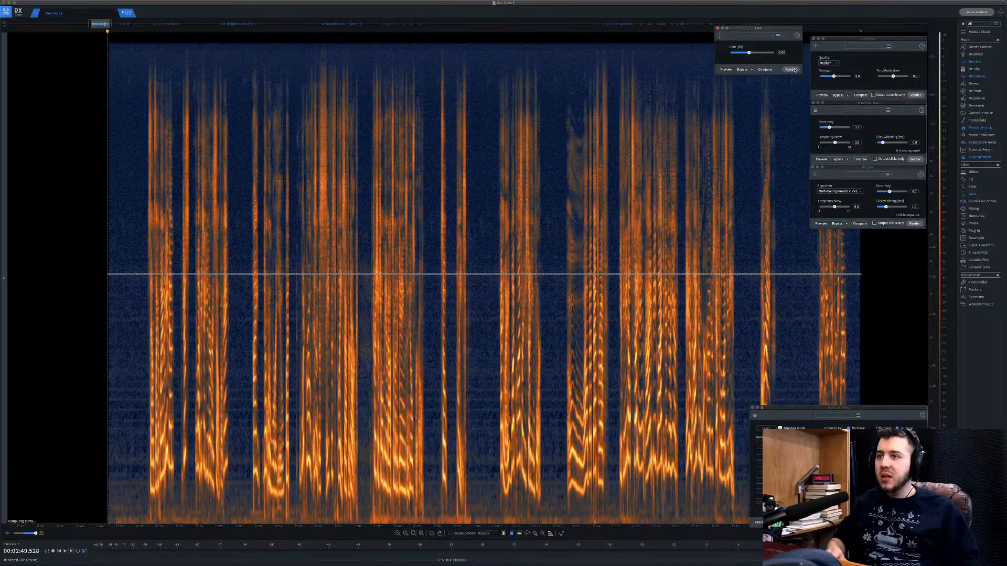
Clear the selection, play the first dialogue clip from near its start, and inspect its opening words up close.
click(468, 220)
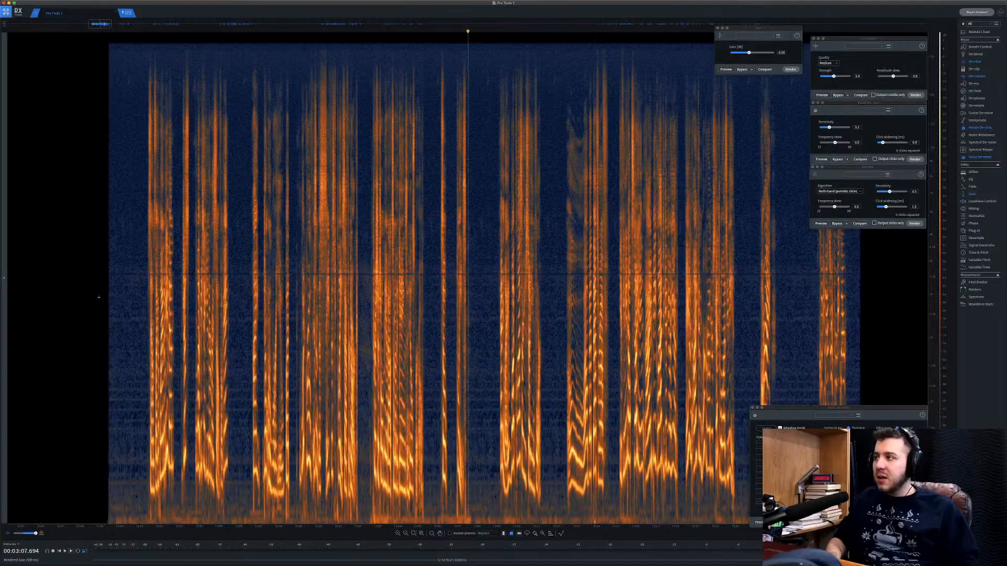
click(145, 248)
key(space)
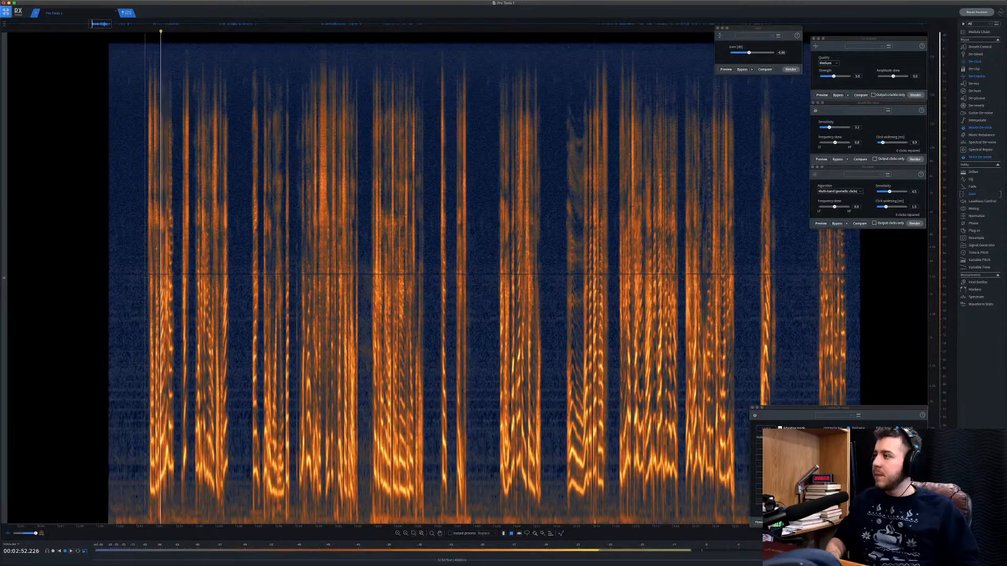
scroll(172, 252, up, 10)
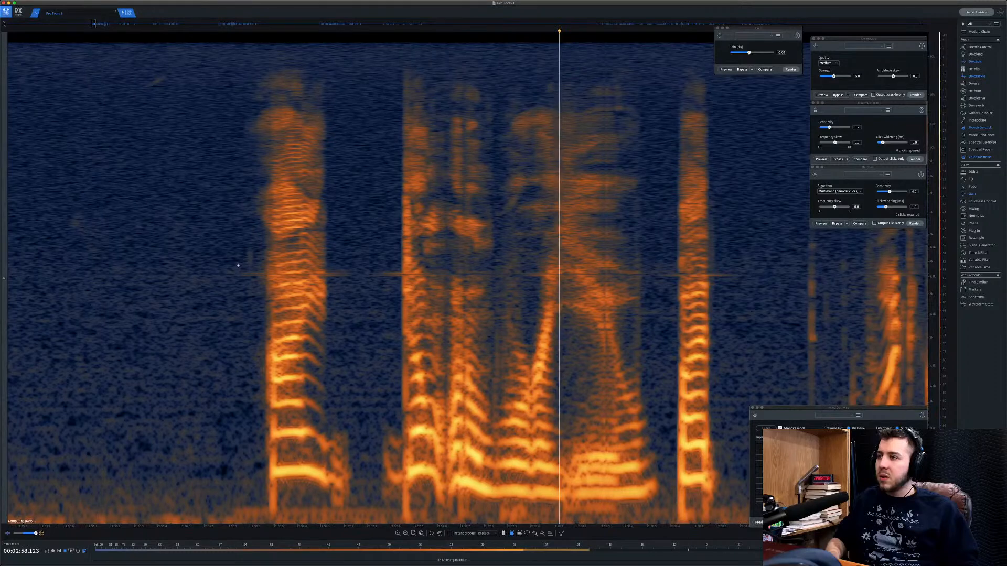
Undo the Gain attenuation of the noise line in the first dialogue clip and clear the selection.
scroll(335, 268, up, 3)
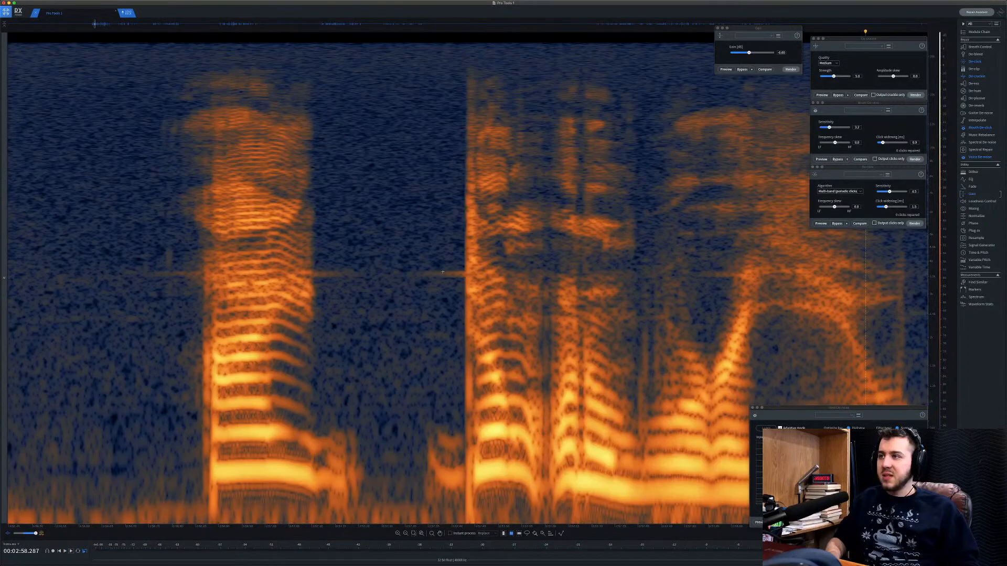
drag(420, 270, 465, 279)
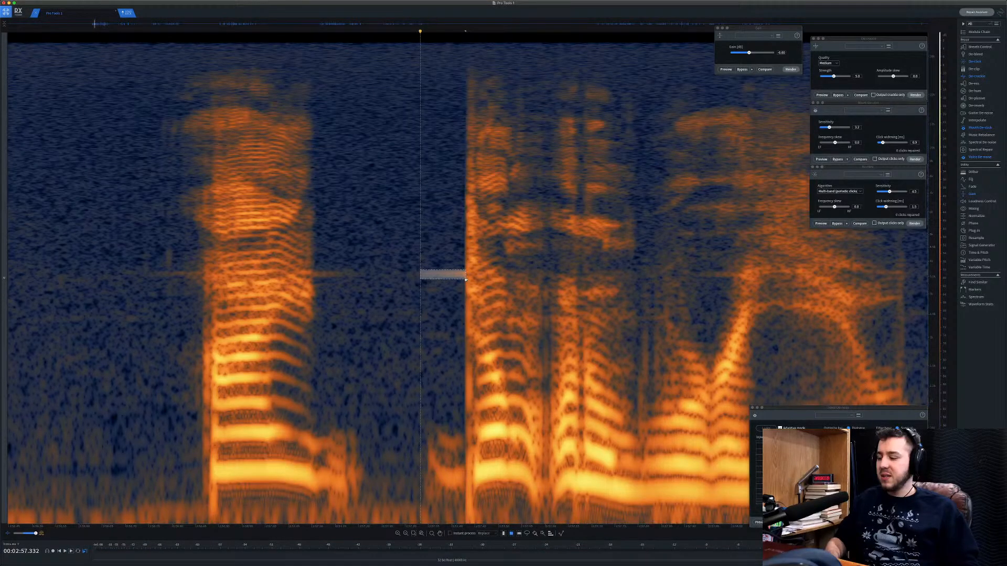
key(super+z)
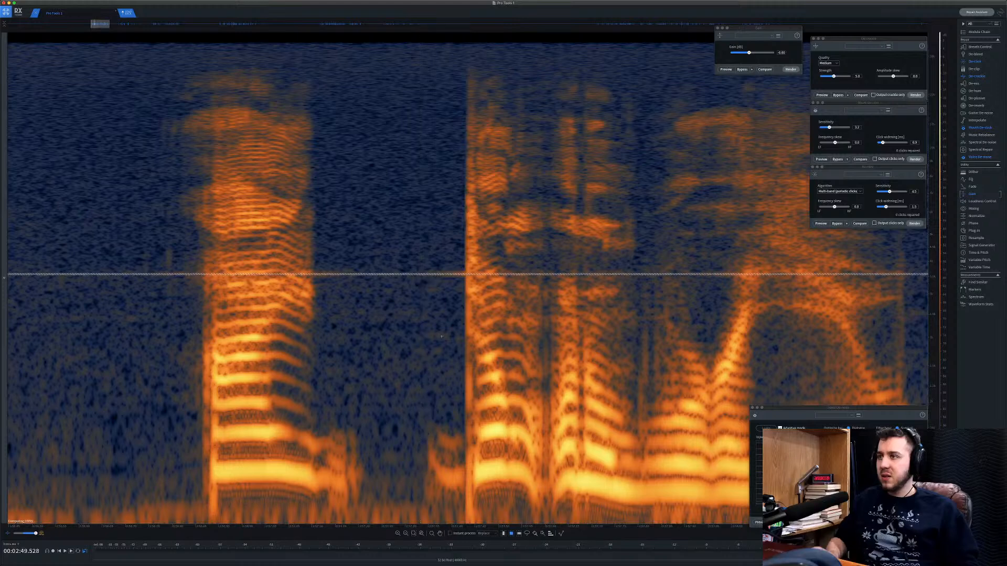
click(415, 278)
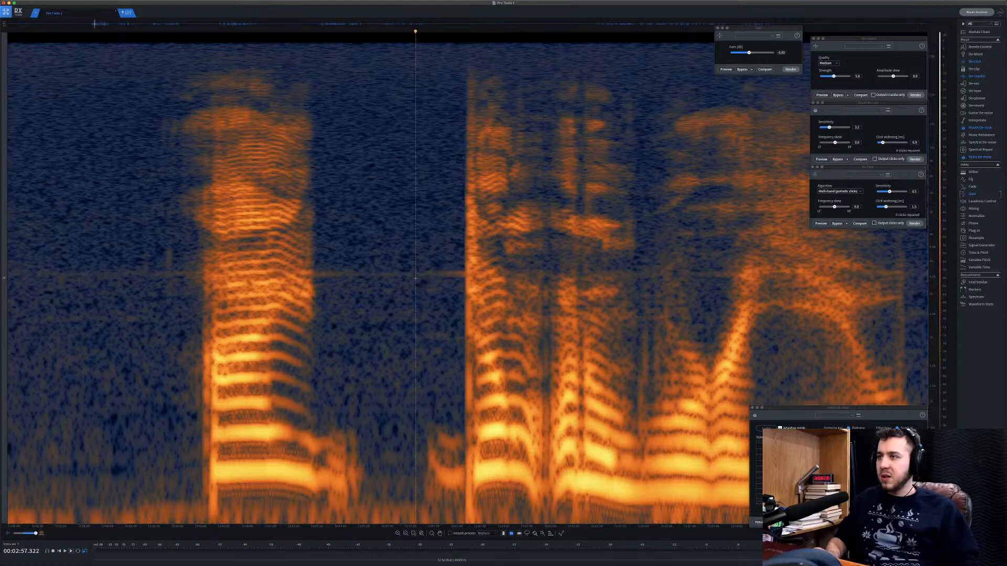
click(405, 339)
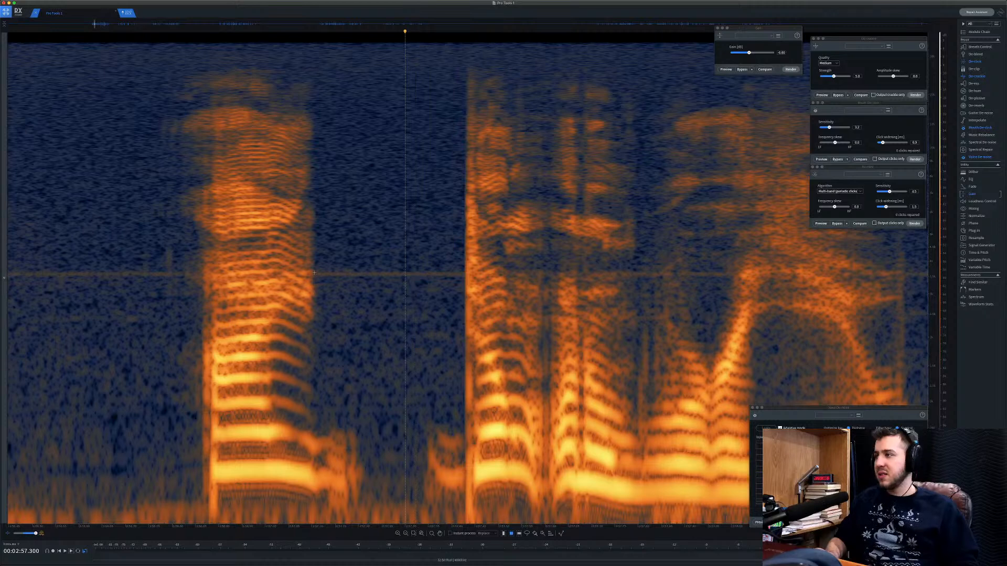
Select the noise line in the gap after the first visible word, render Gain on it, and play the passage from that word.
drag(313, 271, 463, 278)
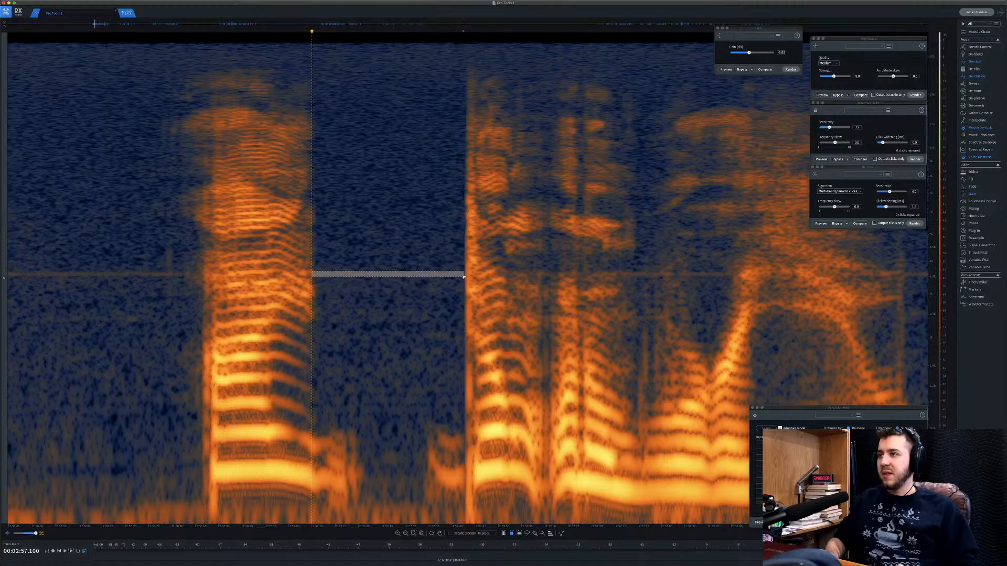
click(790, 69)
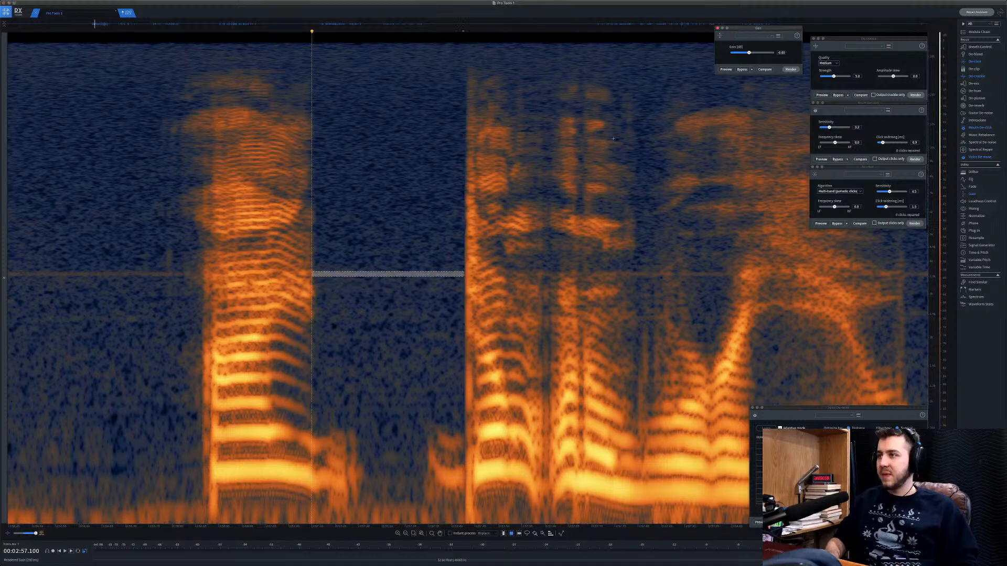
click(215, 247)
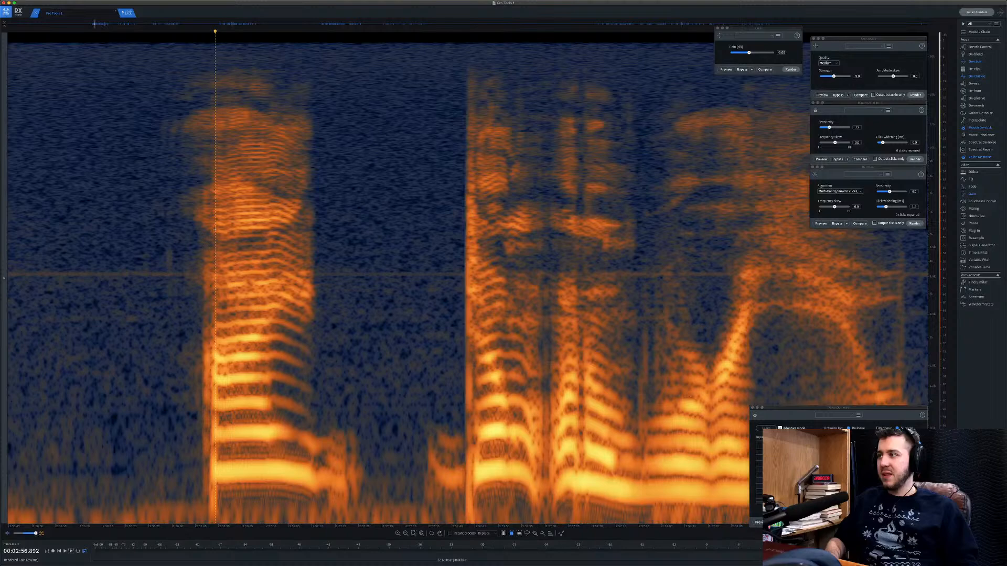
key(space)
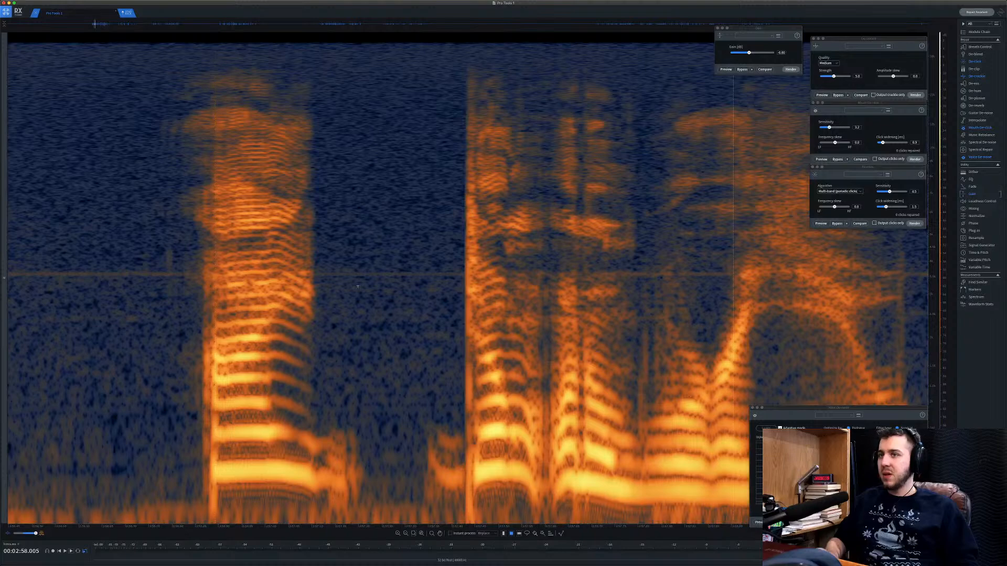
Select the thin noise line across the whole first dialogue clip, render Spectral Repair in Attenuate mode on it, and play the result.
scroll(381, 271, down, 5)
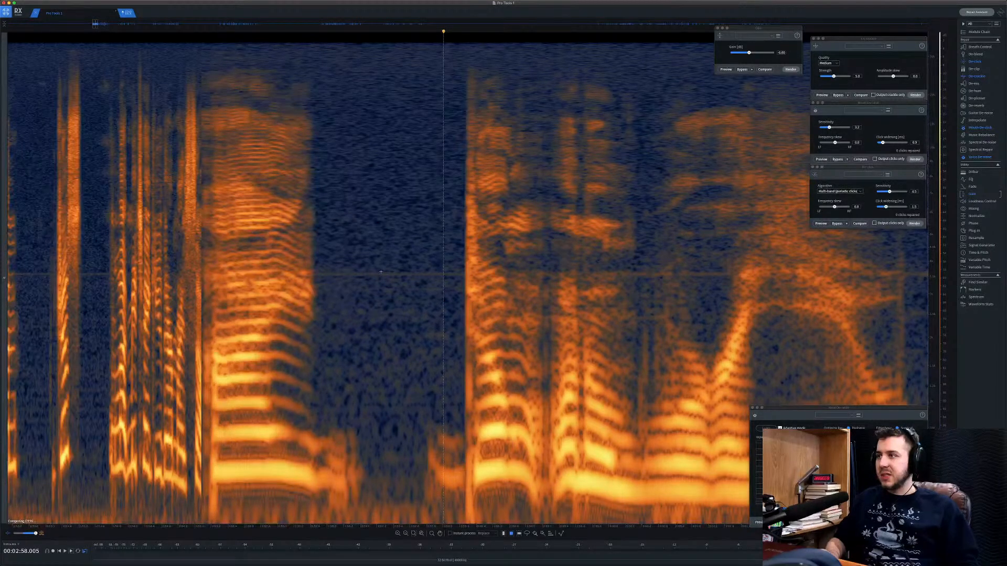
scroll(380, 272, down, 5)
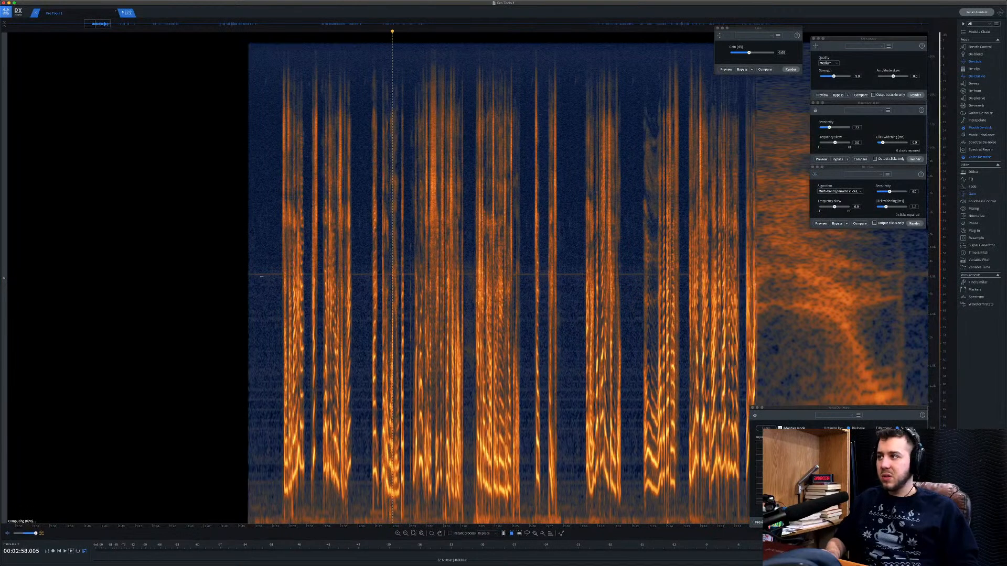
drag(246, 272, 904, 281)
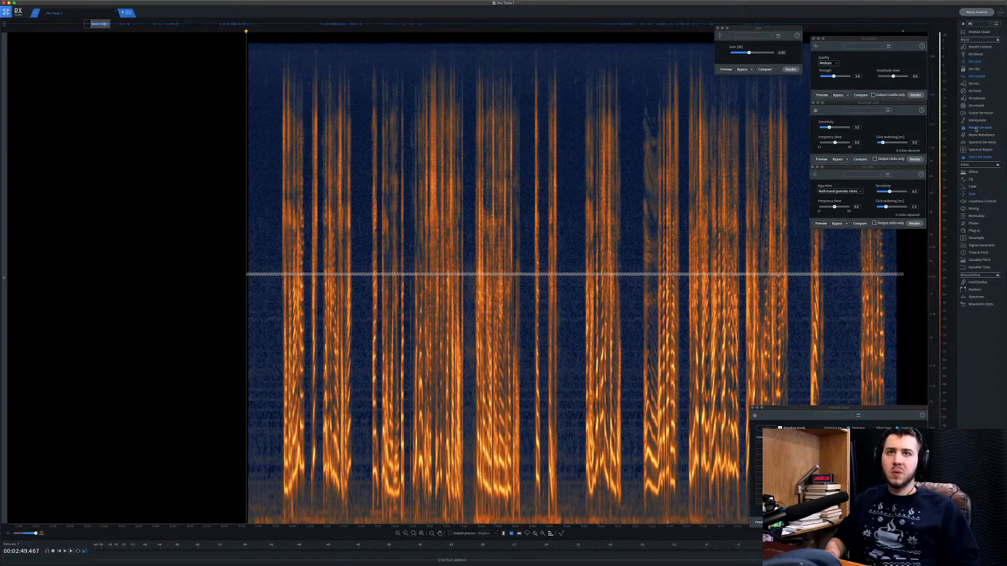
click(979, 150)
drag(74, 198, 984, 191)
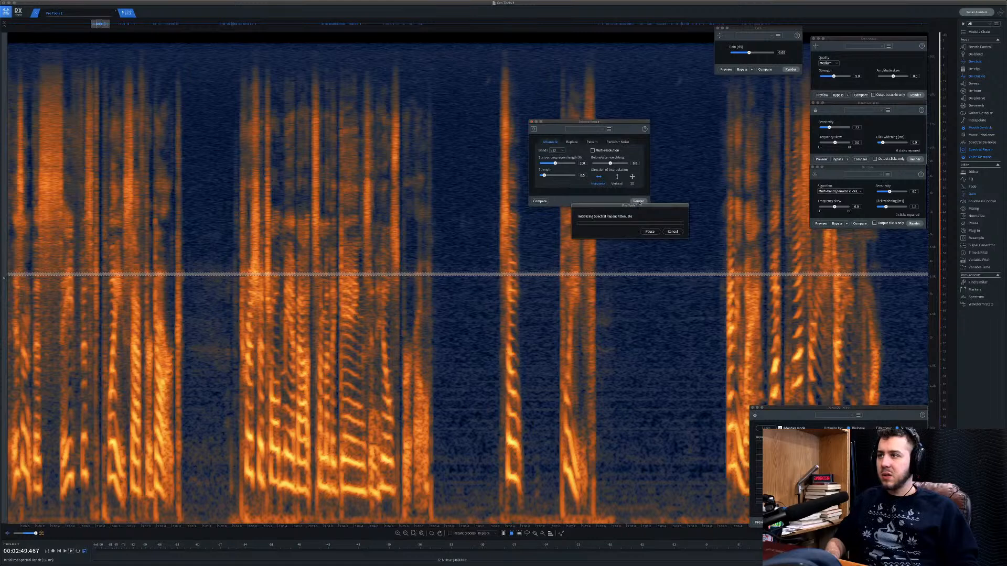
click(638, 201)
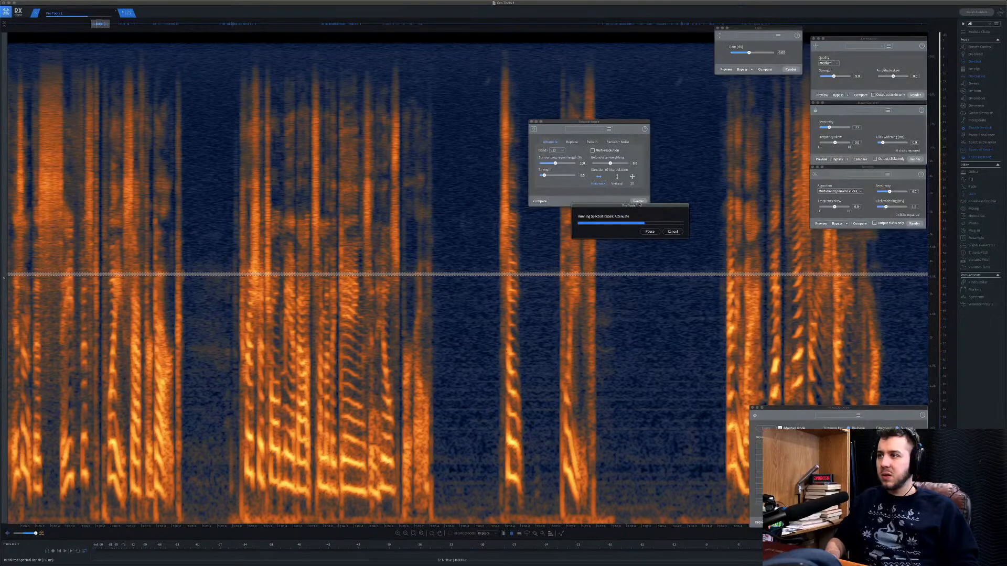
key(space)
click(339, 255)
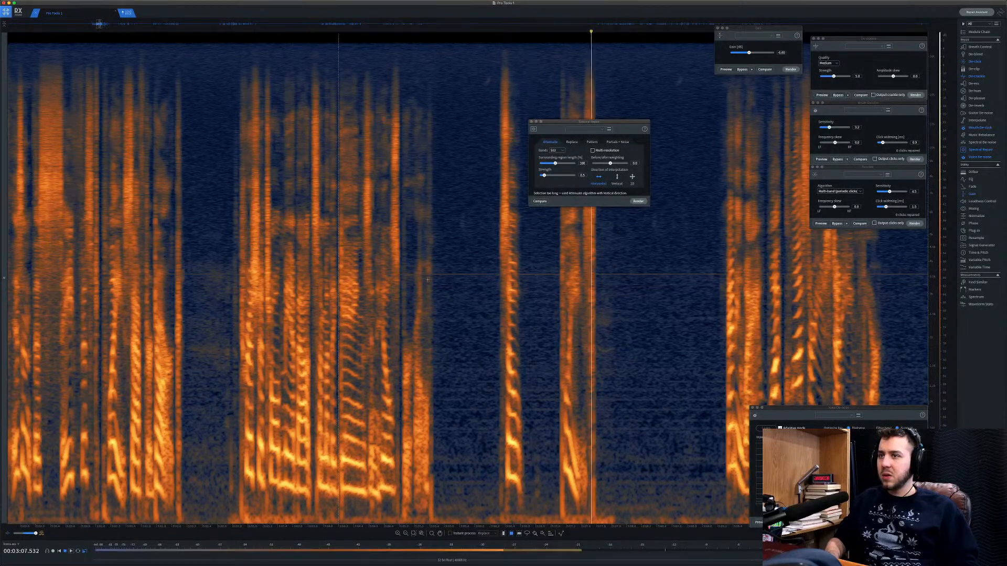
Attenuate the remaining noise line in one pause between words with Spectral Repair, clear the selection, and inspect the gap up close.
drag(426, 279, 499, 273)
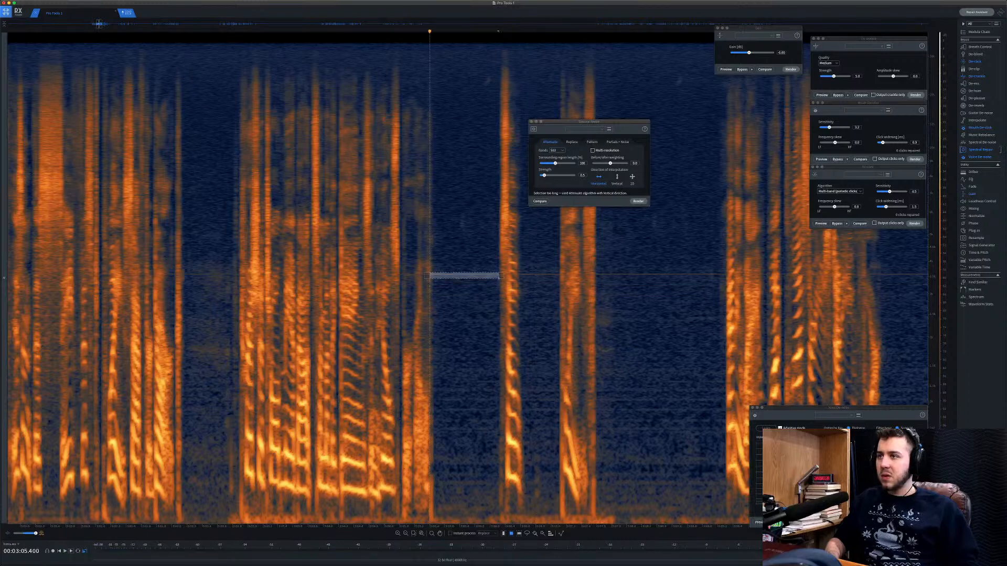
click(638, 201)
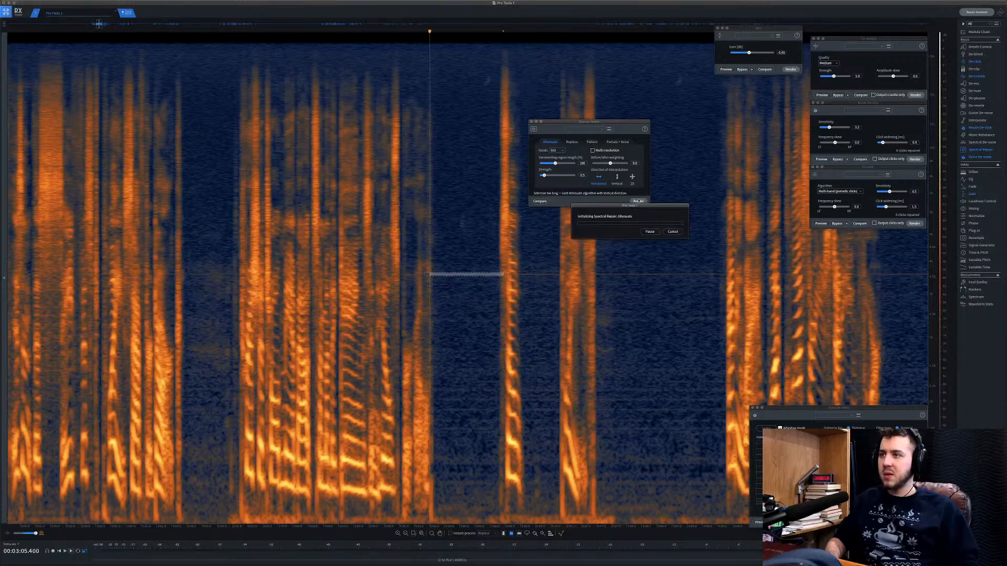
click(478, 255)
scroll(459, 257, up, 1)
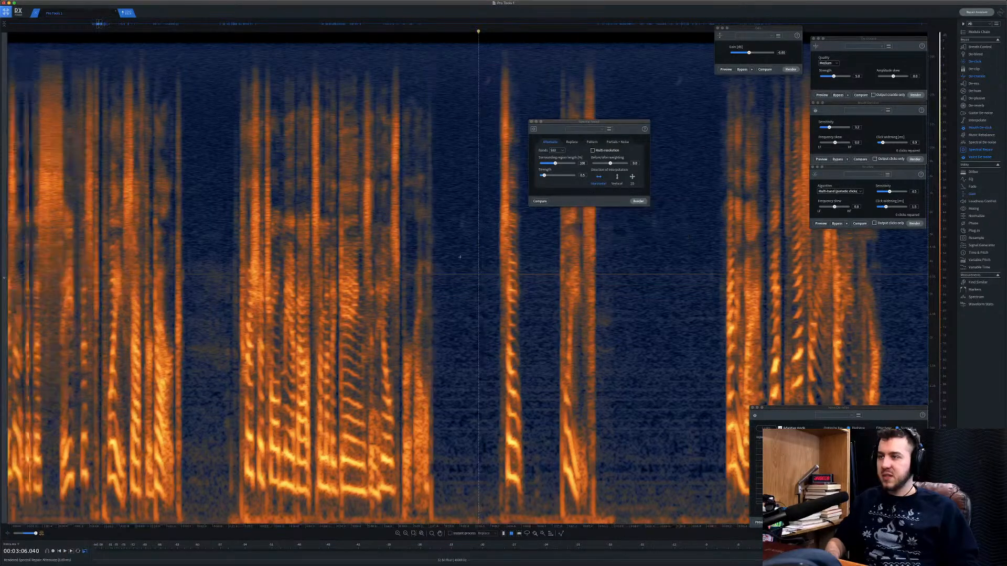
scroll(460, 257, up, 2)
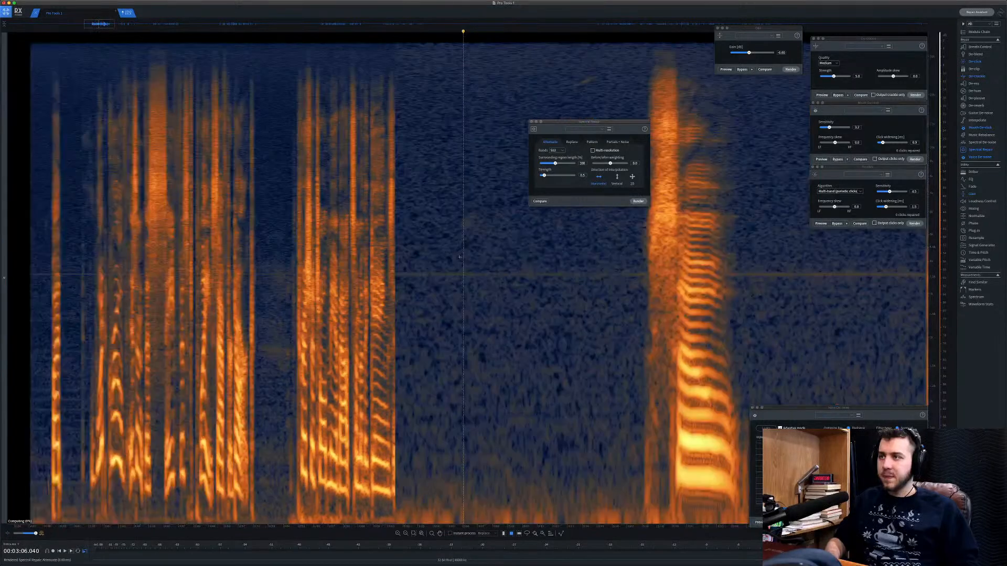
Reselect the noise line across the full first clip, render Spectral Repair Attenuate with slightly higher strength, and play from mid-clip.
scroll(479, 263, down, 3)
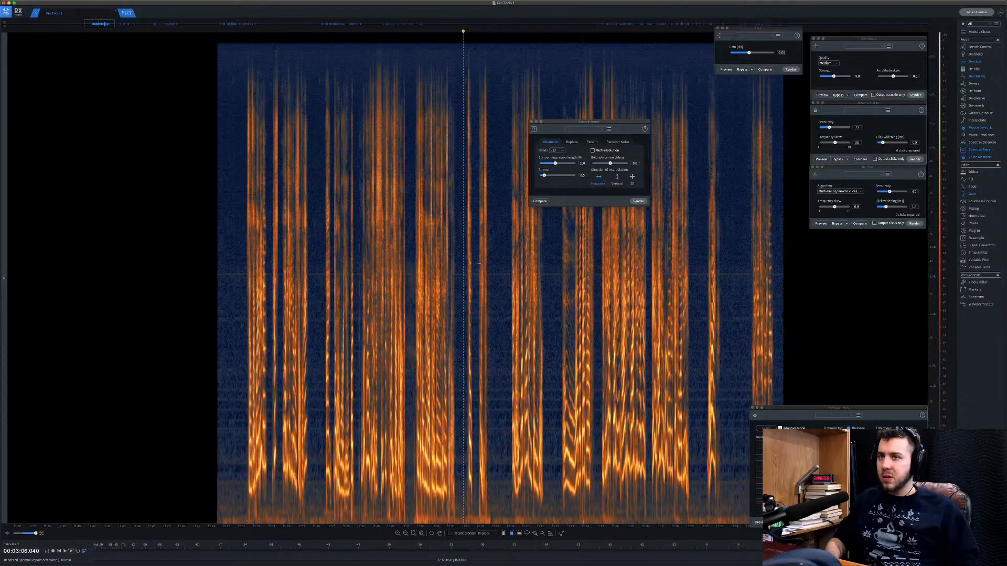
drag(786, 273, 212, 274)
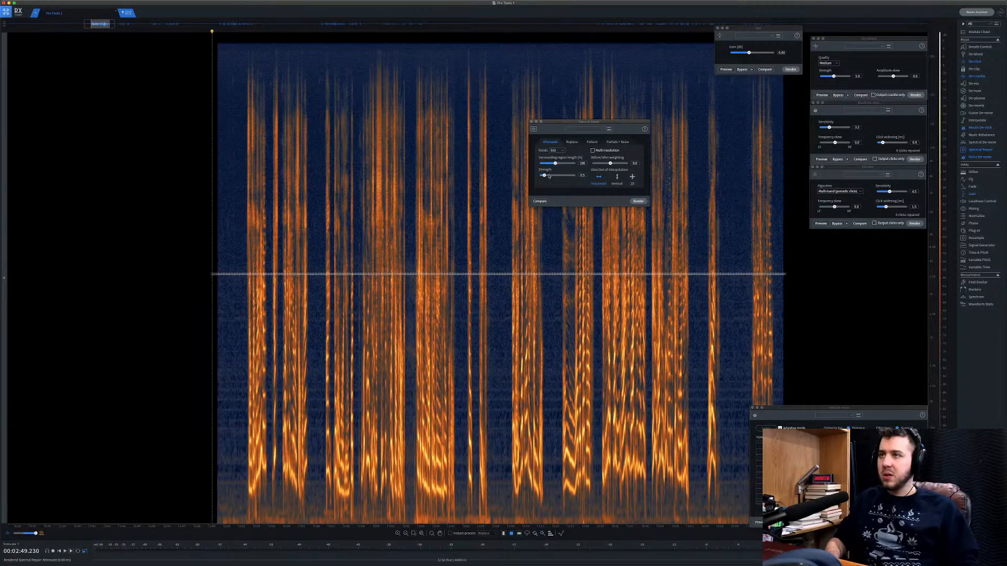
click(638, 202)
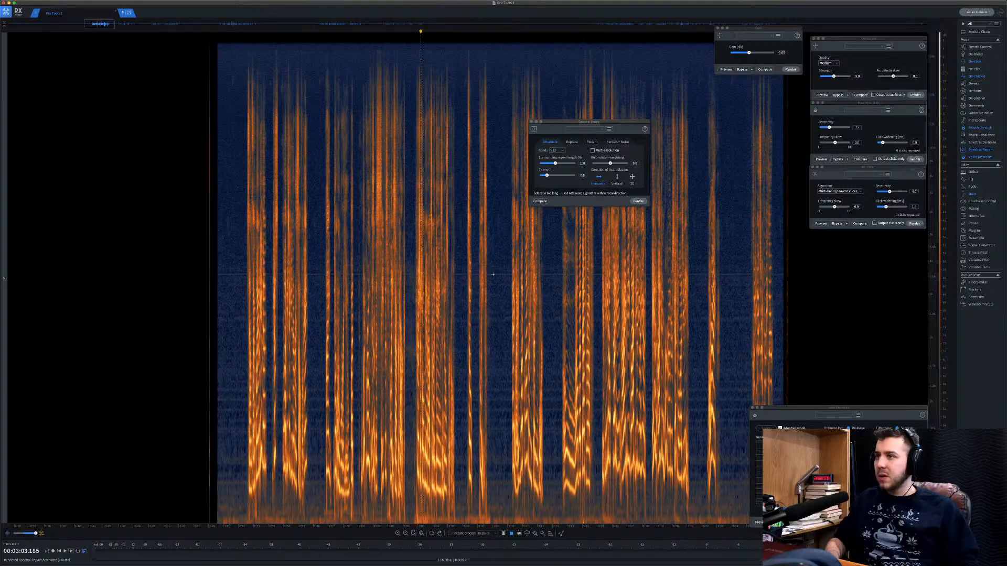
click(490, 249)
key(space)
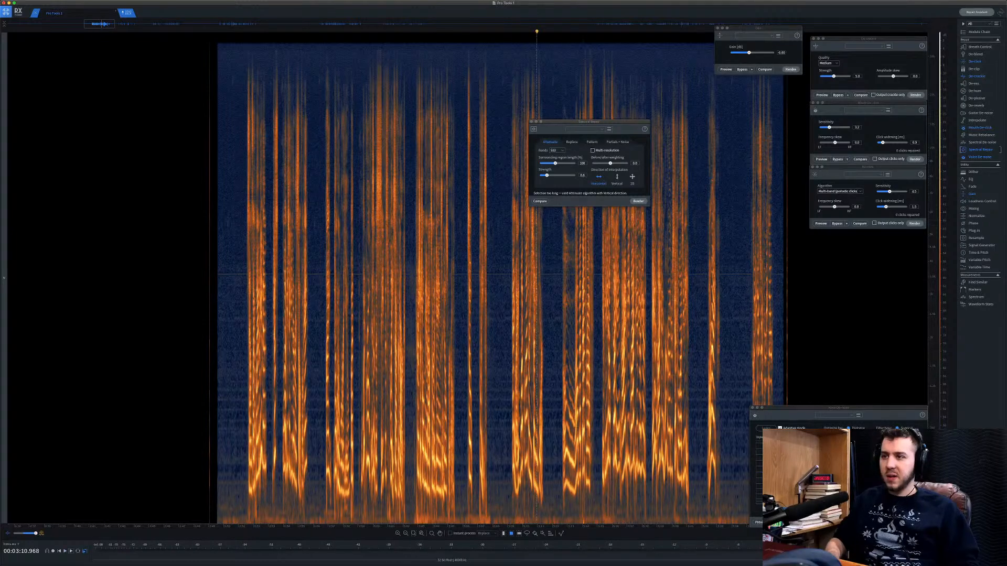
Examine the noise line in the first dialogue clip up close and compare it with the unprocessed clips that follow.
scroll(482, 369, up, 2)
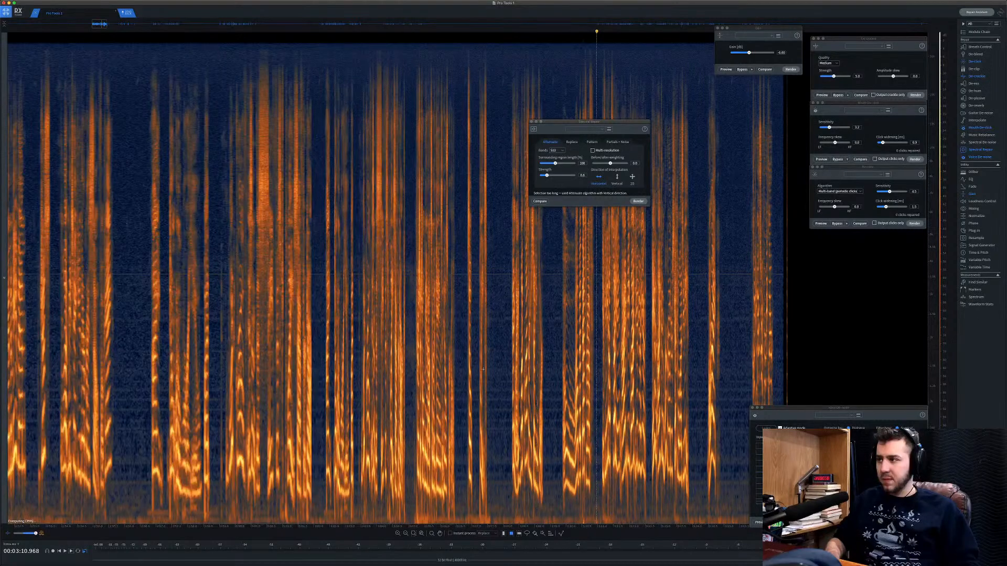
scroll(483, 370, up, 3)
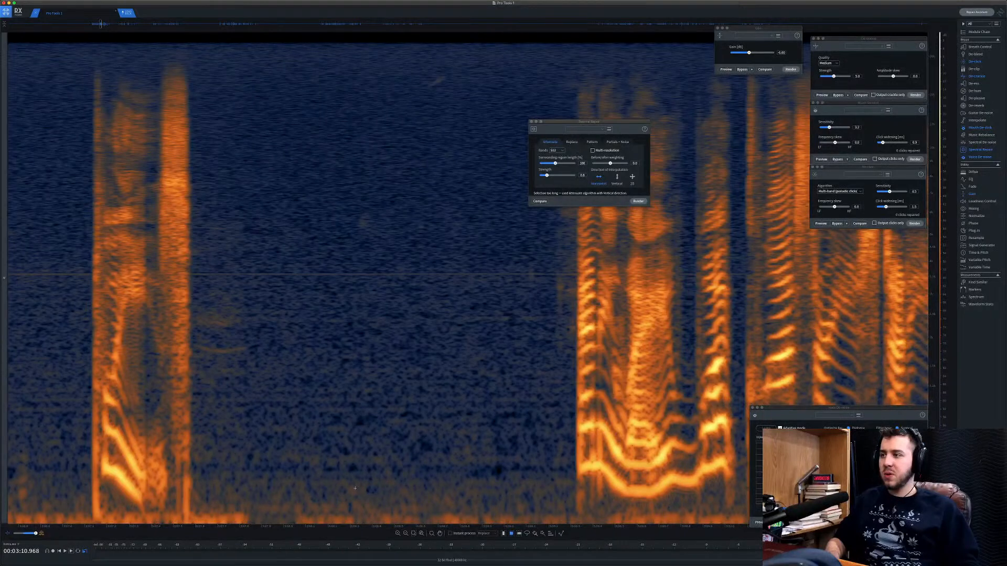
scroll(362, 280, down, 5)
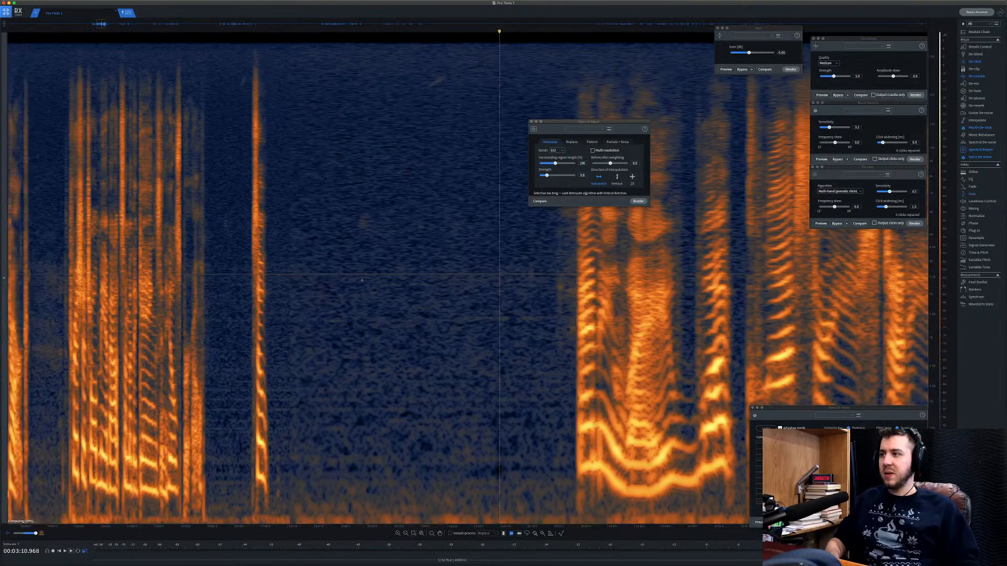
scroll(362, 280, down, 5)
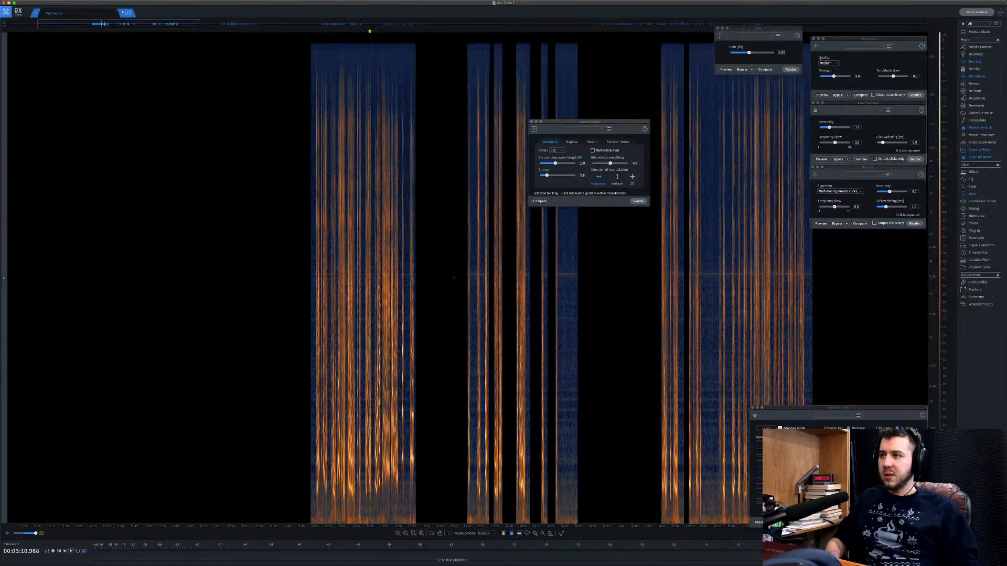
scroll(346, 273, up, 5)
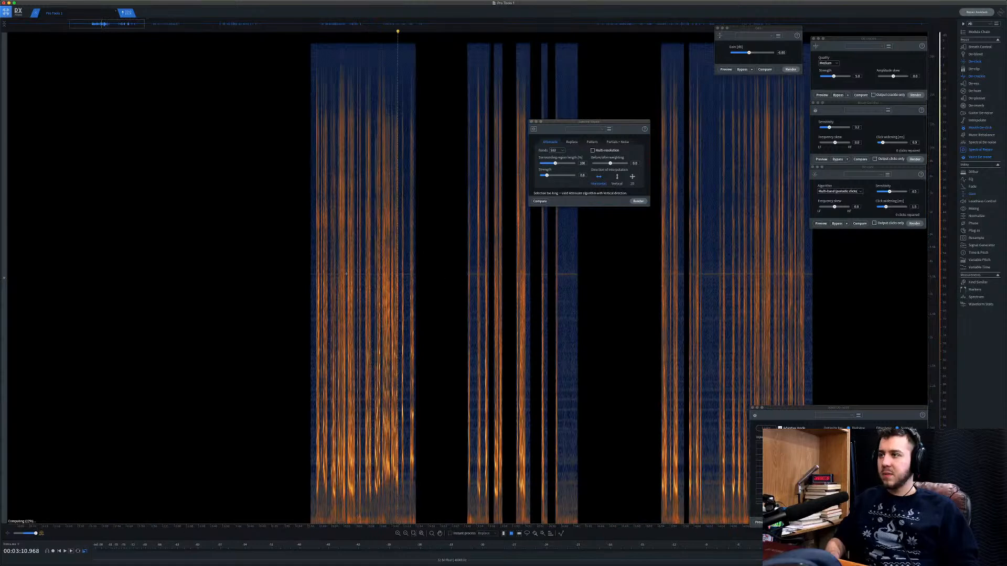
scroll(346, 273, up, 3)
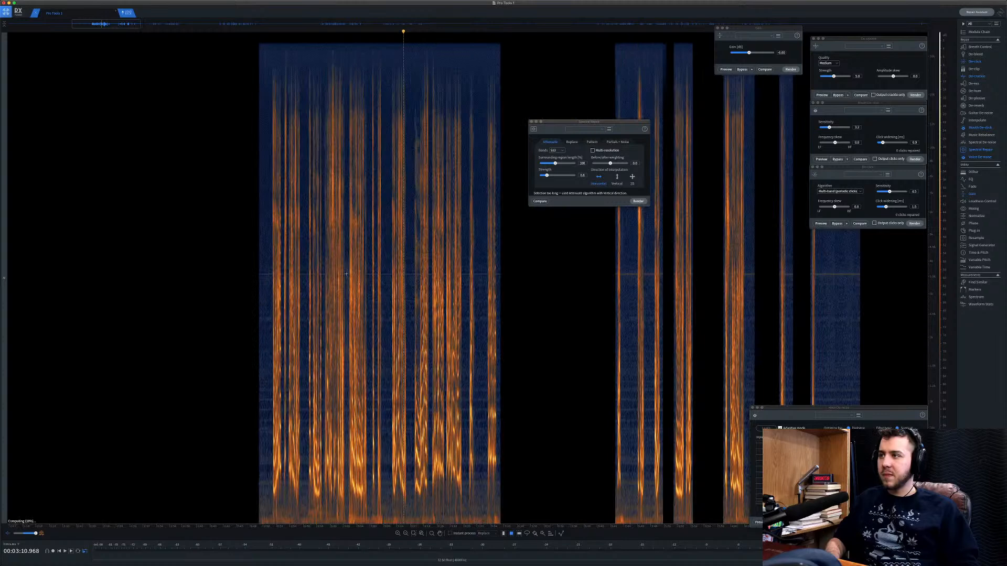
scroll(346, 274, up, 4)
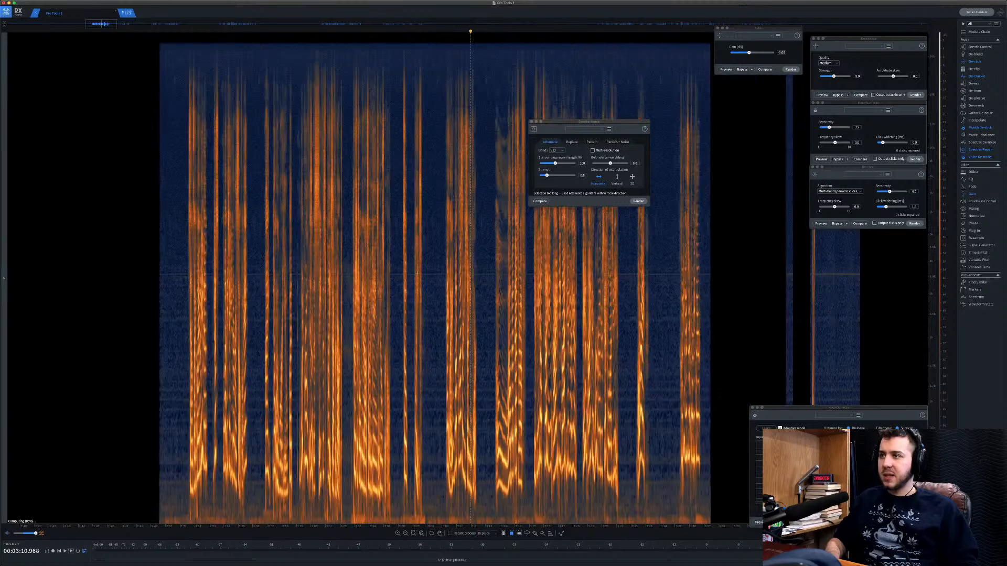
scroll(417, 273, up, 1)
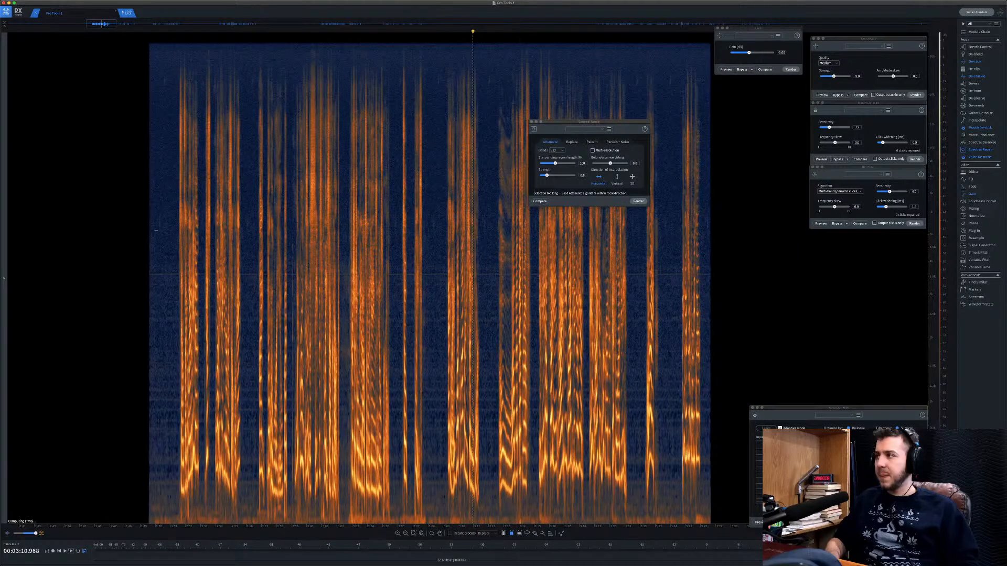
Play the first dialogue clip from near its start to check the repaired sound.
click(166, 230)
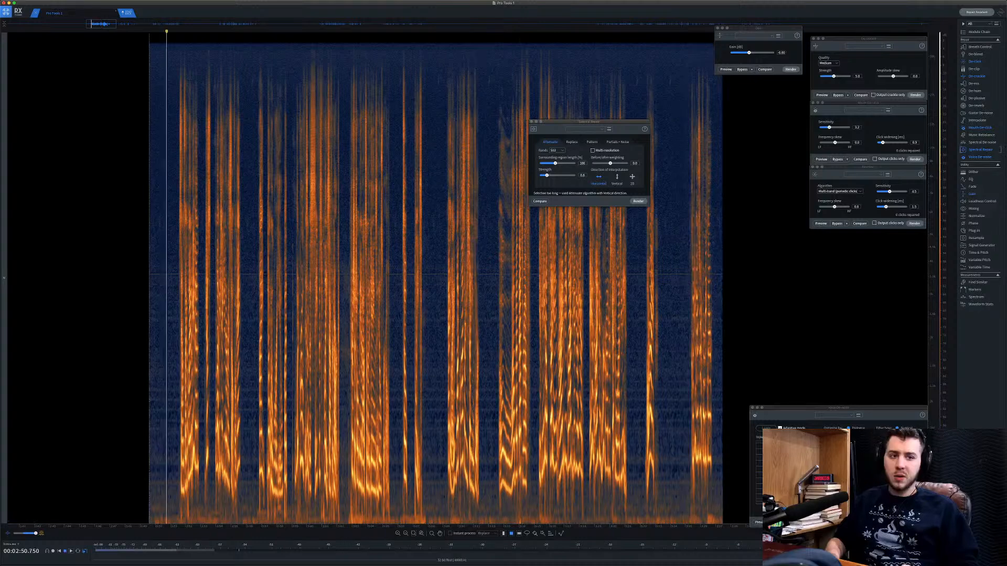
key(space)
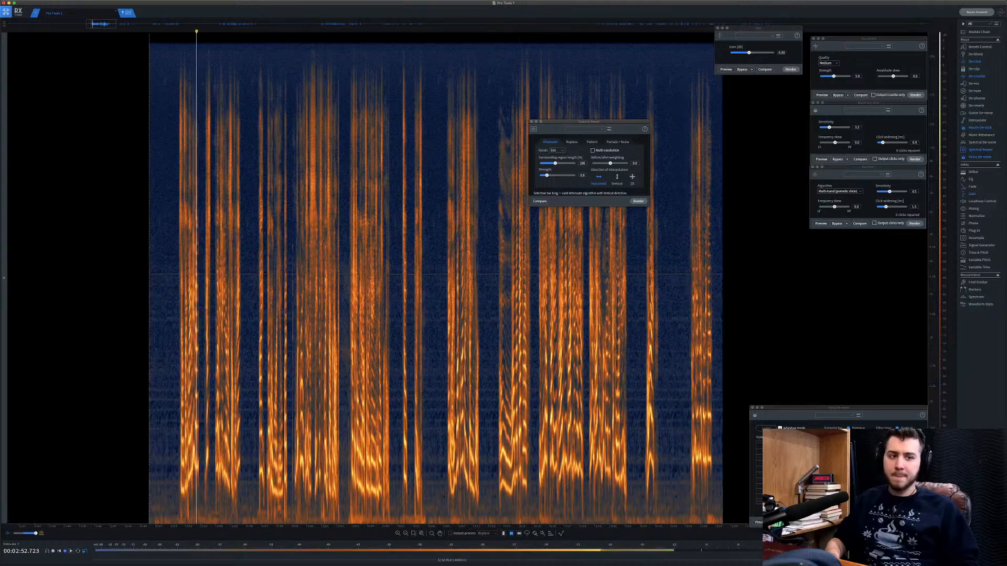
key(super+Tab)
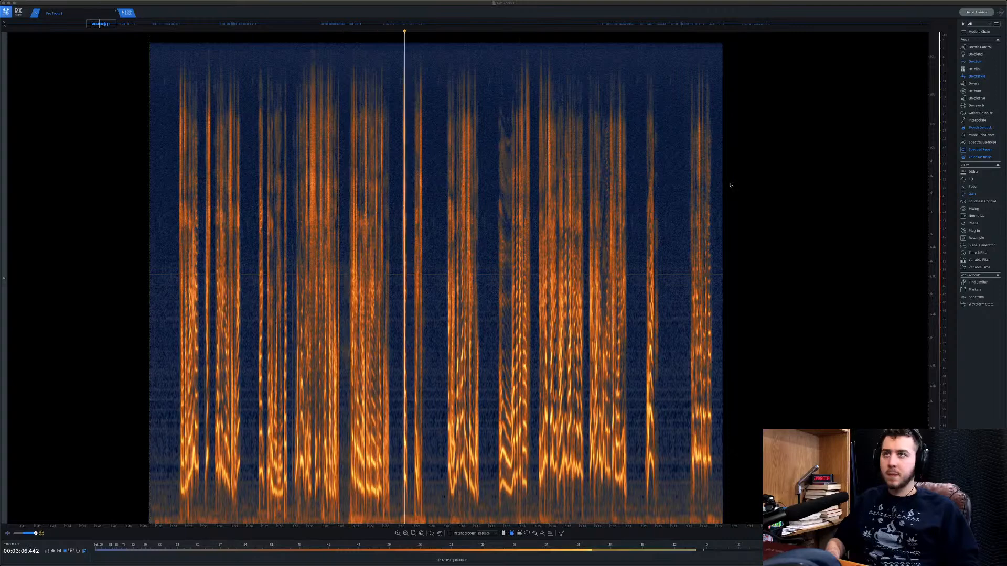
click(750, 222)
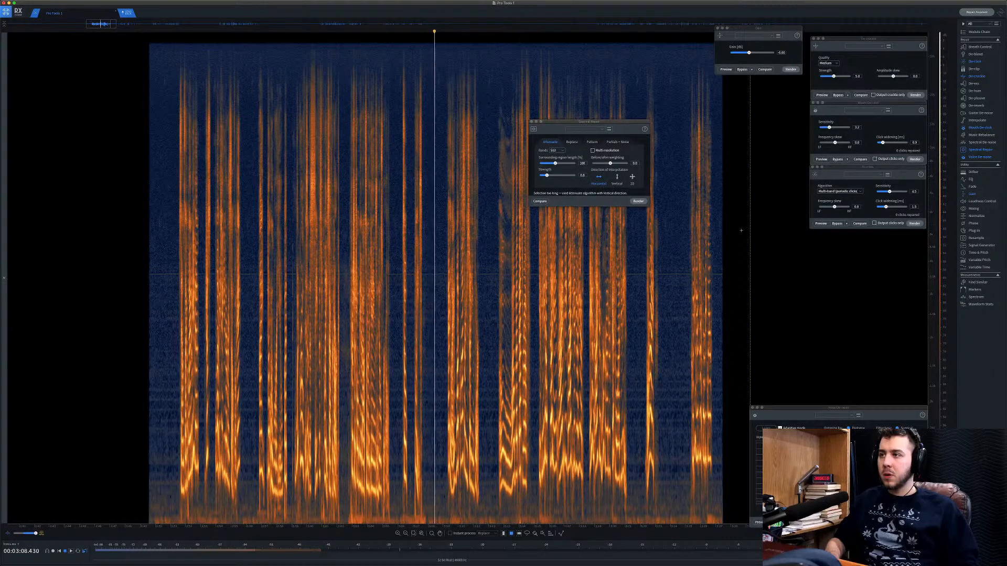
Play the pause near the middle of the first dialogue clip and examine the remaining noise up close.
click(416, 261)
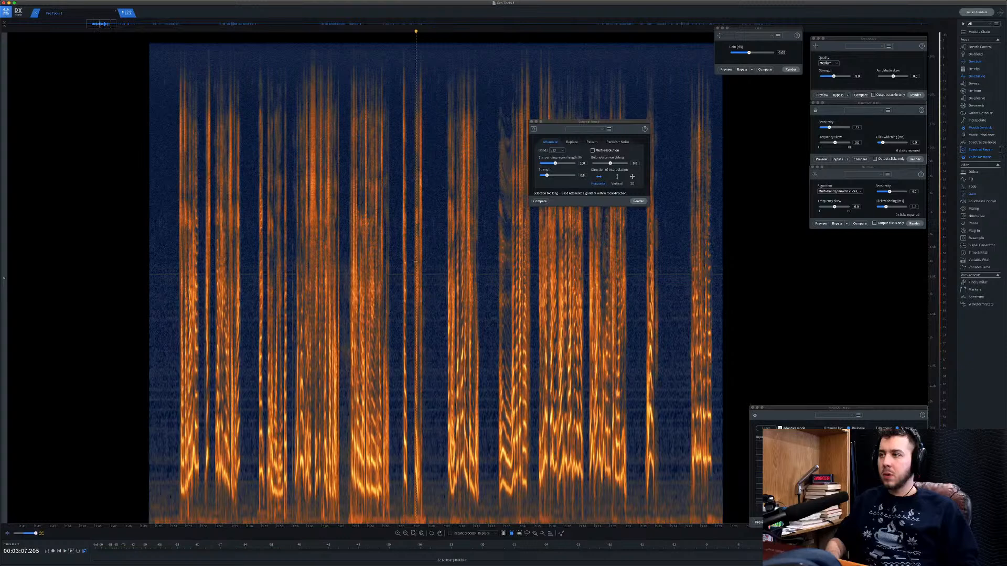
scroll(412, 260, up, 10)
key(space)
key(space)
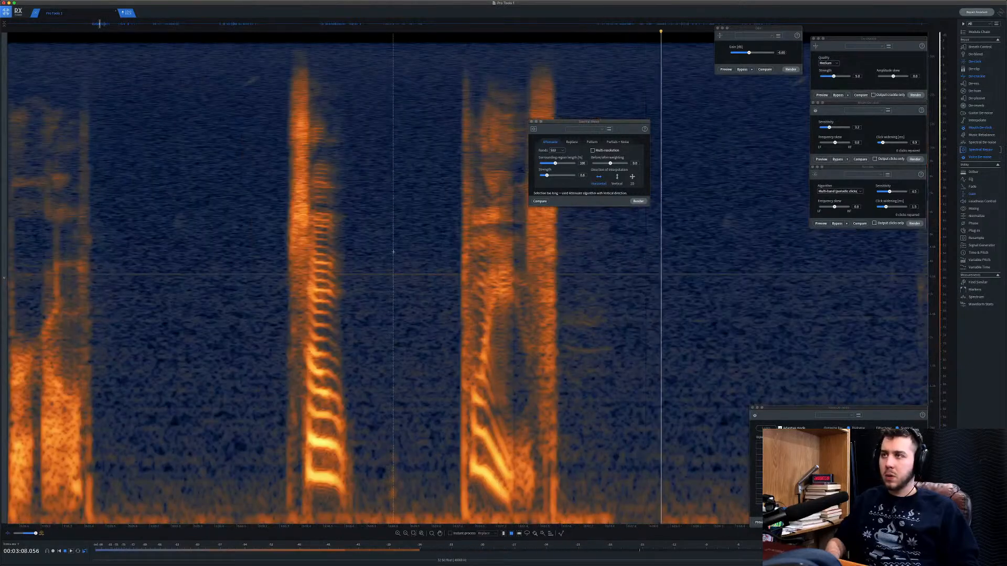
scroll(394, 252, down, 6)
scroll(393, 252, down, 1)
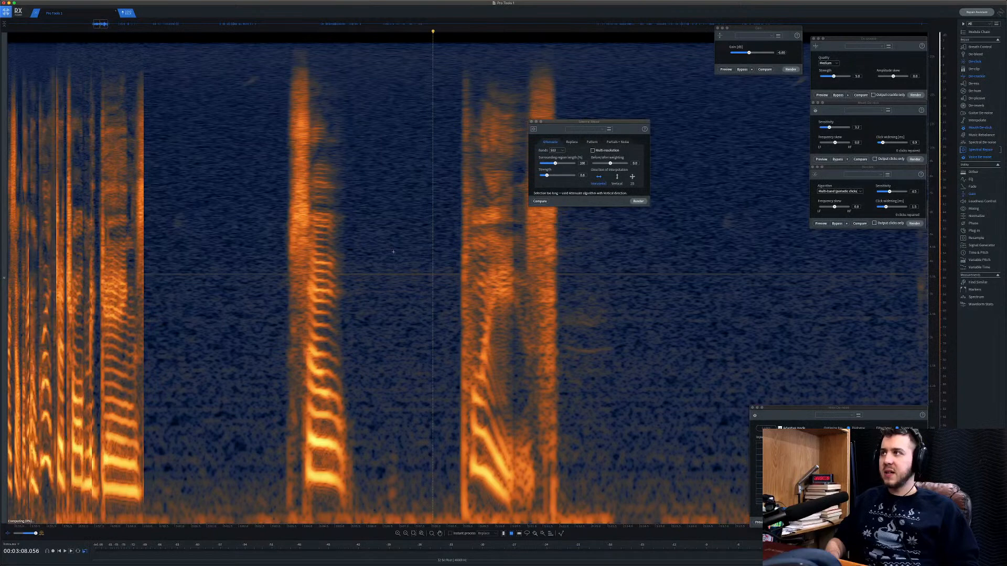
scroll(393, 252, down, 6)
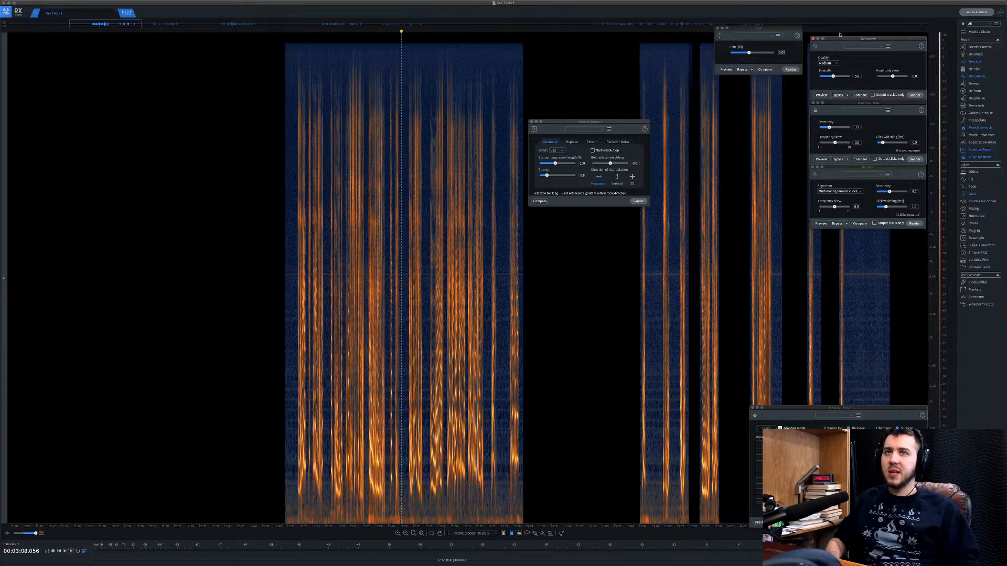
Set up an EQ high-pass filter at 90 Hz with a 24 dB/oct slope to cut the low-end rumble.
drag(281, 515, 408, 533)
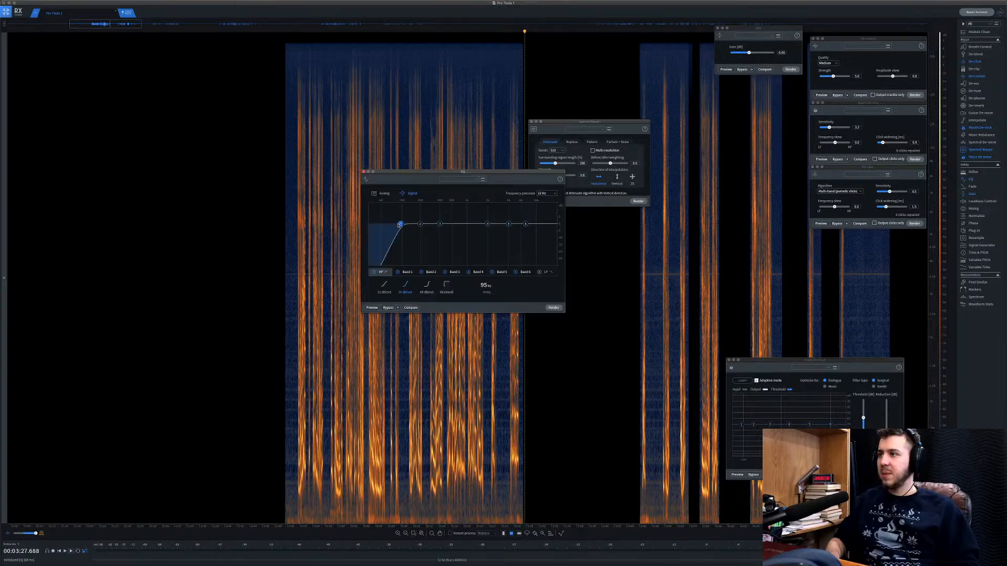
drag(400, 225, 386, 225)
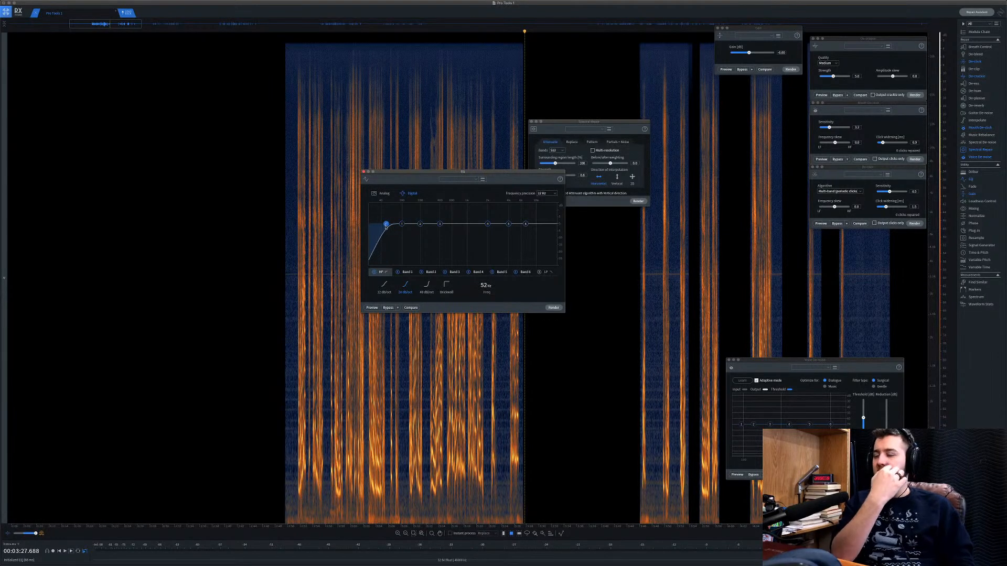
drag(386, 226, 386, 238)
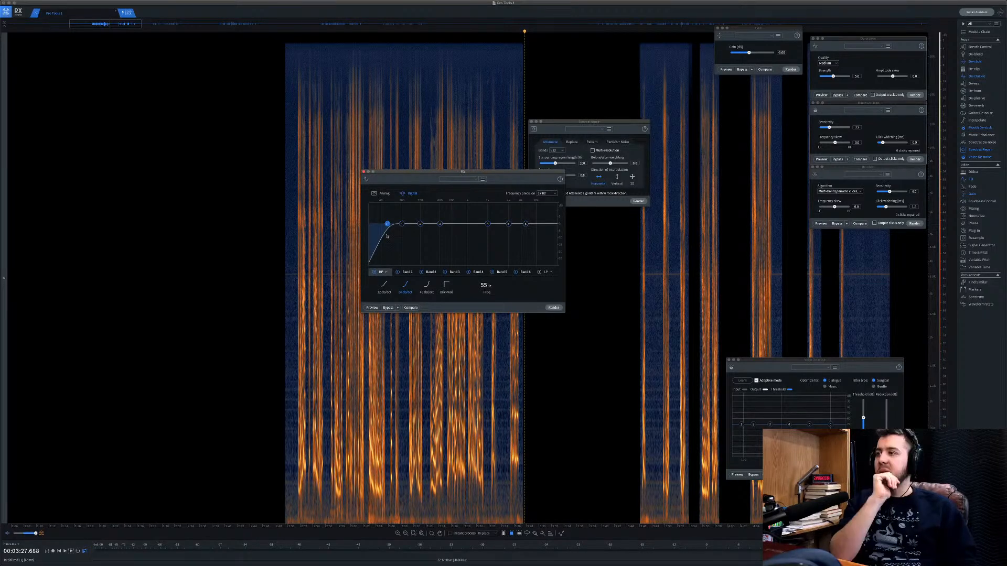
drag(387, 236, 391, 242)
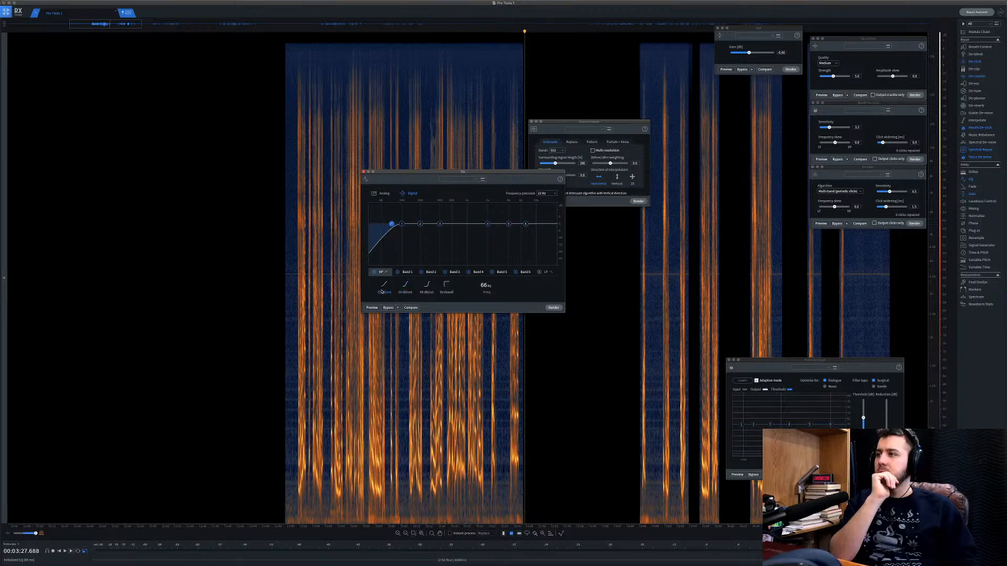
click(426, 292)
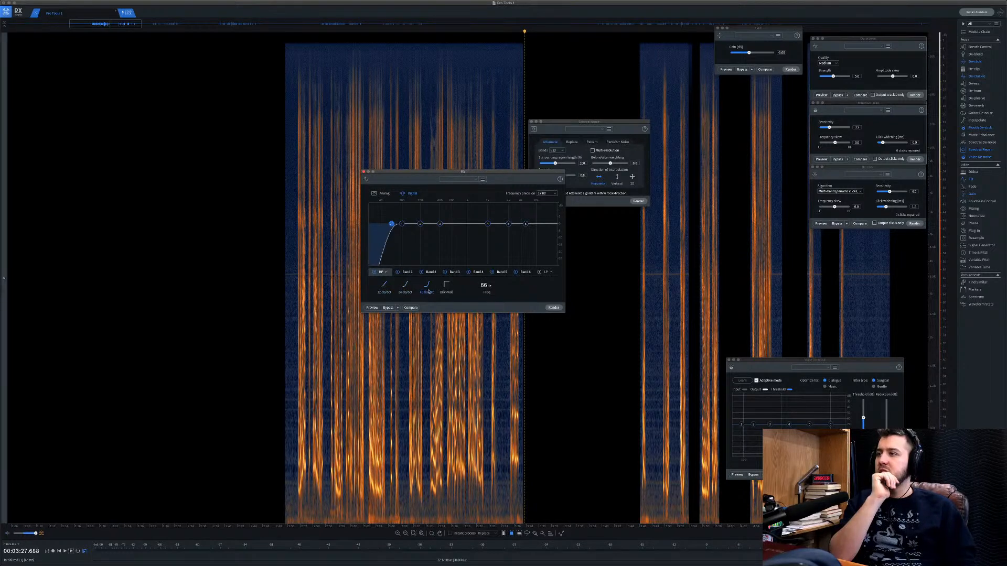
drag(391, 224, 401, 224)
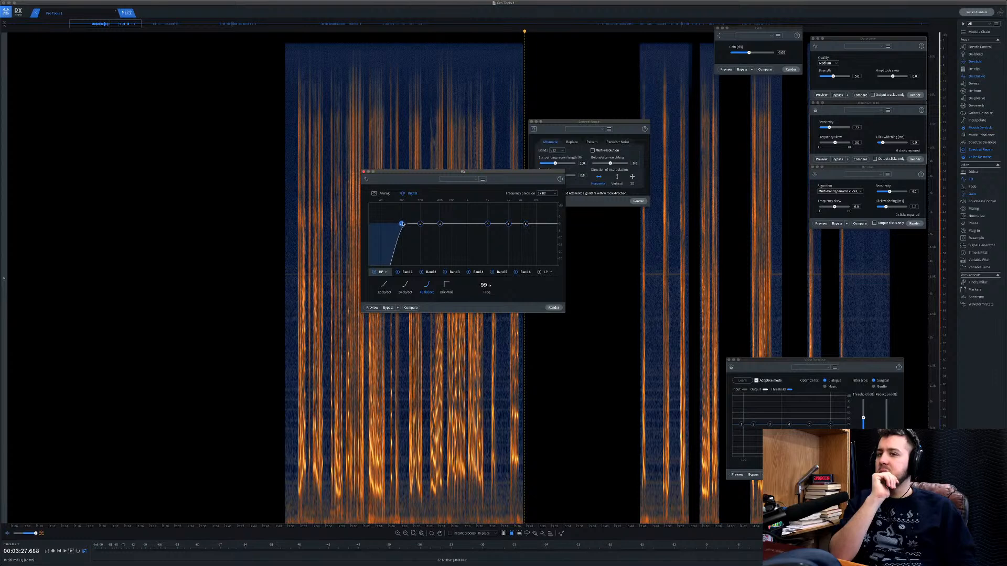
drag(402, 224, 400, 224)
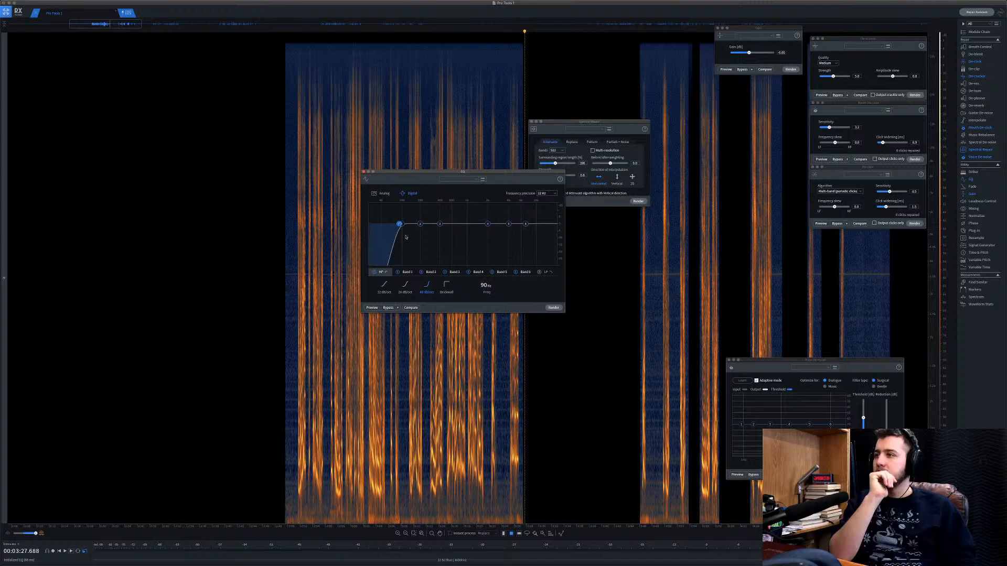
click(407, 289)
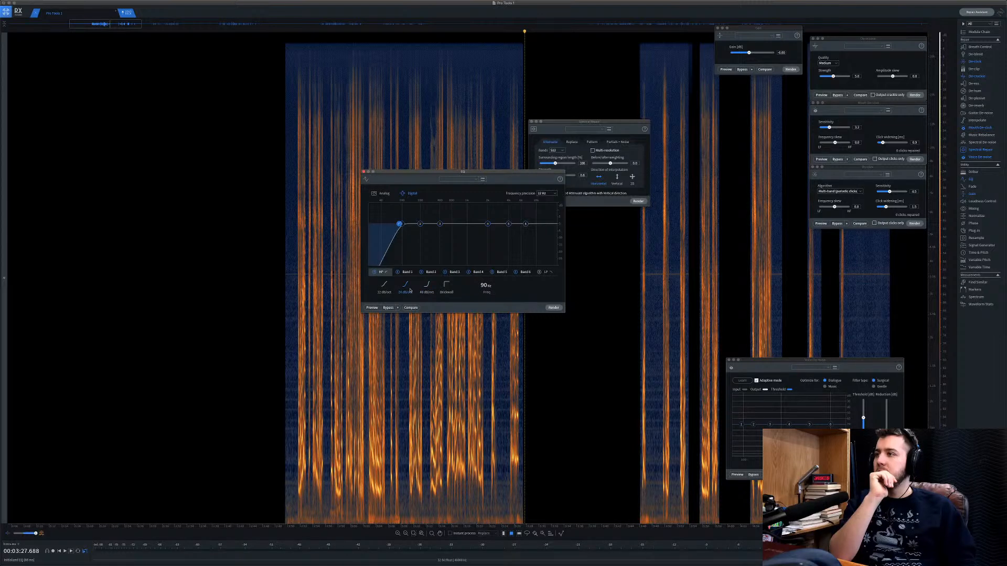
Render the high-pass EQ on the first dialogue clip and clear the selection.
click(554, 308)
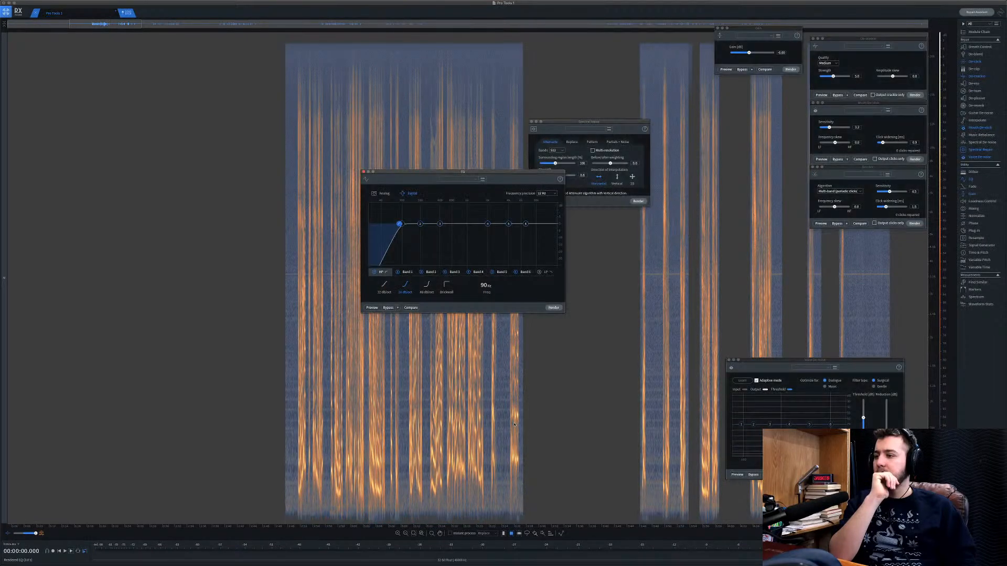
click(451, 517)
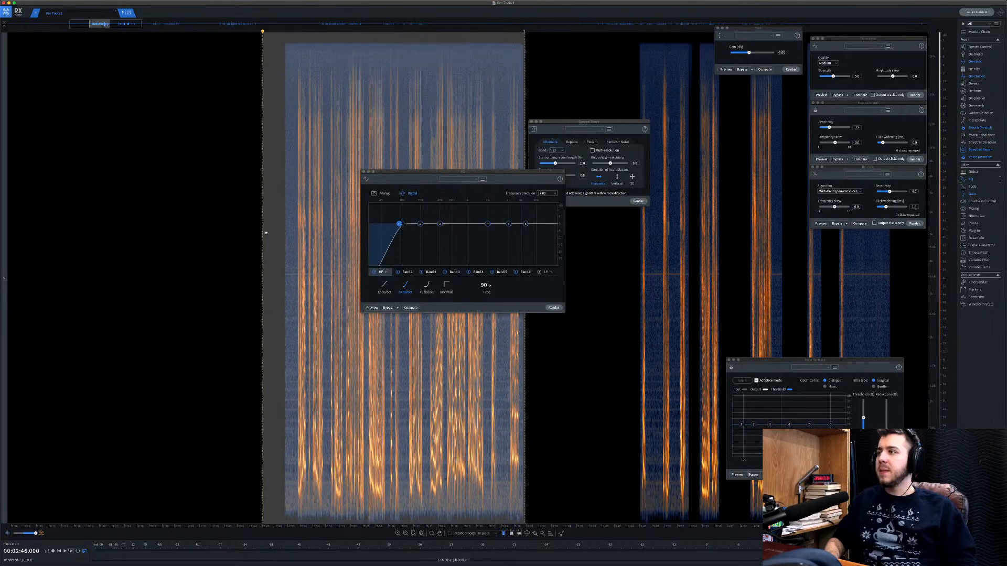
click(266, 234)
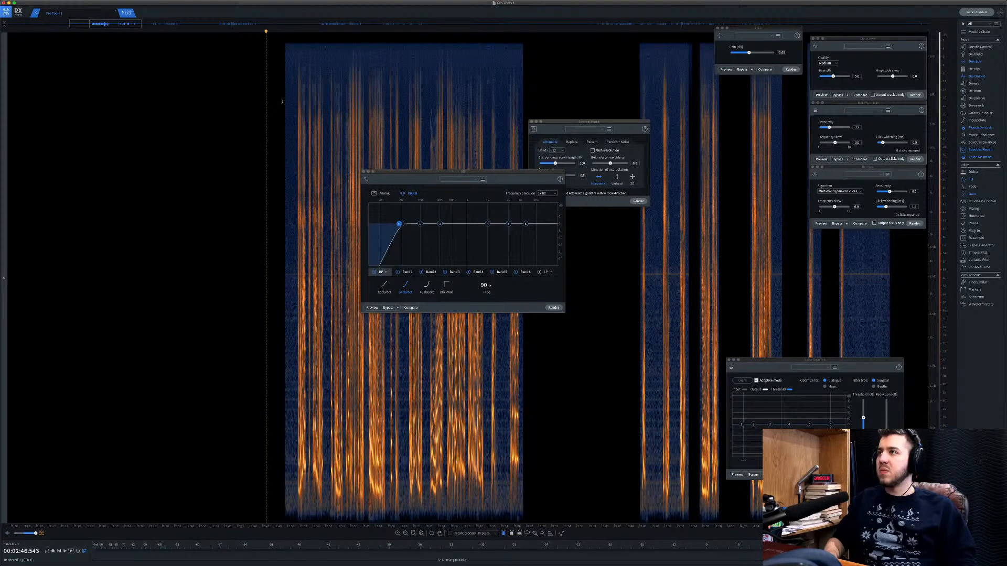
Render Voice De-noise on the high-frequency band across the first dialogue clip, close the EQ module and clear the selection.
drag(276, 98, 562, 32)
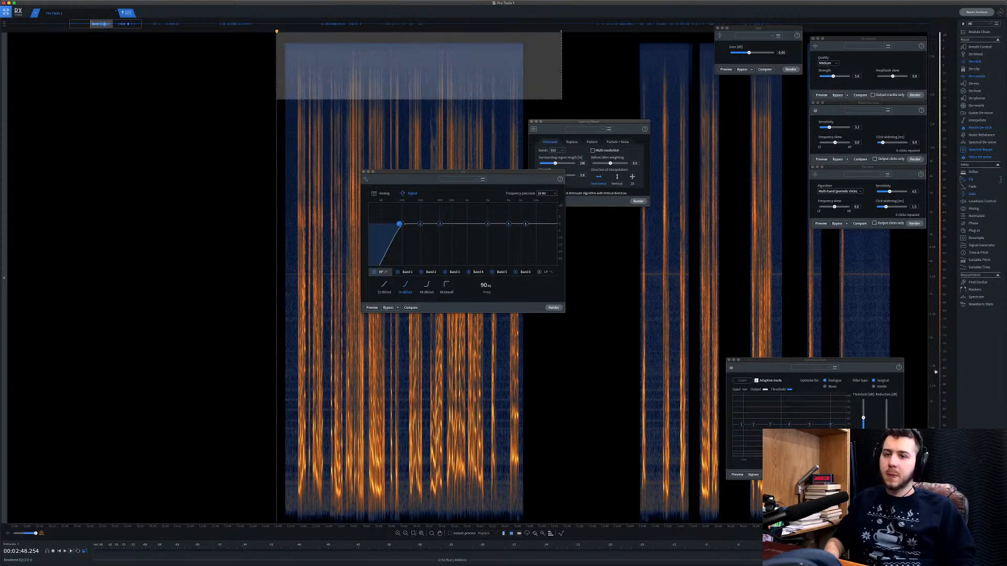
click(892, 474)
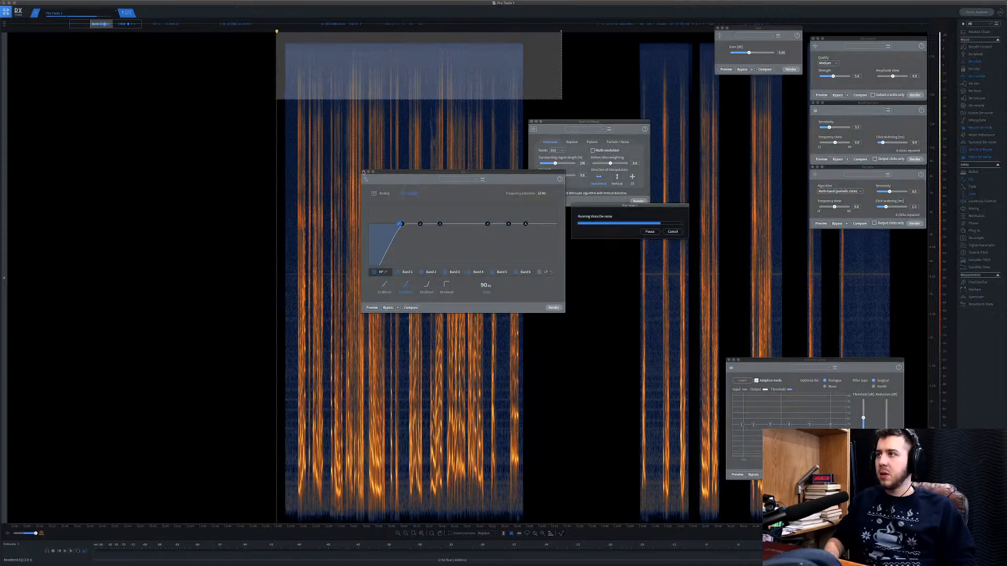
click(363, 172)
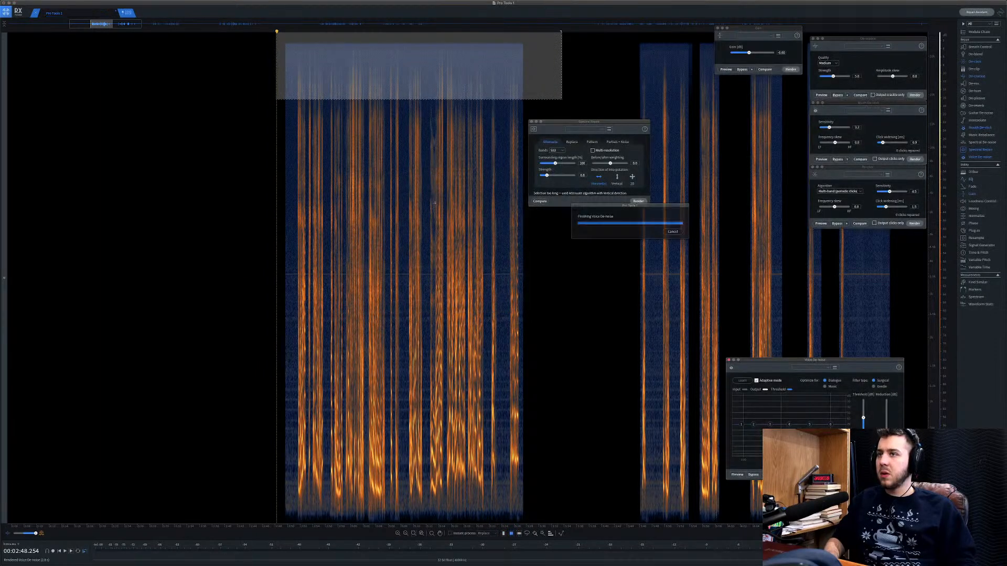
click(381, 130)
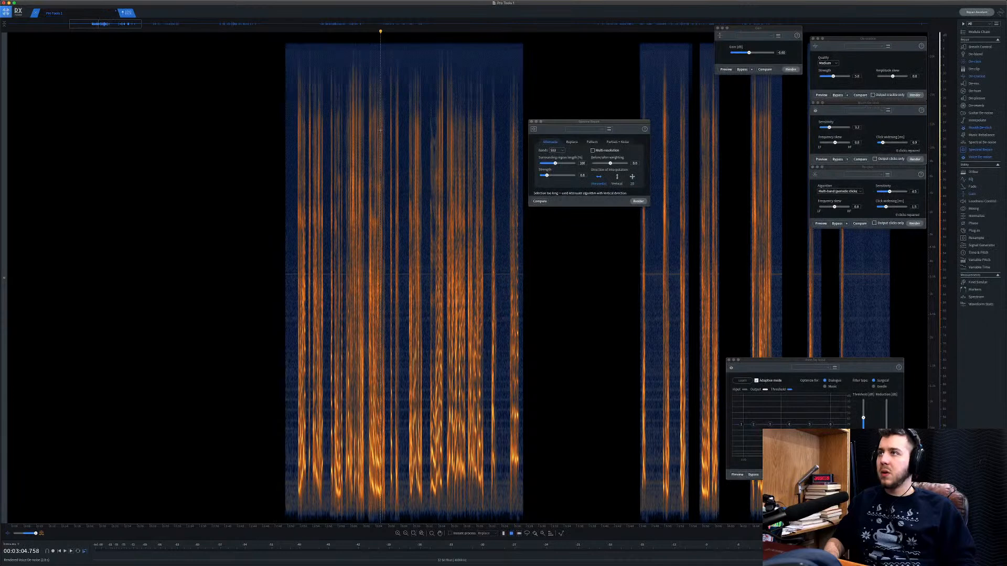
scroll(381, 130, up, 2)
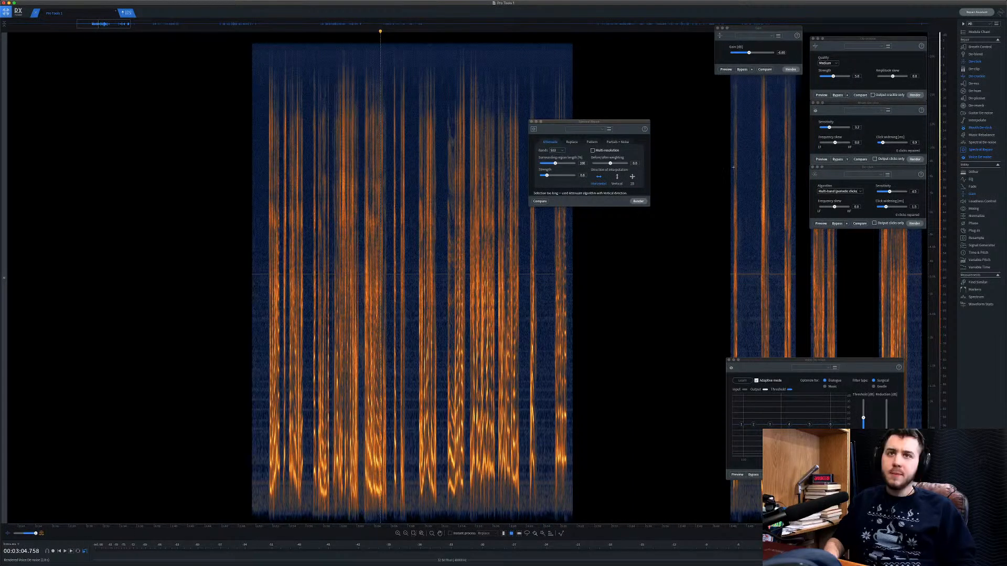
Open Spectral De-noise beside the clip and set its advanced algorithm to the combined Advanced + Extreme option.
click(982, 142)
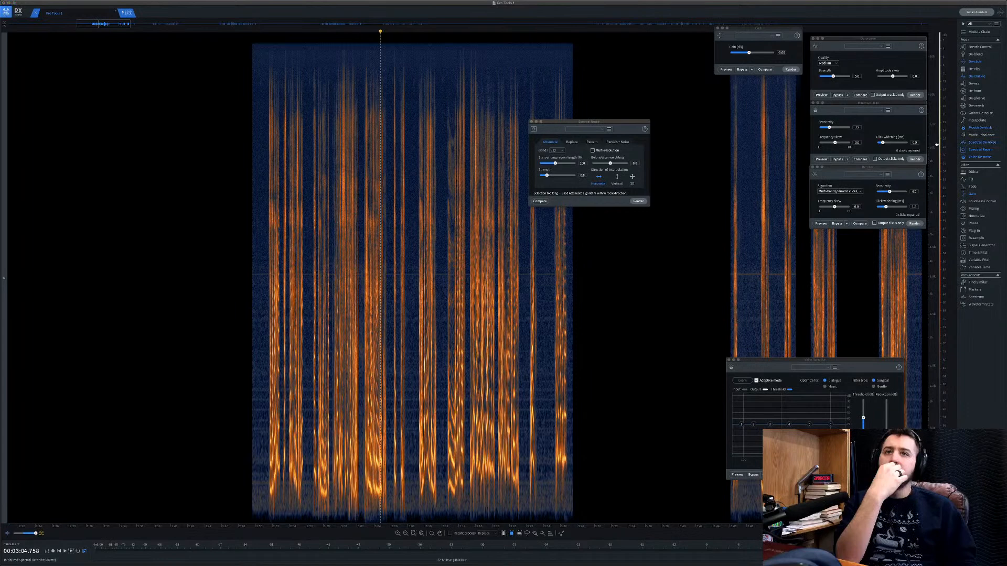
drag(551, 227, 625, 229)
drag(587, 122, 707, 99)
drag(655, 229, 691, 202)
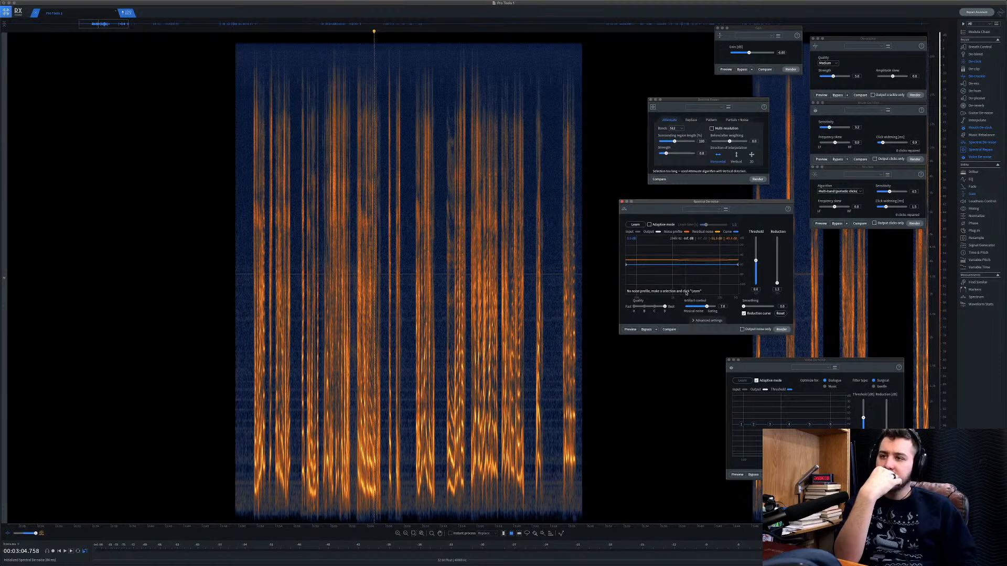
click(705, 320)
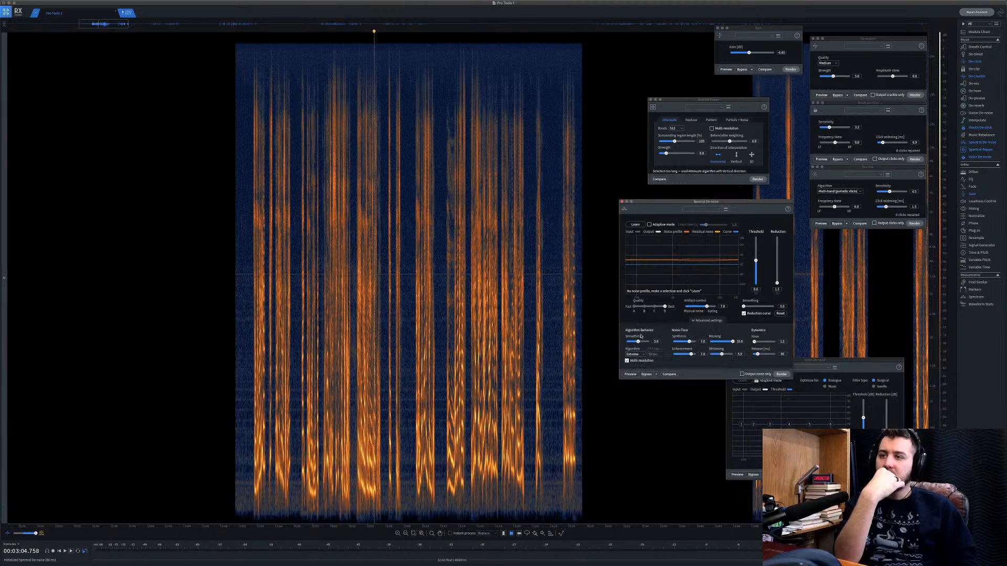
click(634, 355)
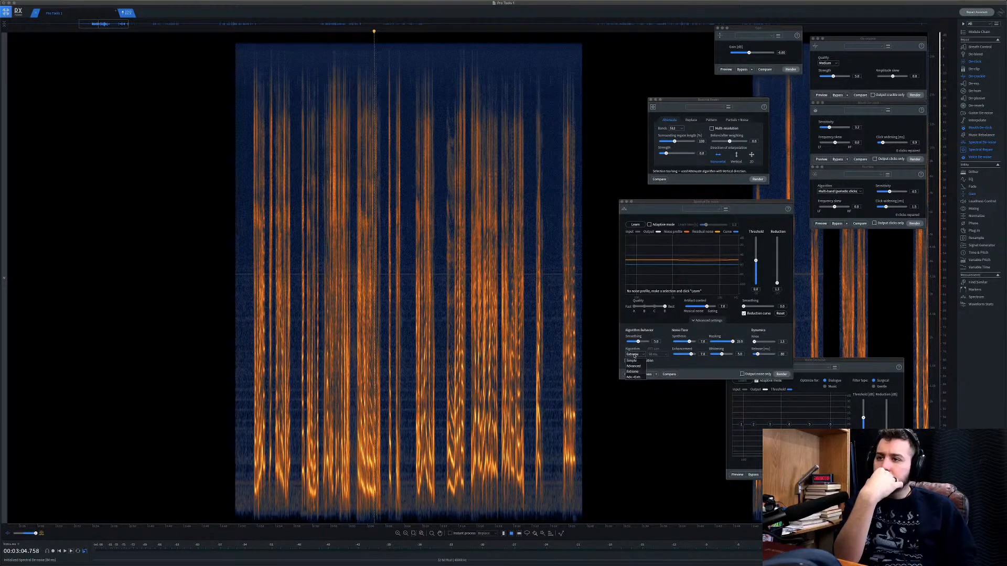
click(633, 377)
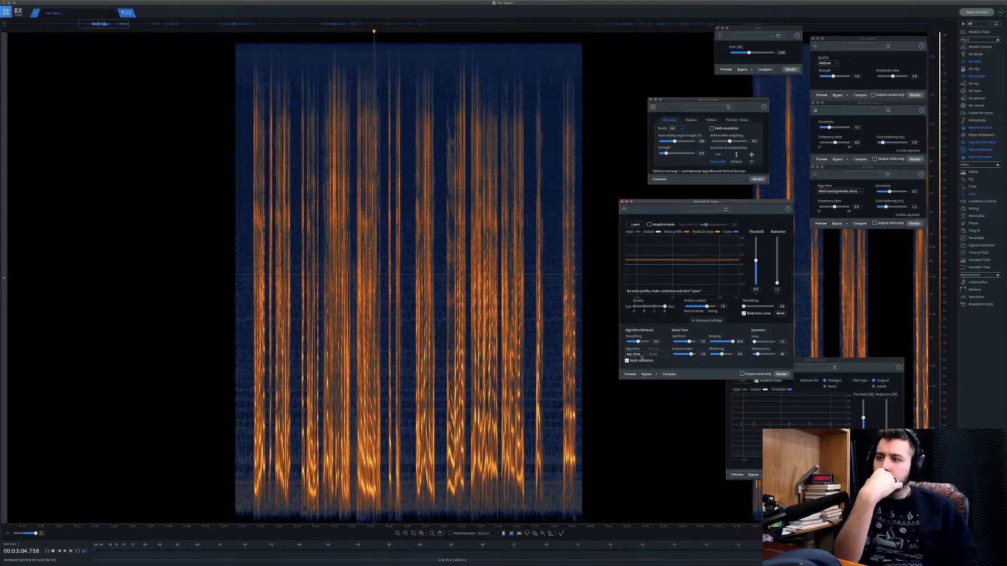
Try rendering Spectral De-noise over the whole first dialogue clip, and compare before and after by undoing and redoing it.
key(t)
drag(590, 396, 205, 396)
click(782, 375)
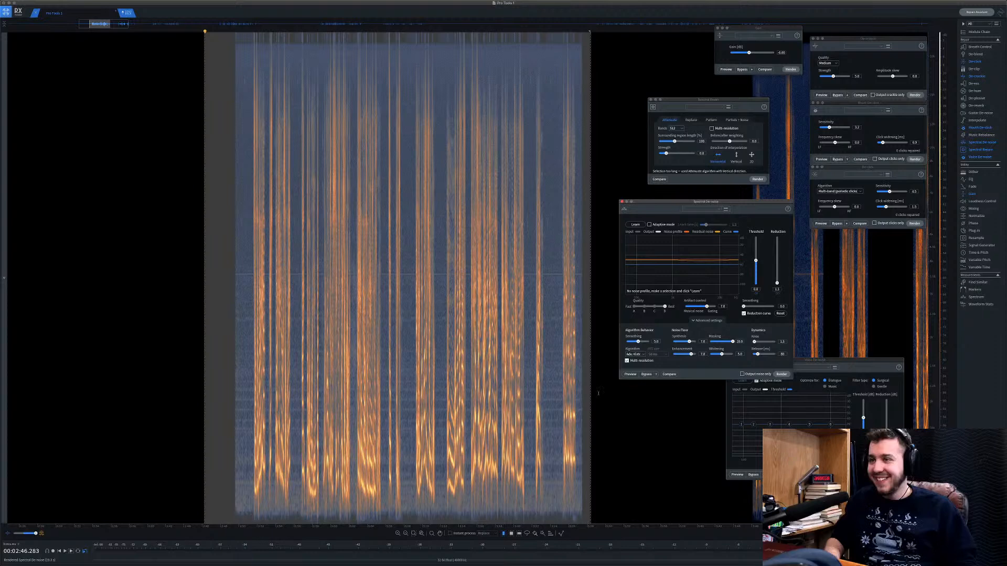
click(414, 219)
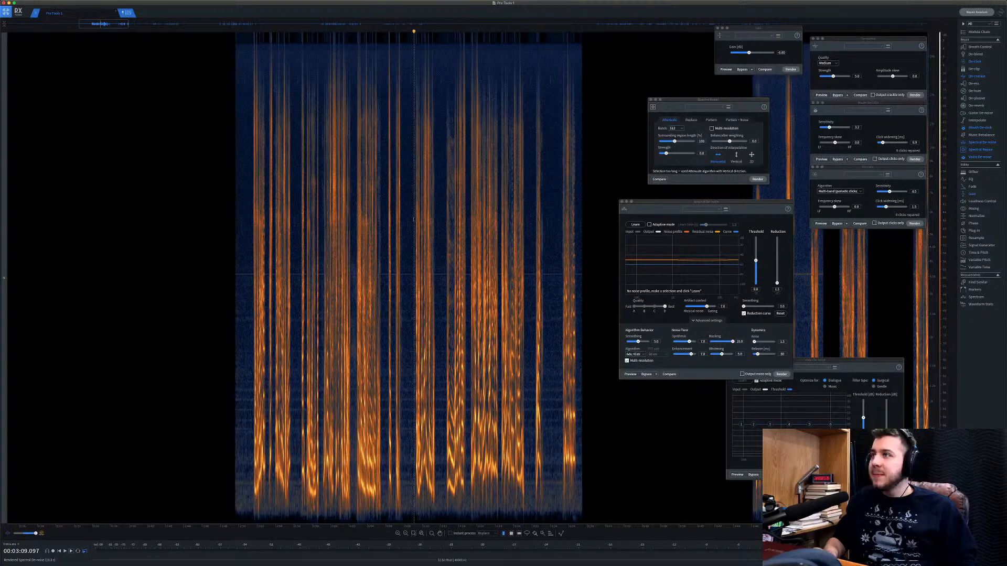
key(super+z)
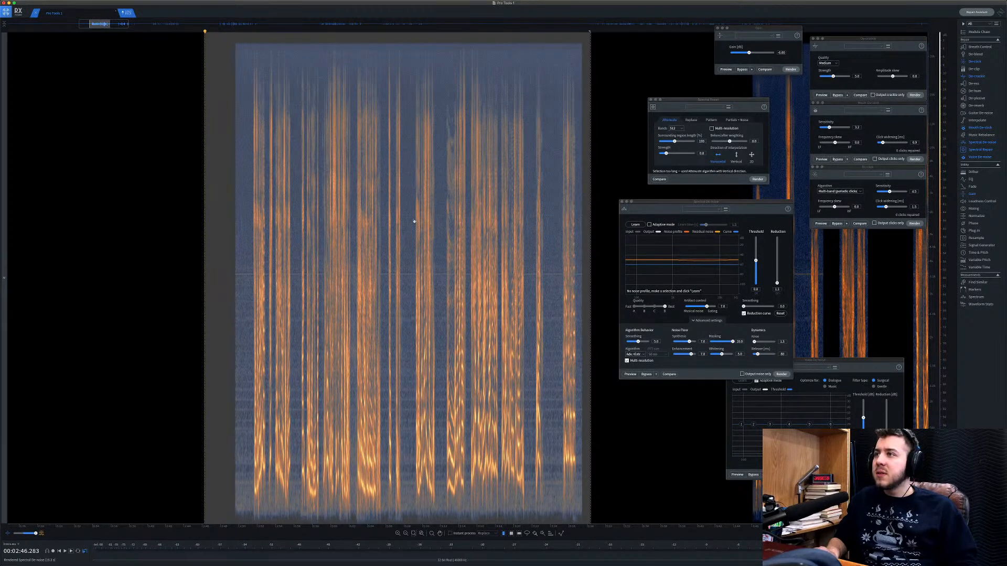
key(super+shift+z)
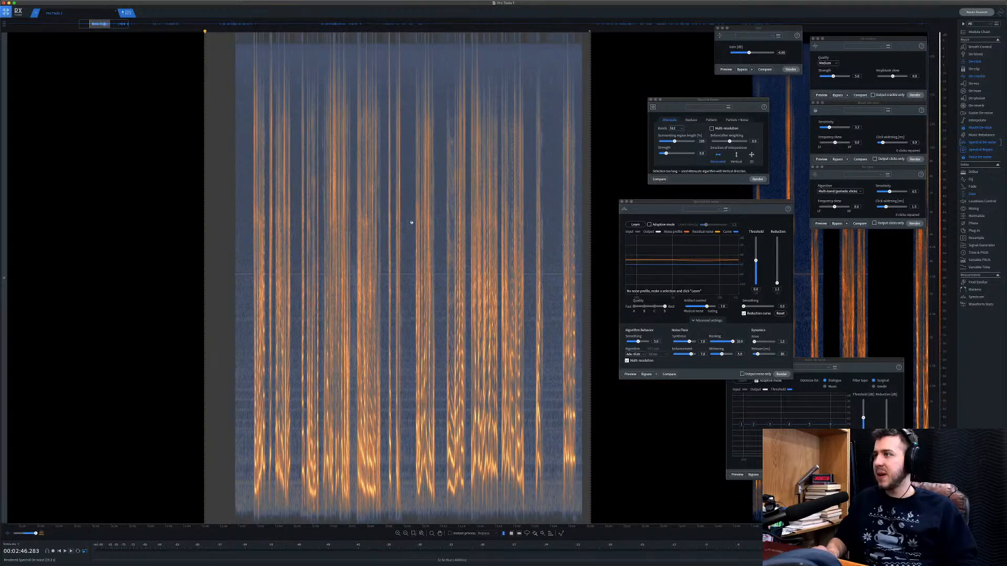
Play the denoised first clip from its start, undo the Spectral De-noise render and close its module.
click(251, 160)
key(space)
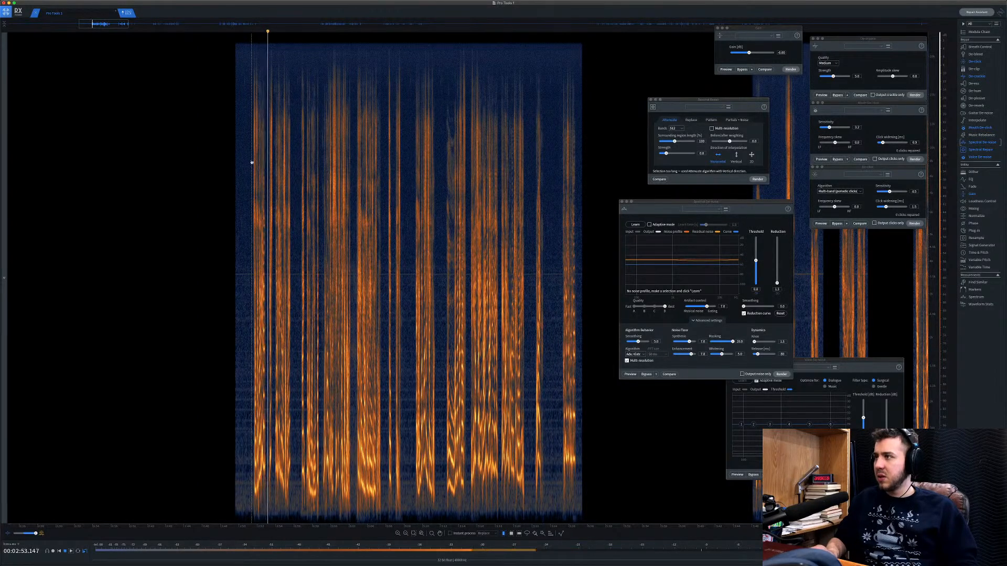
key(super+a)
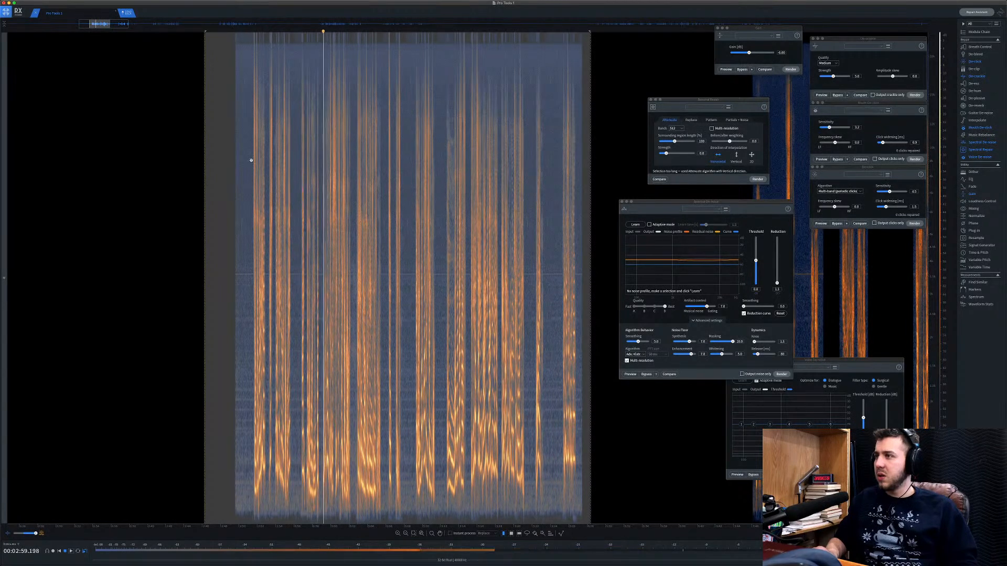
key(space)
click(408, 211)
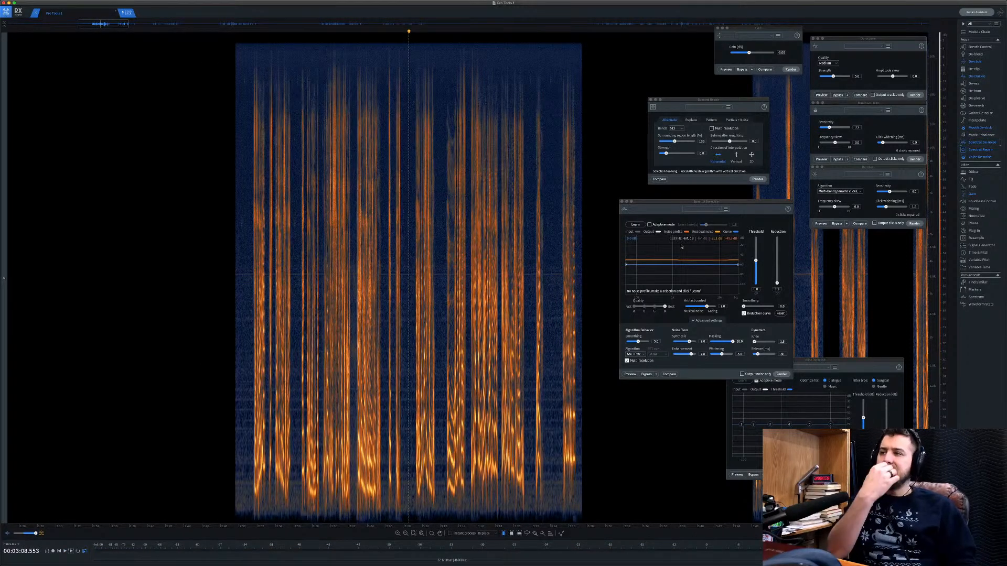
click(622, 202)
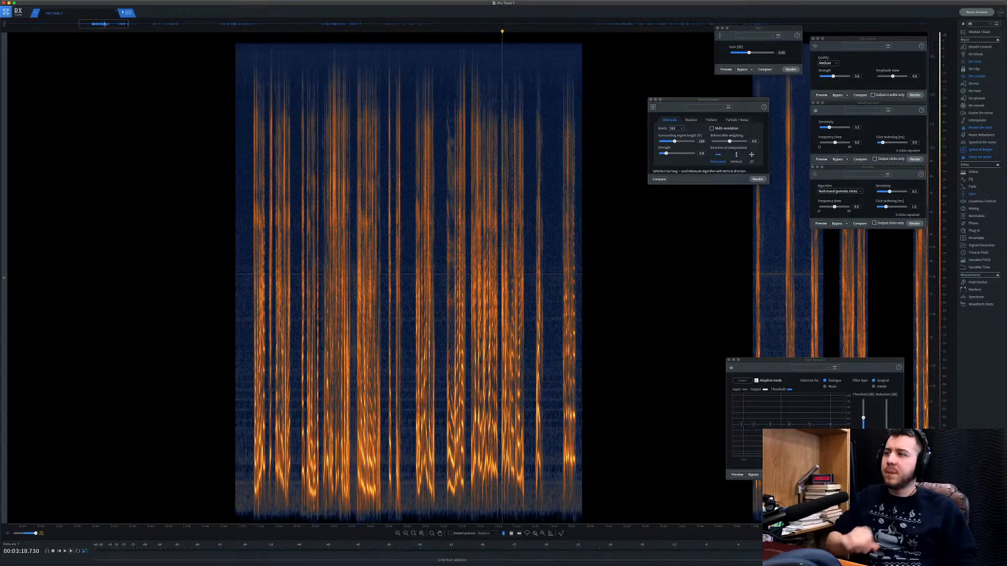
scroll(434, 290, up, 3)
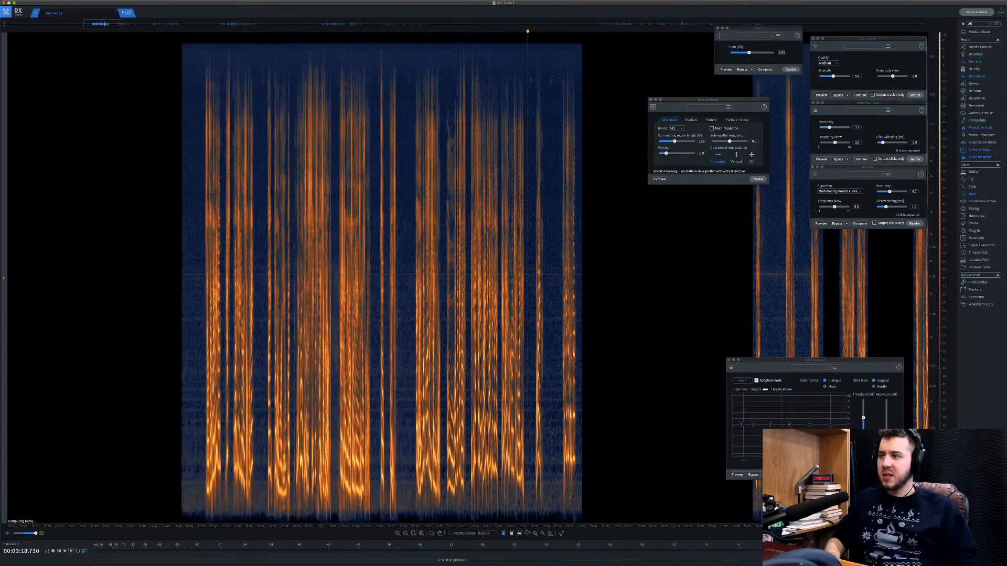
scroll(125, 292, up, 3)
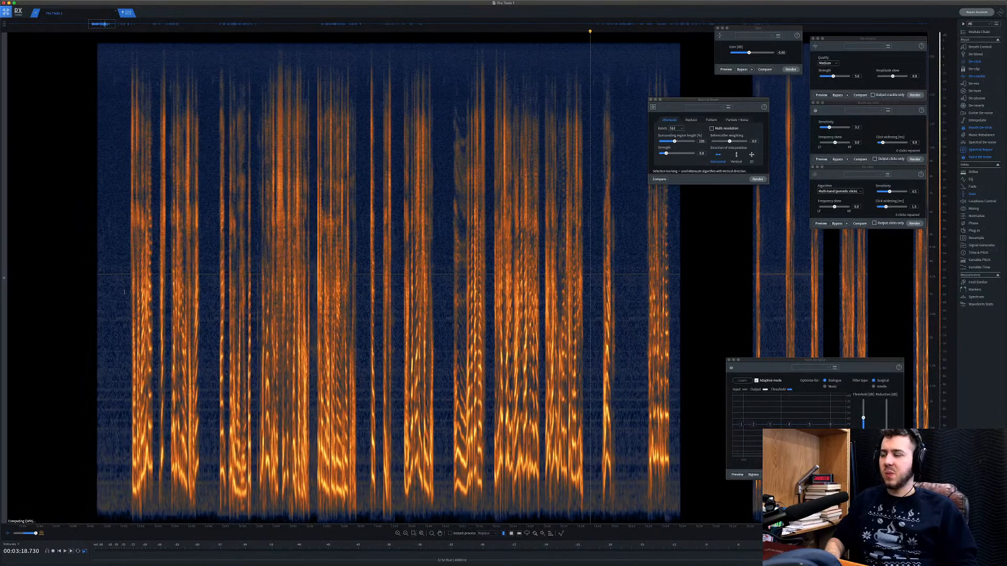
Try rendering Voice De-noise over the whole first dialogue clip and play the result.
scroll(124, 292, up, 3)
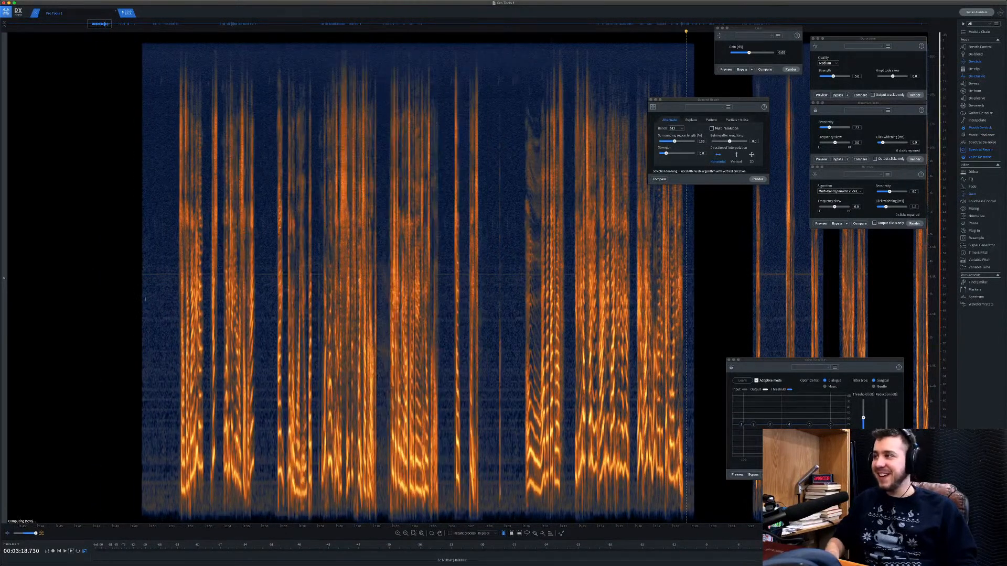
drag(141, 292, 849, 319)
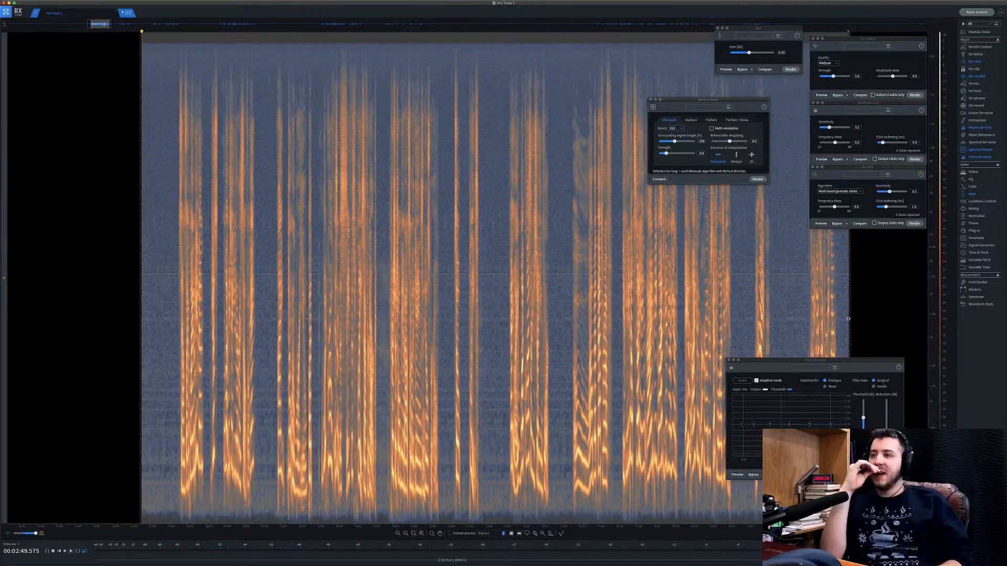
click(891, 475)
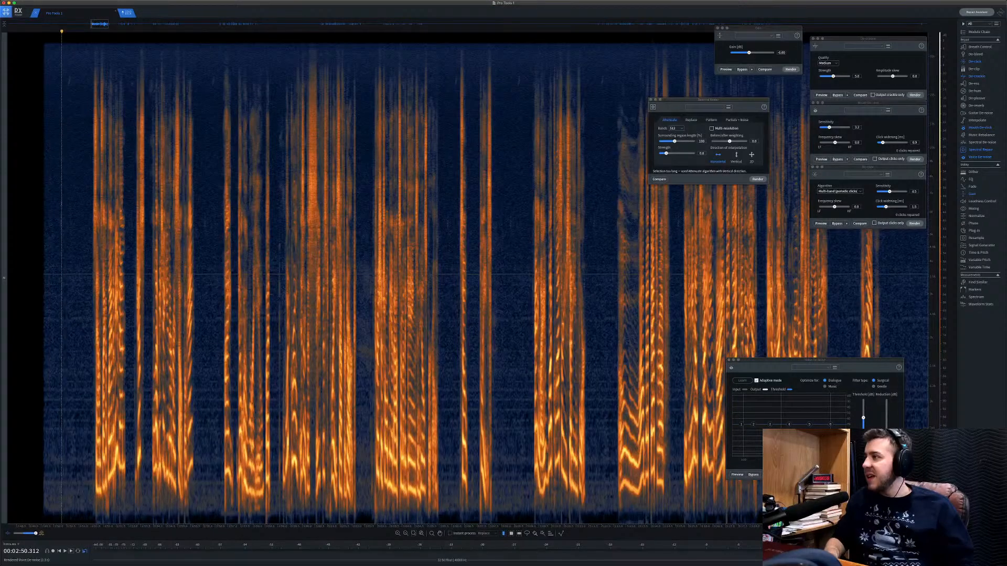
key(space)
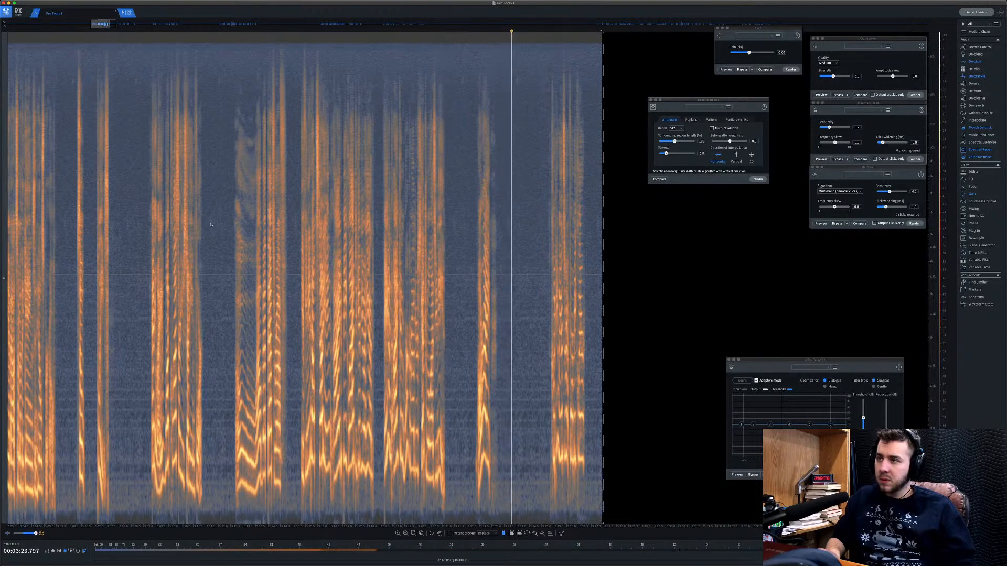
Play the short word near the end of the first clip and examine its spectrogram closely.
click(466, 242)
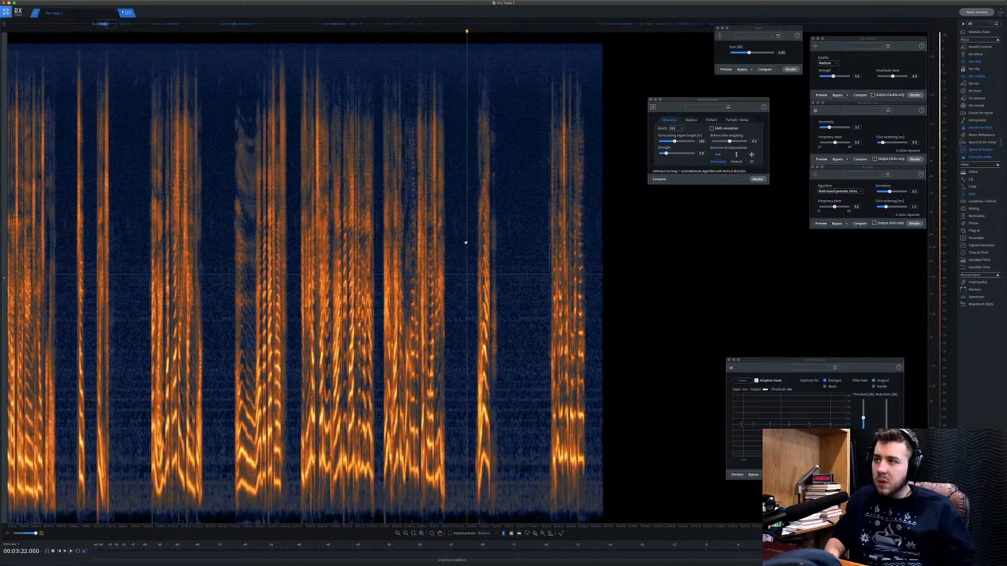
key(space)
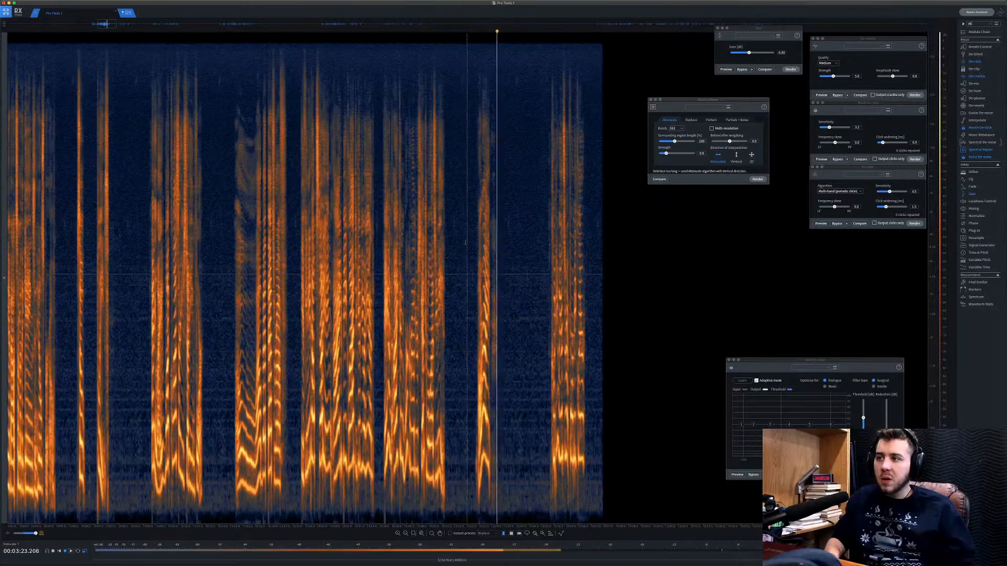
key(space)
scroll(490, 248, up, 8)
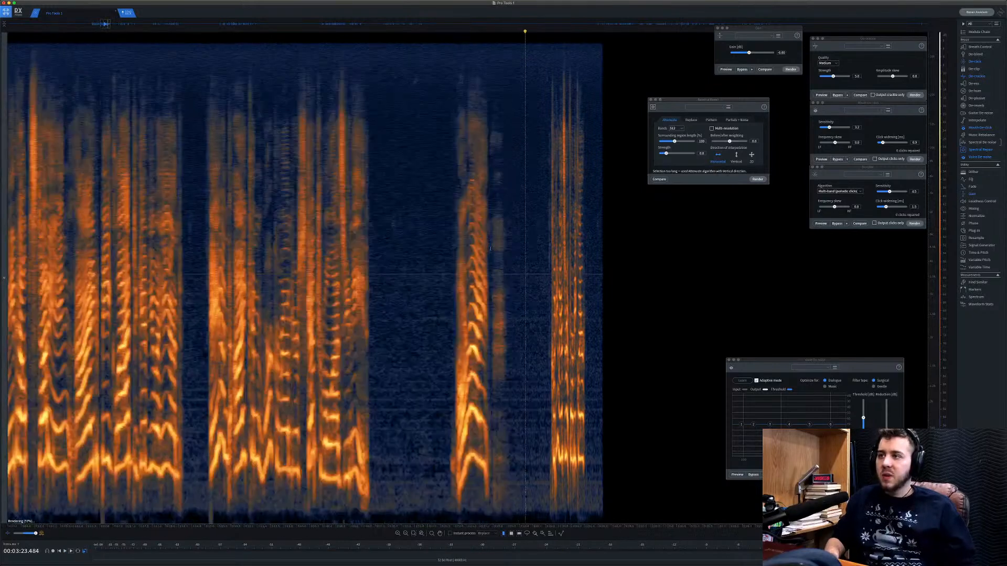
scroll(490, 248, up, 5)
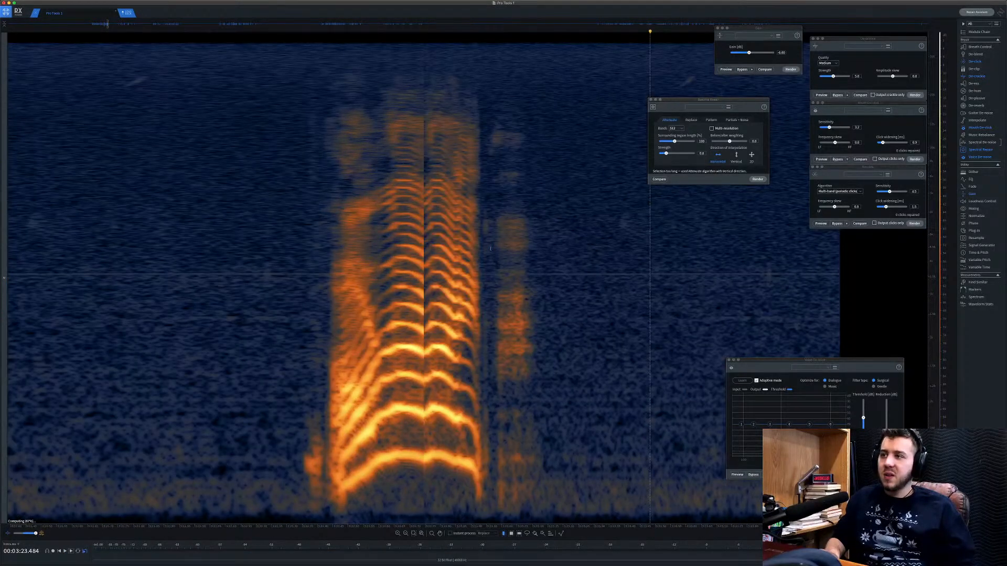
scroll(490, 249, down, 1)
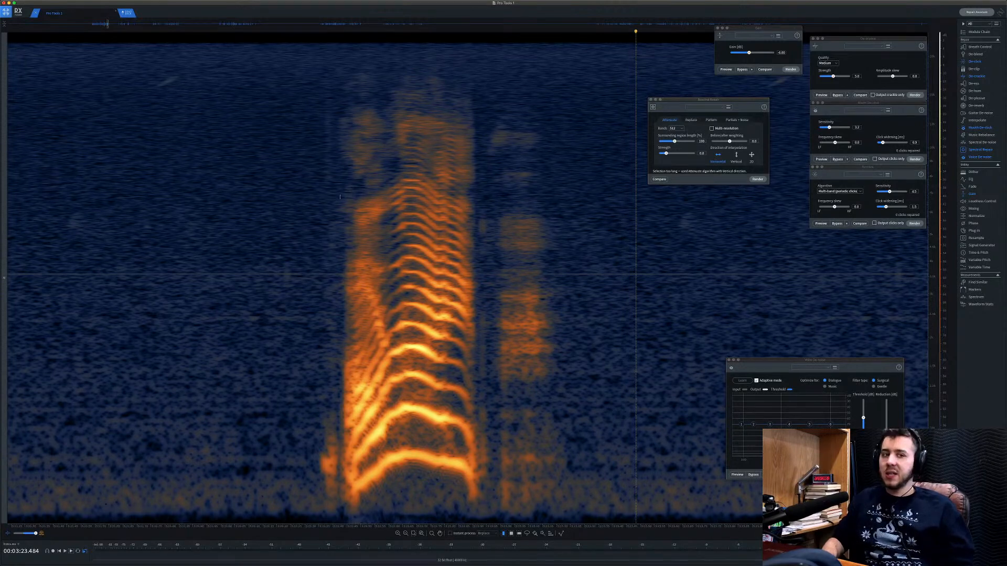
Play the isolated word with Voice De-noise applied, and undo the whole-clip render.
click(267, 211)
click(458, 282)
click(286, 210)
click(228, 183)
key(space)
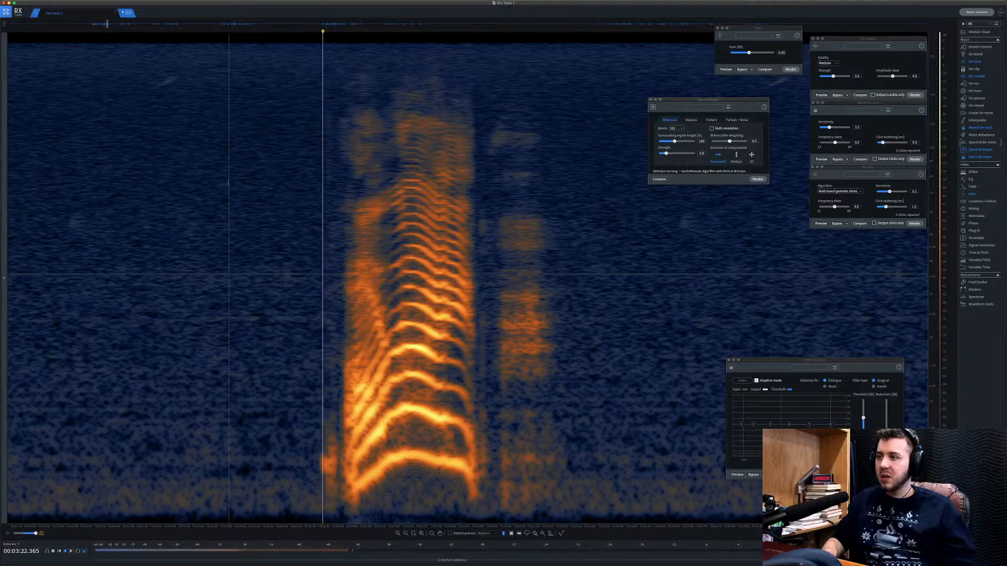
key(super+z)
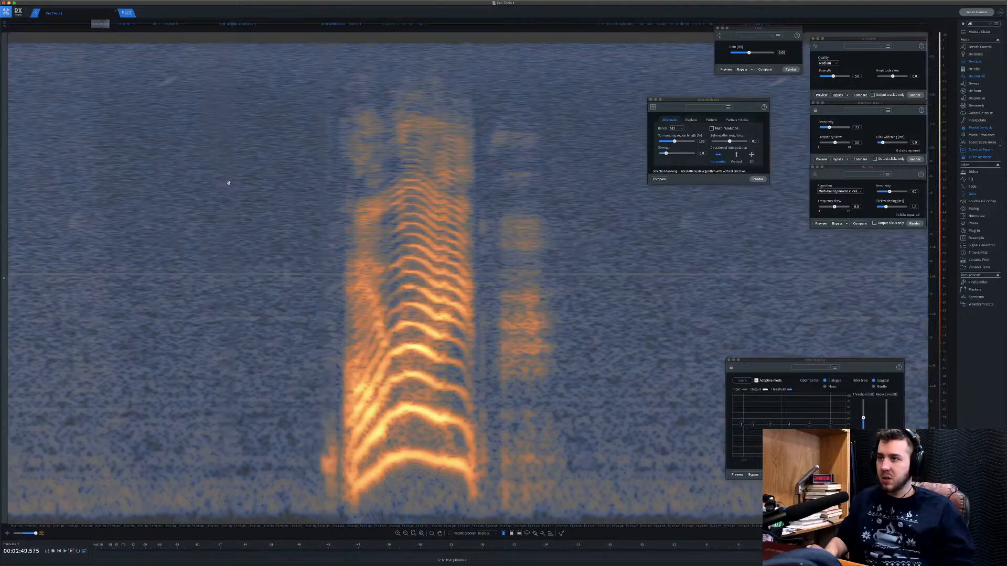
Replay the isolated word while stepping back through the edit history, comparing how it sounds before and after denoising.
click(224, 178)
key(space)
key(space)
key(super+z)
click(285, 156)
key(space)
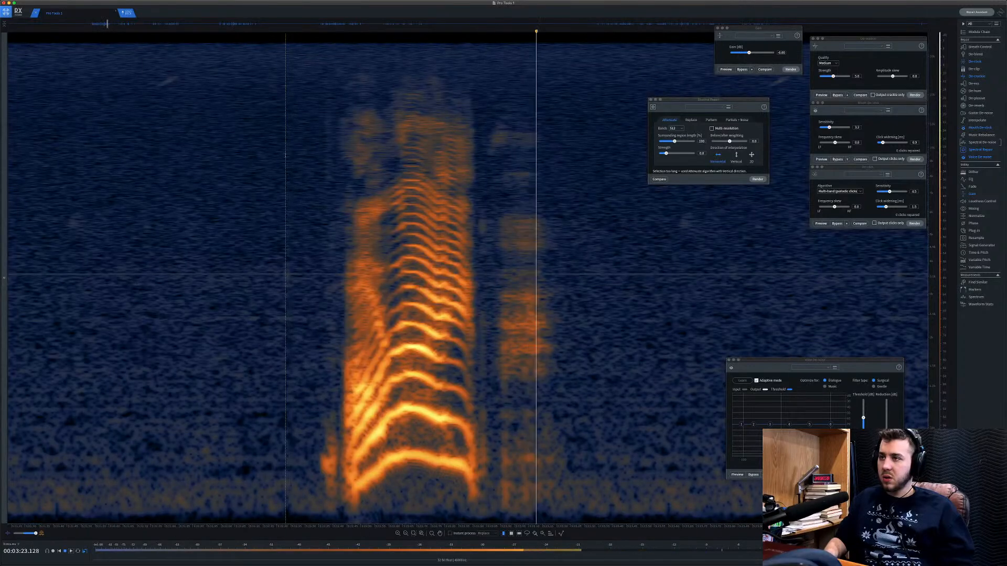
key(space)
scroll(360, 151, down, 5)
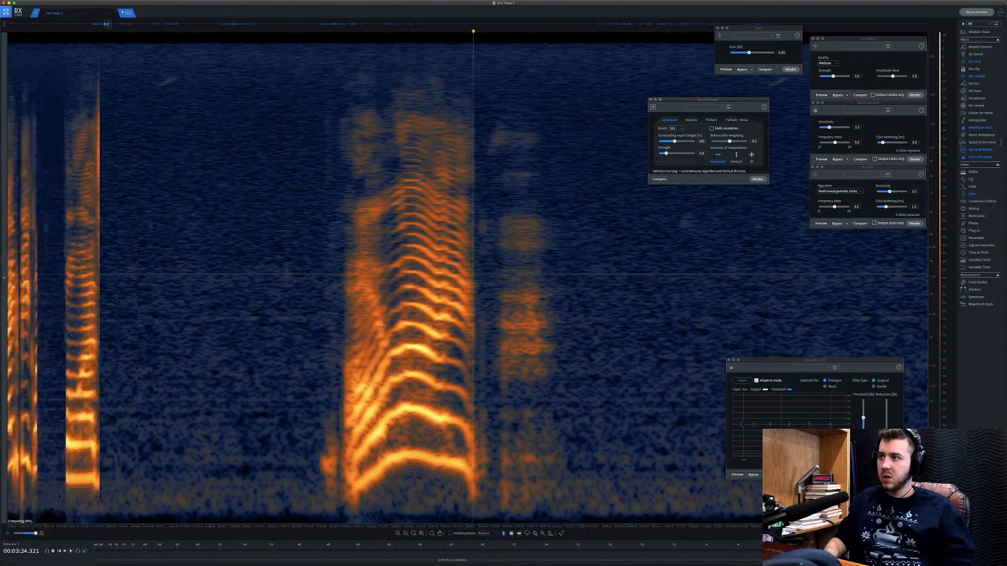
Try rendering Voice De-noise on only the high-frequency band across the first dialogue clip.
scroll(360, 151, down, 3)
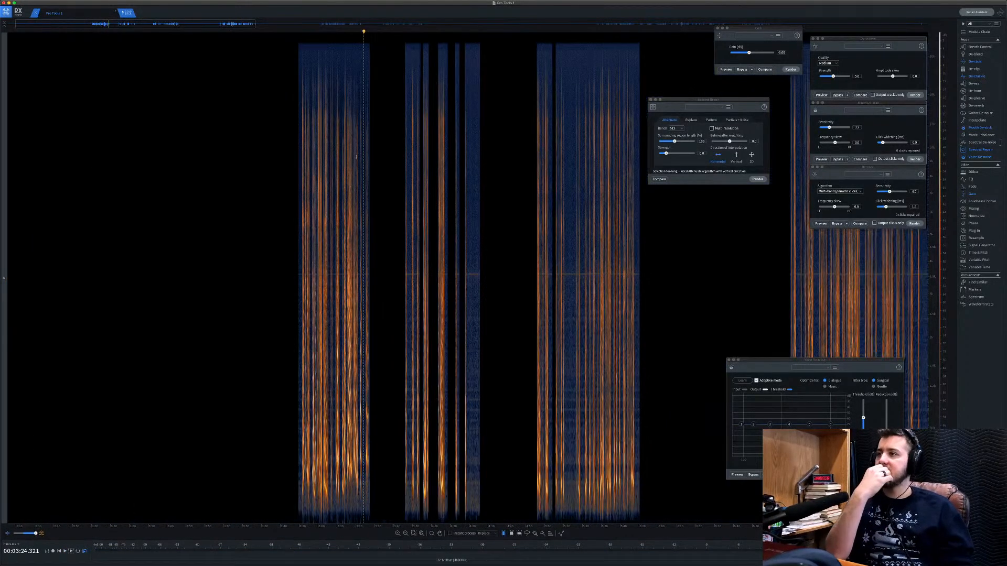
scroll(324, 169, up, 8)
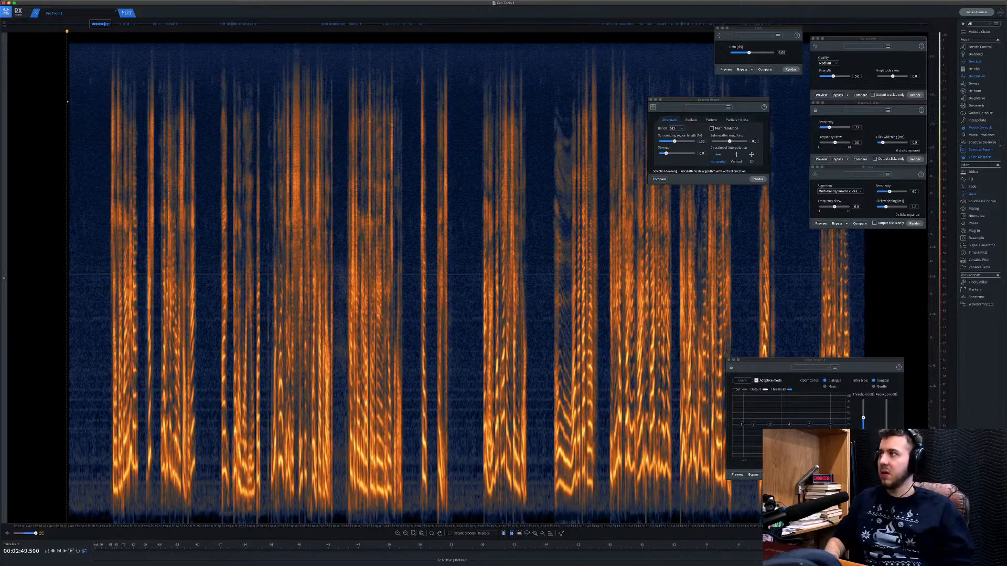
click(353, 104)
drag(45, 126, 854, 32)
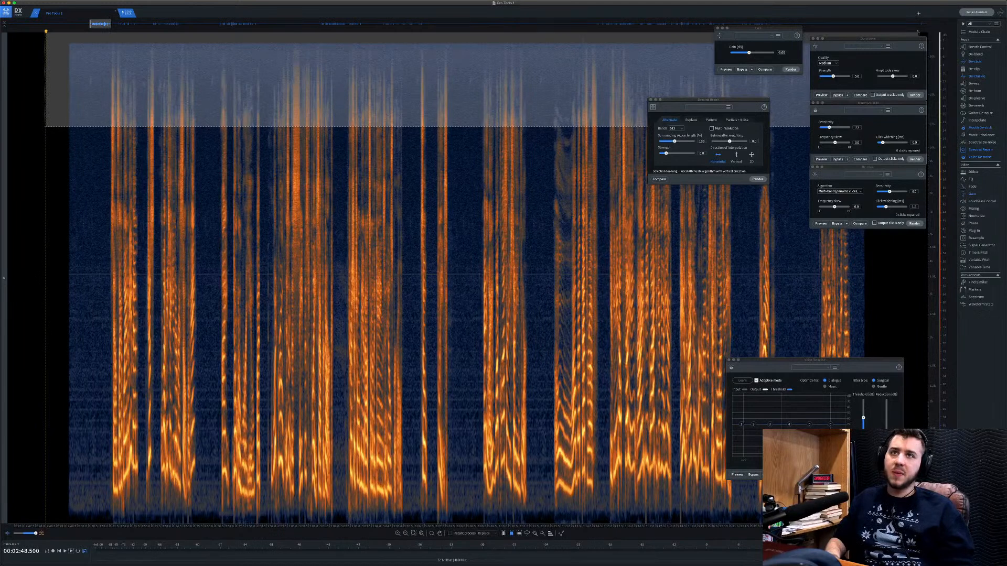
key(Return)
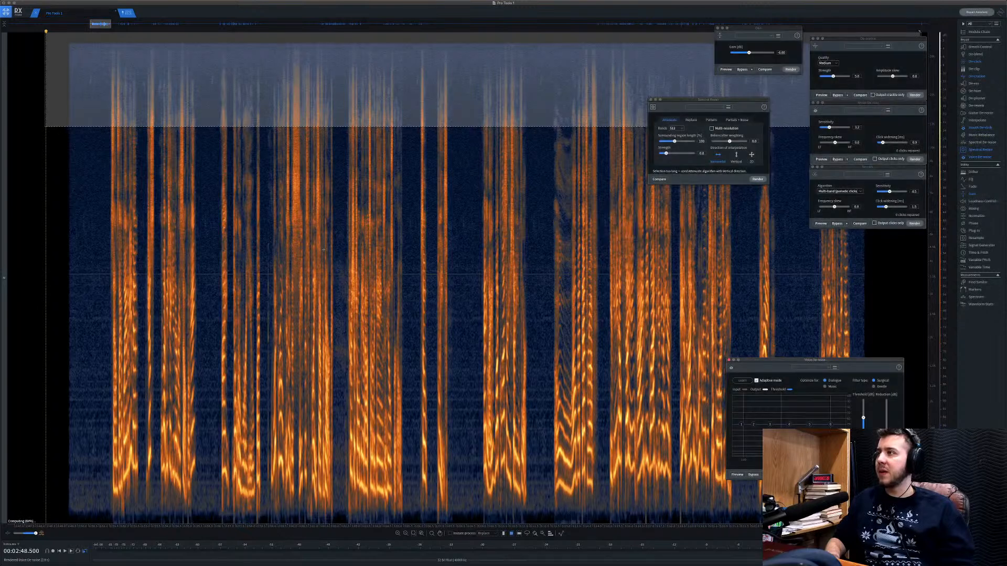
Play the start of the first clip, undo the high-frequency Voice De-noise render and replay the same passage for comparison.
click(138, 94)
key(space)
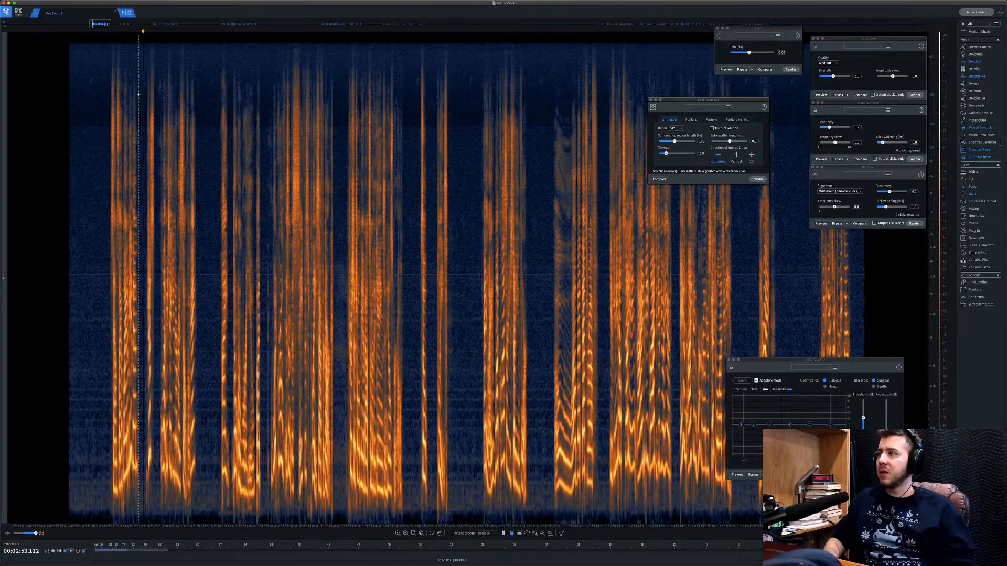
key(space)
key(super+z)
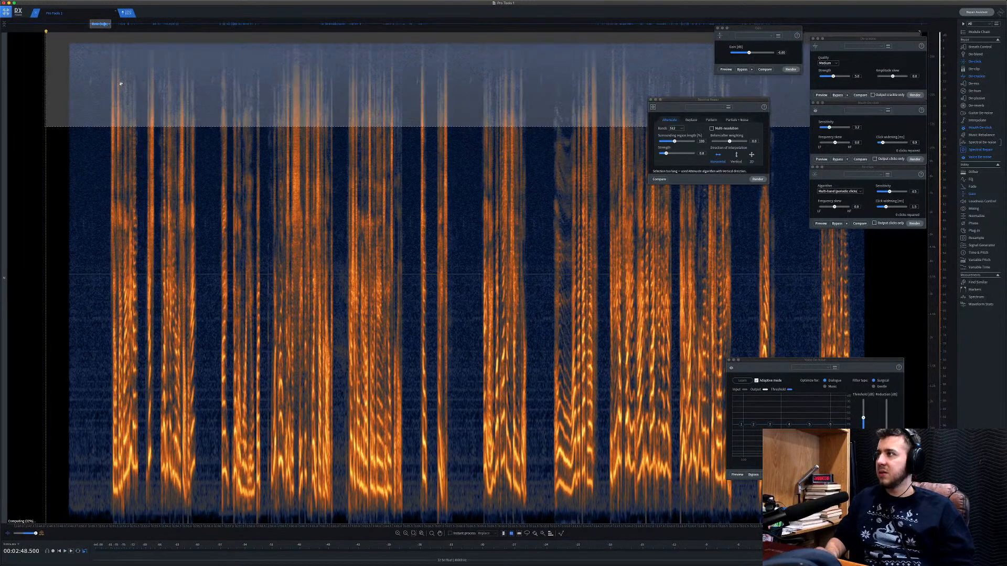
click(120, 84)
key(space)
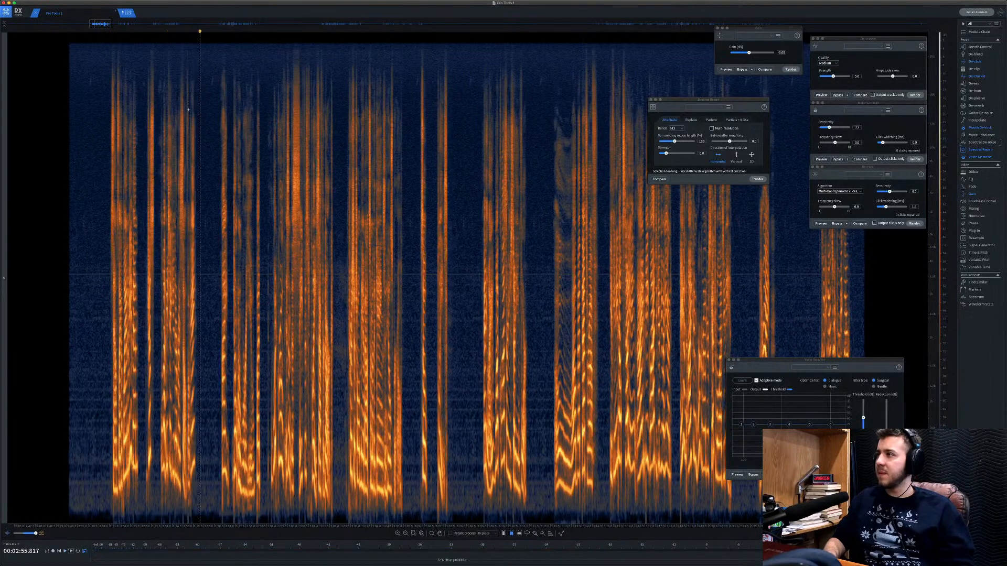
click(173, 102)
click(169, 92)
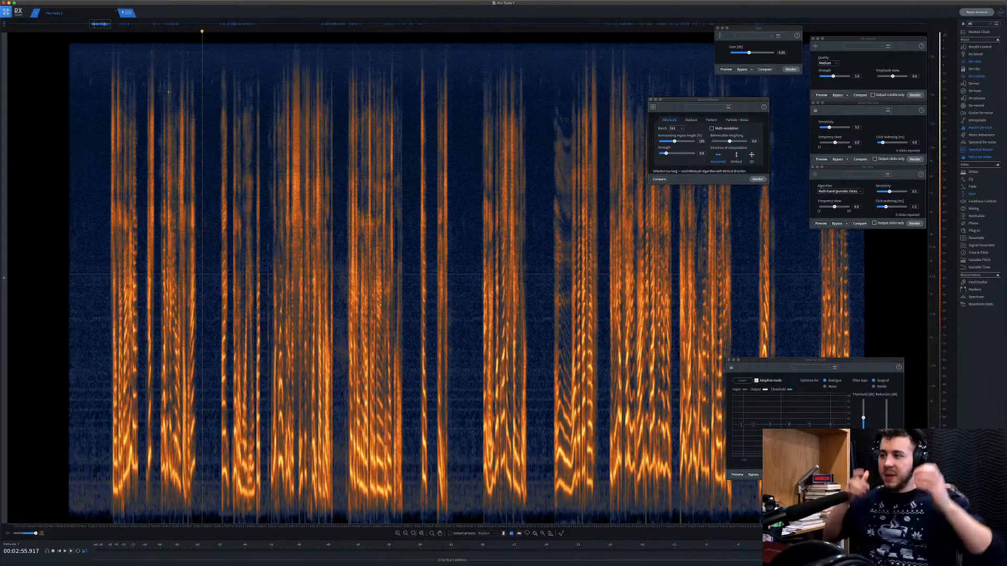
click(135, 53)
key(space)
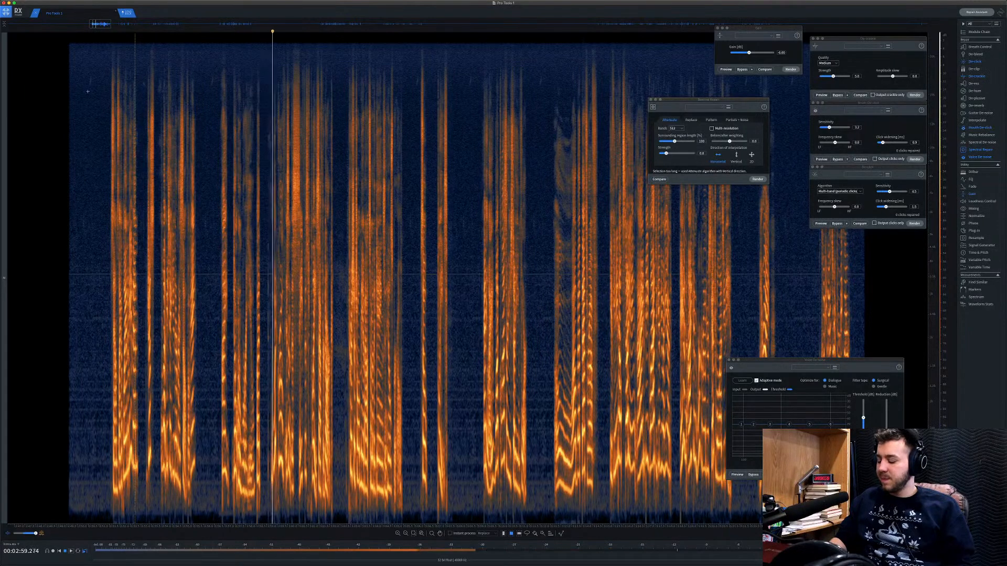
Redo and undo several edits in a row to compare the first clip at different stages of cleanup.
key(super+shift+z)
key(super+shift+z)
key(super+z)
key(super+z)
key(super+z)
key(super+z)
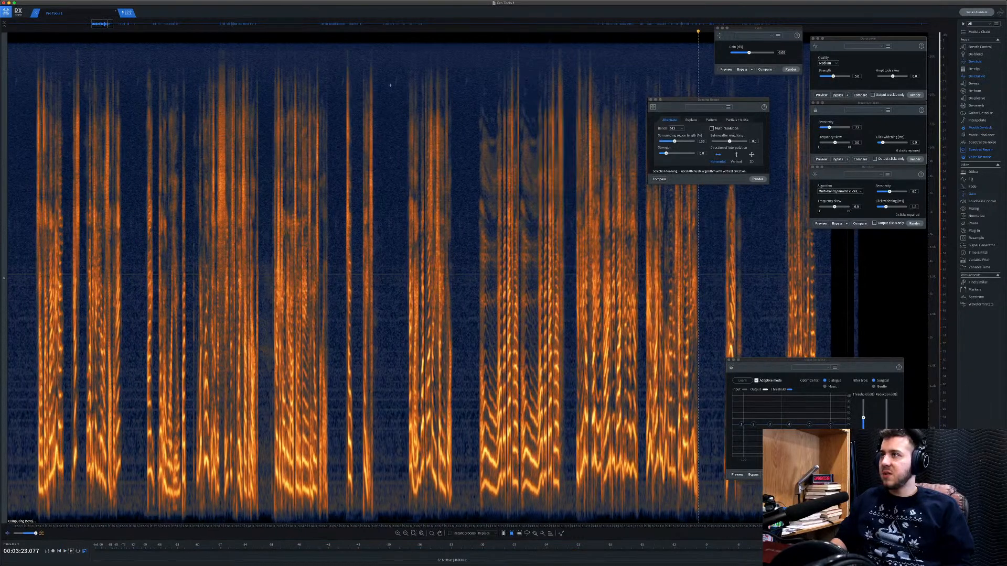
Select a small high-frequency area in the pause between words at about 3:08 and play it.
scroll(391, 85, up, 3)
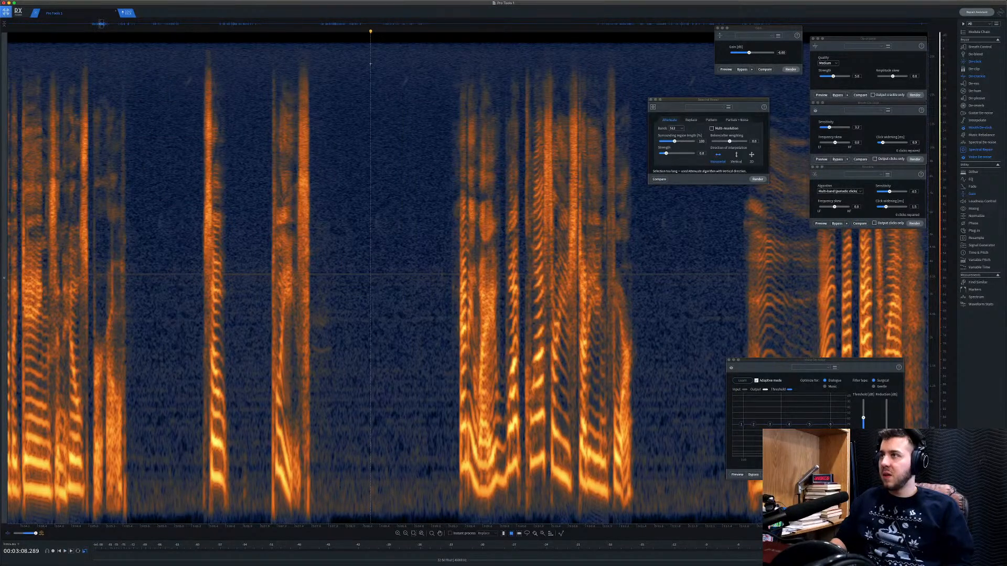
drag(370, 64, 447, 112)
key(space)
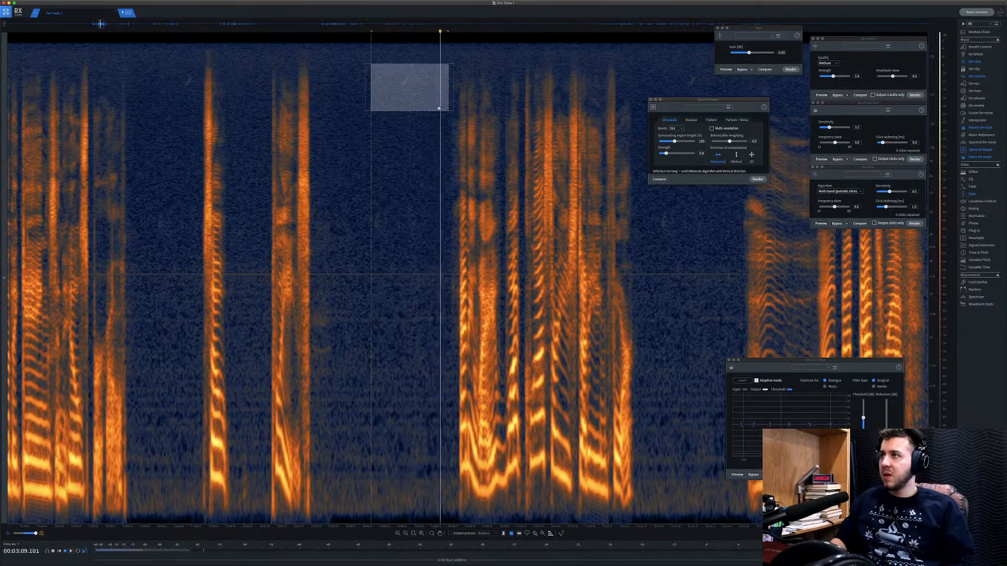
Try boosting the small high-frequency chirp in the pause with a Gain render, and play the spot.
click(382, 79)
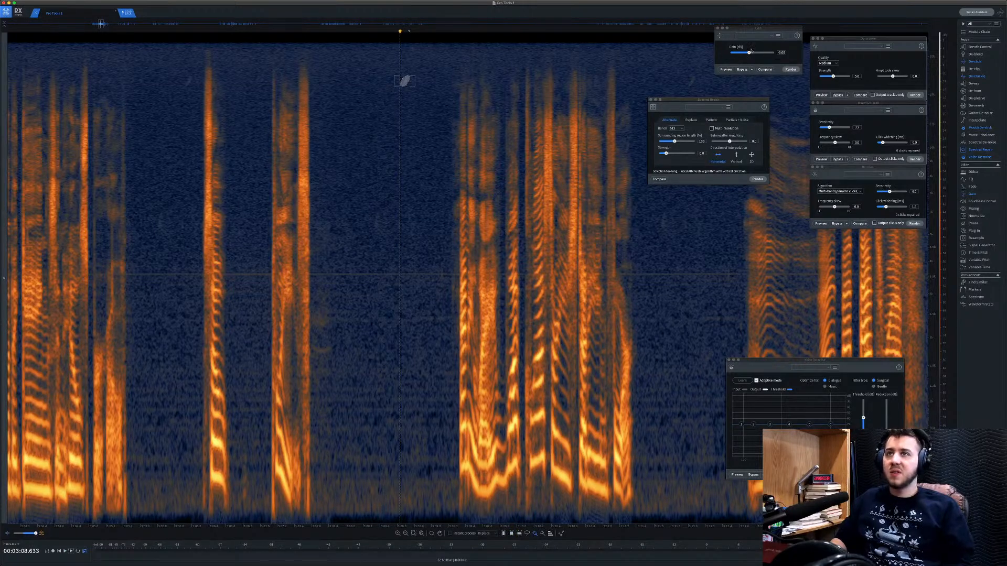
click(789, 69)
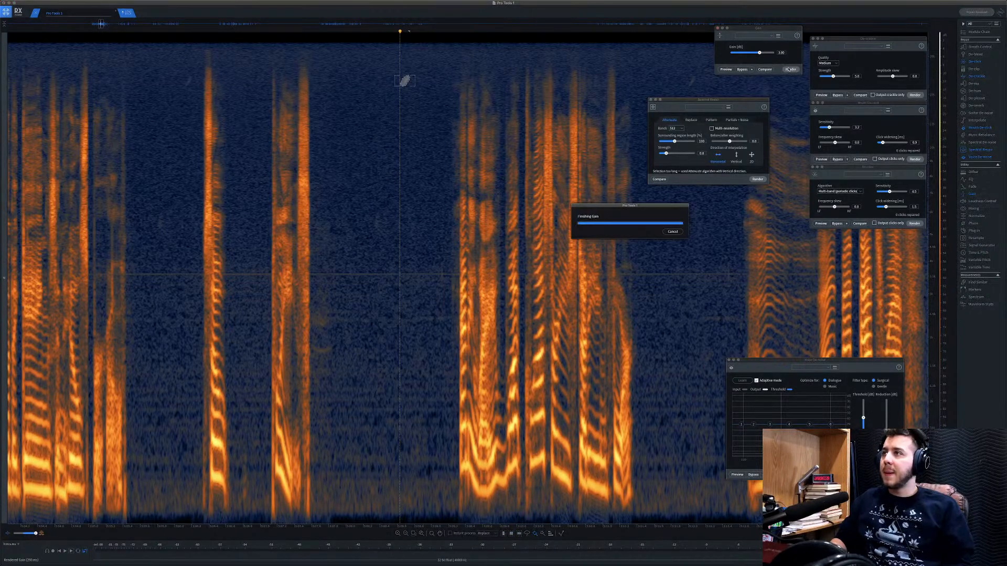
click(339, 100)
key(space)
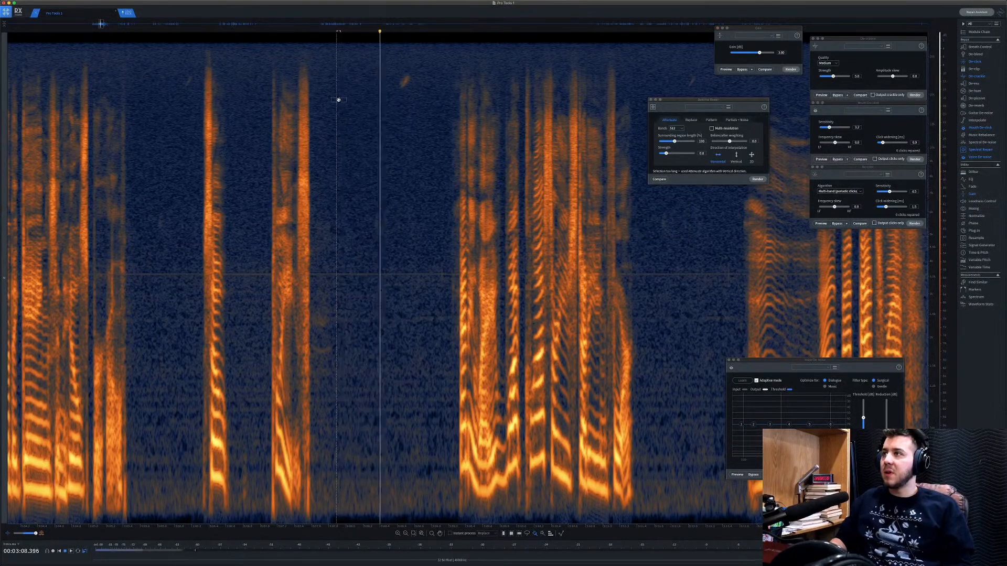
Undo the Gain boost on the chirp and step further back through the file's earlier edits.
click(364, 67)
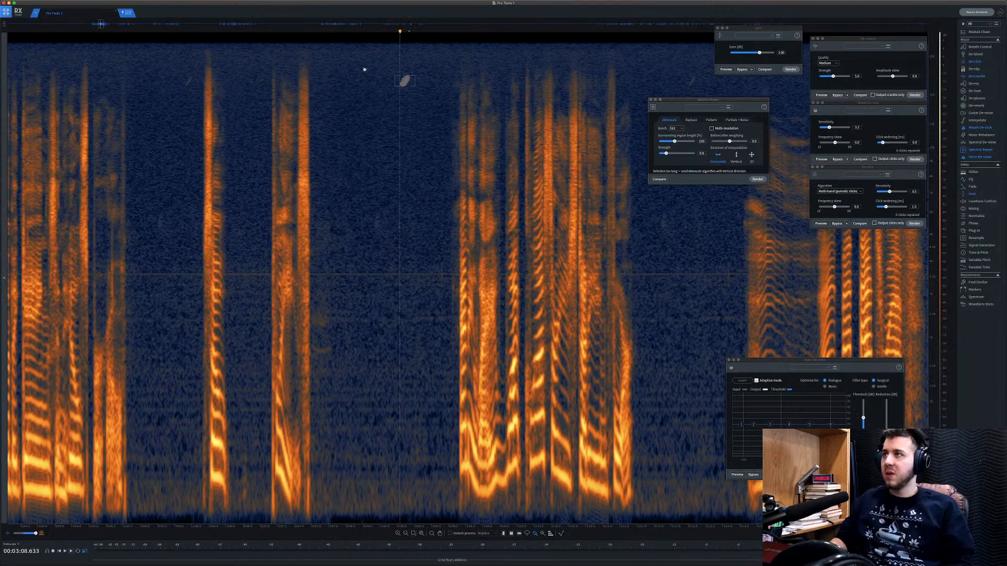
key(super+z)
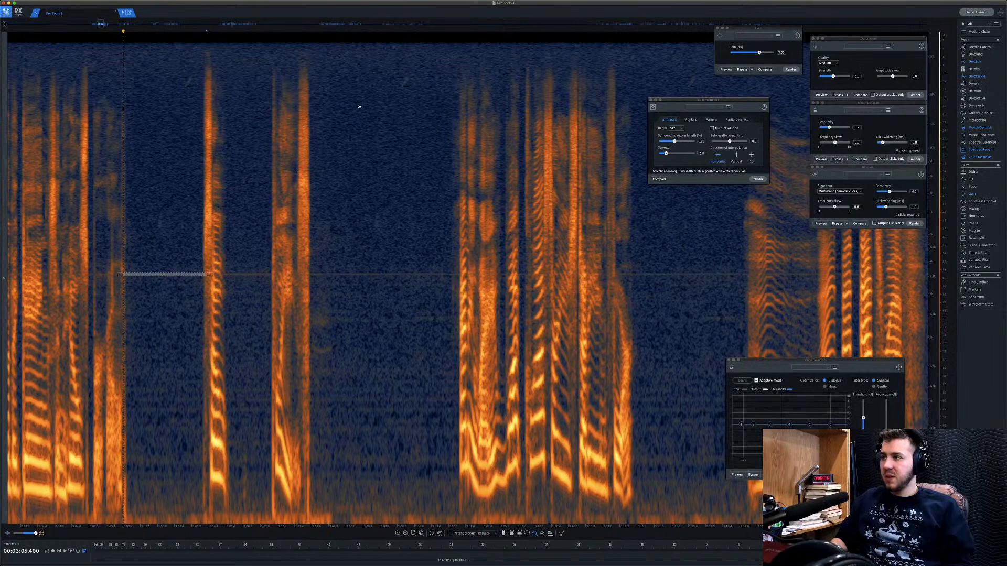
key(super+z)
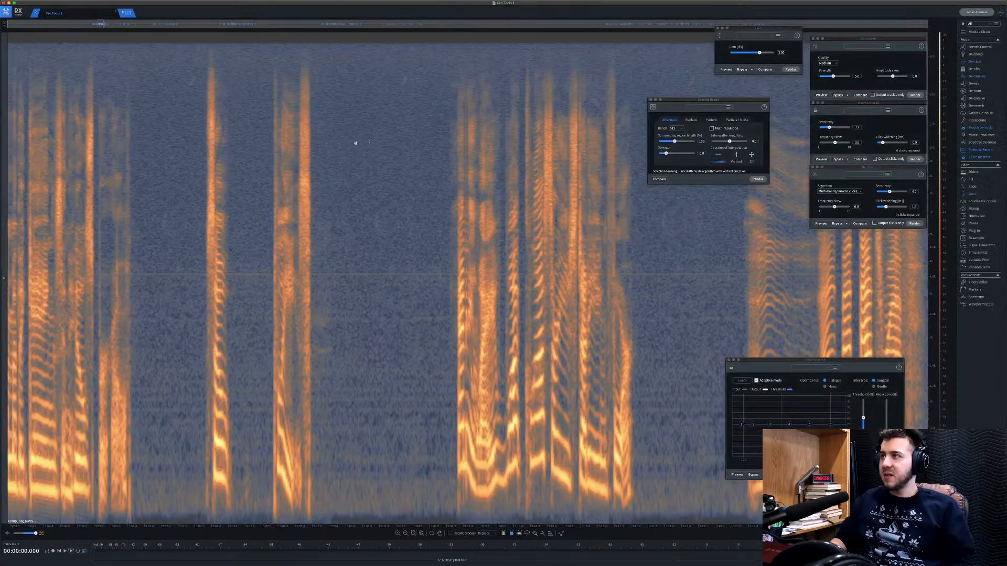
Select the whole first clip and preview Voice De-noise with the Gentle filter type, raising the threshold and adjusting the reduction.
scroll(356, 142, down, 3)
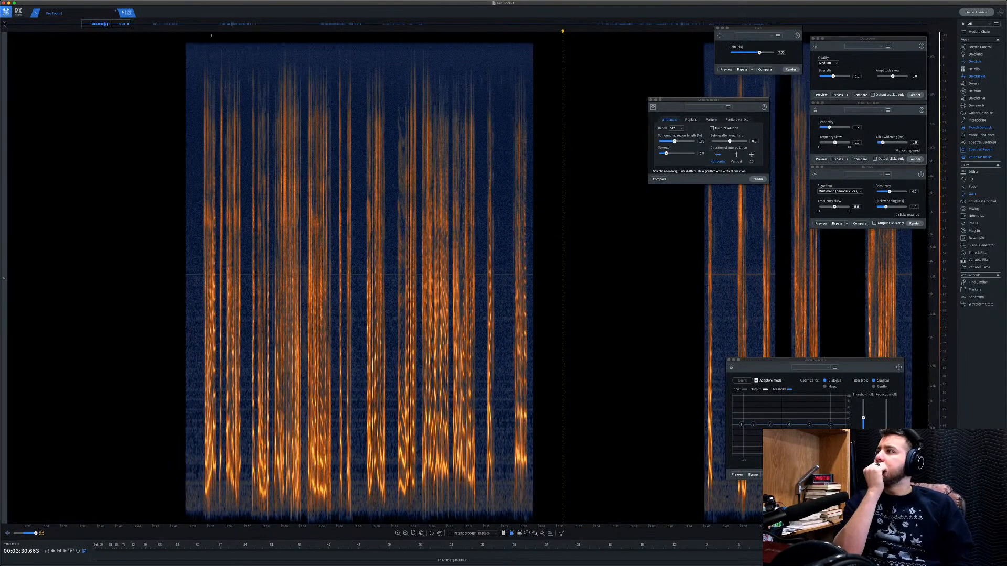
drag(181, 41, 727, 497)
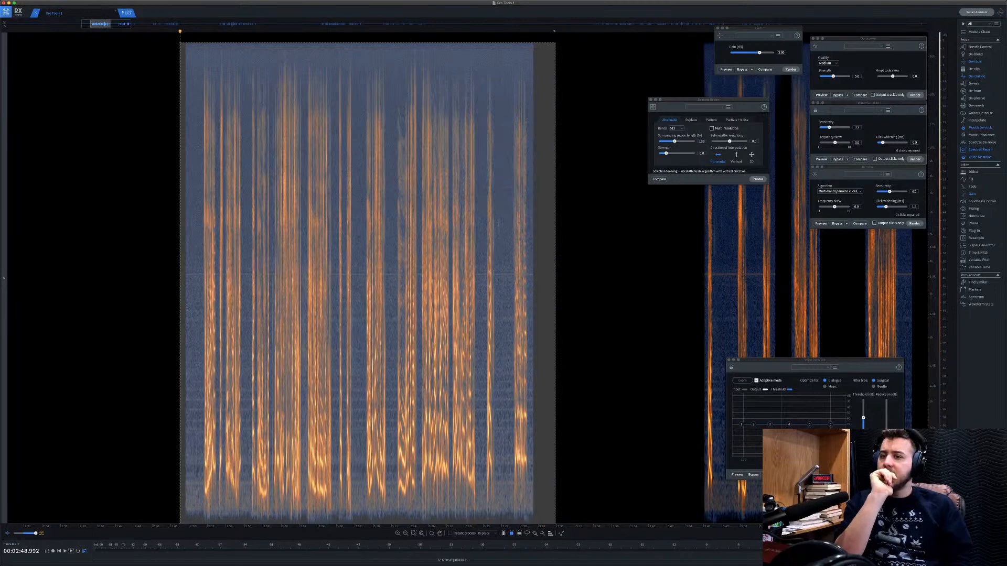
click(736, 474)
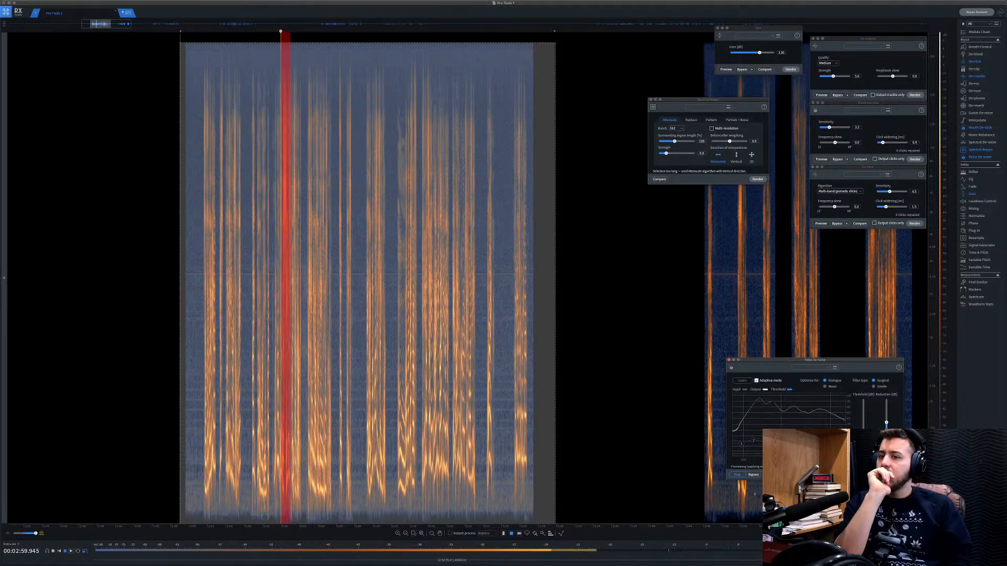
click(738, 475)
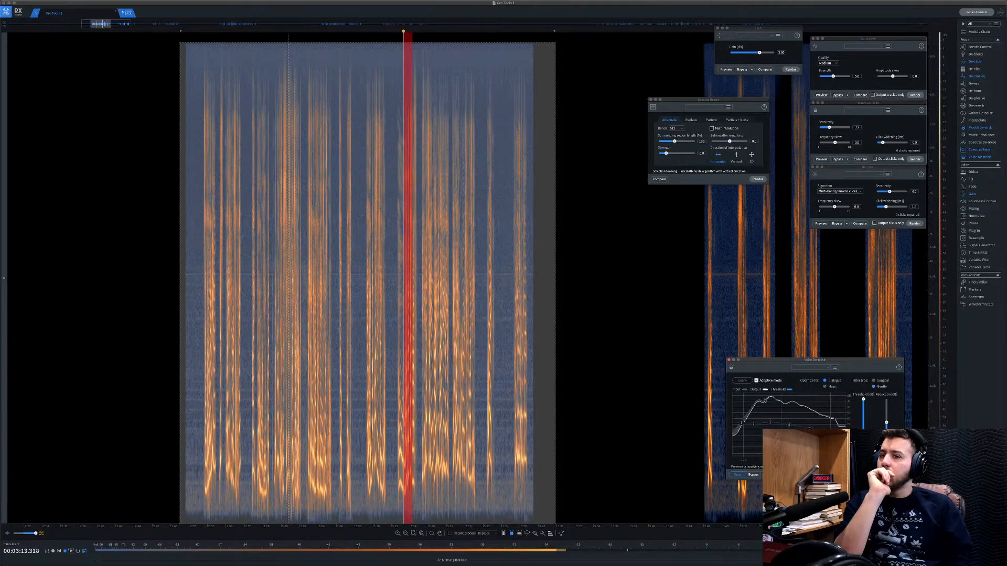
drag(886, 423, 887, 399)
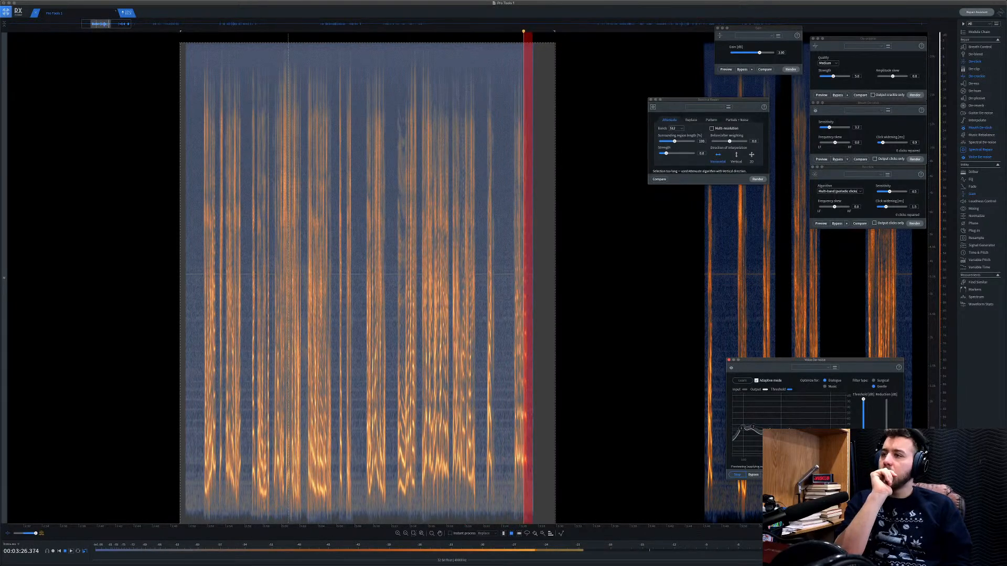
Reselect the first clip across all frequencies, render Voice De-noise on it, and play its opening.
click(493, 263)
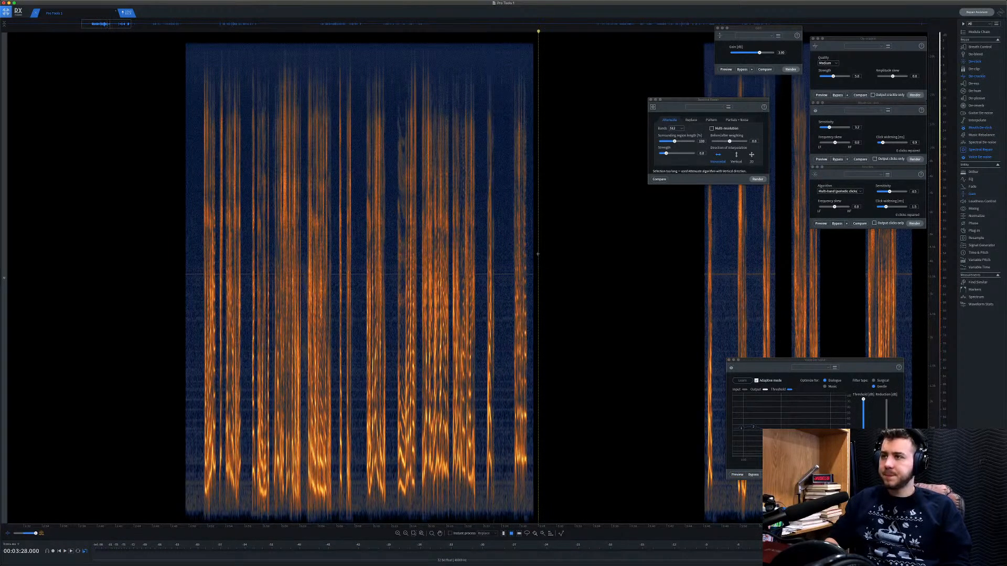
drag(538, 254, 183, 254)
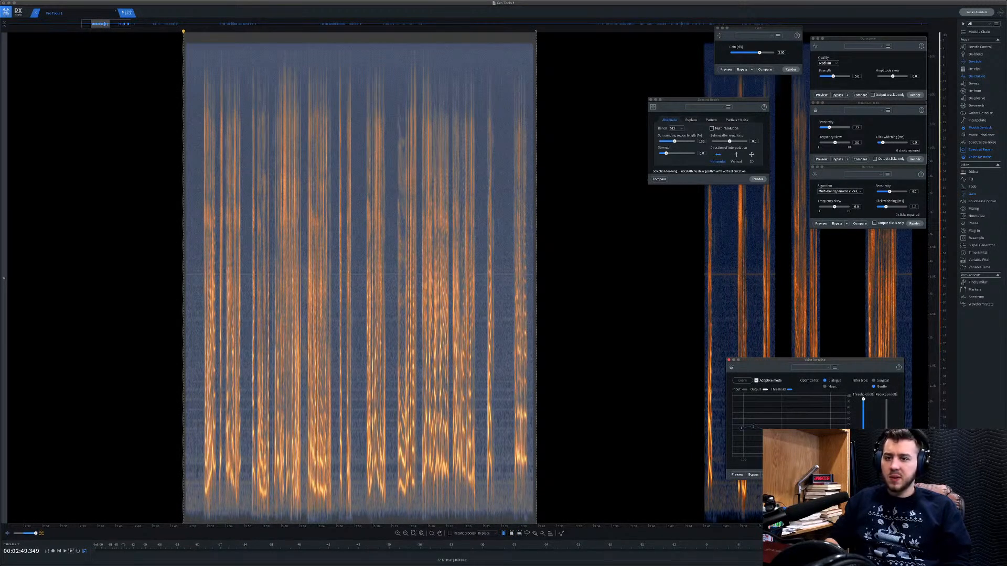
click(892, 474)
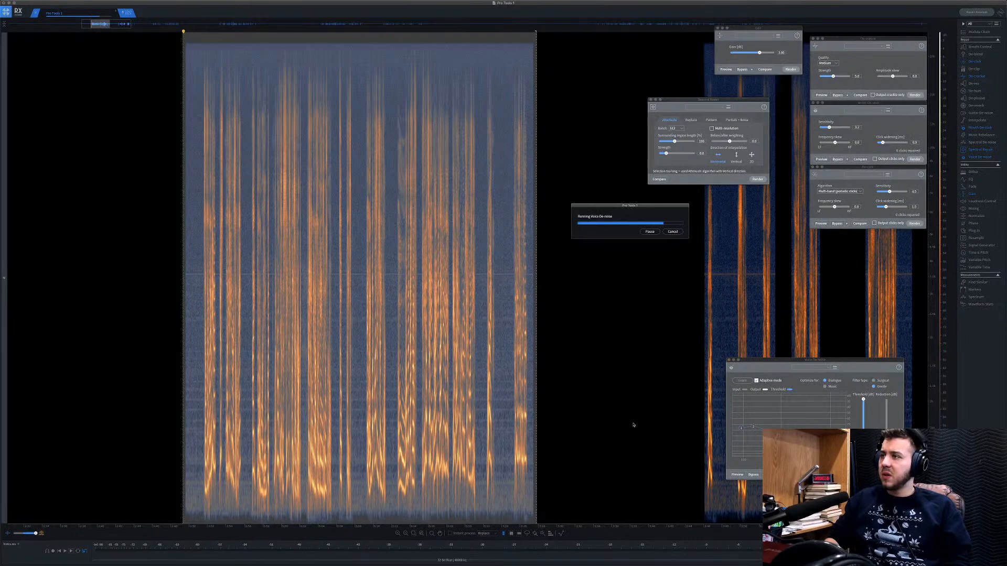
key(space)
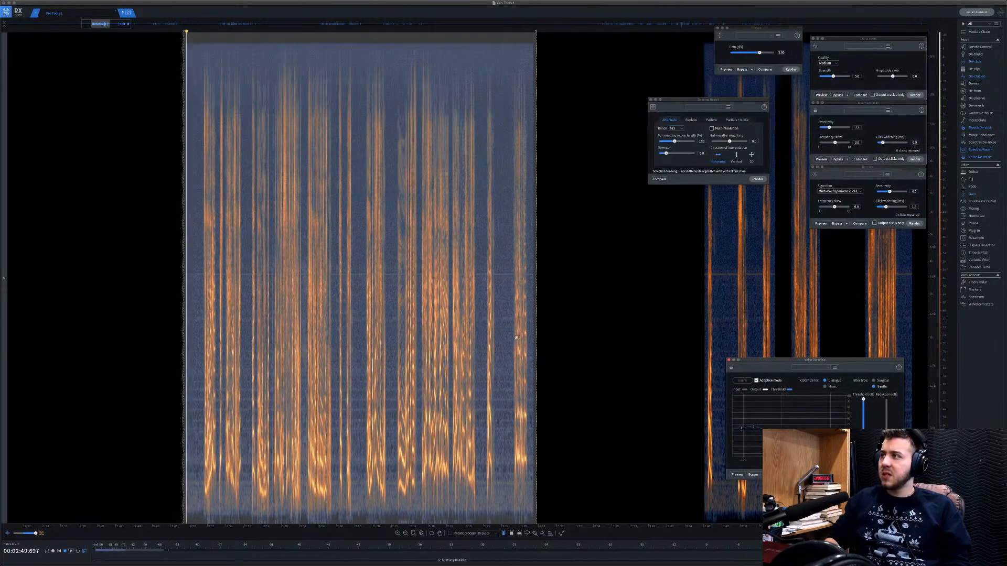
click(444, 361)
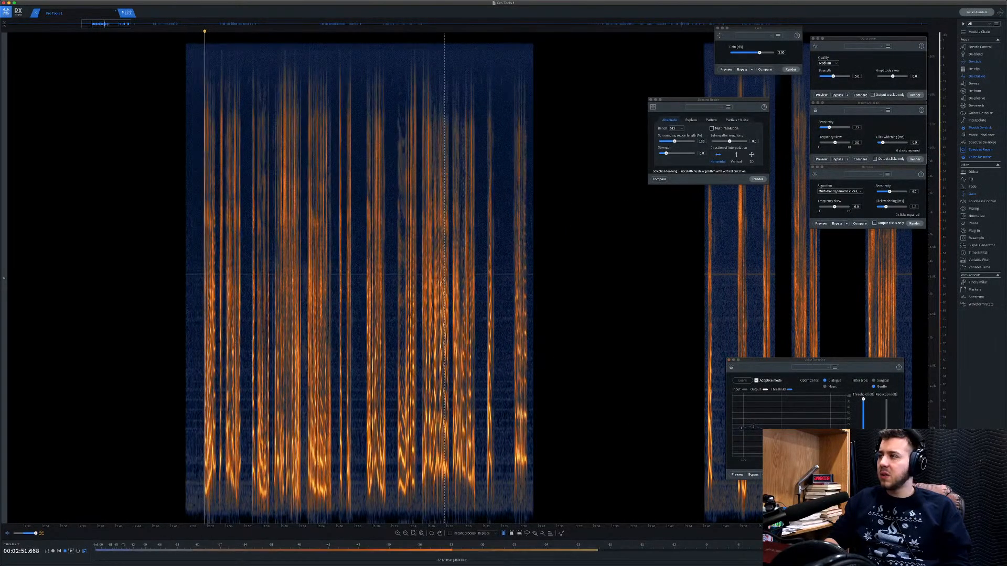
click(164, 90)
click(170, 90)
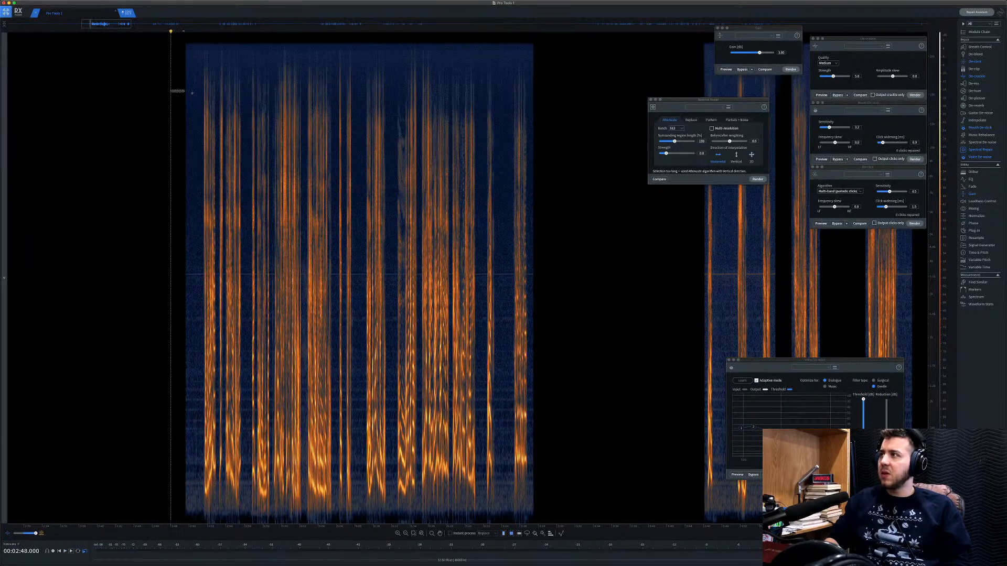
Render Voice De-noise on only the highest frequency band across the first clip and play a short part.
drag(545, 42, 171, 273)
drag(173, 121, 175, 102)
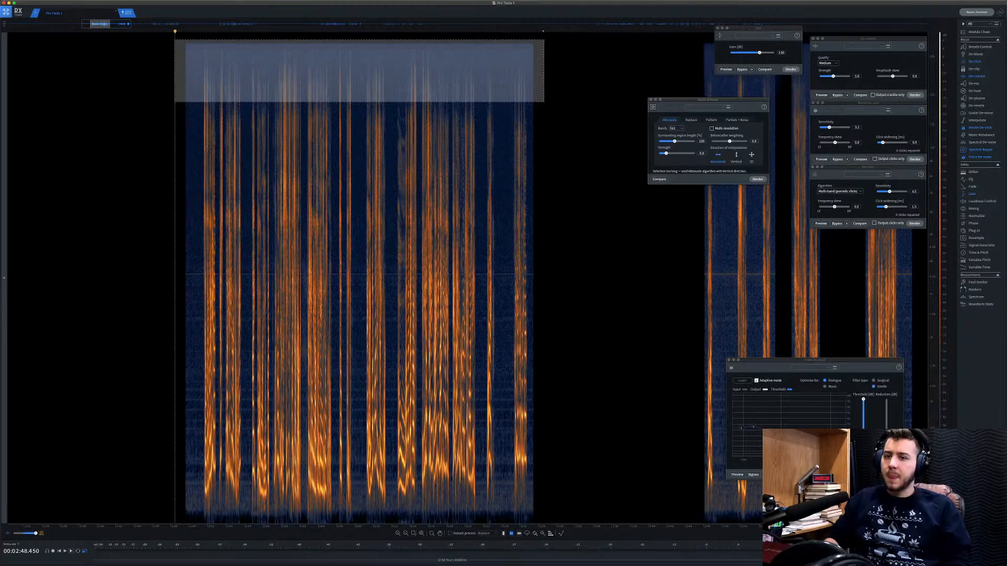
click(893, 475)
click(219, 104)
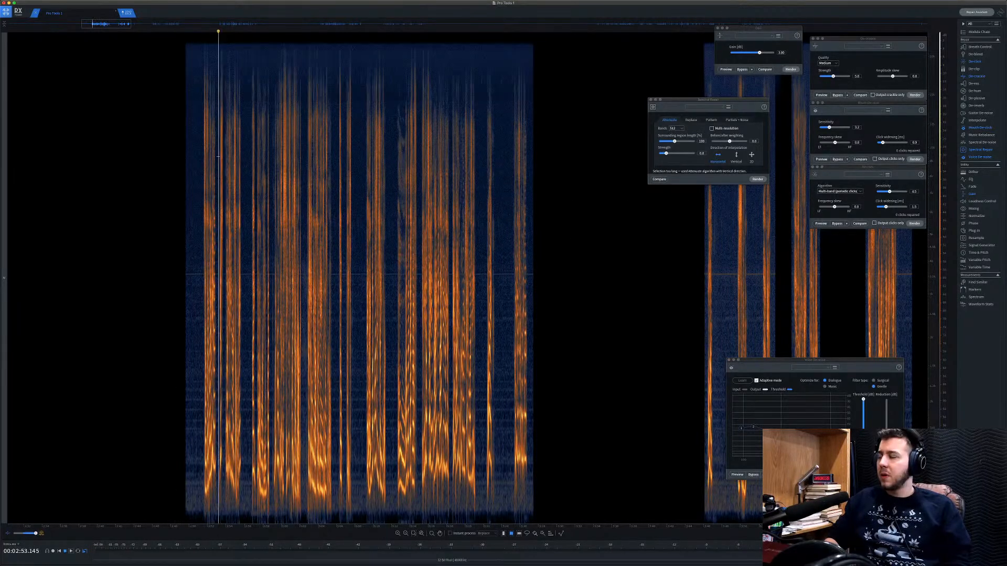
key(space)
key(space)
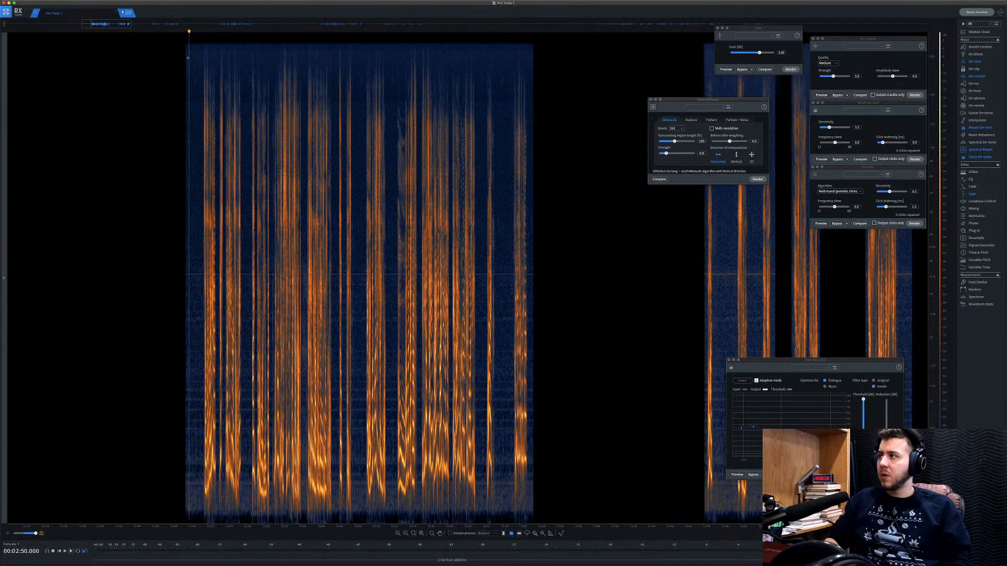
Render another Voice De-noise pass over the entire first clip at full frequency range and play it from the start.
drag(182, 41, 550, 525)
click(892, 474)
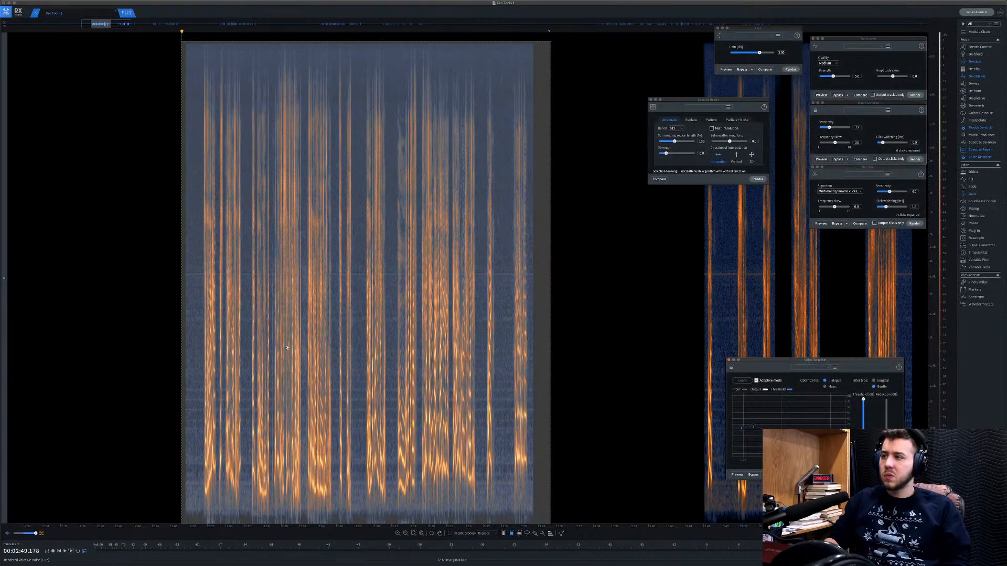
click(166, 236)
key(space)
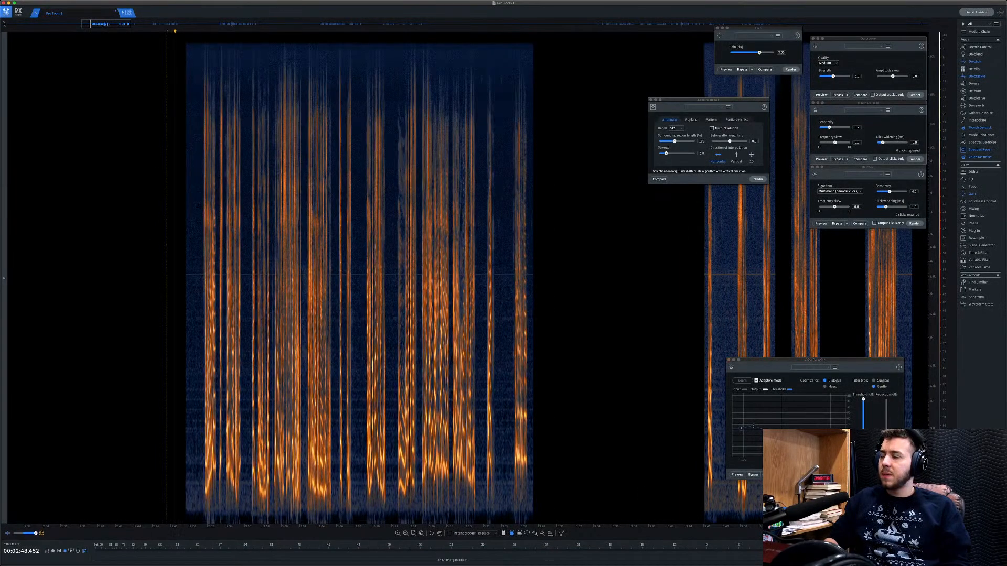
scroll(178, 190, up, 5)
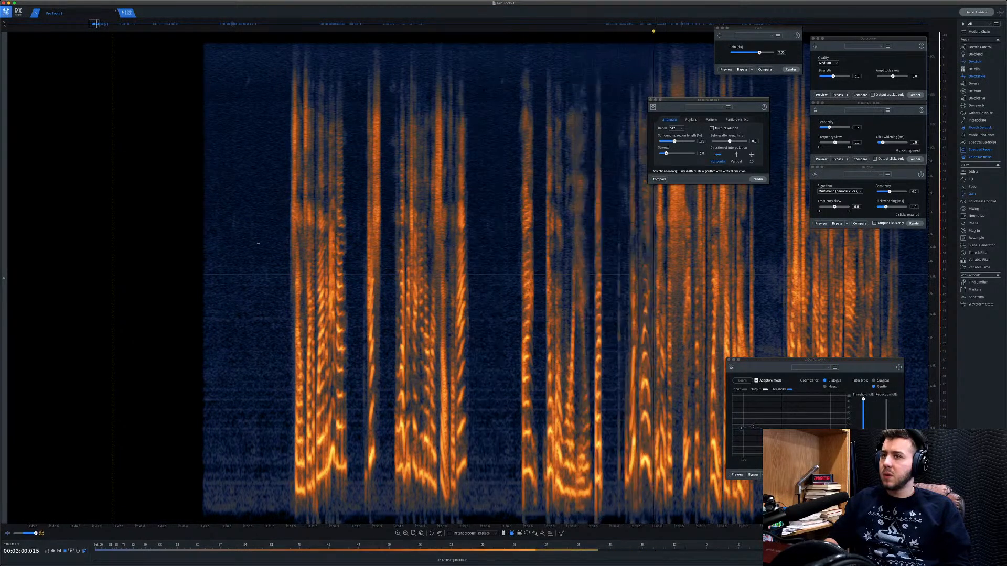
key(space)
Lower the Spectral Repair strength slightly and attenuate the small high-frequency artifact at about 2:50.5, before the first word.
scroll(247, 110, up, 3)
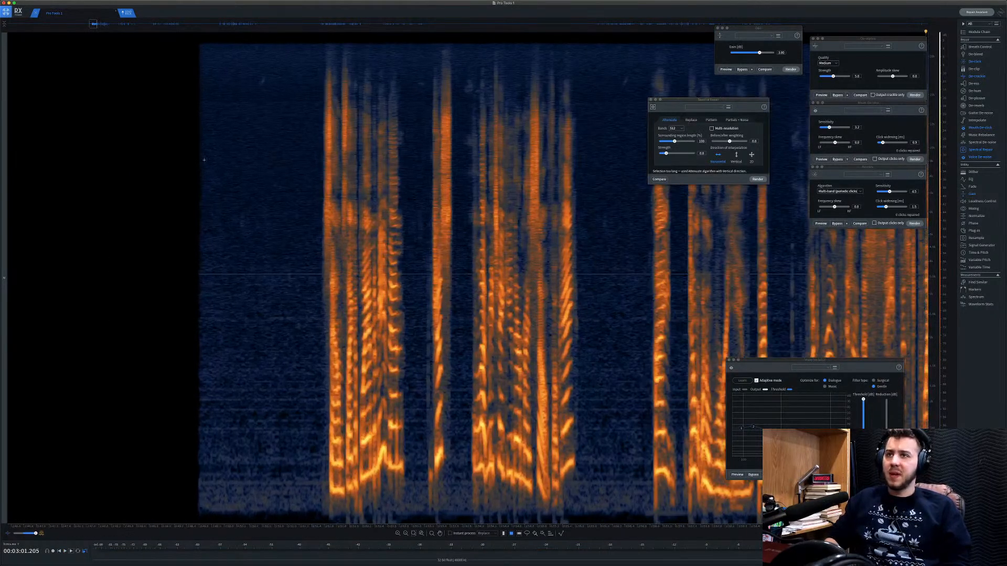
drag(250, 68, 284, 106)
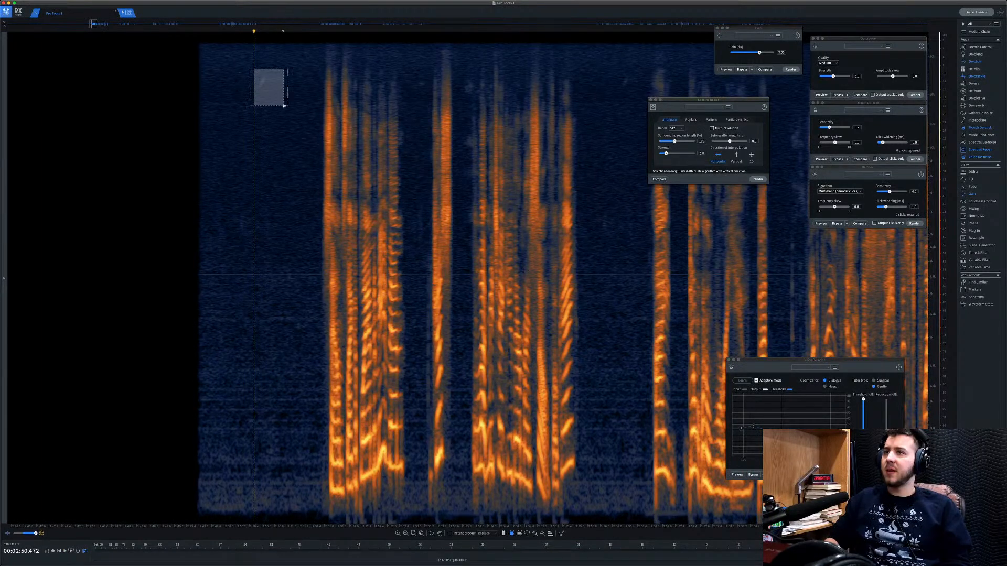
drag(665, 153, 662, 154)
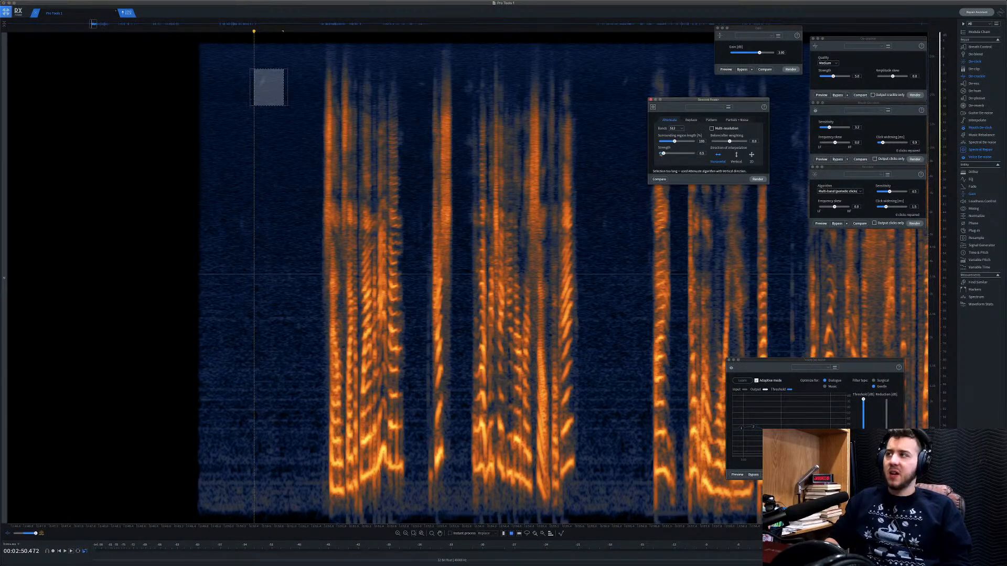
click(758, 178)
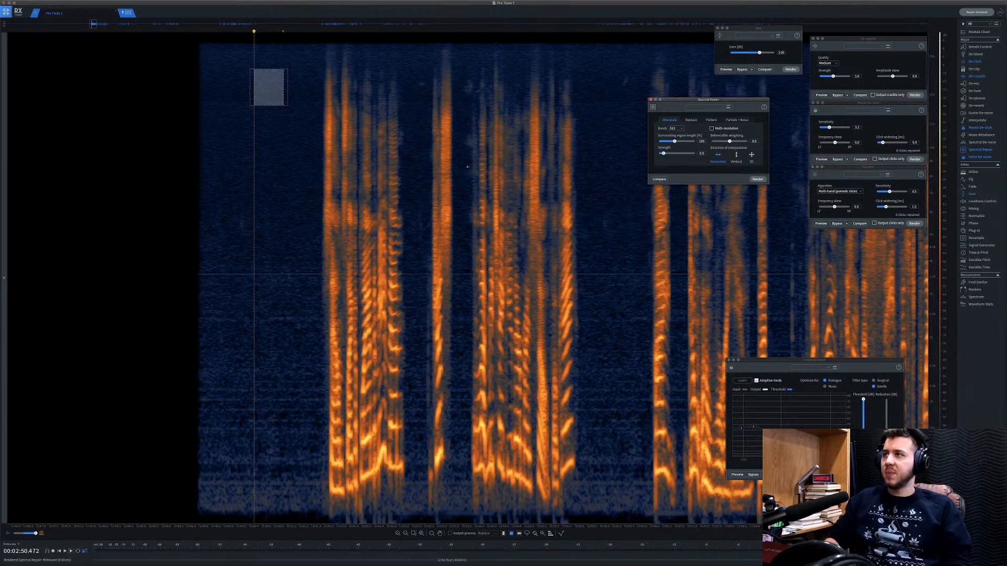
Attenuate two small high-frequency artifacts together with Spectral Repair, one at about 2:53 and one in the following pause.
drag(417, 78, 430, 91)
shift+drag(613, 70, 634, 88)
click(757, 178)
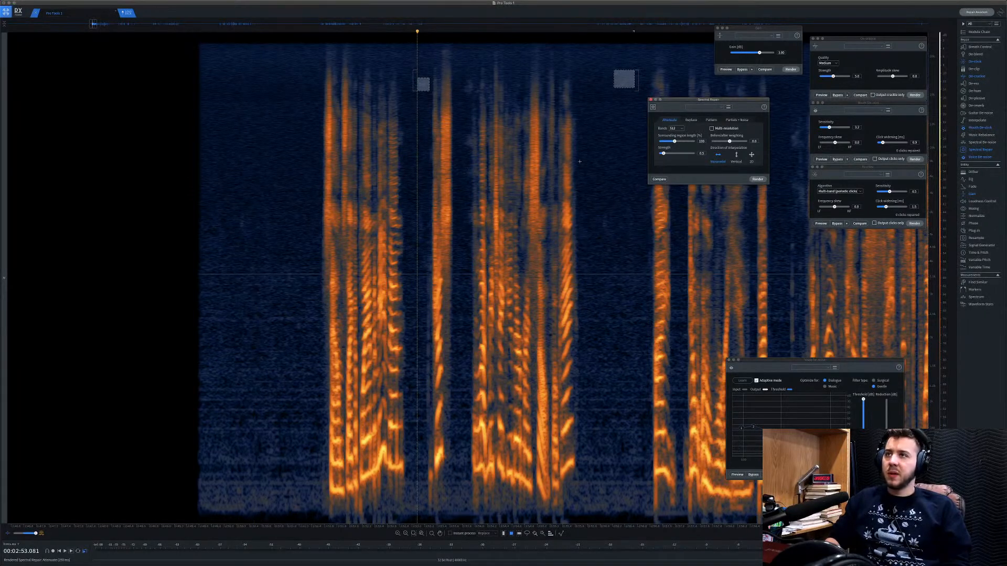
Play the first clip's opening and examine the pause around 2:53 up close for remaining noises.
scroll(378, 130, down, 3)
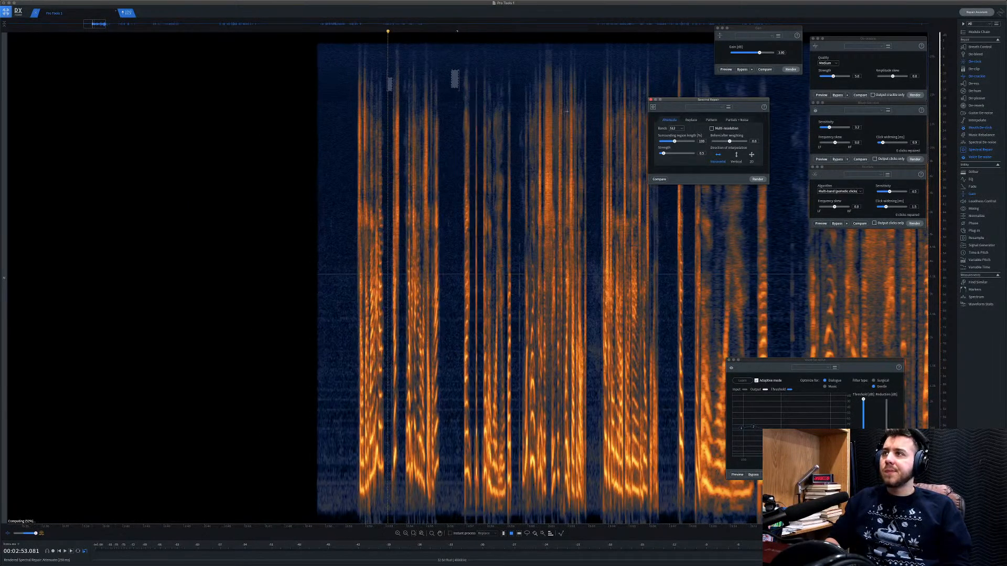
click(333, 100)
key(space)
scroll(381, 92, up, 3)
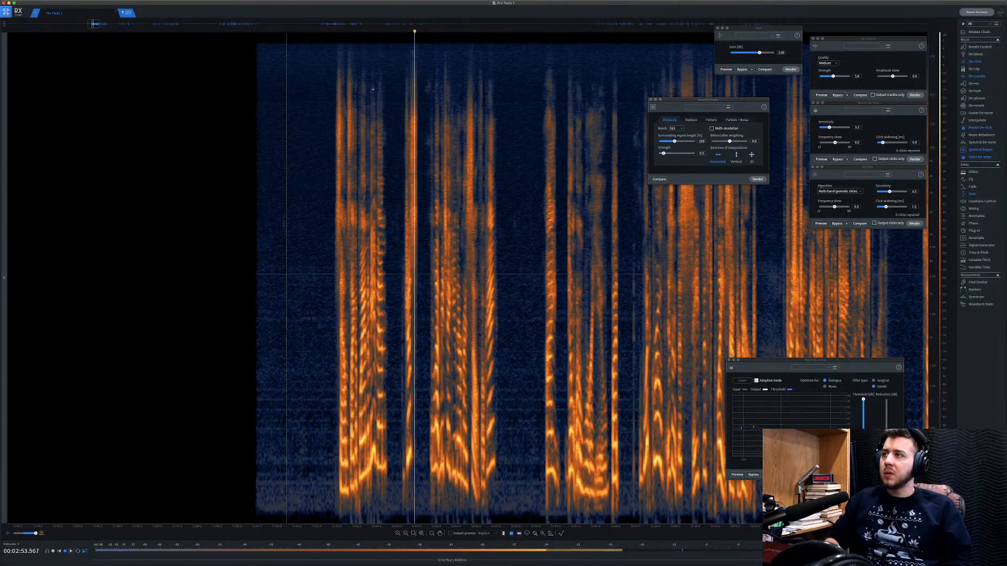
click(400, 114)
scroll(399, 147, up, 5)
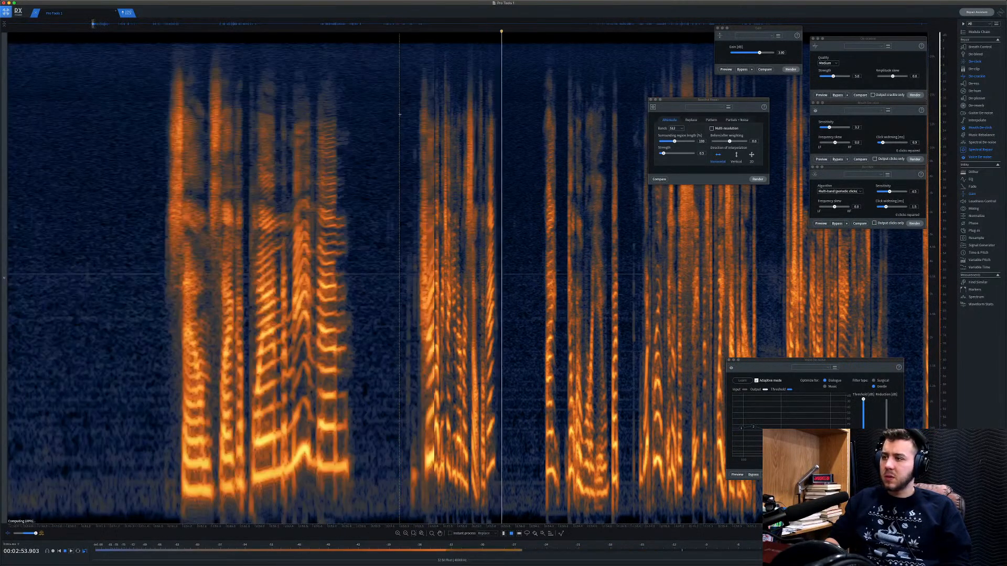
key(space)
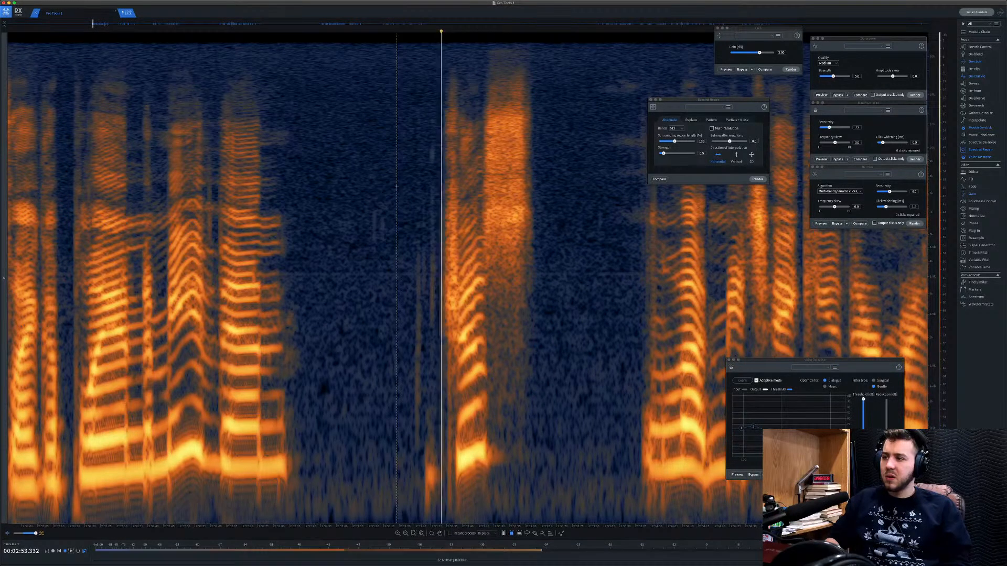
Attenuate the low-frequency thump just before the word at about 2:53.3 with repeated Spectral Repair renders.
drag(415, 458, 448, 523)
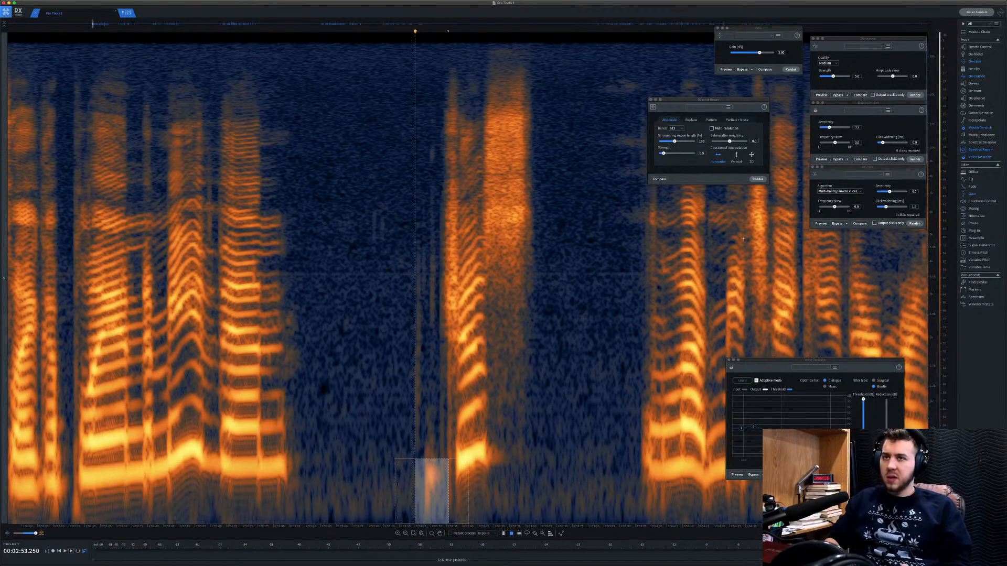
click(758, 180)
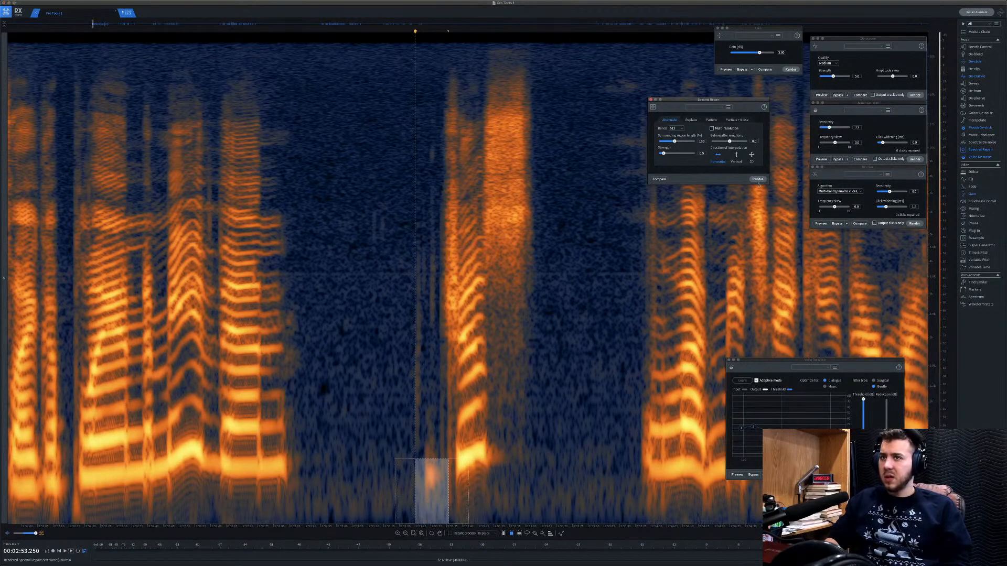
click(419, 471)
drag(426, 442, 440, 501)
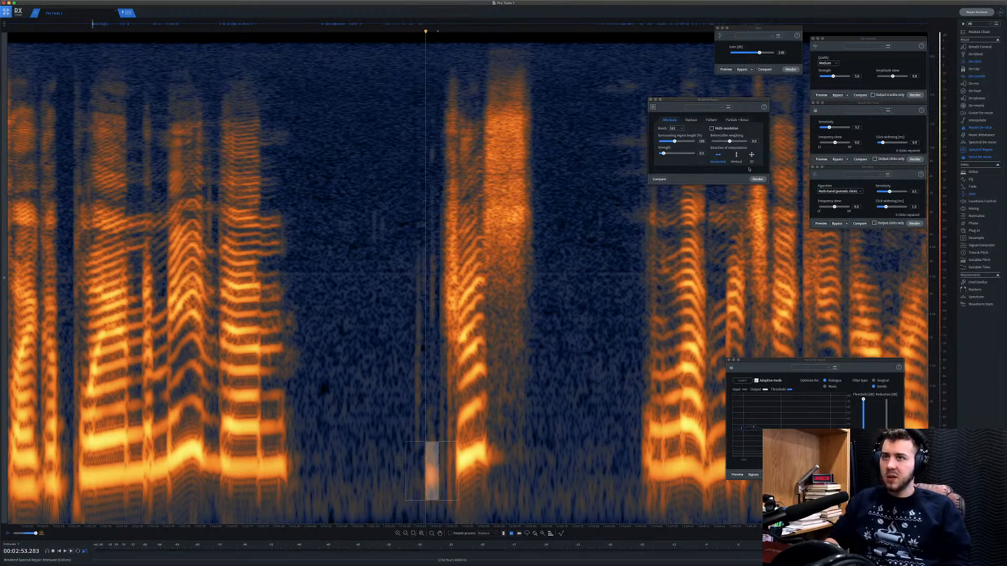
click(759, 180)
click(490, 388)
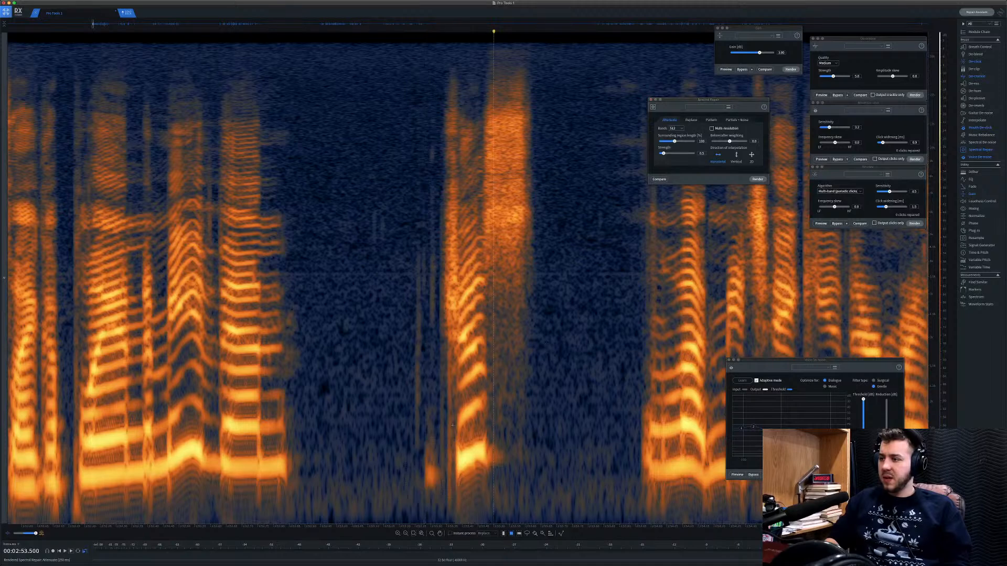
drag(409, 452, 447, 500)
click(756, 181)
Play the pause before the word at about 2:53.3 twice to check the low-frequency repair.
click(317, 413)
key(space)
key(space)
click(390, 415)
key(space)
key(space)
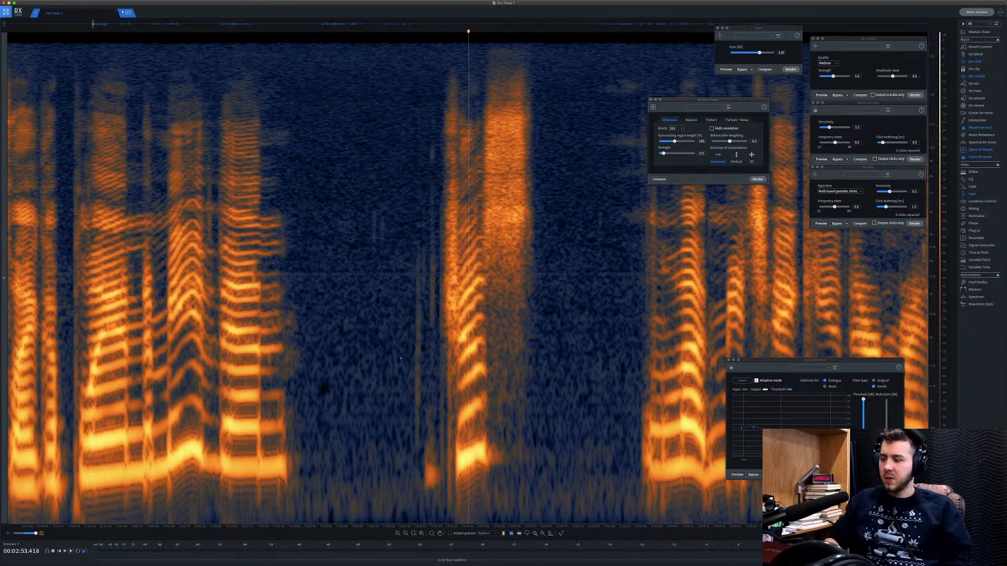
Select the low-frequency thump just before the isolated word, lower its level with a negative Gain, and play the spot back.
drag(423, 443, 441, 488)
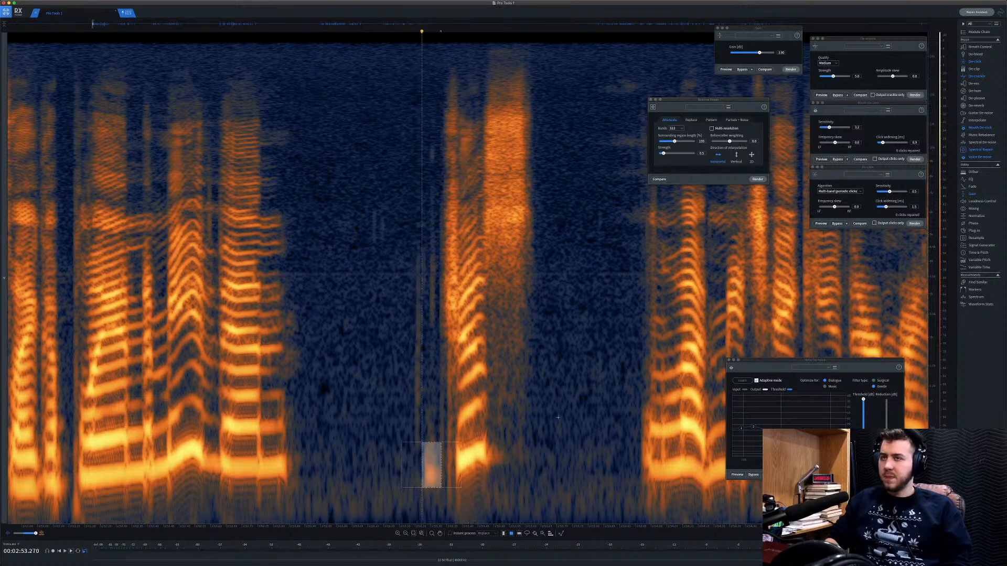
drag(756, 54, 754, 53)
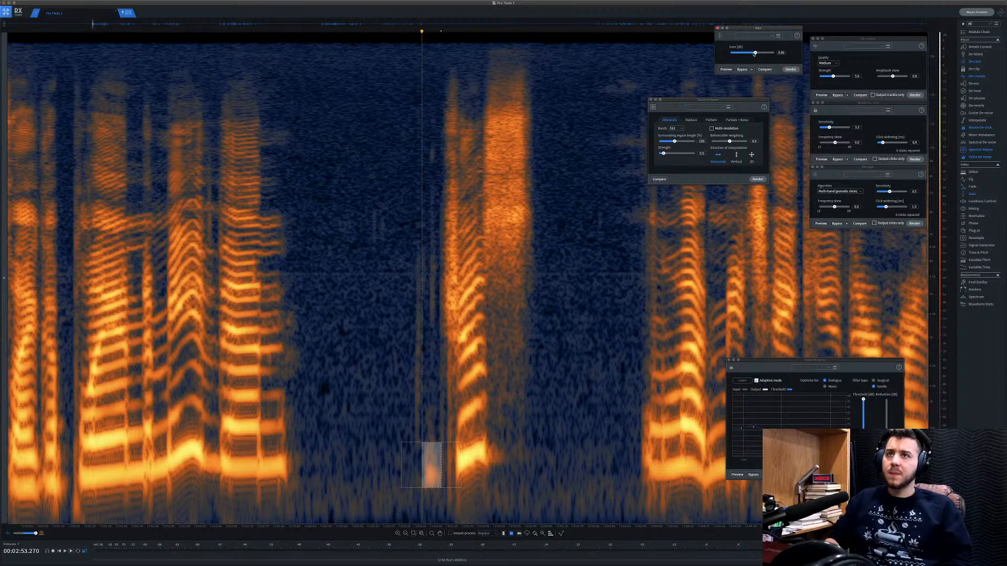
click(790, 70)
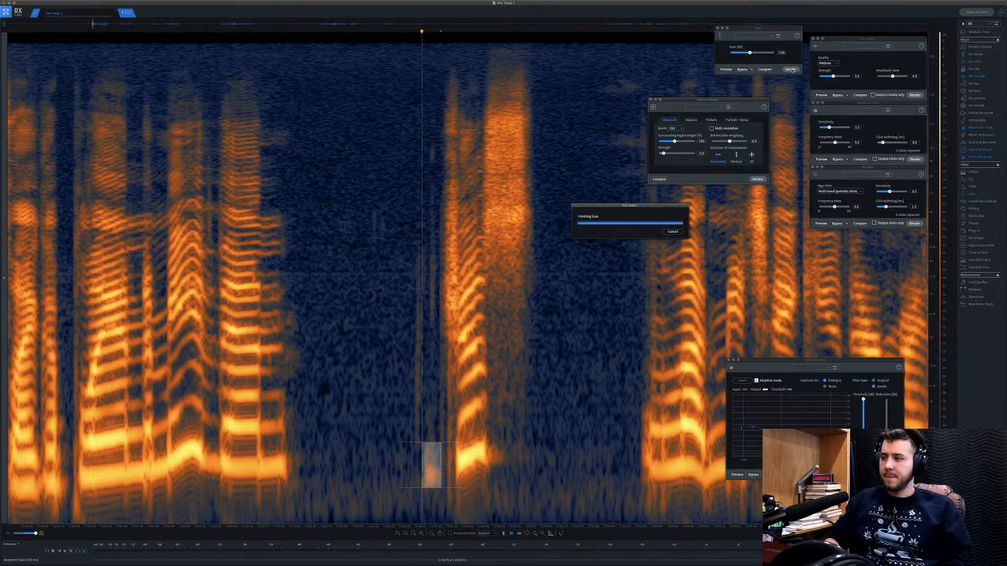
click(423, 411)
key(space)
key(space)
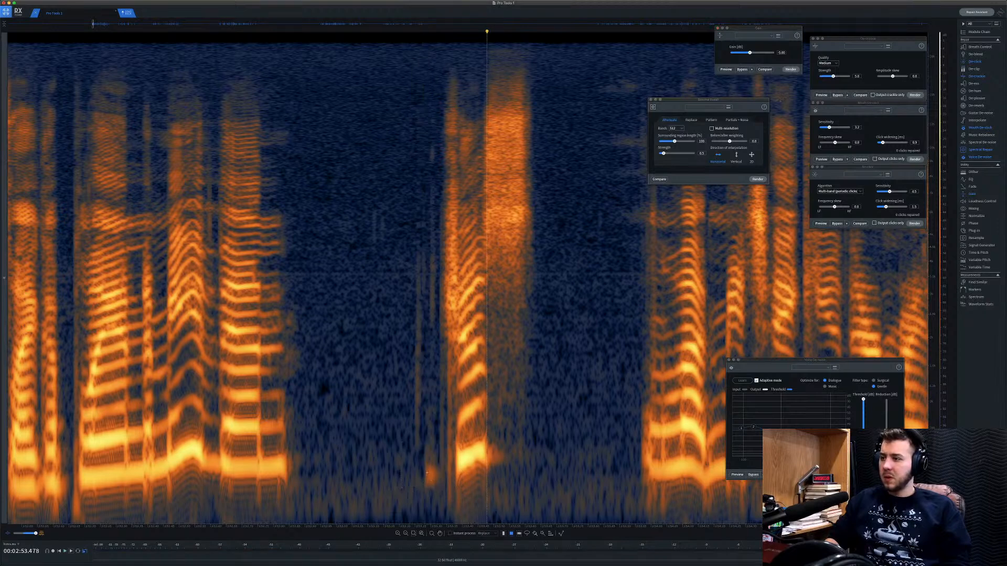
Select a tighter area around the remaining thump, apply the Gain reduction again, and listen to the pause.
drag(424, 465, 436, 486)
click(790, 69)
click(791, 70)
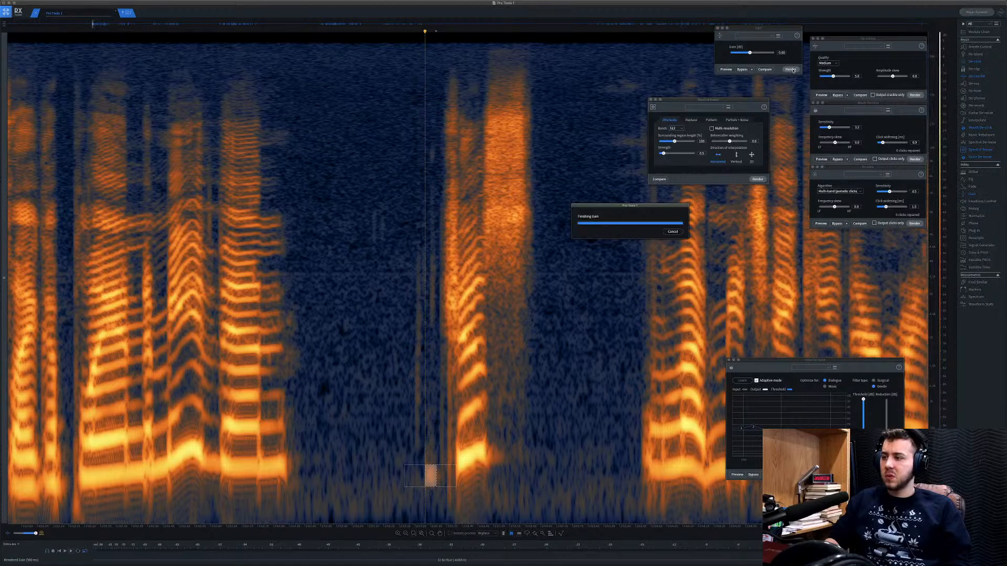
click(321, 307)
key(space)
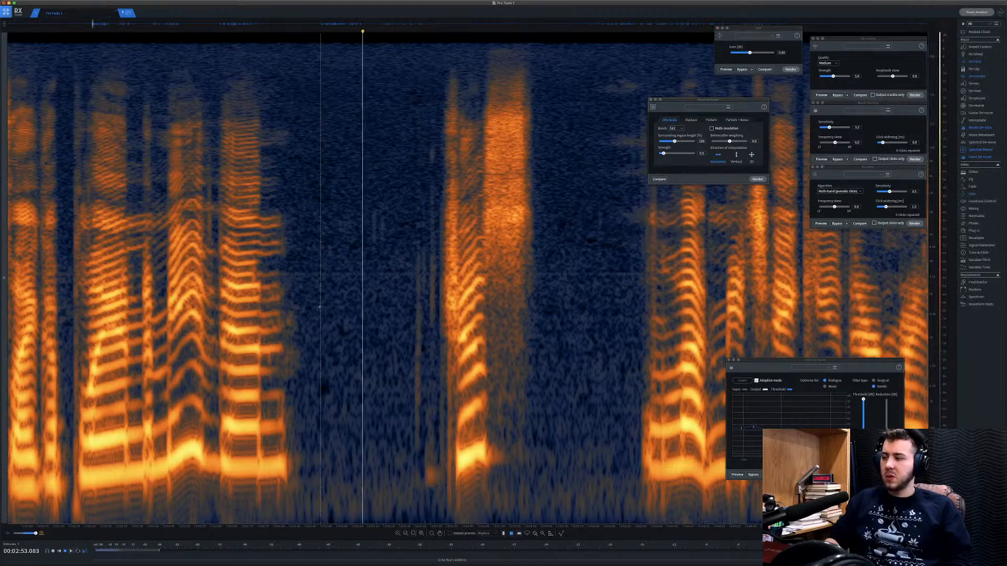
key(space)
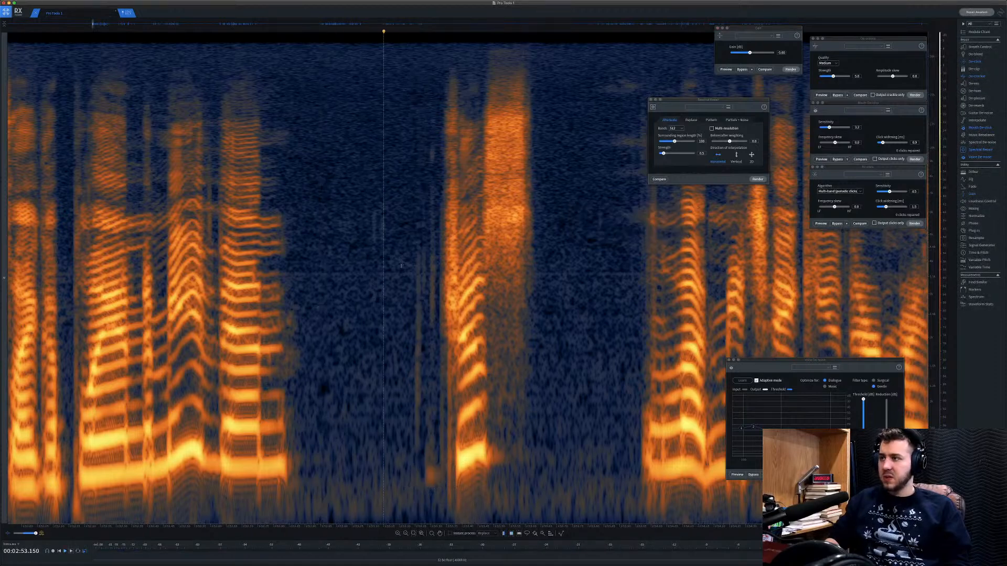
Select the short time range of vertical clicks just before the isolated word, repair them, and play back the passage.
drag(405, 263, 440, 263)
key(Return)
click(323, 284)
key(space)
click(239, 258)
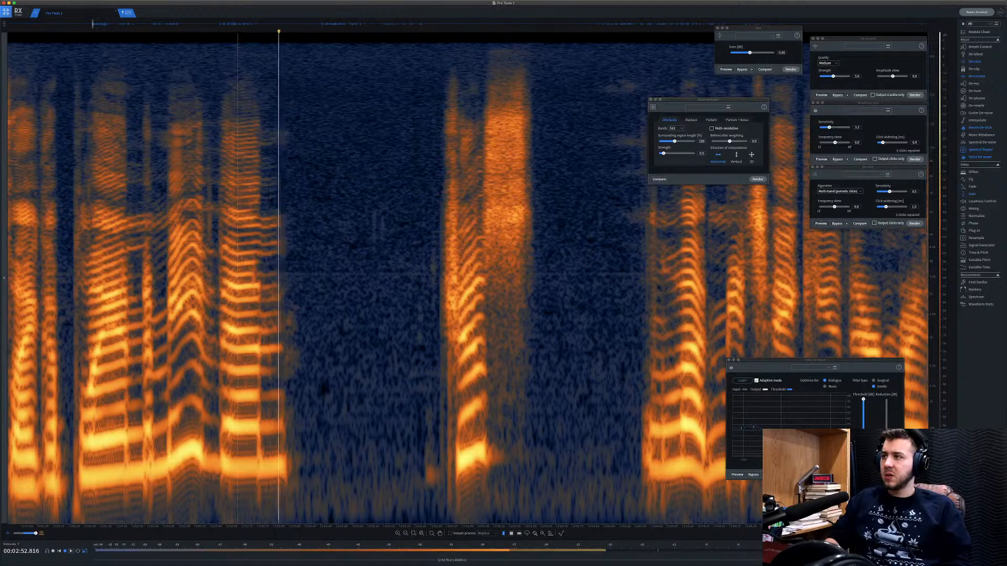
key(space)
Select the faint high-frequency noise in the middle of the pause, attenuate it, and listen to the result.
drag(366, 209, 393, 244)
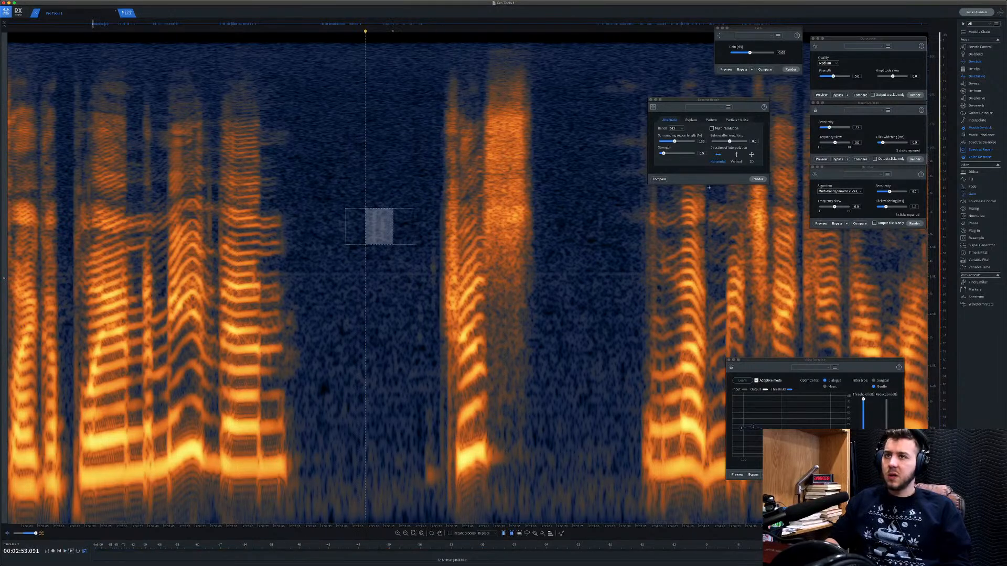
click(218, 246)
key(space)
key(space)
click(353, 239)
key(space)
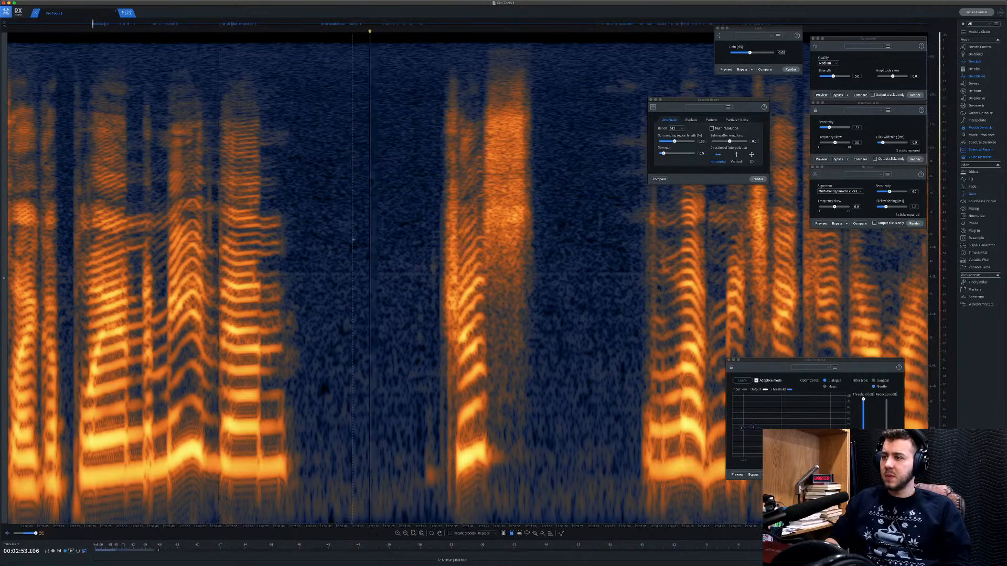
key(space)
Reselect the low-frequency thump before the isolated word and reduce its level once more with Gain.
drag(423, 463, 440, 487)
click(790, 69)
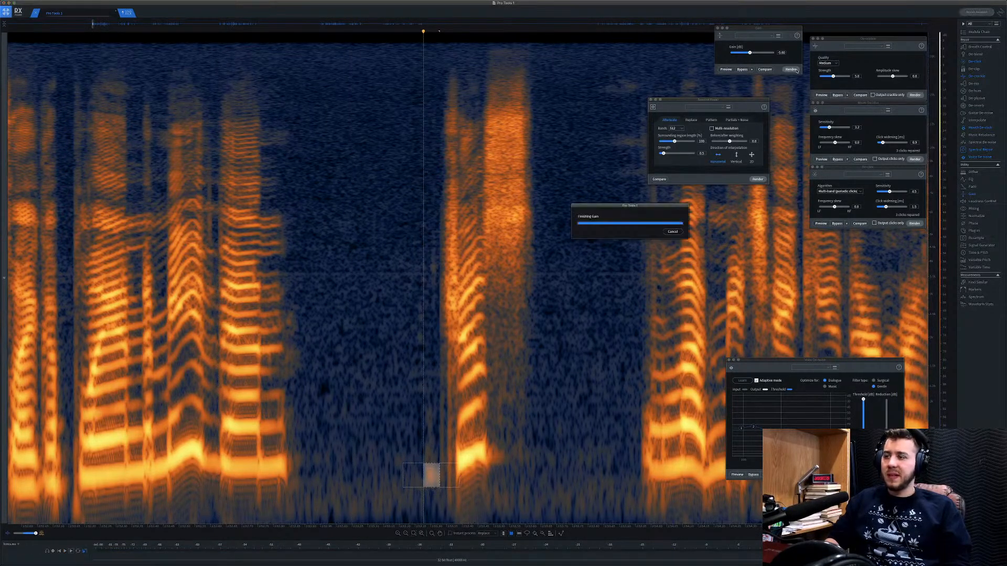
click(238, 267)
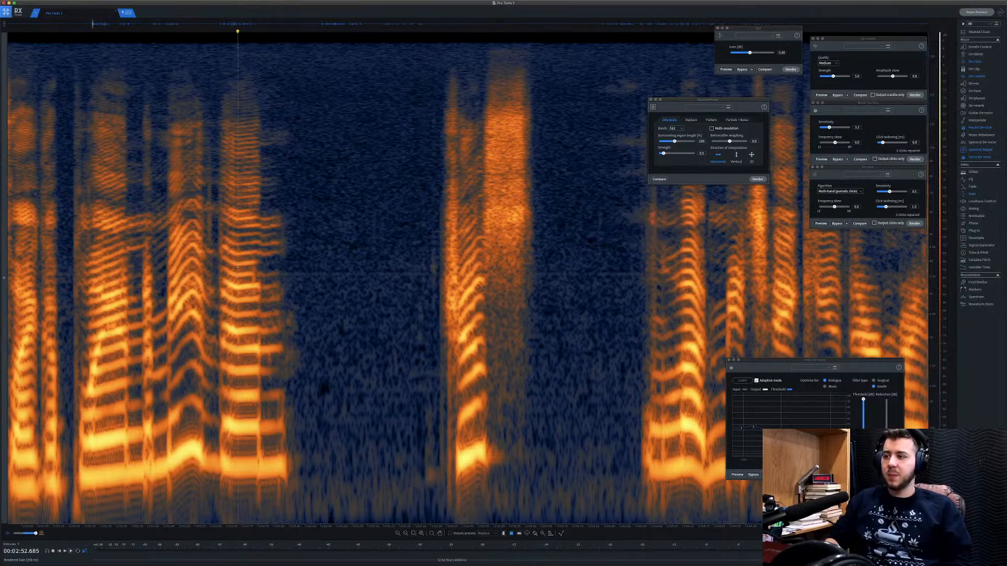
Select small high-frequency patches in several pauses across the clip and attenuate them together with Spectral Repair.
scroll(238, 267, down, 5)
scroll(237, 267, down, 2)
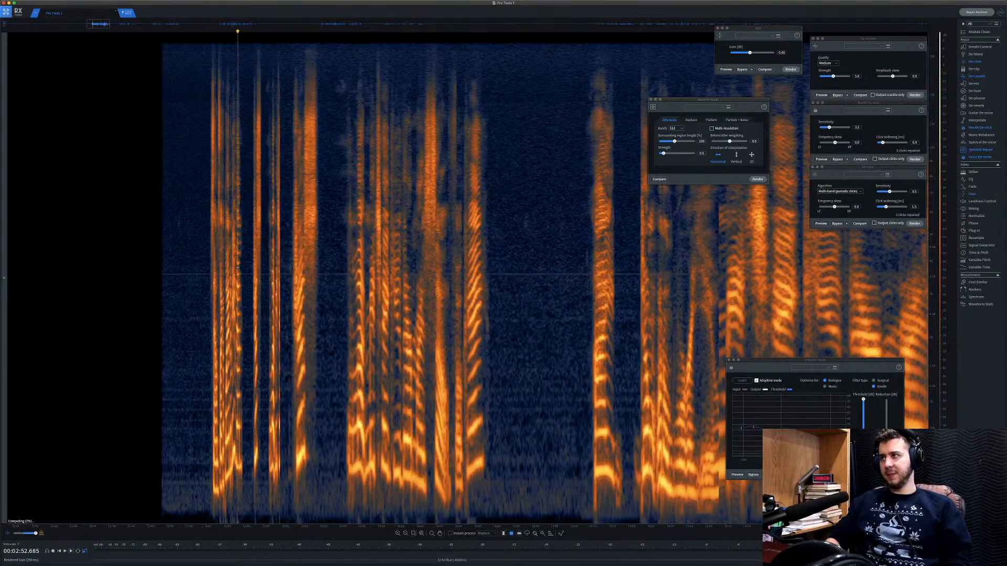
scroll(247, 270, down, 1)
click(494, 76)
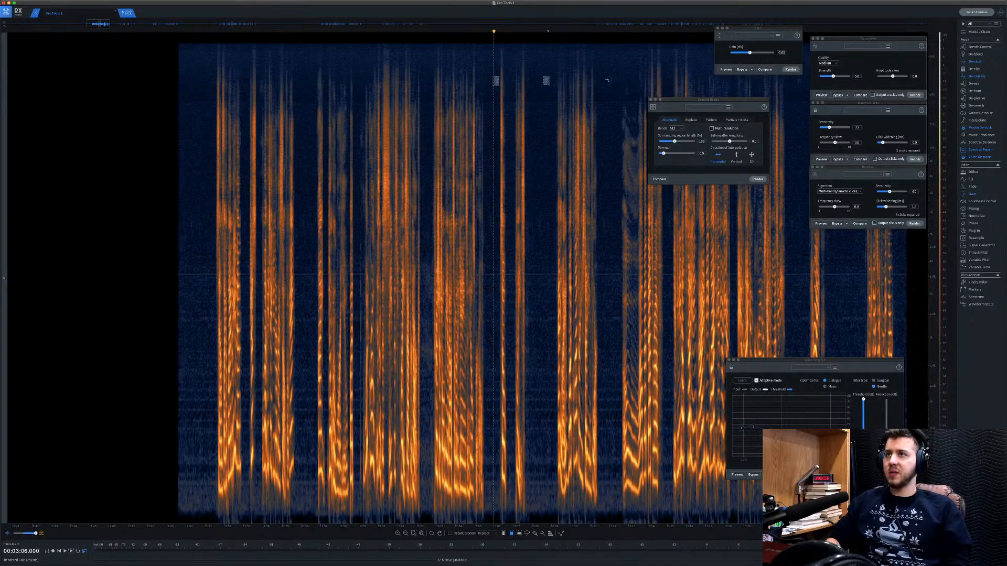
drag(611, 86, 615, 87)
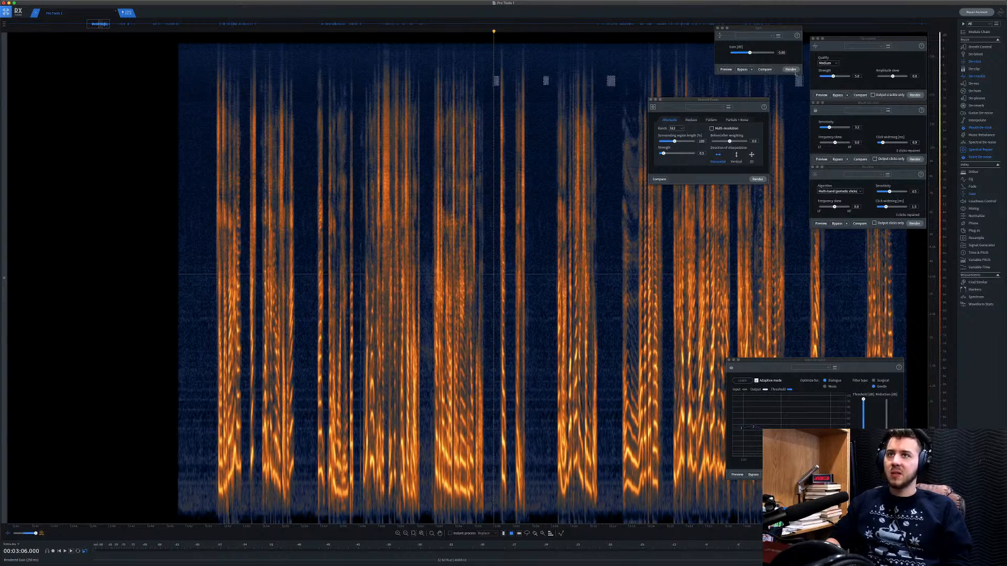
key(super+5)
click(528, 158)
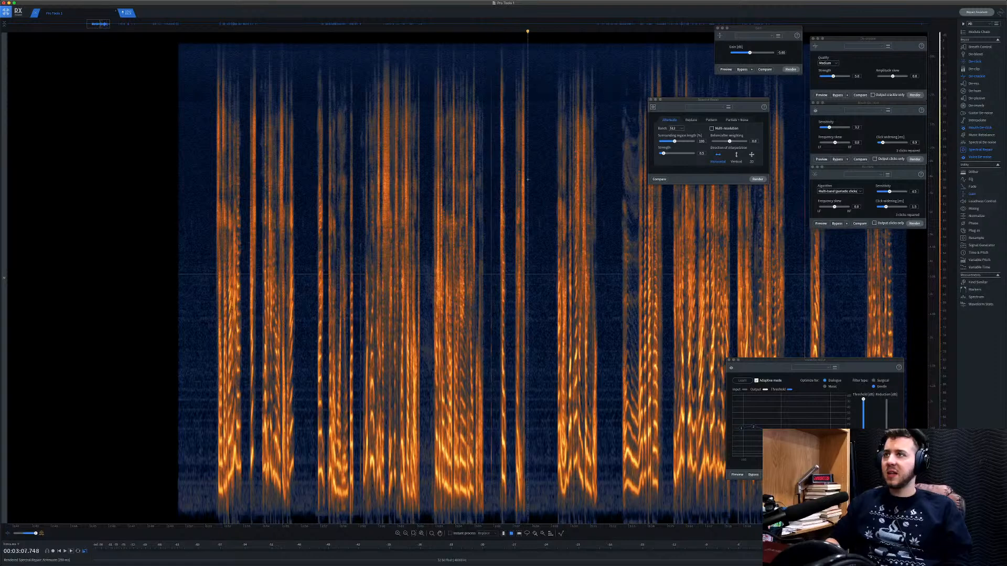
Select a high-frequency patch in the clip's last pause, attenuate it with Spectral Repair, and play it back.
scroll(410, 183, right, 5)
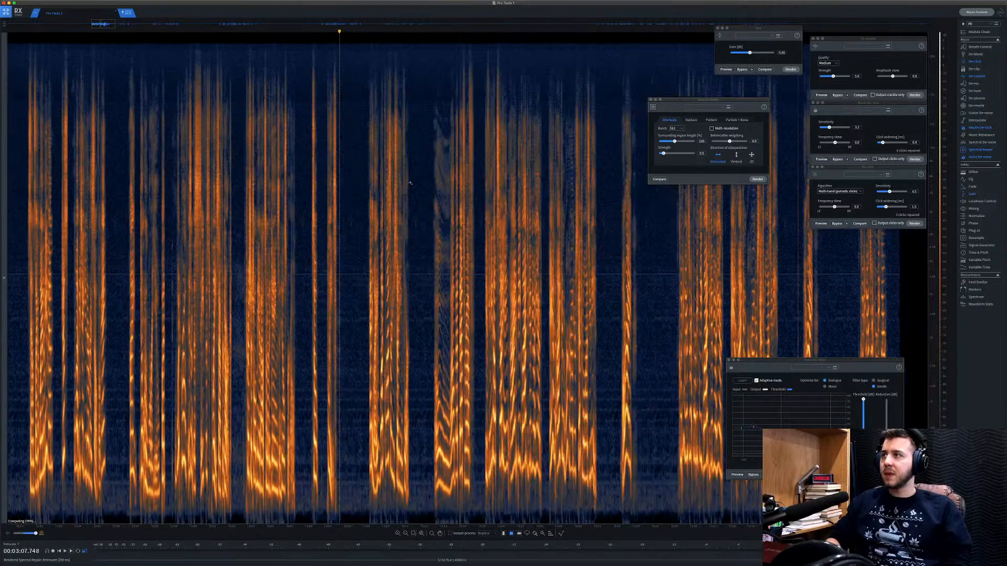
scroll(411, 182, right, 2)
drag(619, 74, 629, 88)
click(758, 178)
key(space)
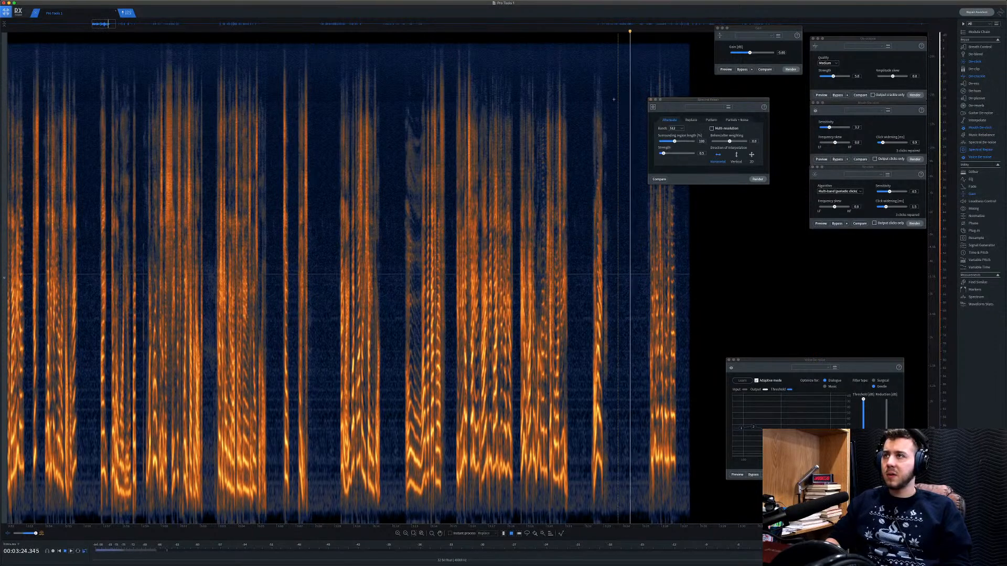
Select the entire dialogue clip and render the Voice De-noise on it.
scroll(462, 181, down, 2)
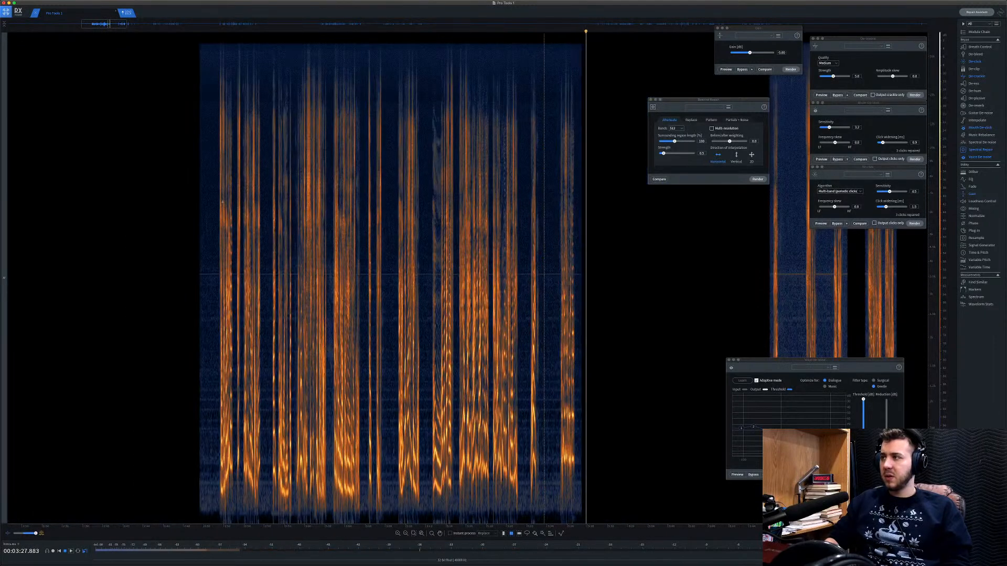
drag(197, 199, 586, 184)
click(893, 474)
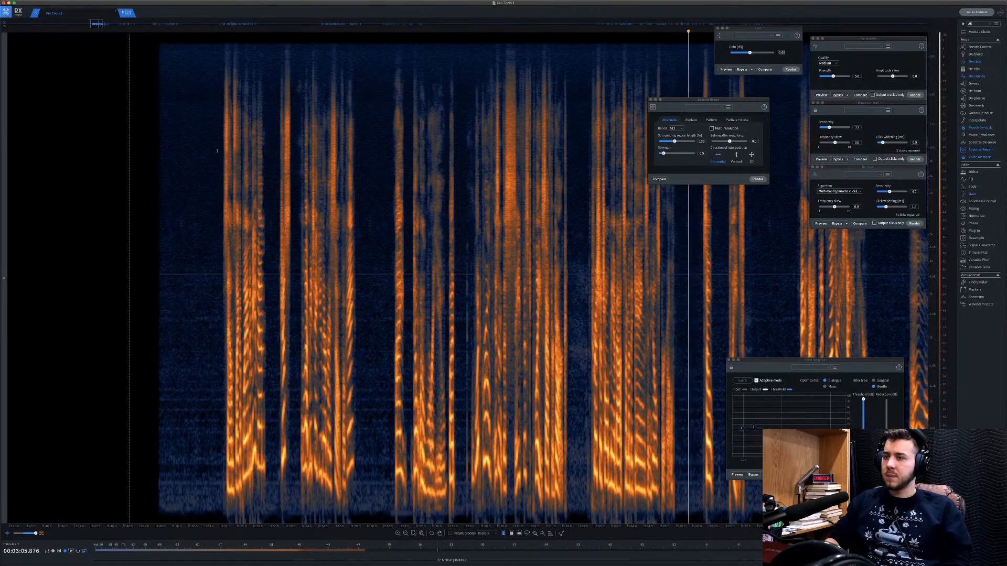
Select one small patch in each of four pauses mid-clip and attenuate them together with Spectral Repair.
scroll(217, 151, down, 5)
scroll(369, 182, up, 5)
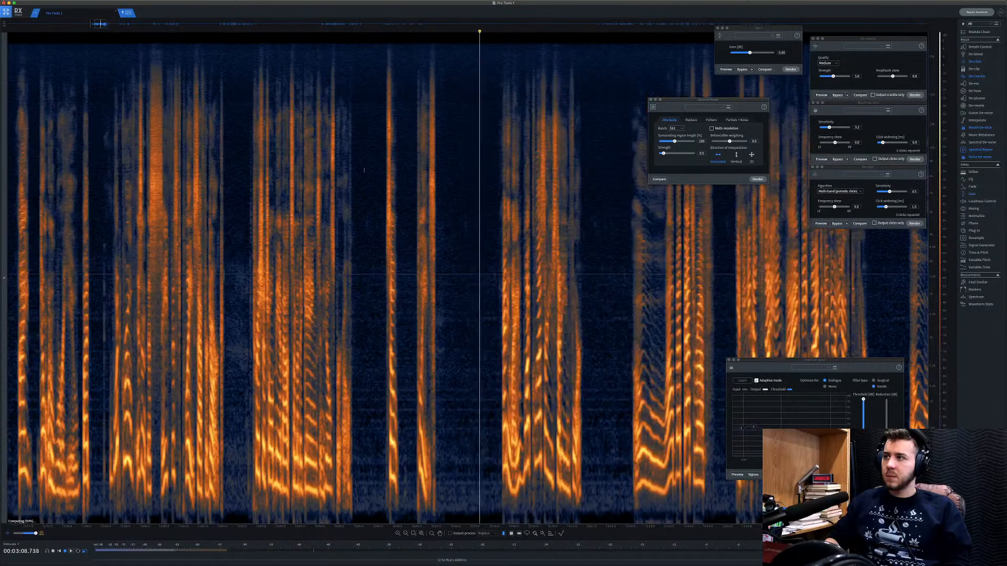
click(373, 211)
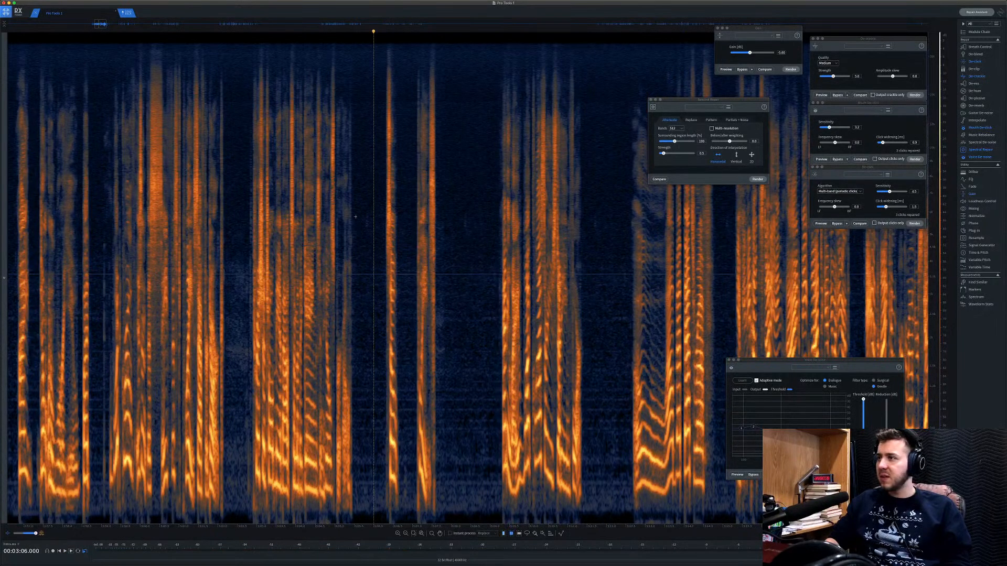
drag(361, 210, 374, 232)
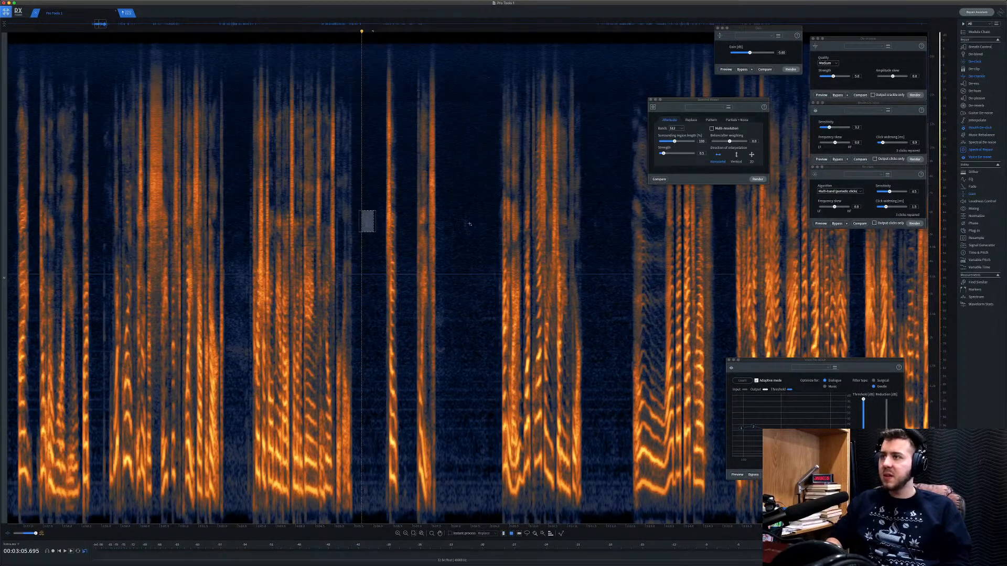
drag(460, 212, 472, 230)
drag(592, 214, 601, 229)
drag(722, 214, 732, 229)
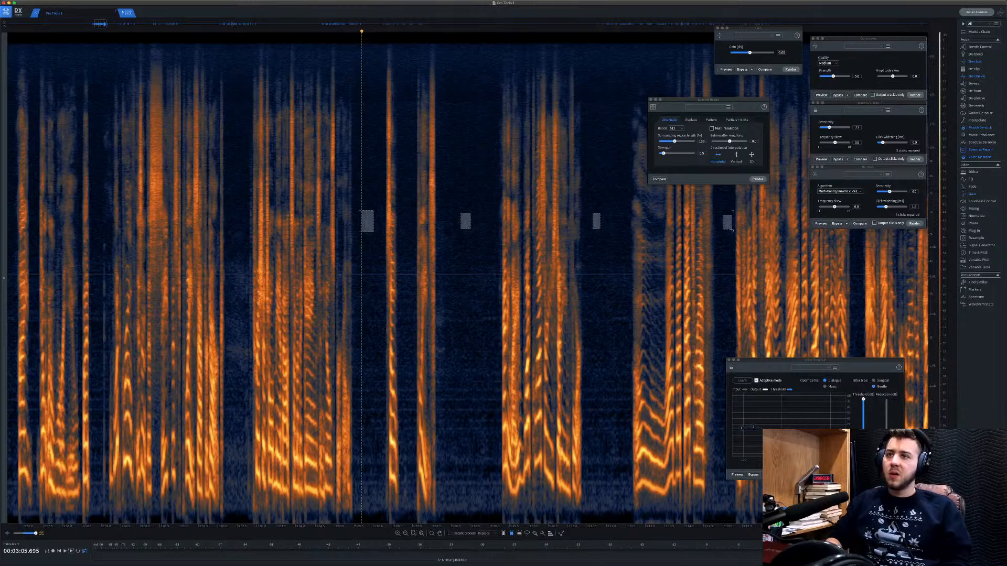
click(764, 180)
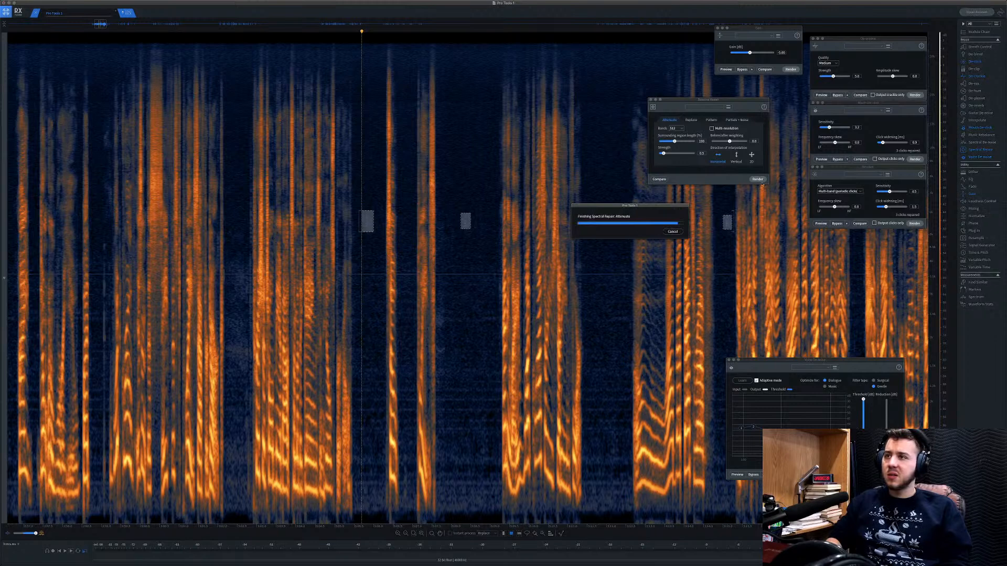
click(459, 258)
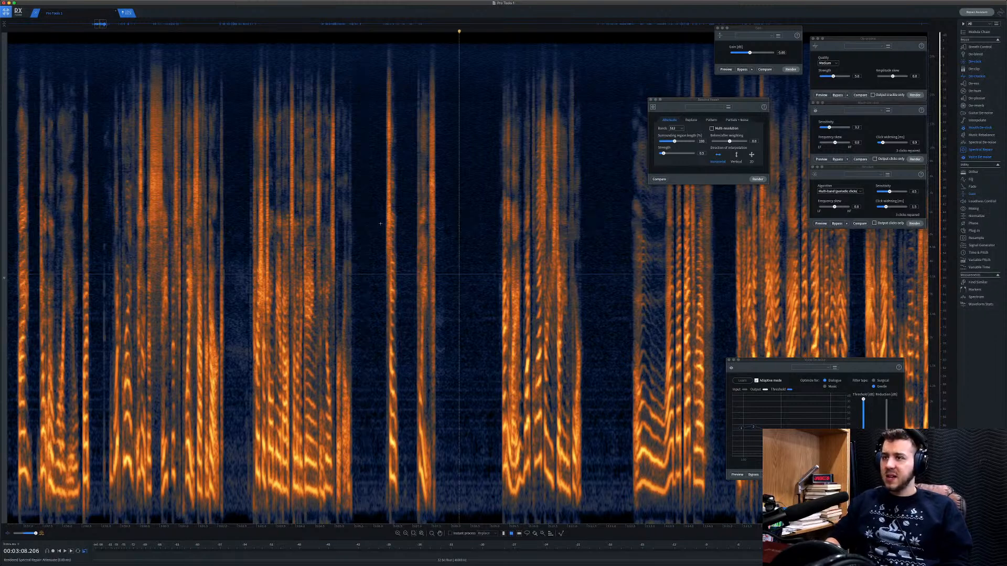
Attenuate small patches in the two pauses around the second-to-last word and in the clip's tail with Spectral Repair.
scroll(337, 214, down, 5)
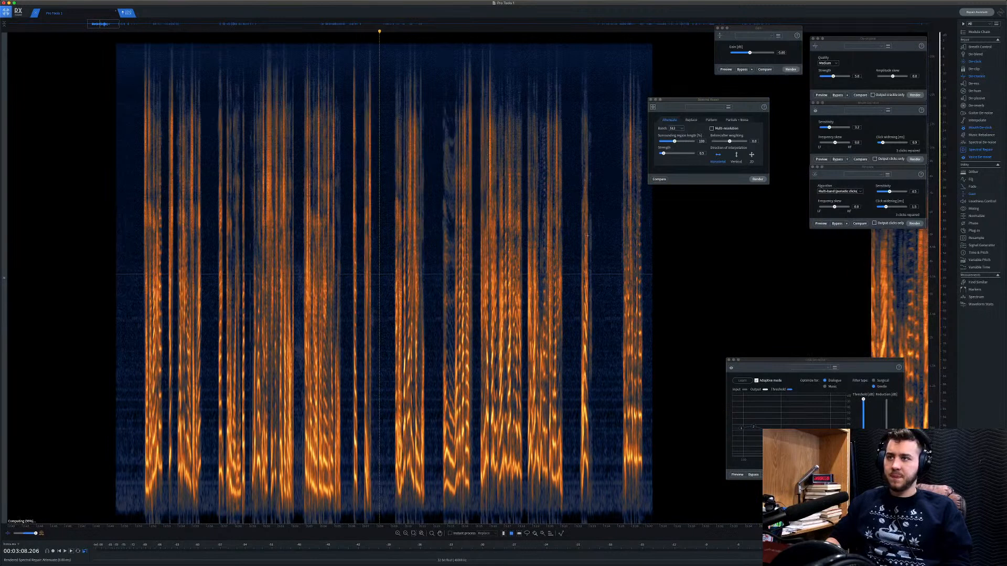
scroll(627, 225, up, 3)
click(664, 215)
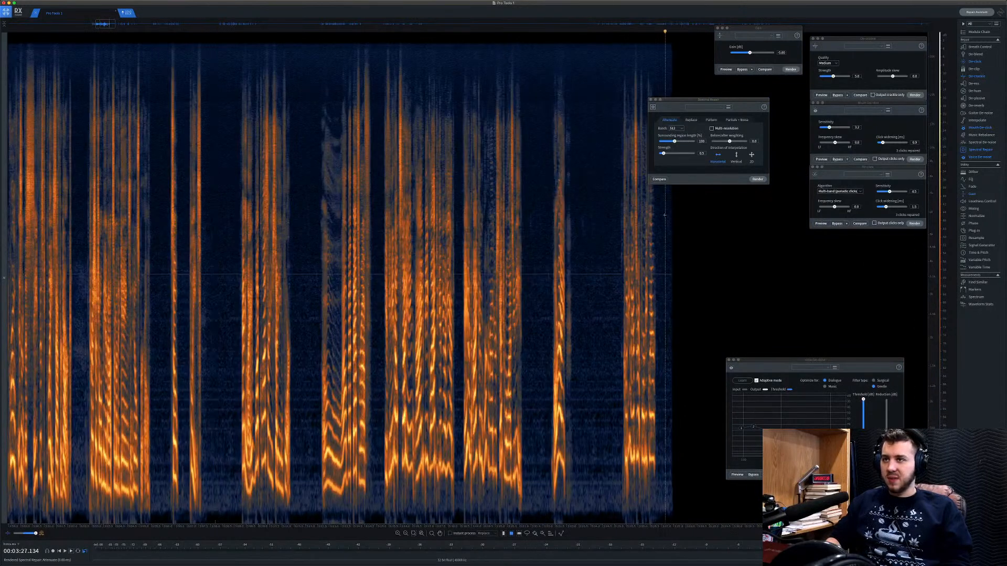
click(579, 212)
click(528, 215)
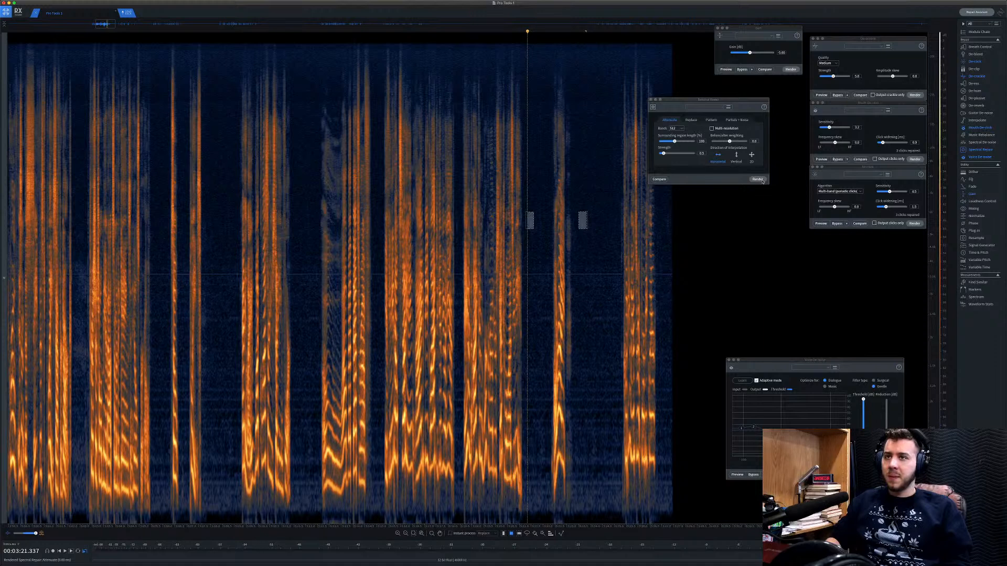
click(758, 179)
drag(664, 211, 671, 229)
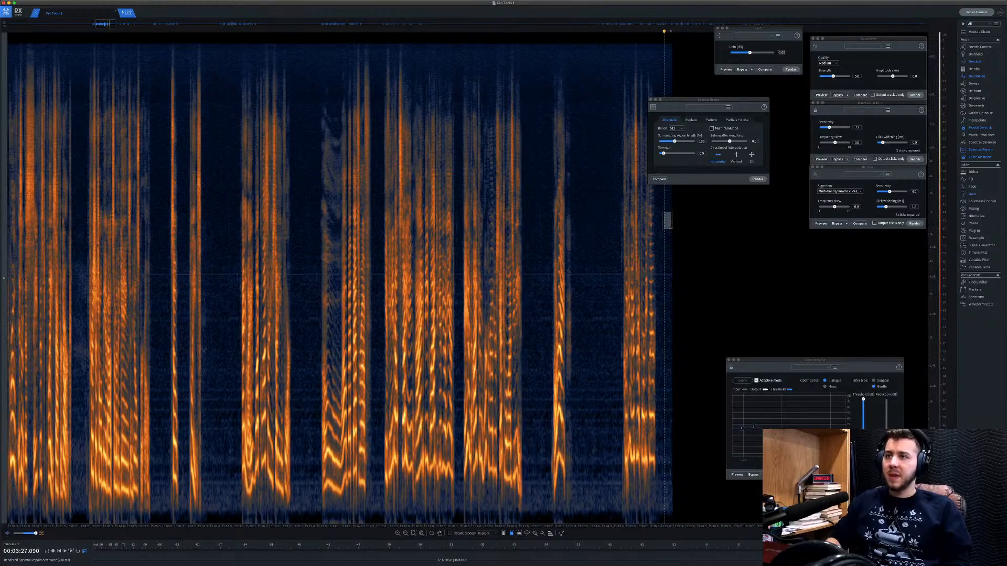
click(754, 181)
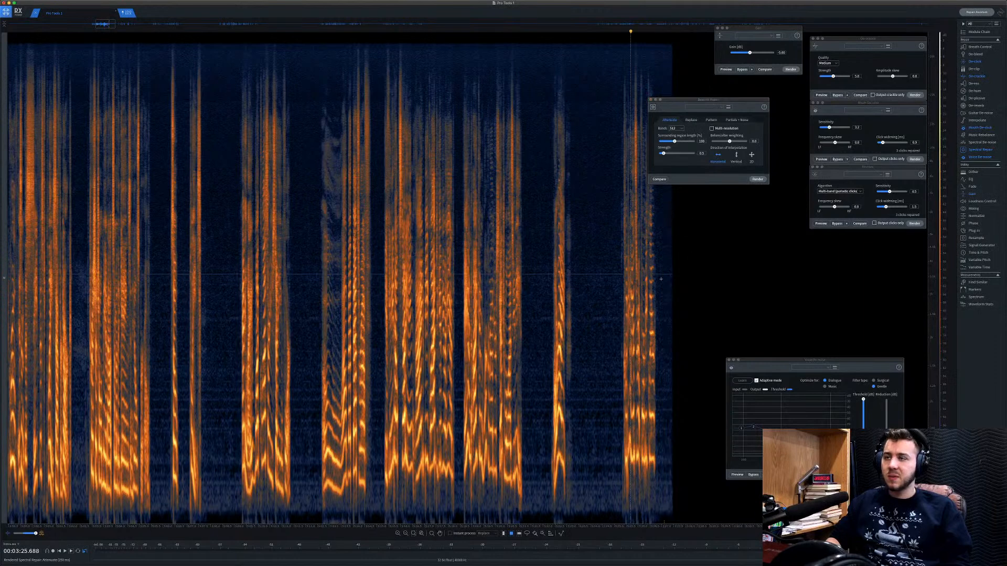
Play the dialogue from its start and attenuate small high-frequency patches in the lead-in and two early pauses with Spectral Repair.
scroll(179, 236, left, 10)
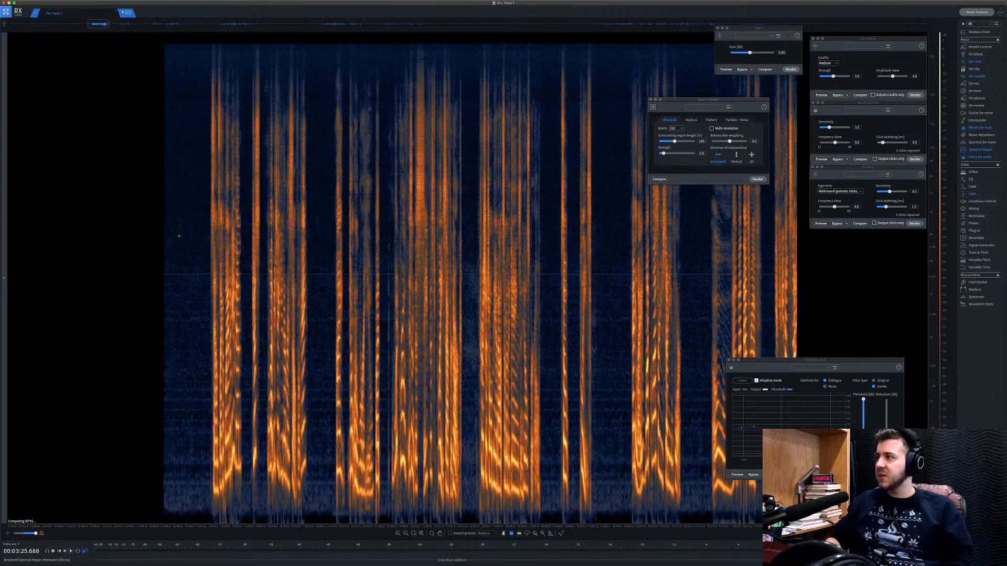
scroll(179, 236, right, 1)
click(146, 209)
key(space)
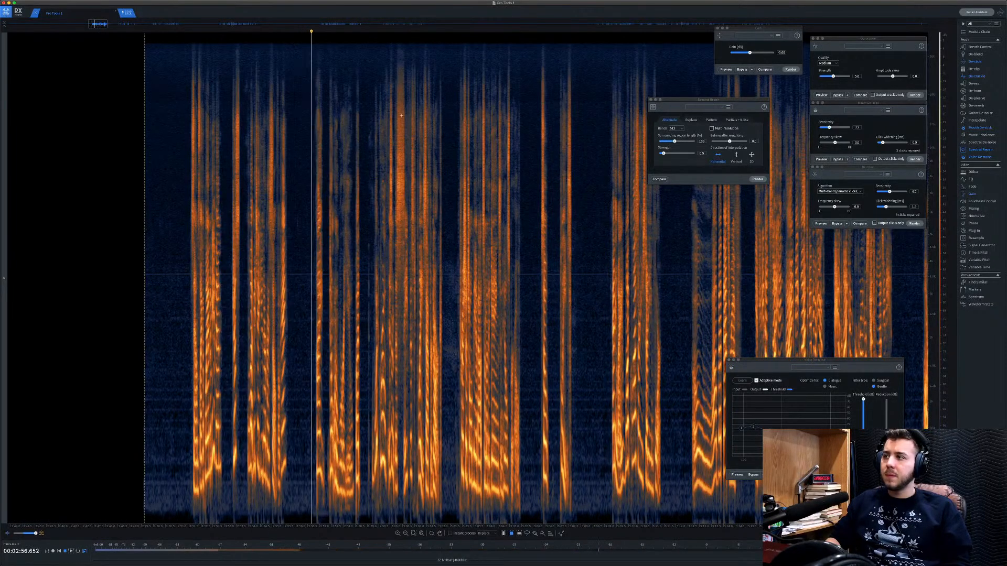
click(294, 221)
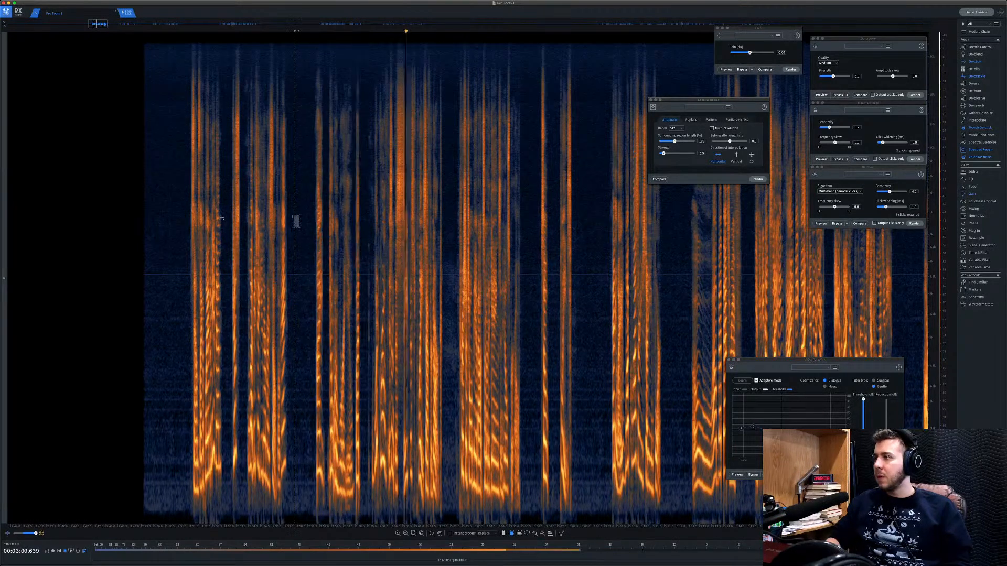
click(157, 224)
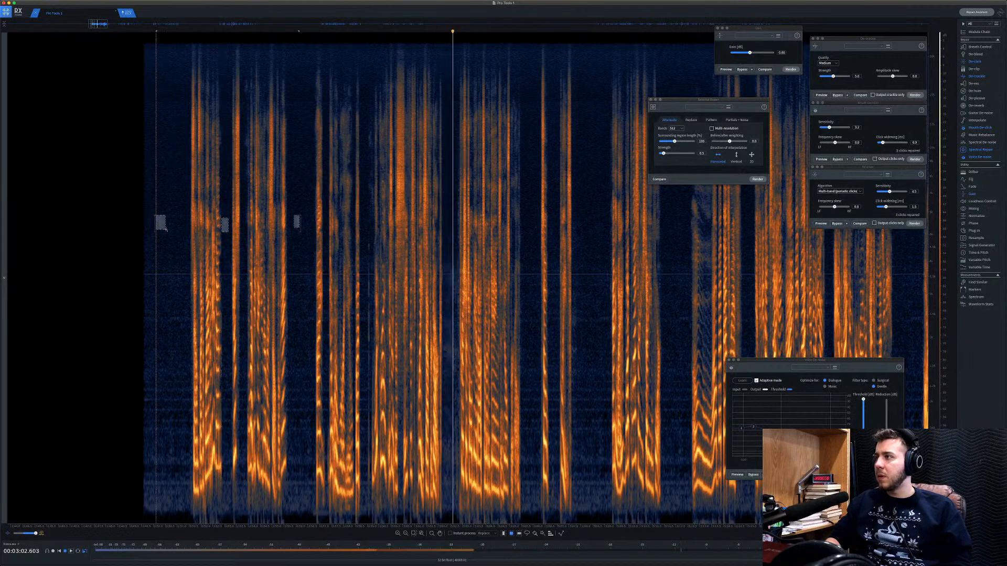
click(757, 180)
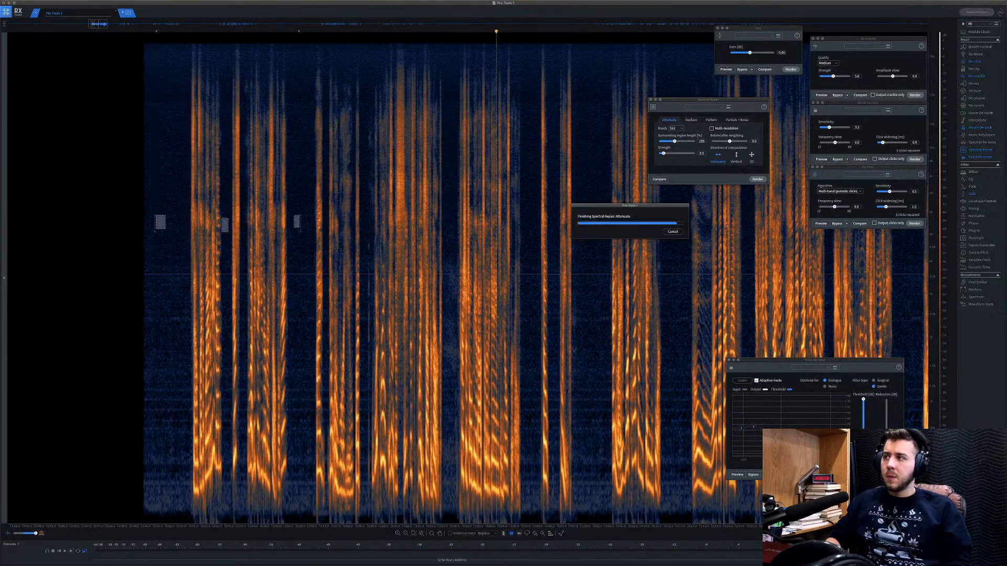
click(513, 230)
key(space)
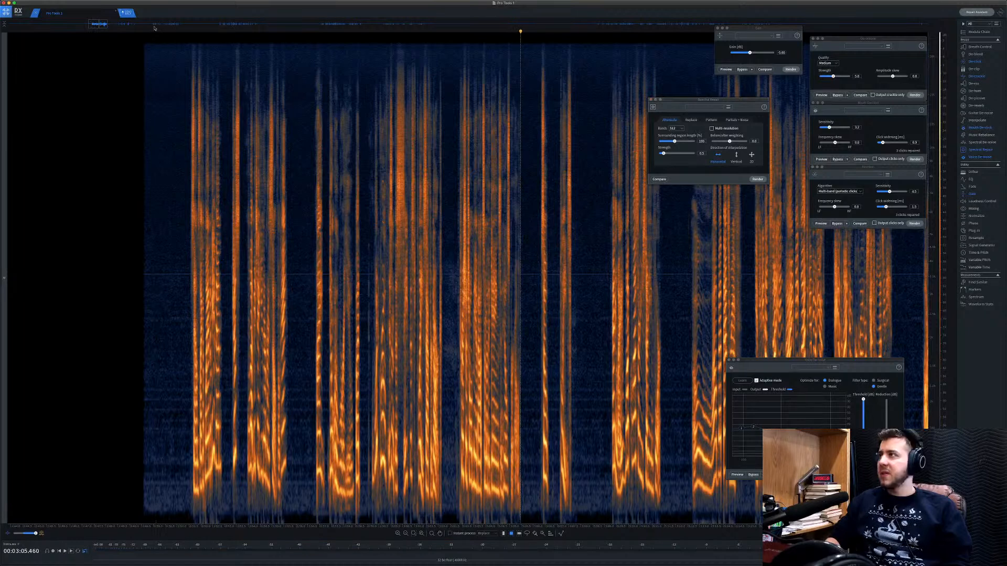
Send the repaired audio back to Pro Tools and show the playlist lanes of the selected dialogue track.
key(super+s)
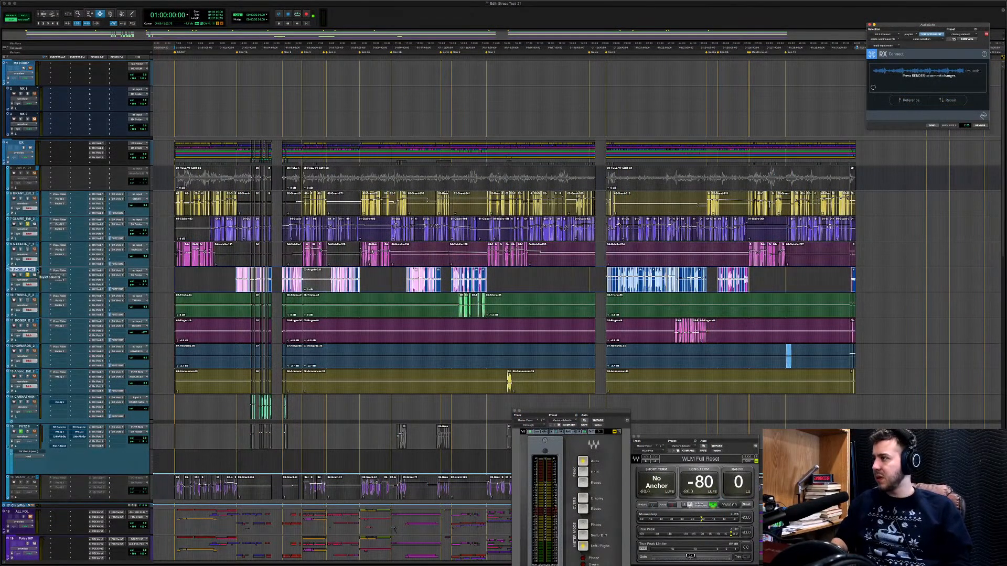
click(38, 271)
click(29, 270)
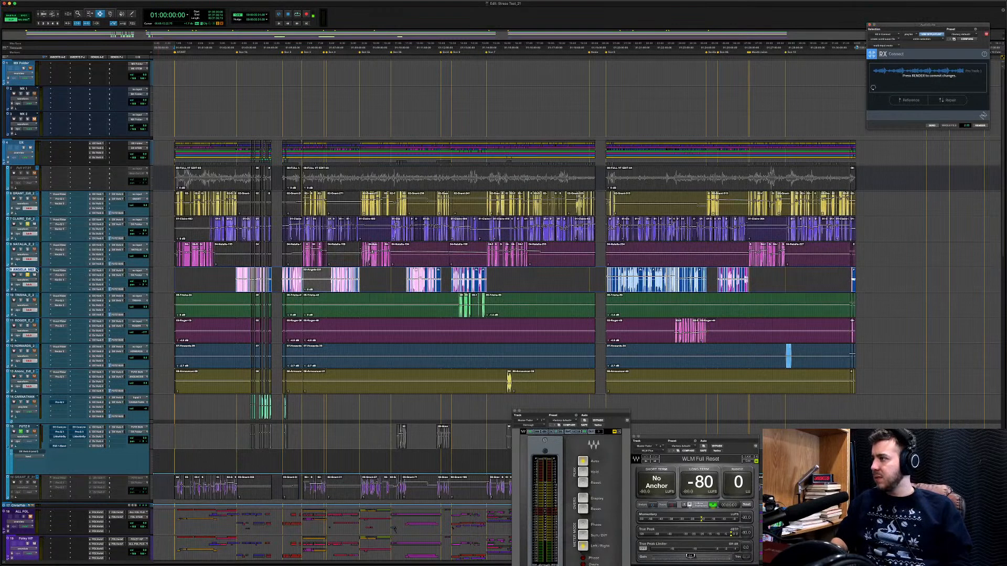
key(ctrl+super+Left)
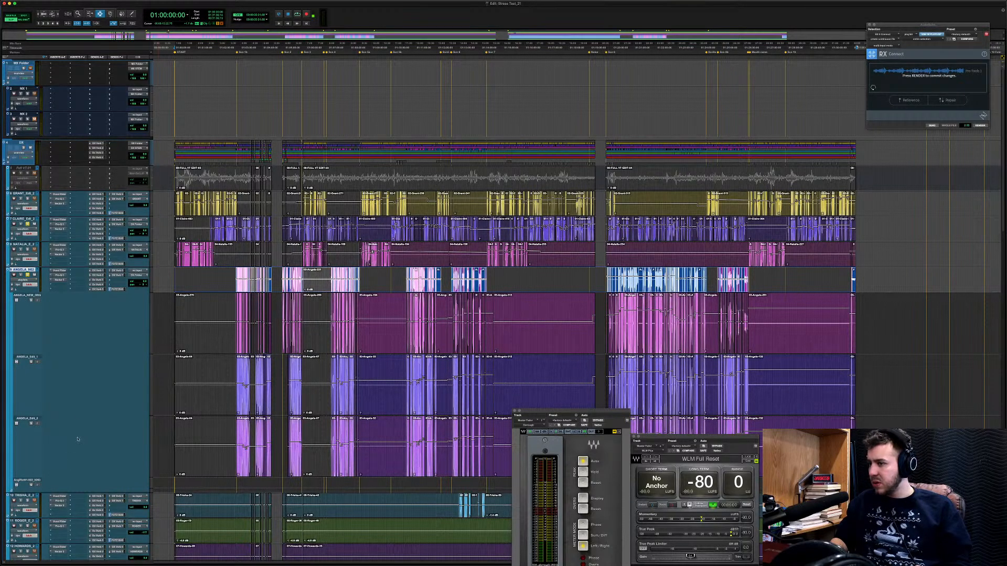
scroll(579, 373, down, 5)
scroll(594, 361, up, 5)
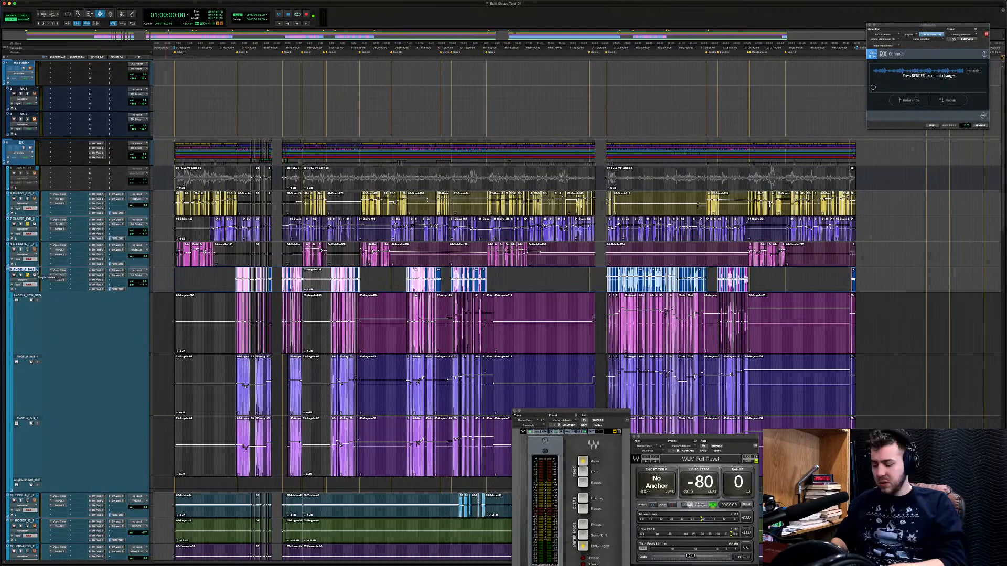
Duplicate the dialogue track's current playlist and end the new playlist's name with "Edit 1".
key(ctrl+super+backslash)
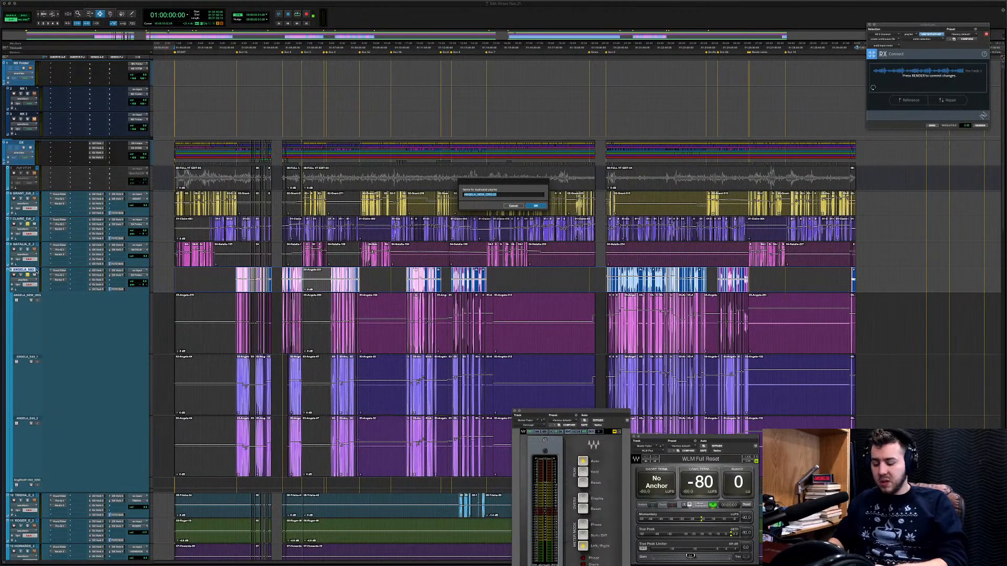
key(Right)
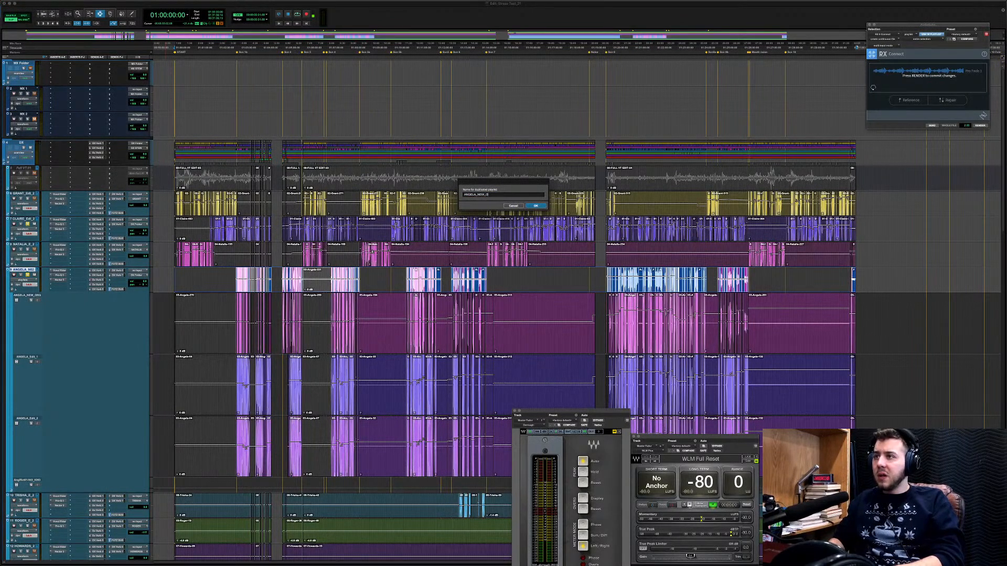
text(Edit)
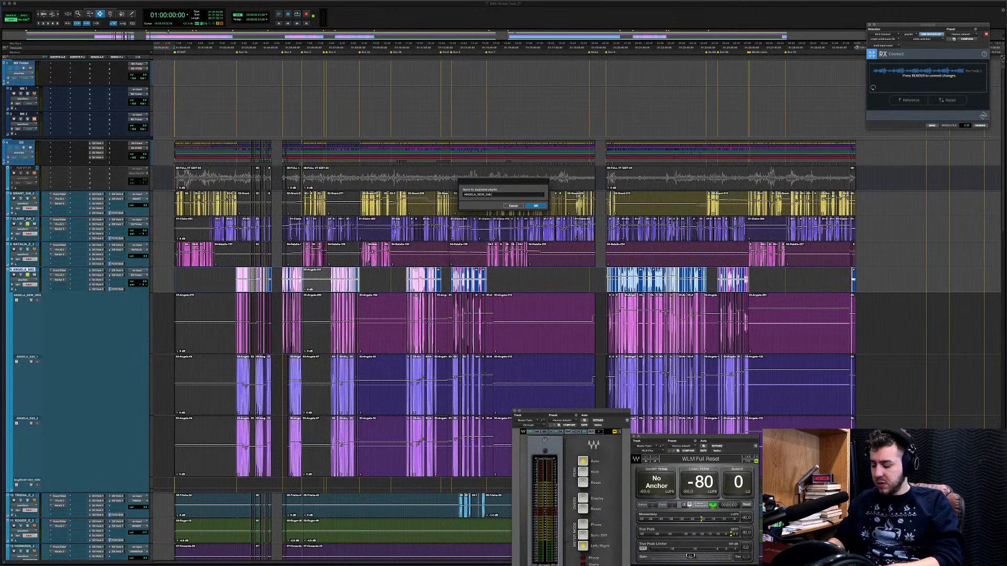
text(_1)
key(Return)
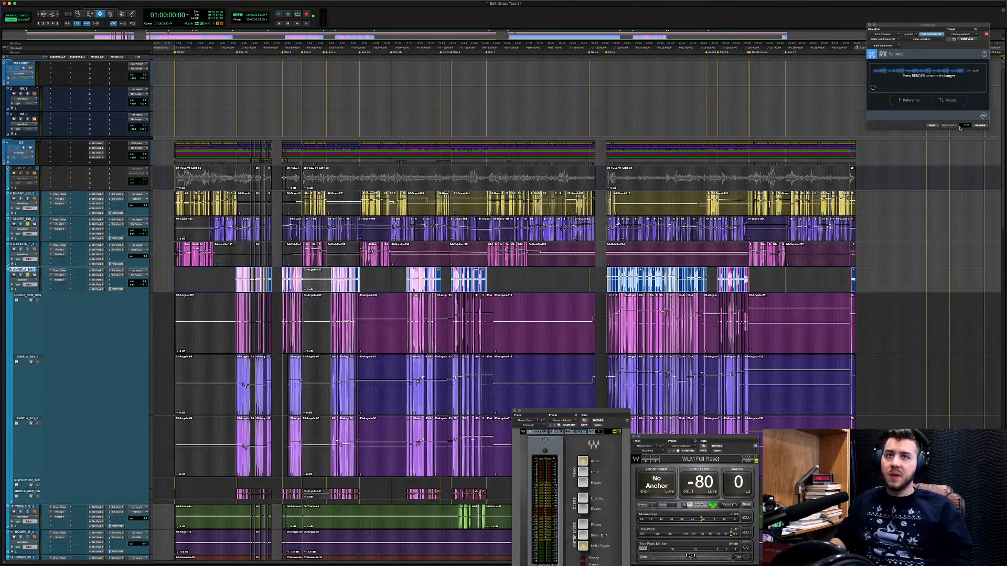
Render the repaired audio onto the duplicated playlist with RX Connect and hide the track's playlist lanes.
click(979, 126)
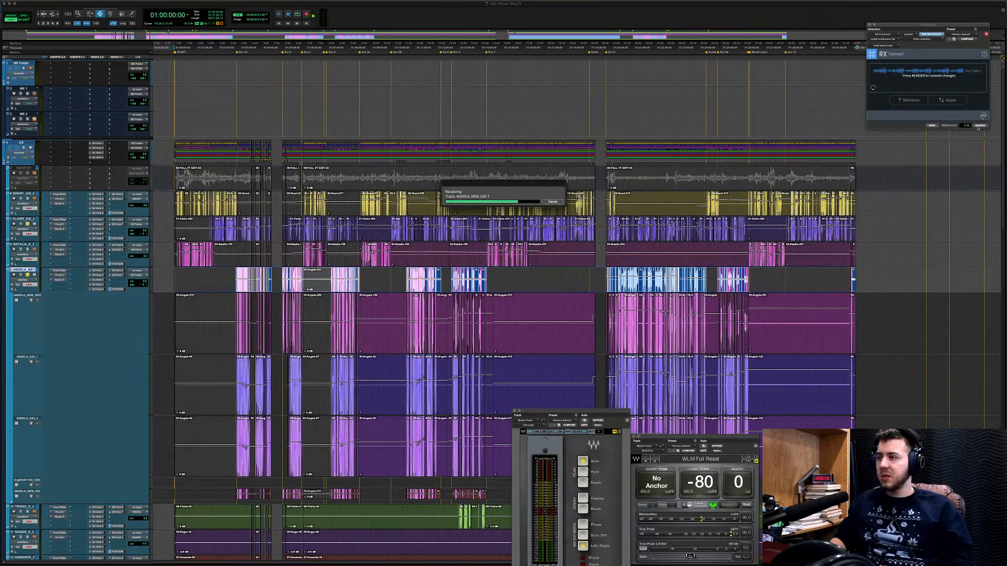
click(237, 272)
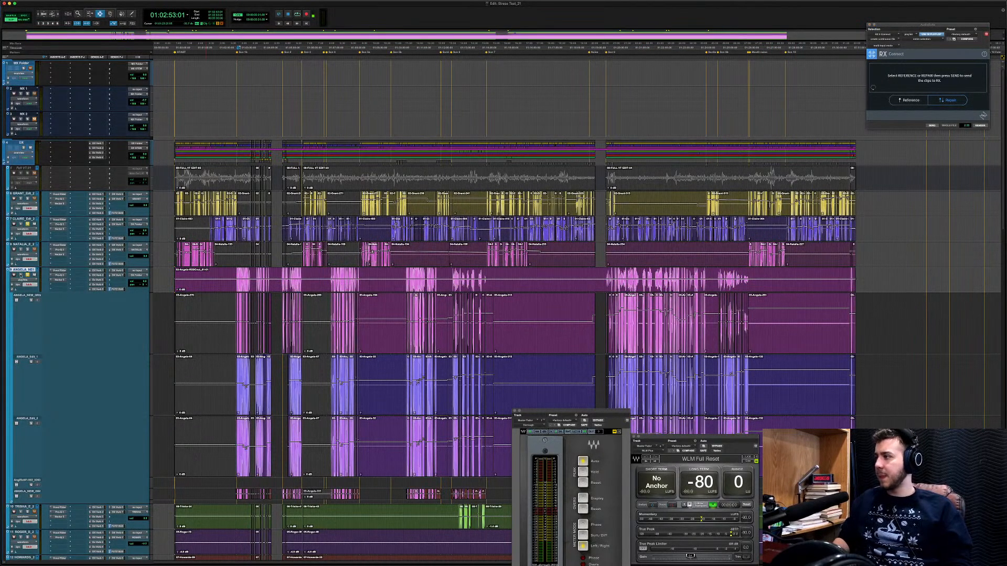
click(35, 269)
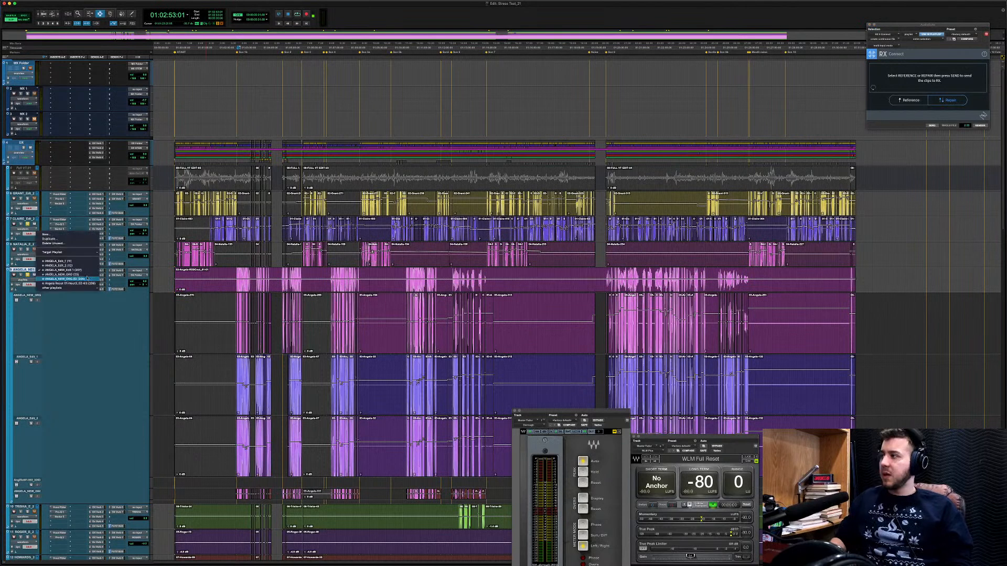
click(43, 272)
click(37, 270)
click(35, 270)
key(minus)
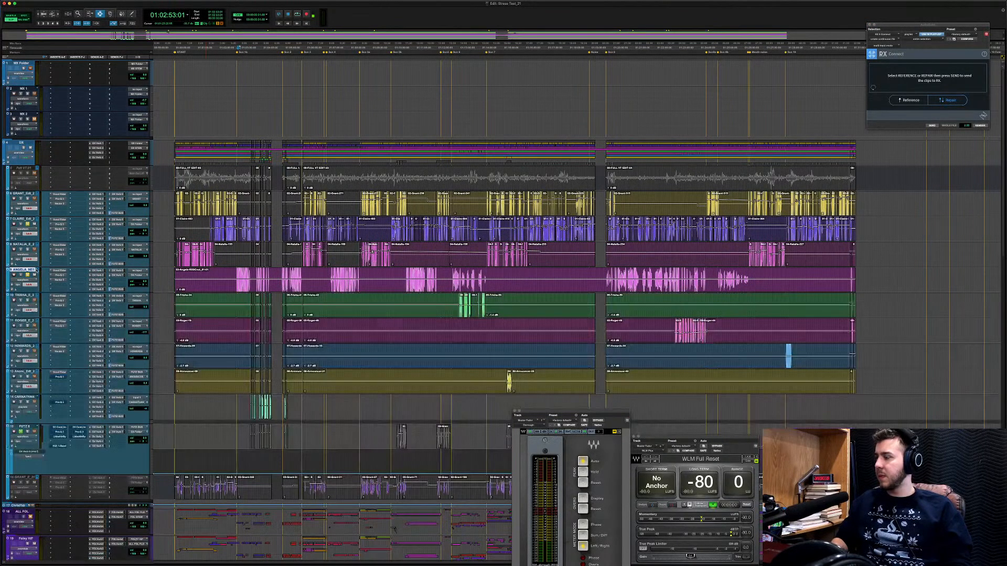
Trim the start of the rendered clip to just before its first spoken word.
key(F6)
click(244, 284)
key(t)
key(t)
key(t)
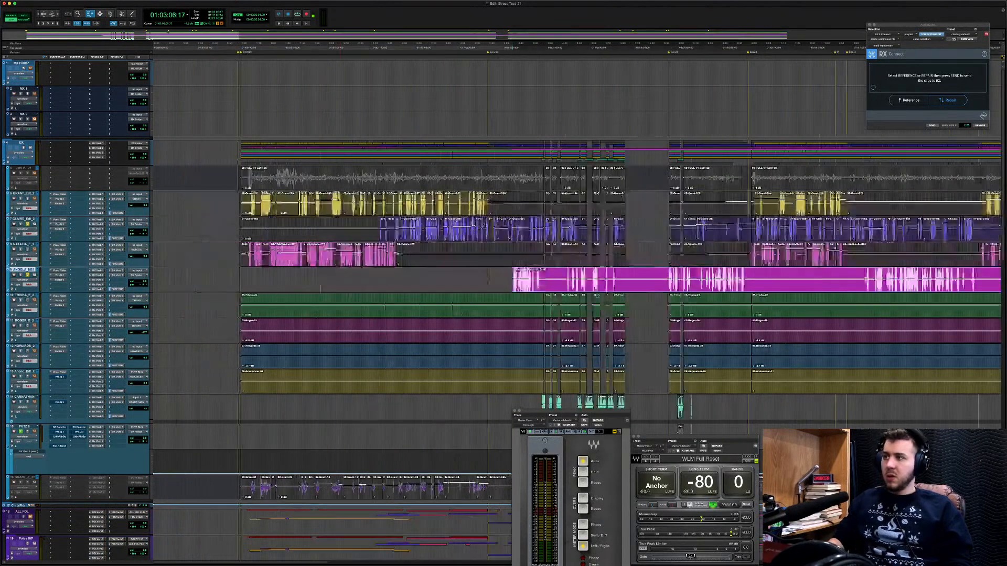
key(F7)
key(F6)
drag(578, 274, 523, 275)
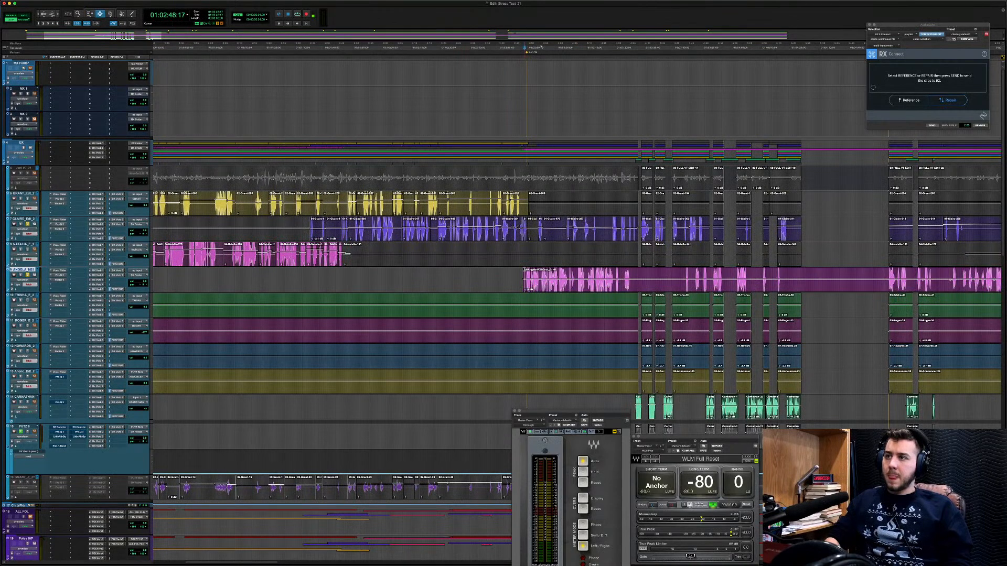
Play the rendered clip from its first words and compare it with the unprocessed playlist lane.
key(space)
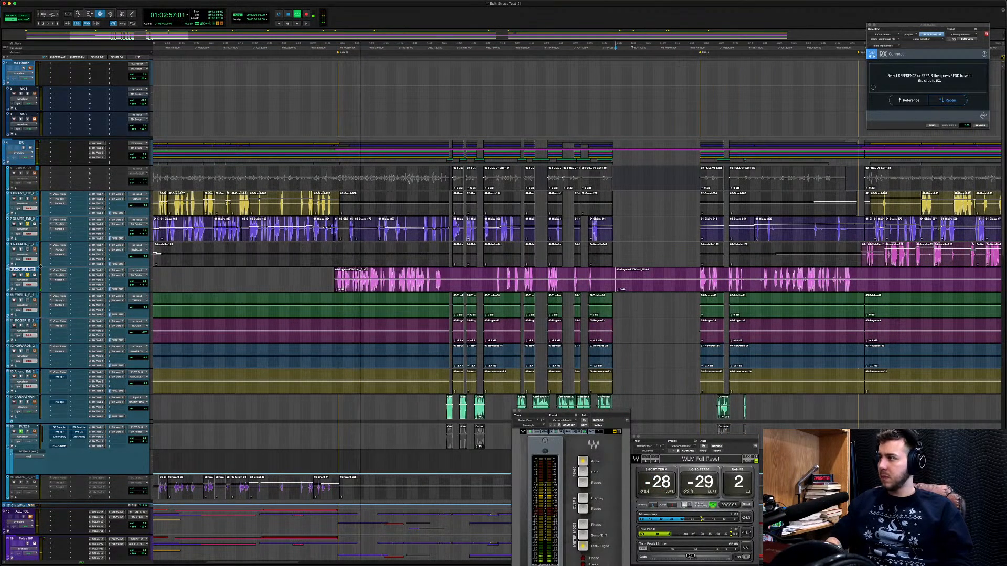
click(38, 270)
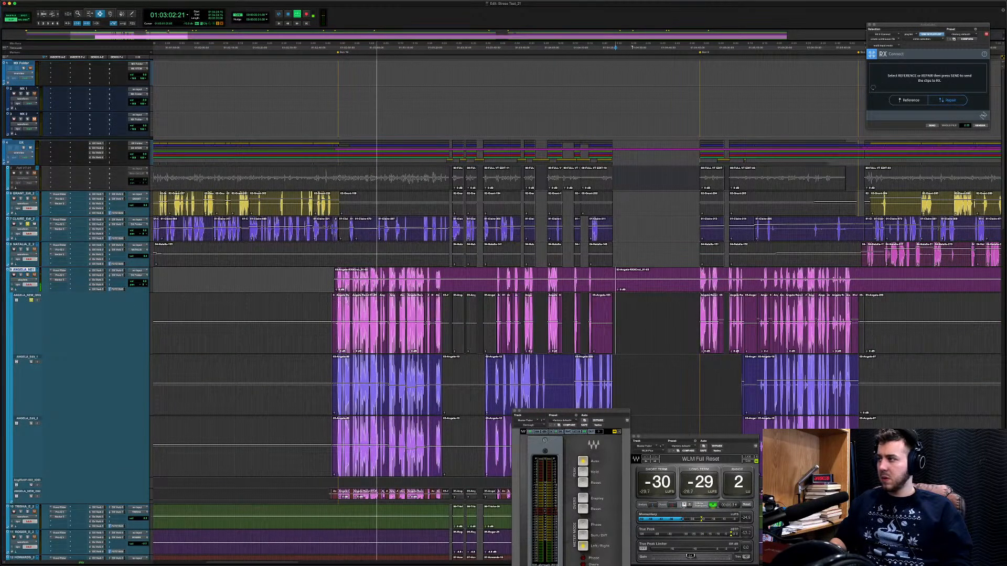
shift+click(374, 282)
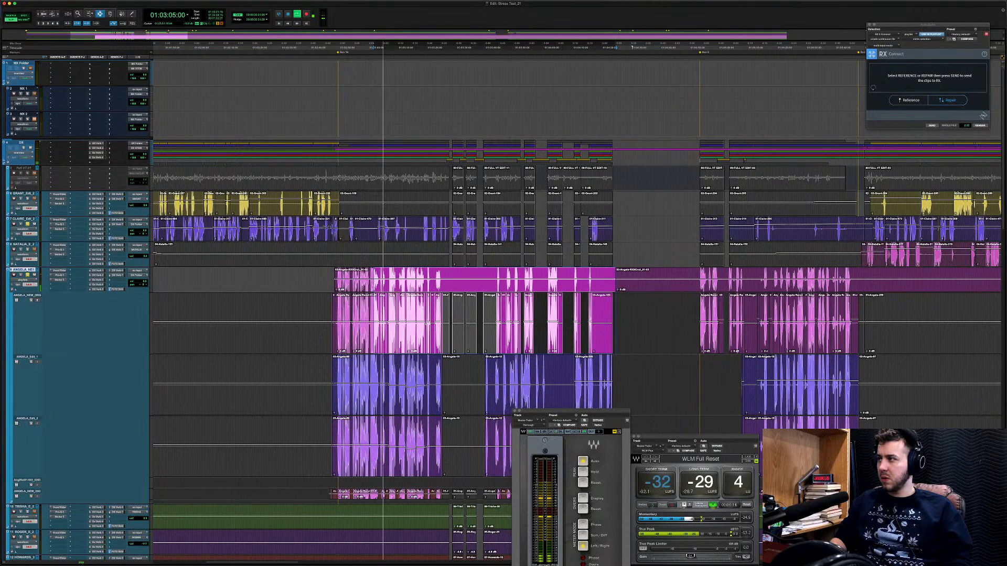
click(31, 301)
click(300, 312)
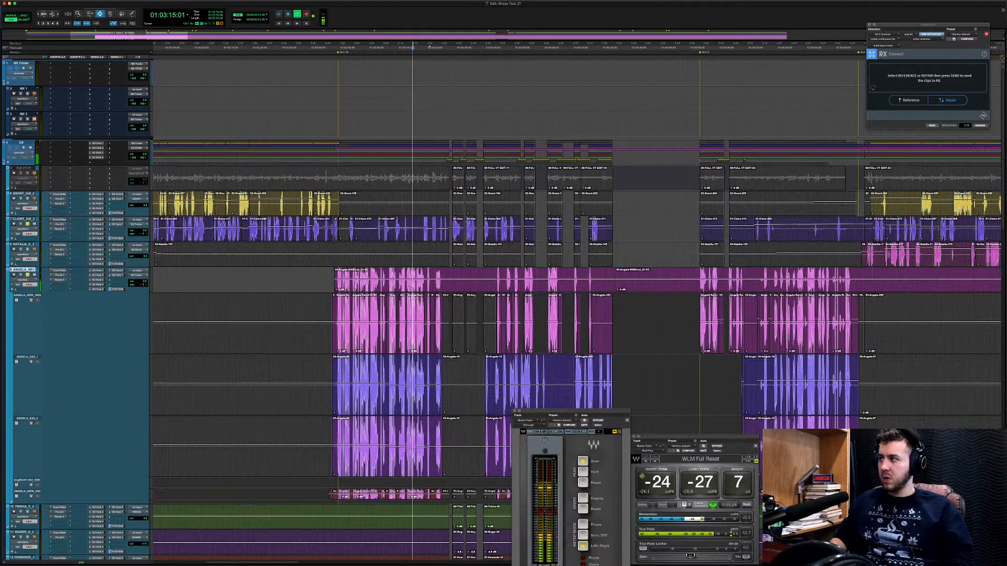
click(411, 285)
key(space)
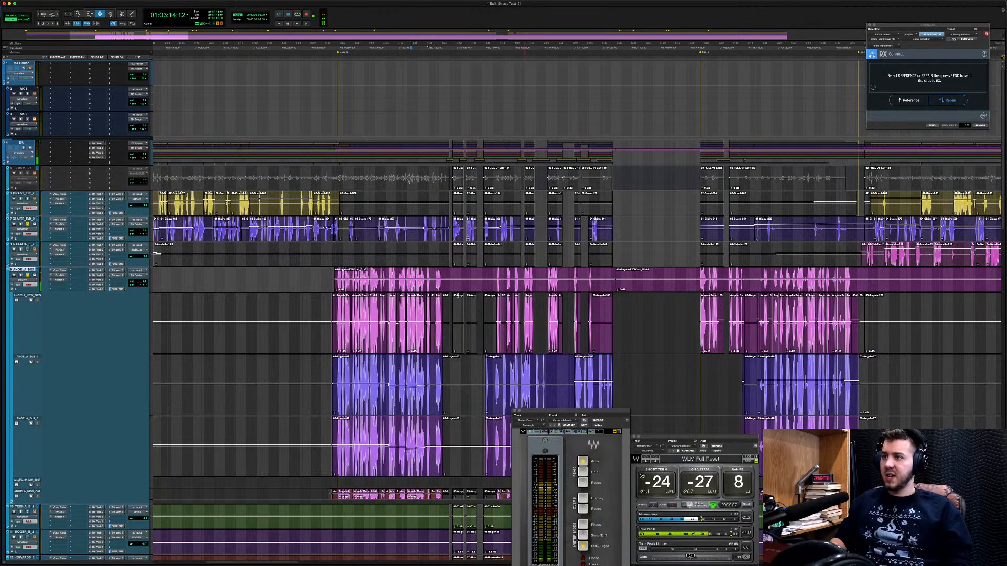
Audition the rendered clip against the earlier playlist lane through the passage from about 01:03:15.
click(434, 285)
key(t)
key(t)
key(t)
key(t)
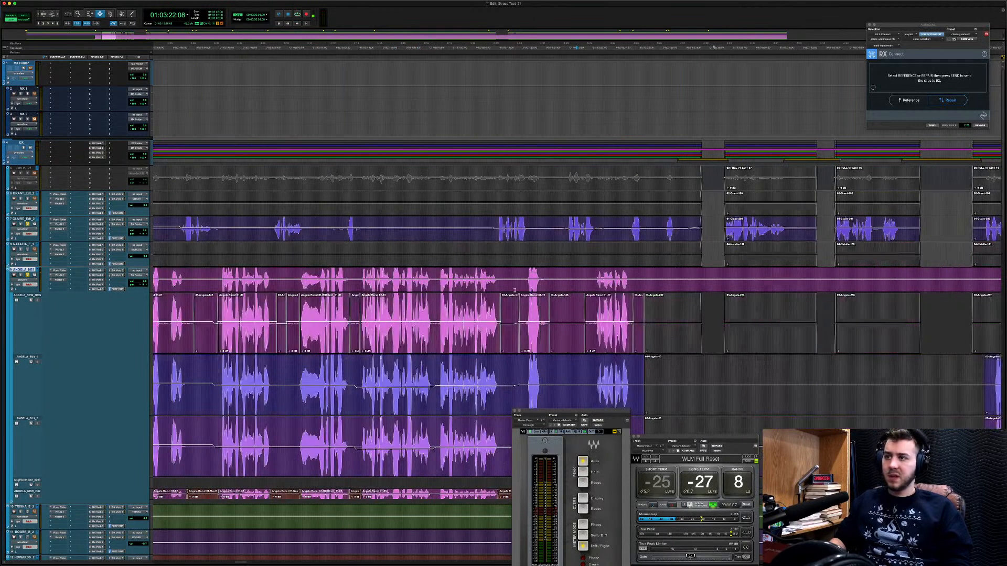
click(282, 283)
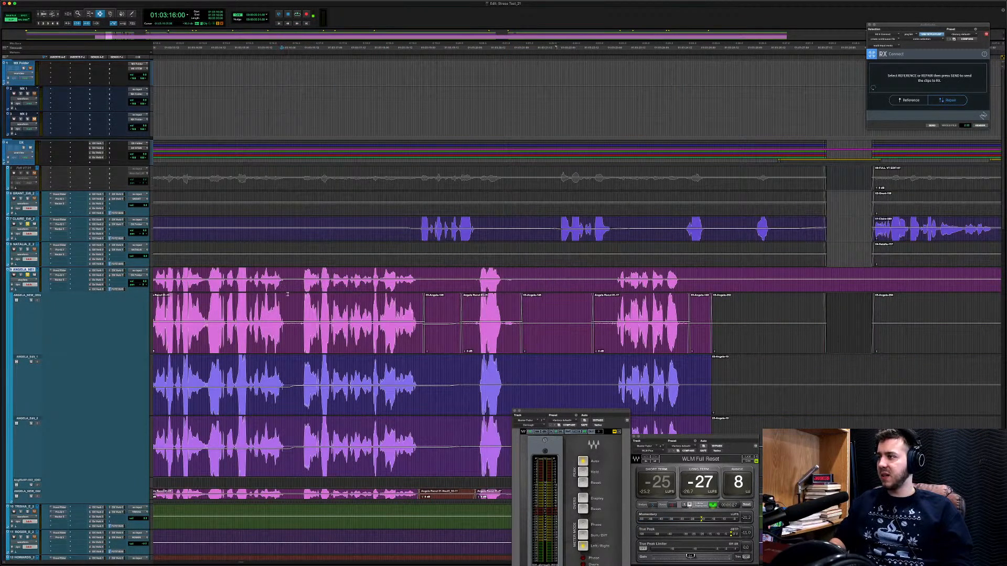
click(273, 274)
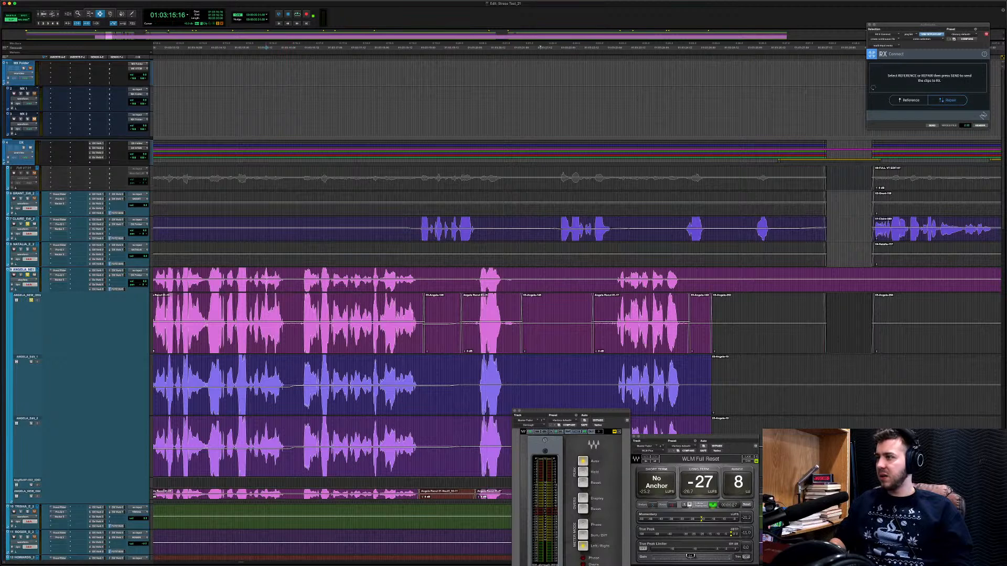
key(space)
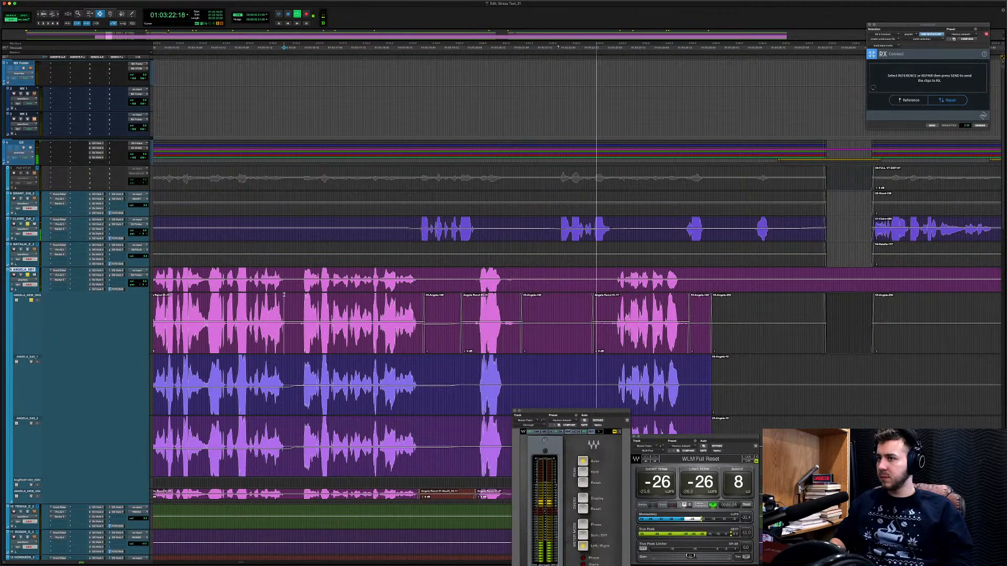
key(space)
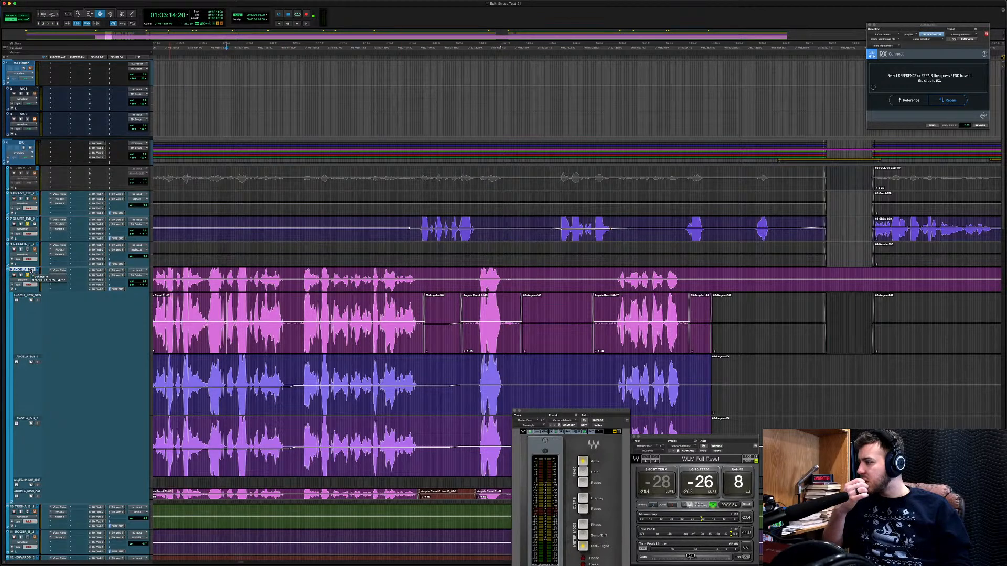
Rename the dialogue track so that its name ends in "Edit 3".
double_click(31, 271)
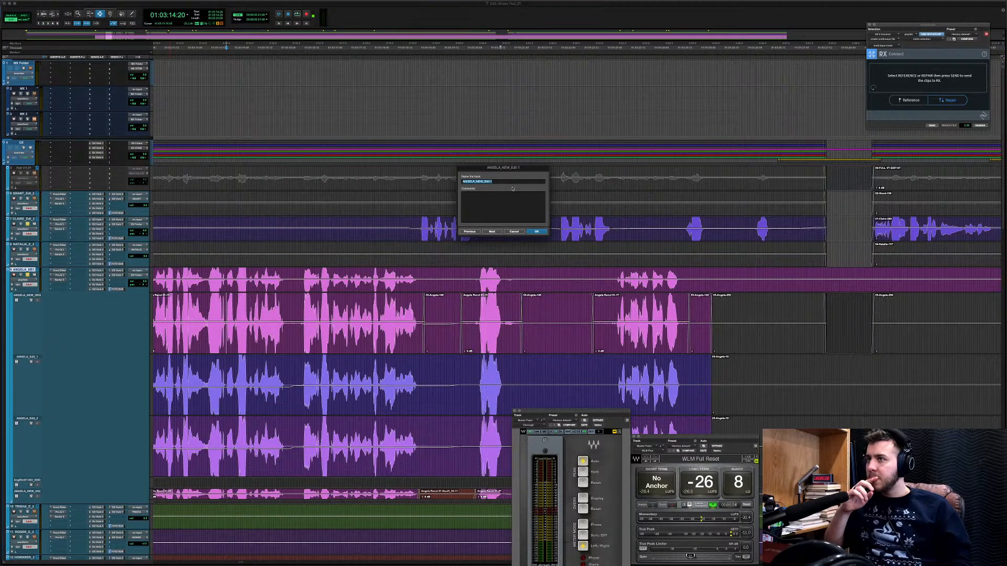
key(Right)
key(BackSpace)
text(3)
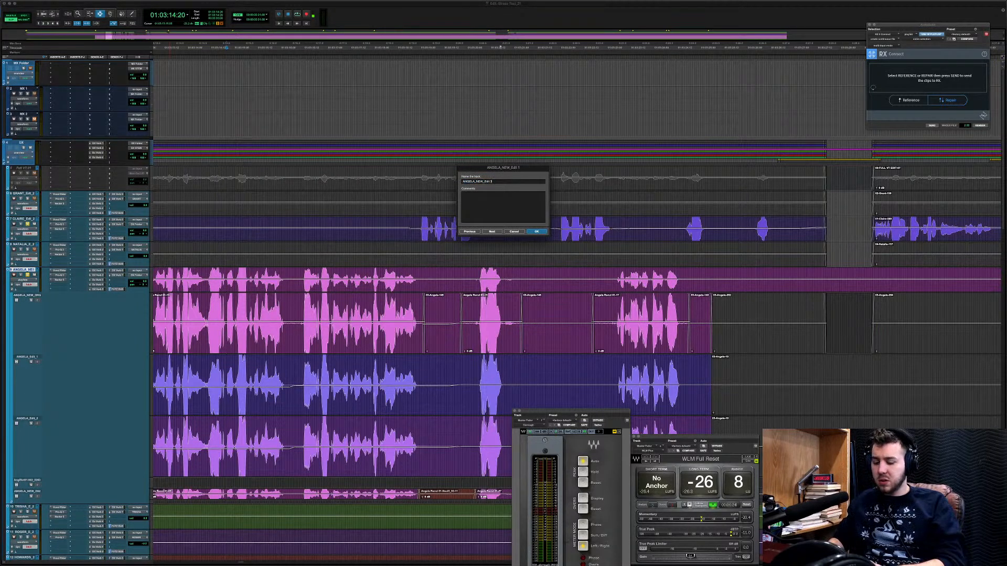
key(Return)
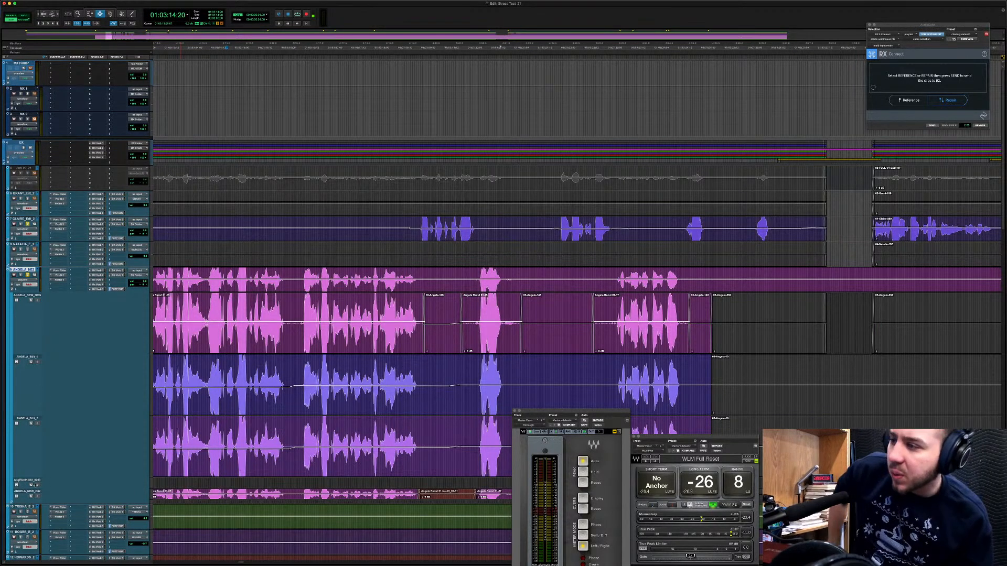
scroll(433, 351, down, 4)
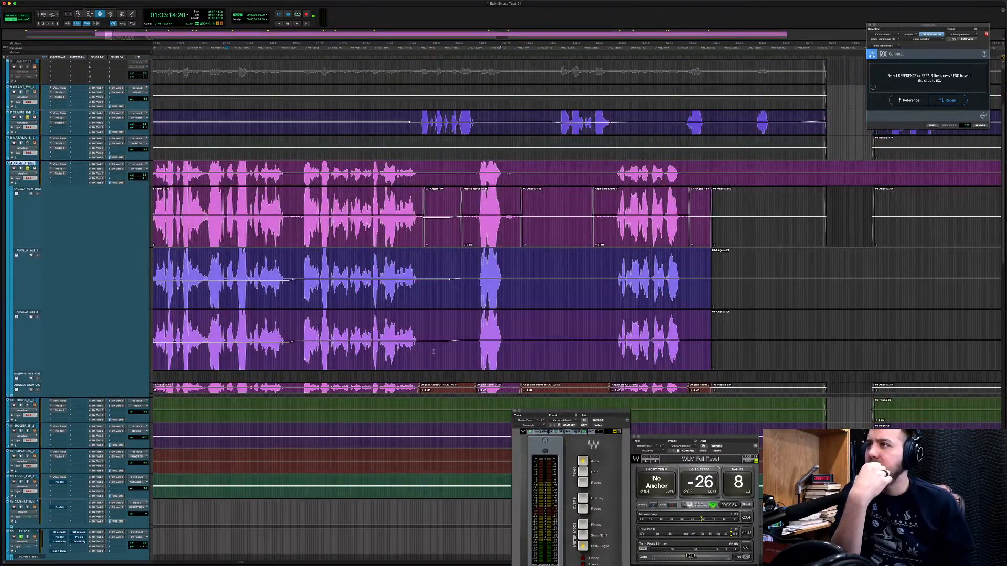
scroll(447, 224, down, 2)
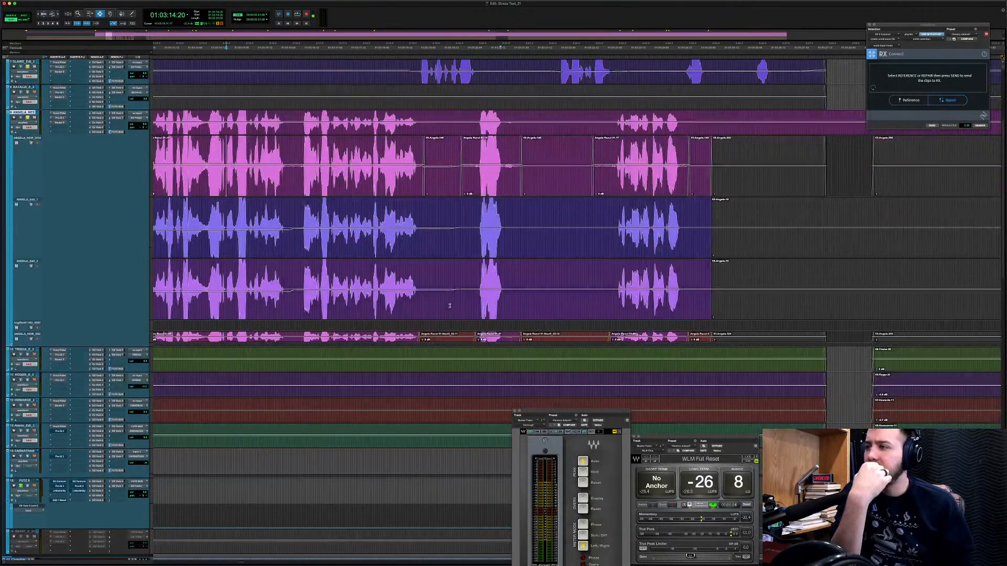
Audition the lowest playlist lane from about 01:03:18, and move it directly beneath the main playlist with enlarged lanes.
click(413, 335)
key(shift+s)
key(space)
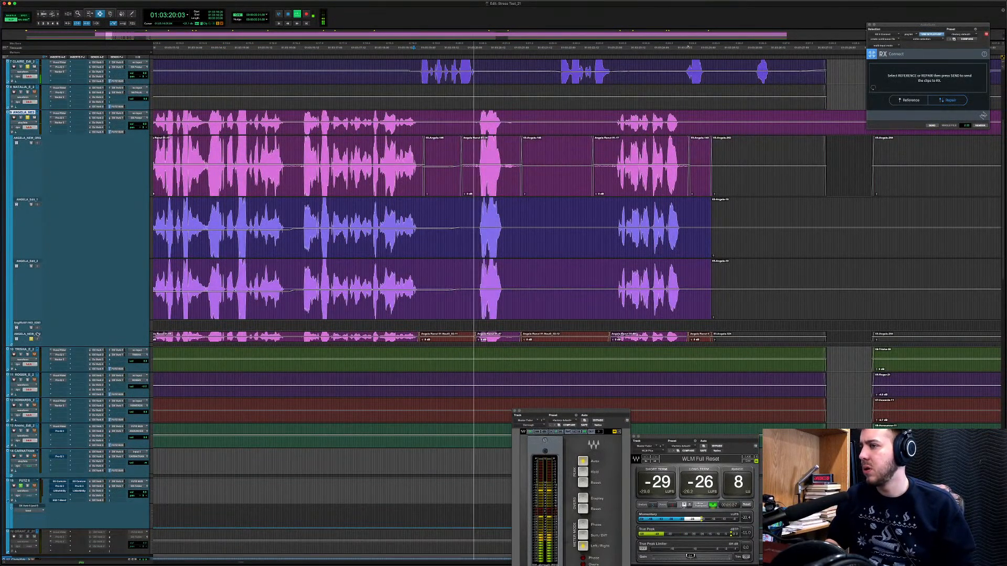
key(space)
drag(37, 334, 26, 140)
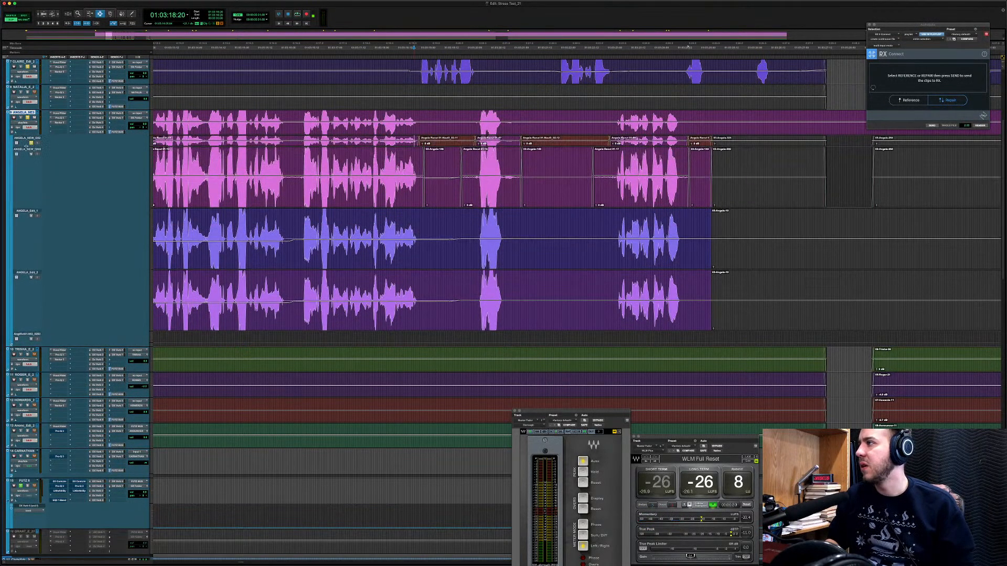
scroll(388, 178, up, 5)
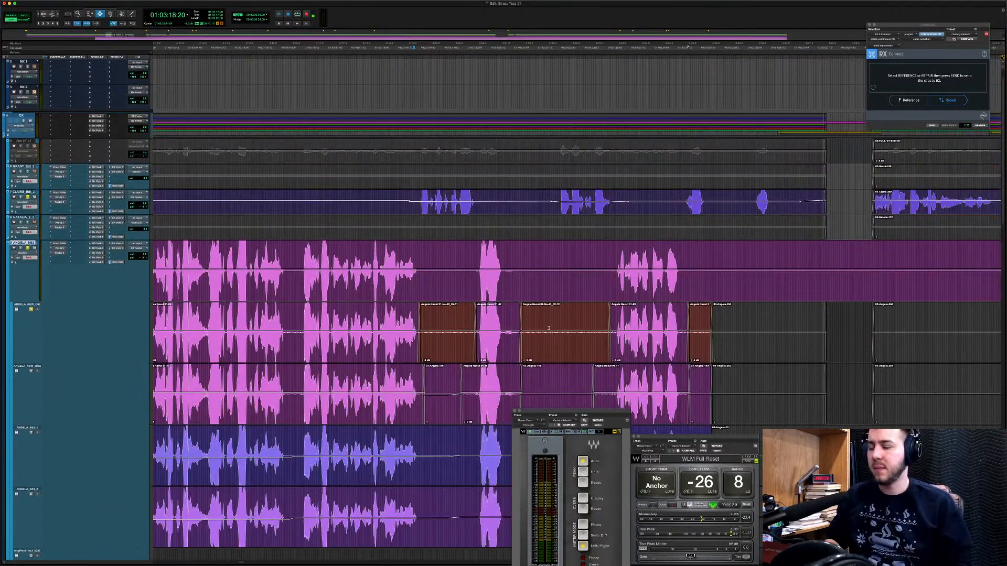
Examine the fill clips between phrases in the upper playlist lane, and play the rendered dialogue through the passage around 01:03:21.
drag(413, 319, 476, 321)
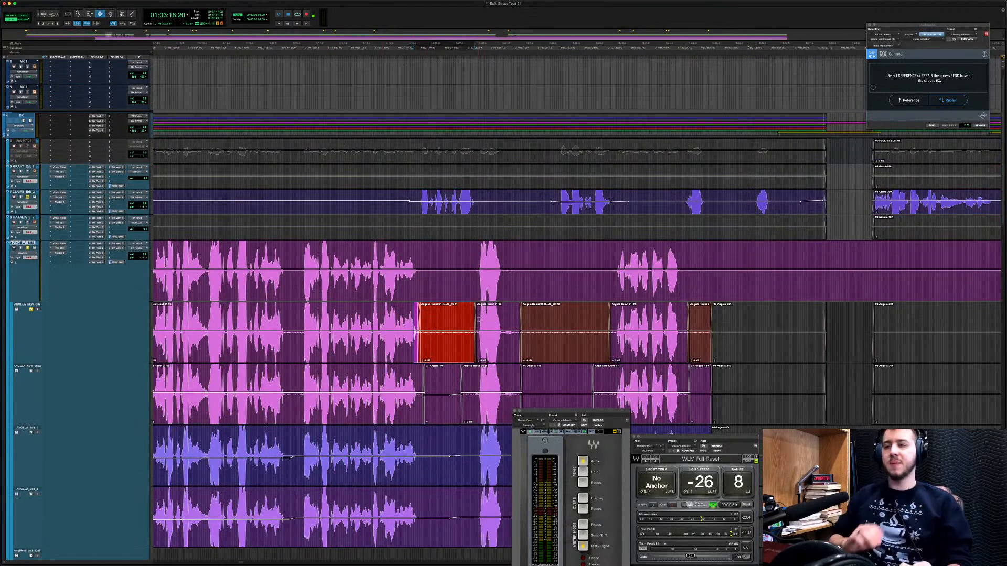
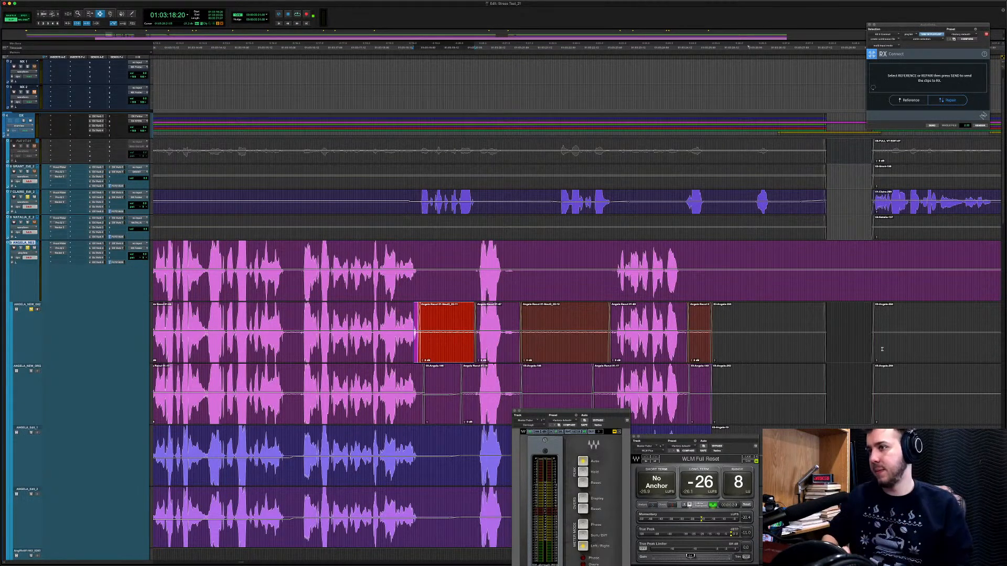
click(543, 341)
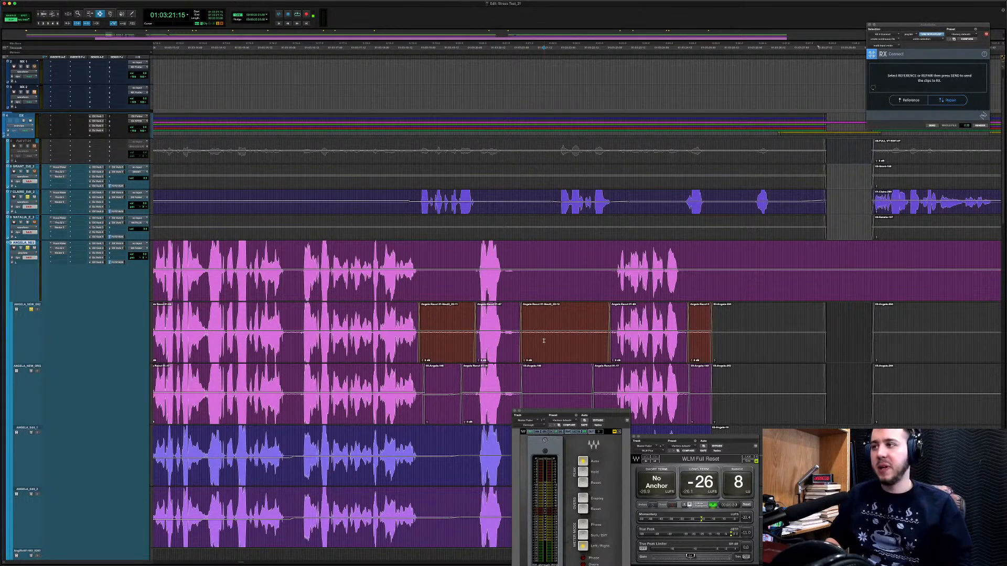
click(461, 331)
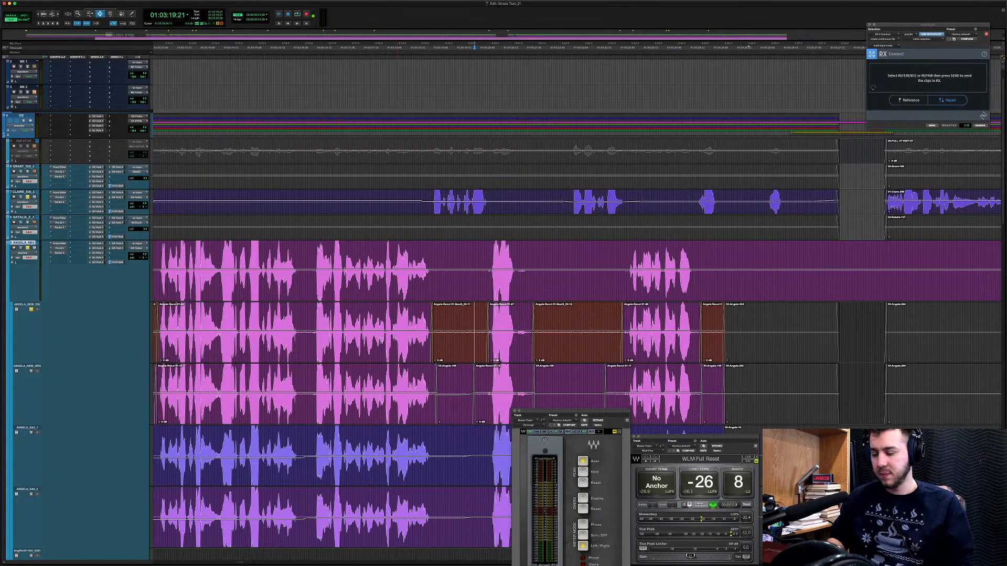
scroll(382, 339, left, 6)
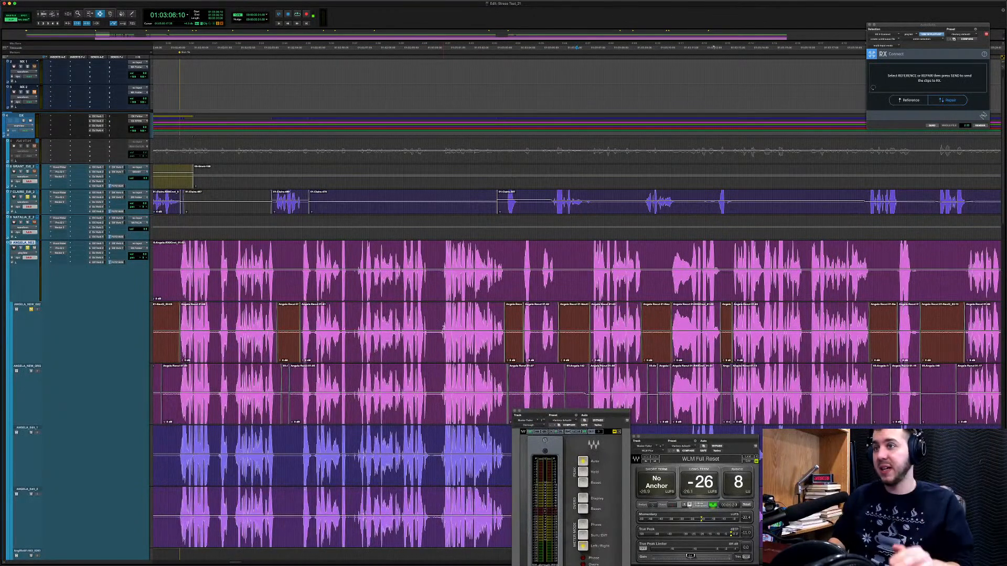
scroll(413, 357, right, 1)
scroll(413, 357, right, 13)
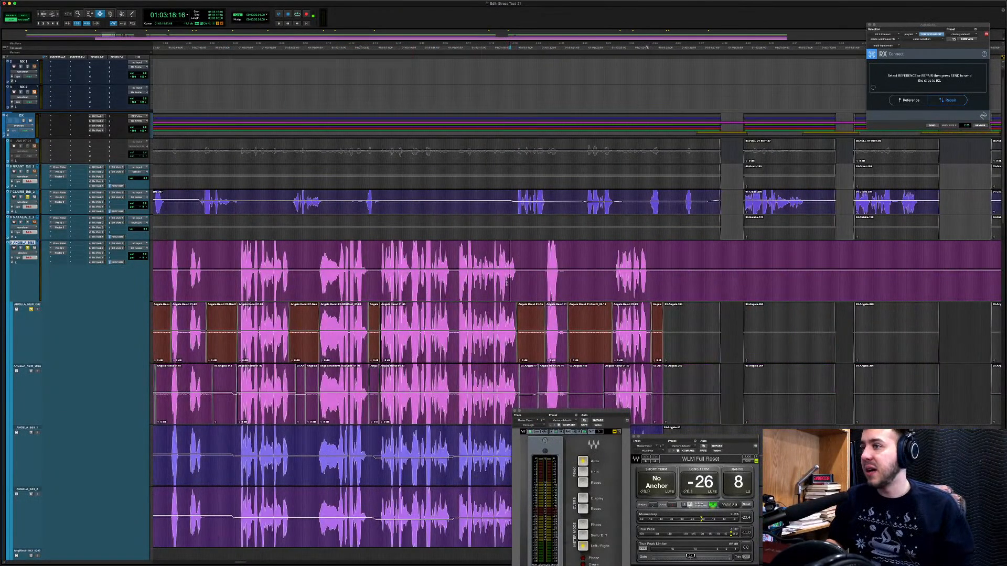
key(space)
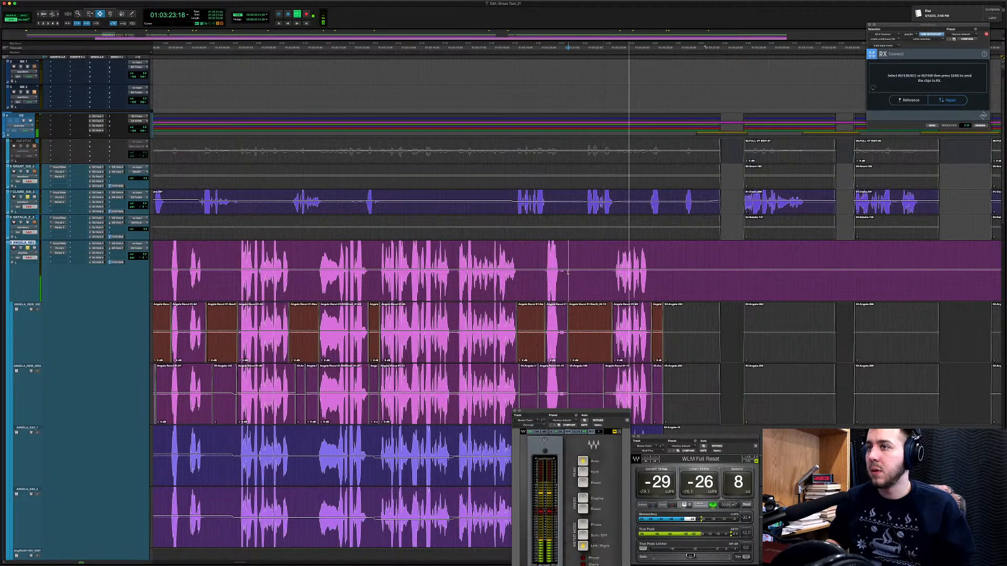
key(space)
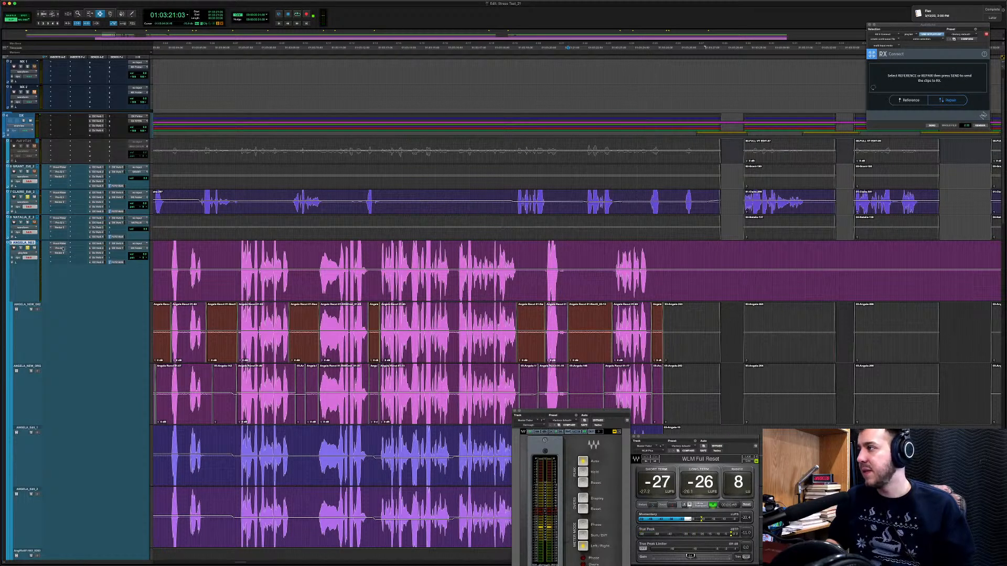
Play the selected phrase starting at 01:03:13:00 while viewing the dialogue track's Pro-Q 3 and Nectar inserts.
click(61, 249)
drag(716, 354, 438, 51)
scroll(525, 315, up, 1)
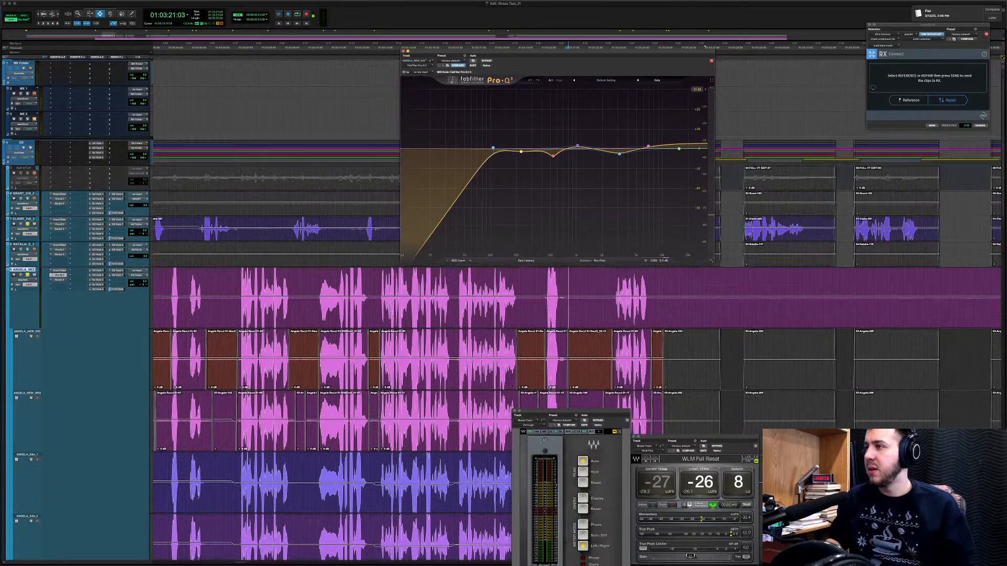
key(space)
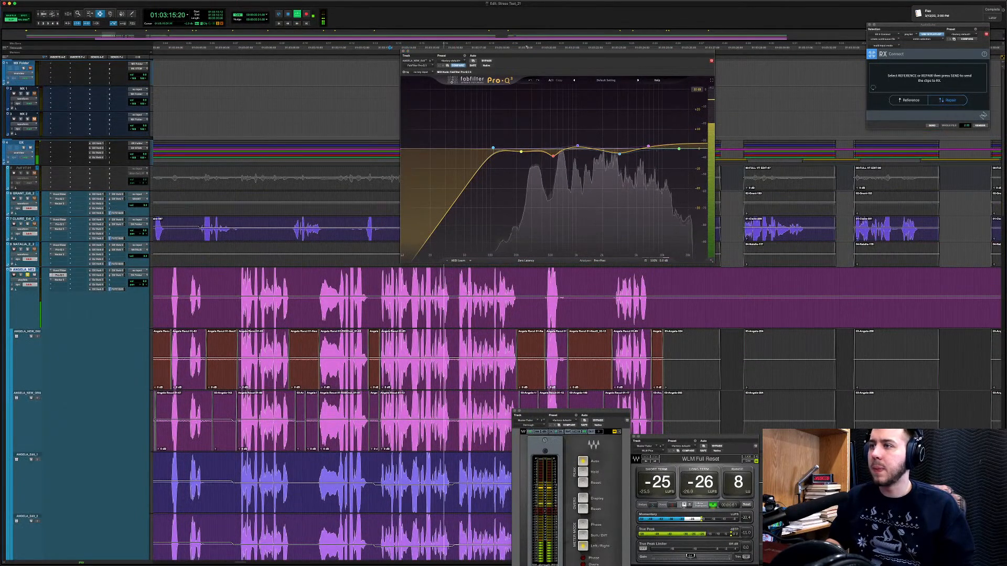
key(space)
drag(520, 296, 378, 297)
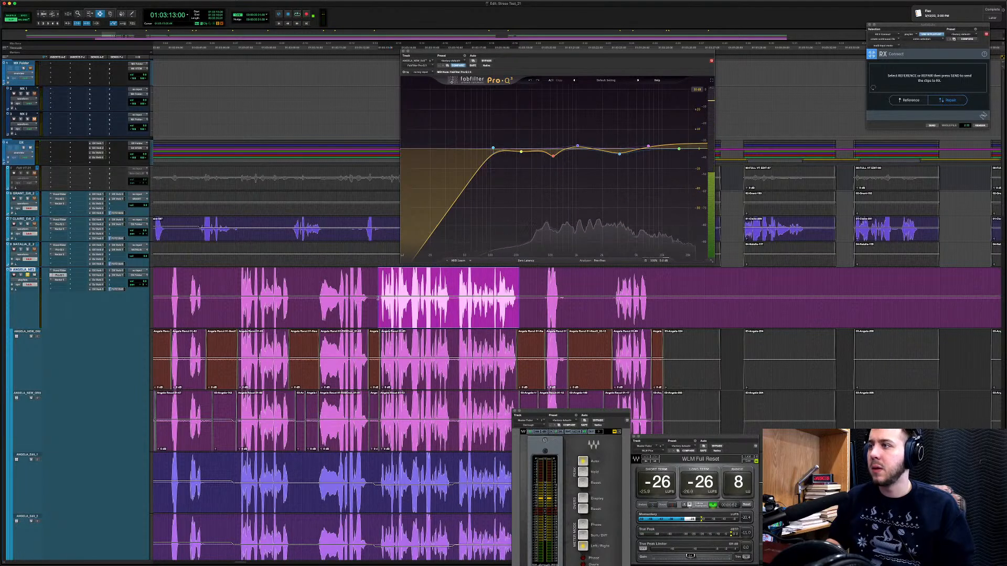
key(space)
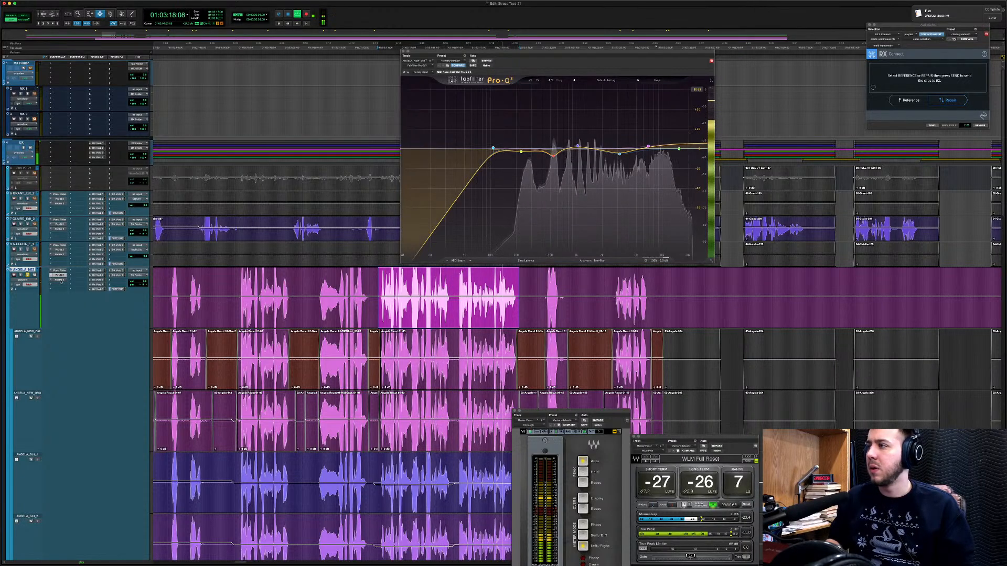
click(59, 281)
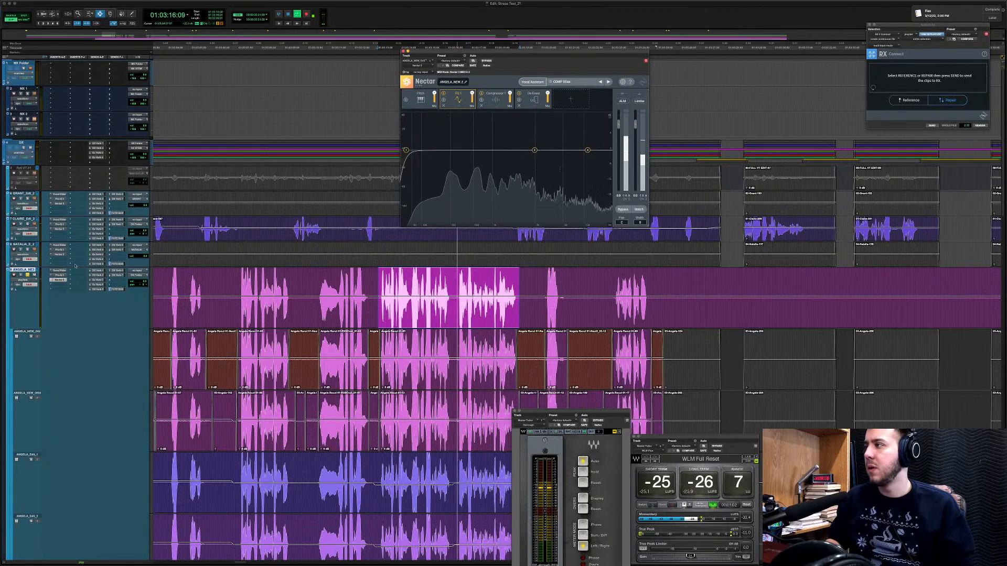
Set a high-cut band at the upper end of the dialogue track's Pro-Q 3 curve, tuning its frequency and Q during playback.
click(59, 275)
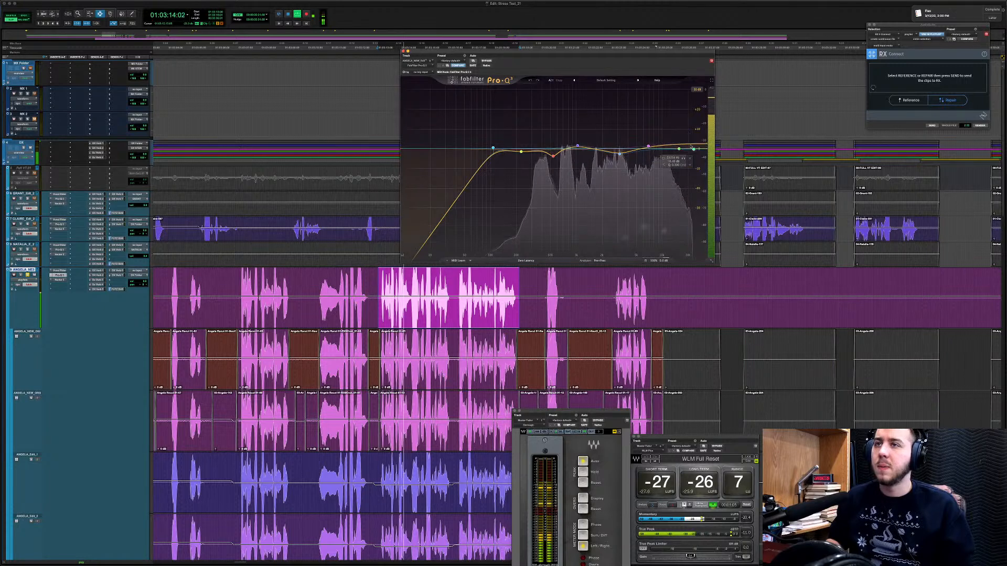
drag(692, 149, 679, 149)
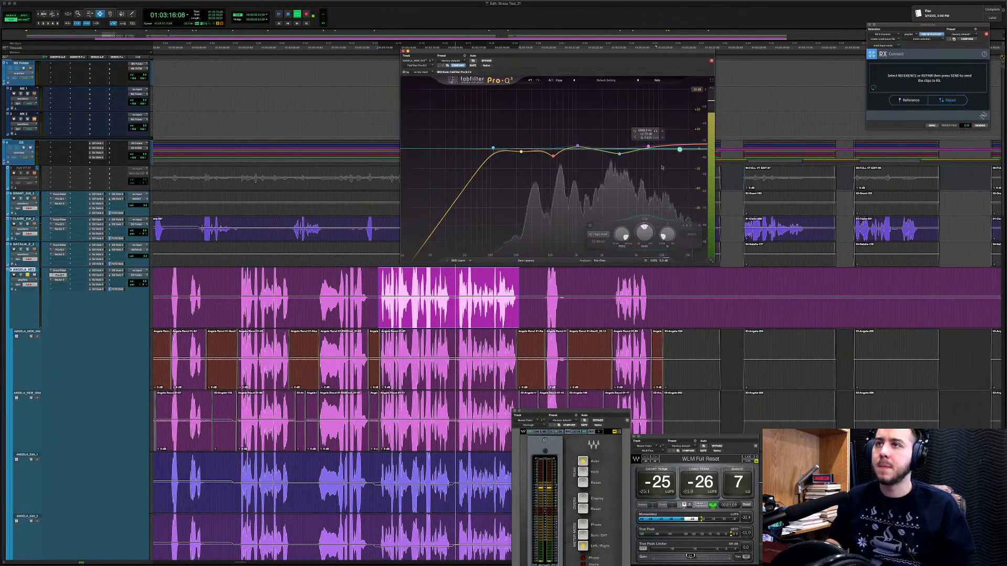
mouse_move(664, 165)
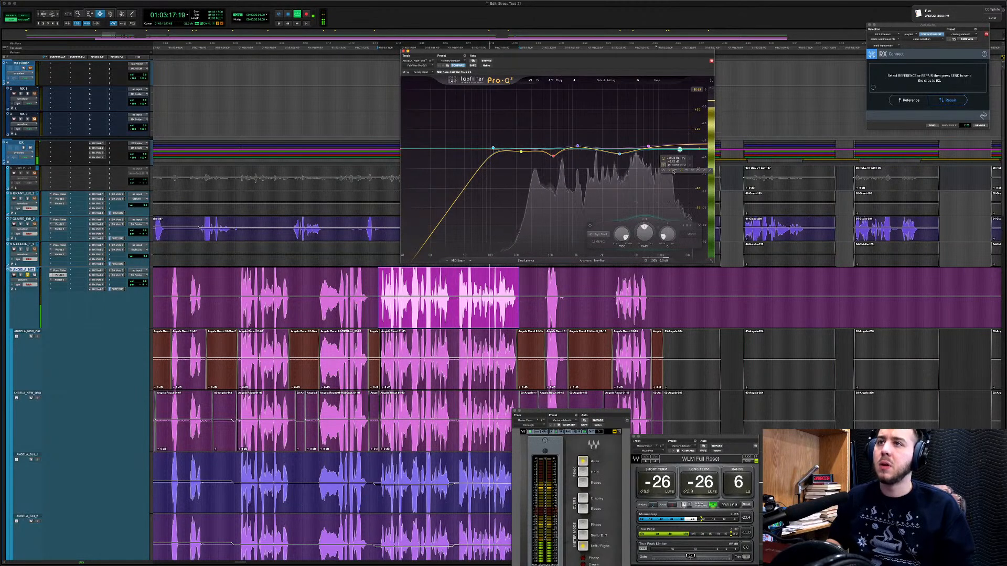
click(701, 172)
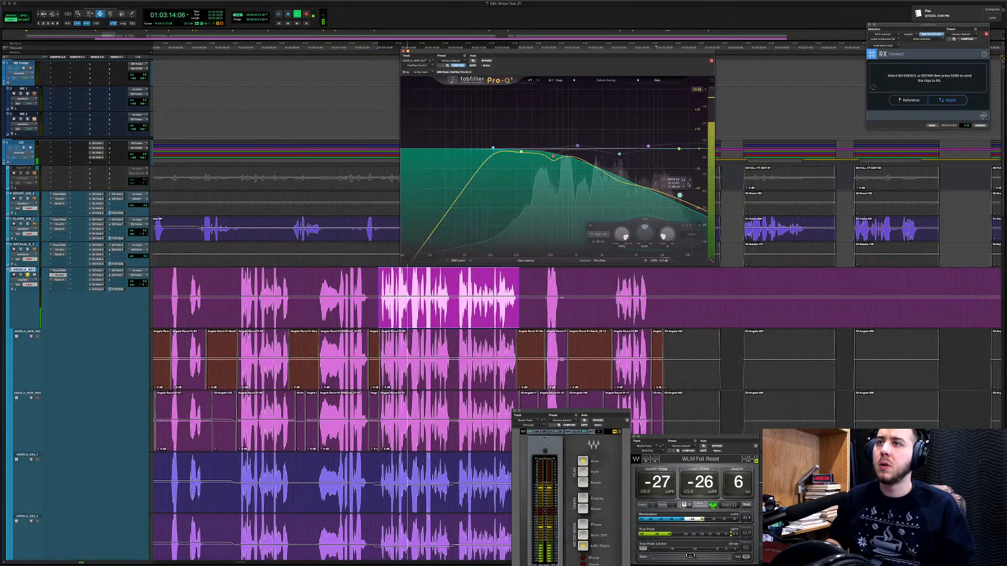
drag(679, 190, 688, 149)
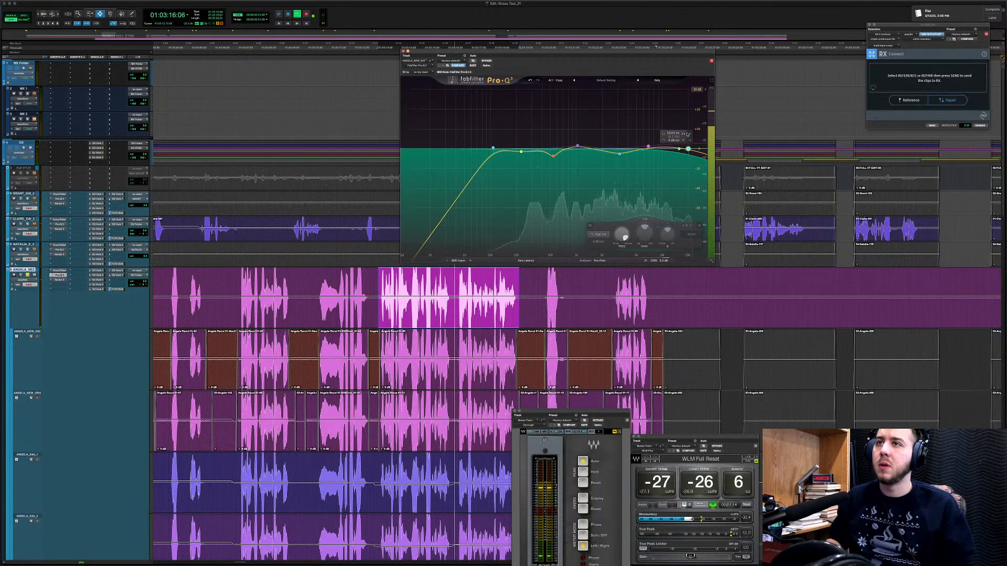
scroll(689, 151, up, 3)
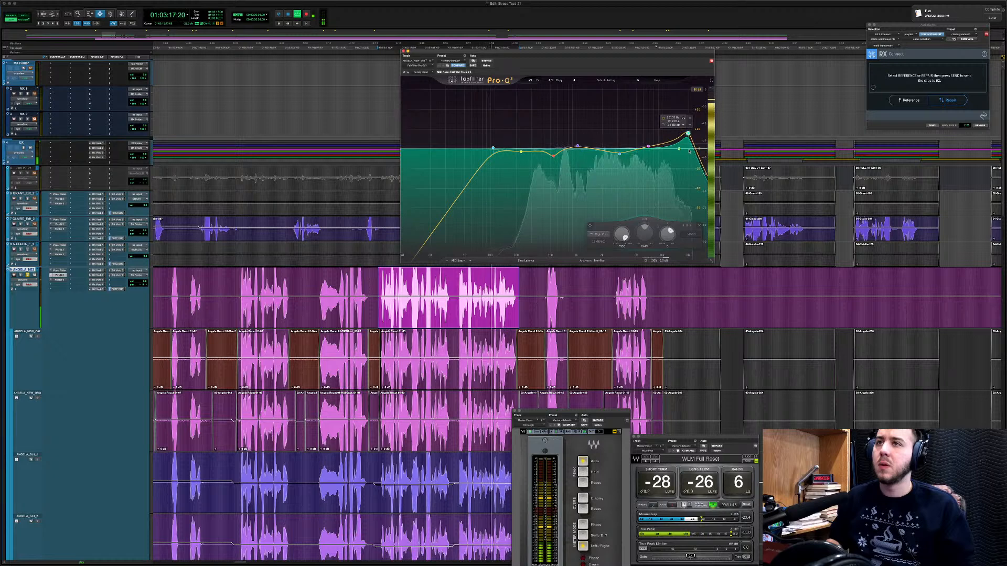
scroll(689, 151, down, 3)
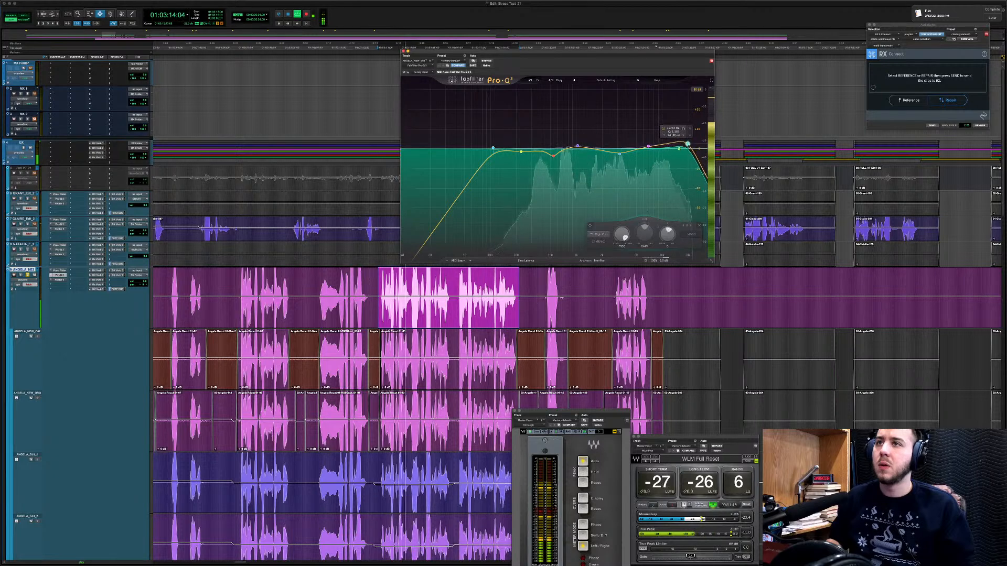
drag(691, 150, 682, 151)
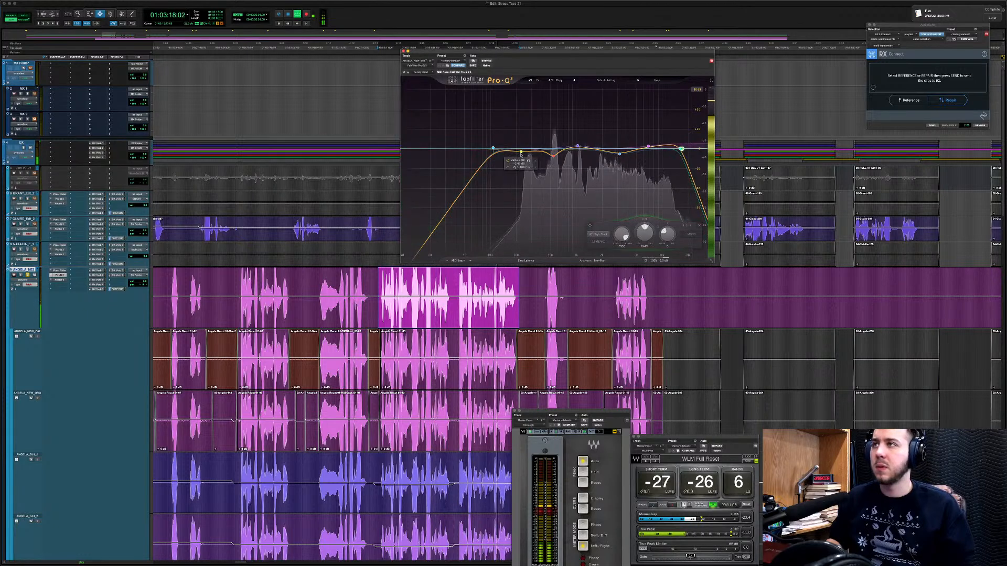
Steepen the low-cut band in Pro-Q 3, raise its cutoff frequency, and audition the equalized dialogue.
click(459, 301)
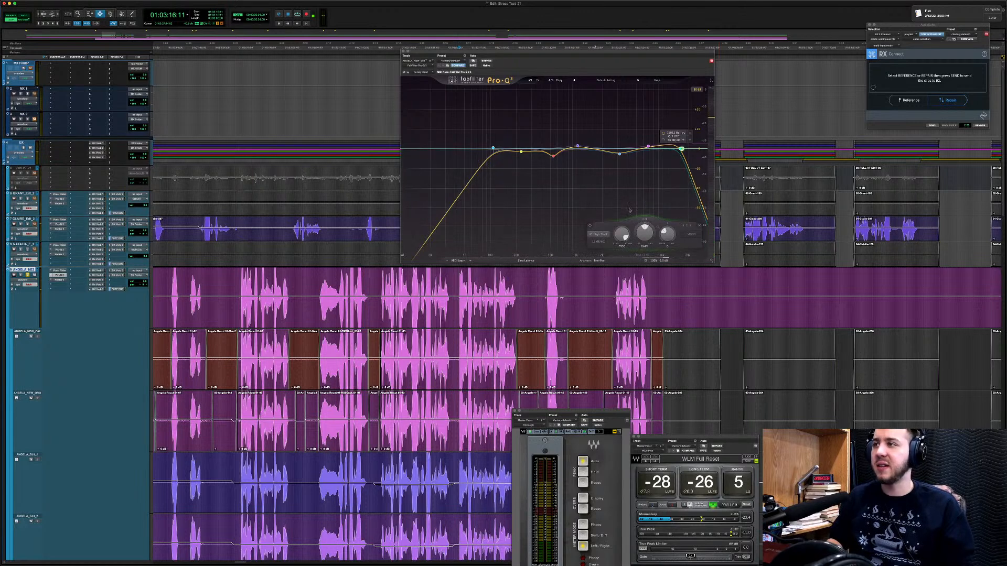
click(493, 148)
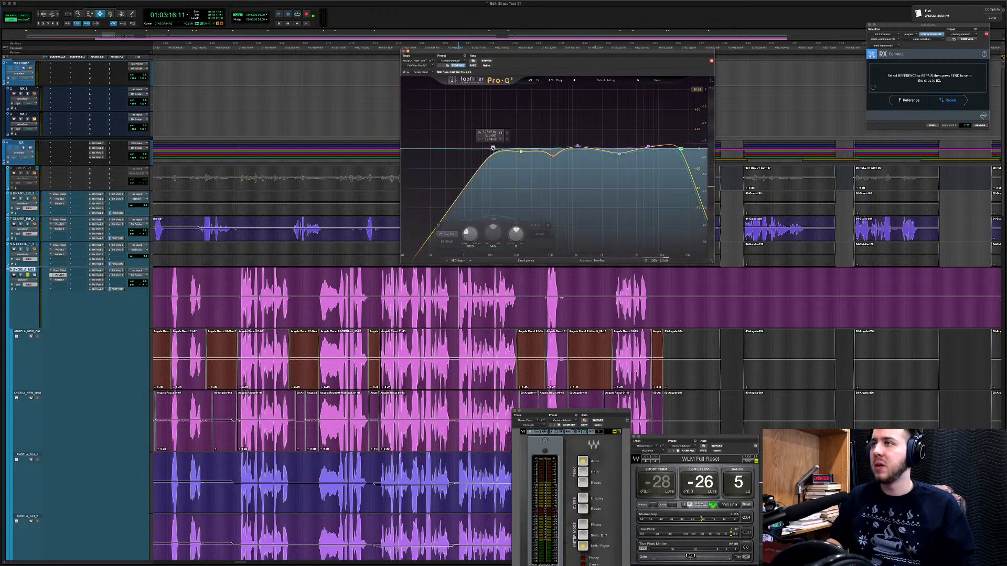
mouse_move(493, 148)
mouse_down()
mouse_move(474, 148)
mouse_move(487, 149)
mouse_up()
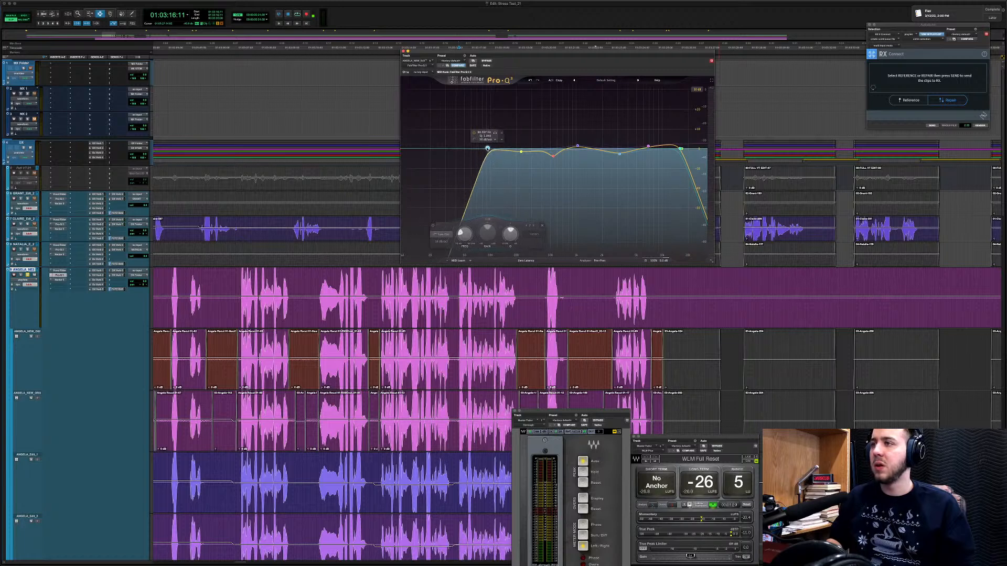
alt+shift+click(488, 149)
key(space)
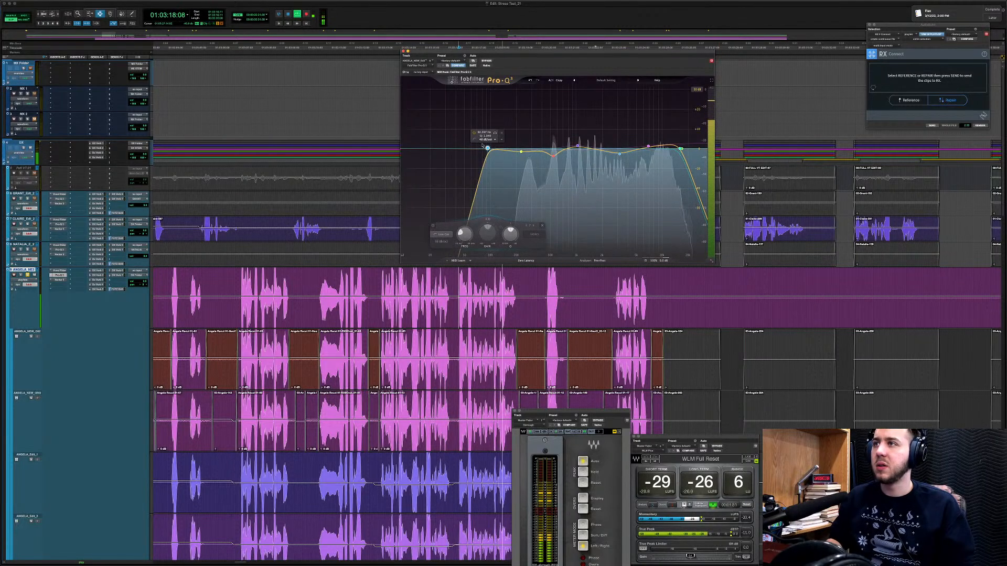
drag(487, 148, 502, 148)
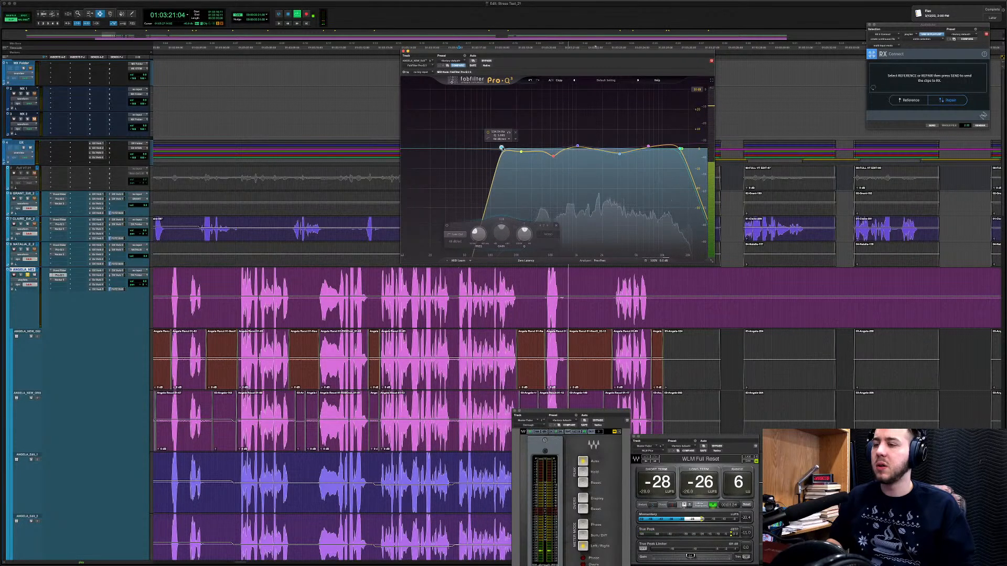
key(space)
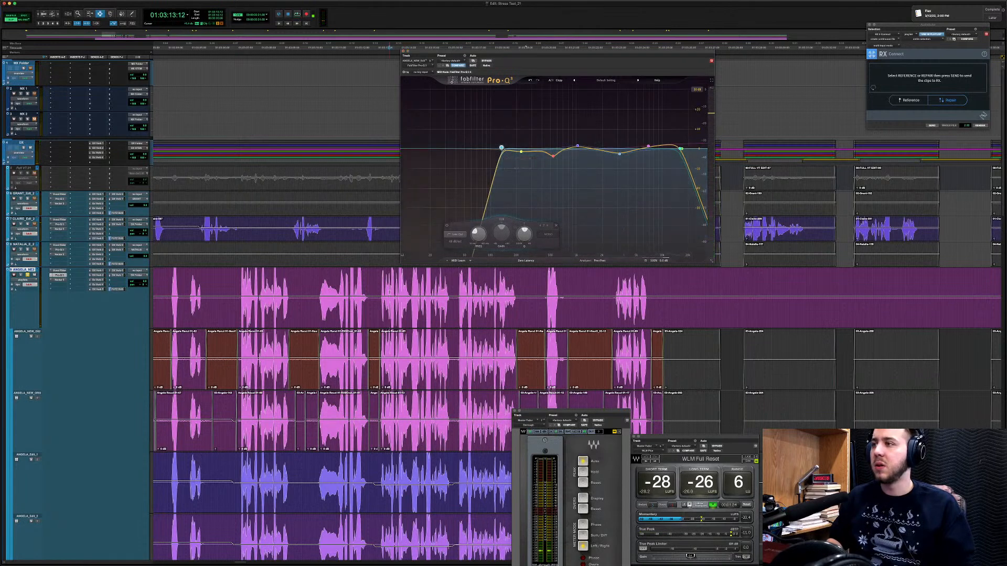
key(space)
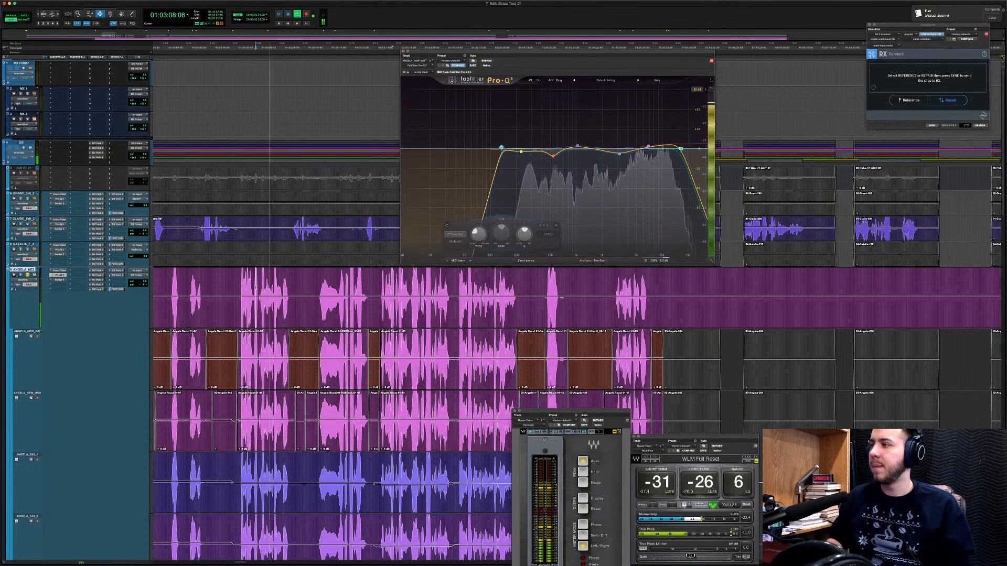
key(space)
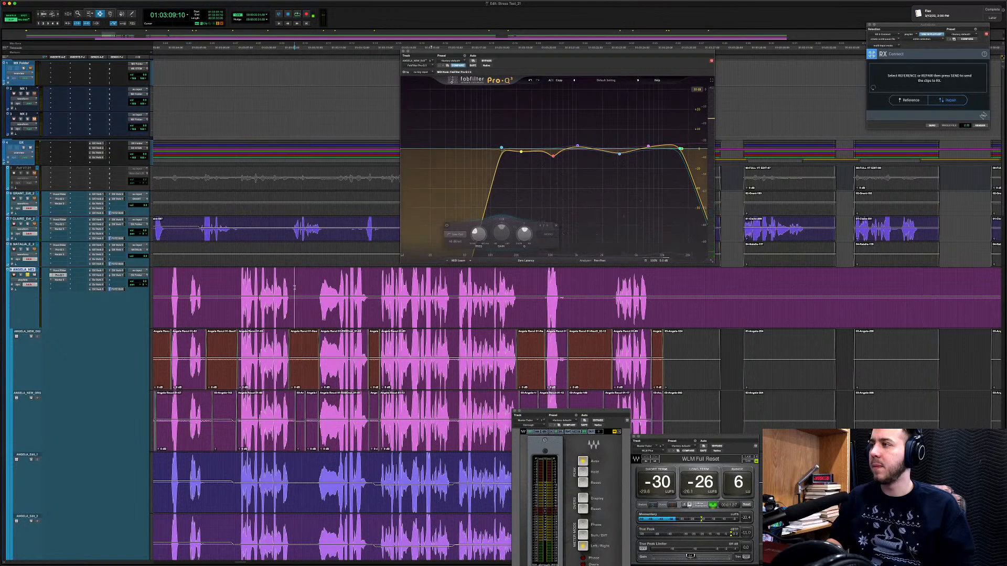
Play the rendered clip from about 01:02:51, slightly boost the midrange EQ band, and raise the high shelf while lowering its frequency.
scroll(294, 288, down, 10)
scroll(294, 288, up, 10)
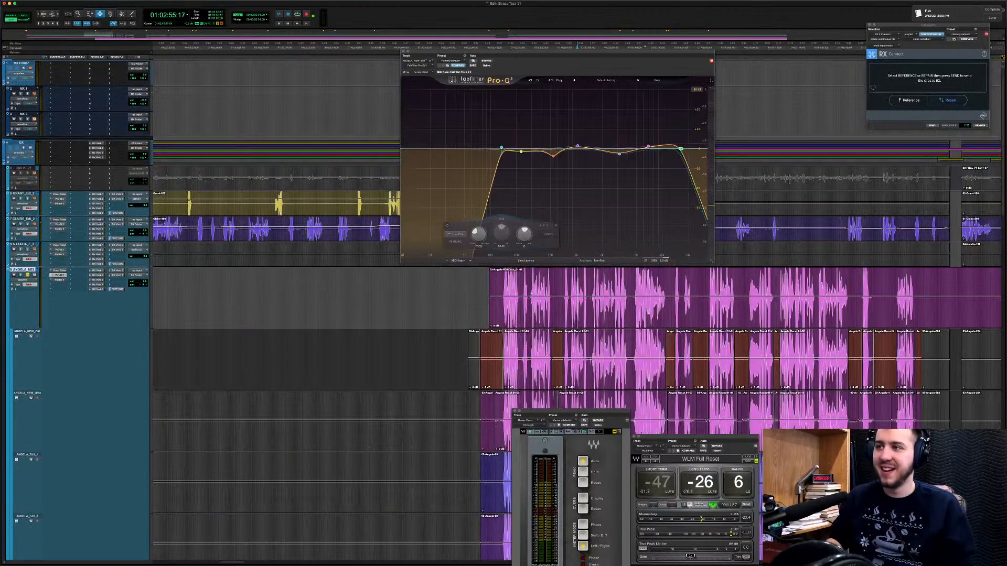
key(space)
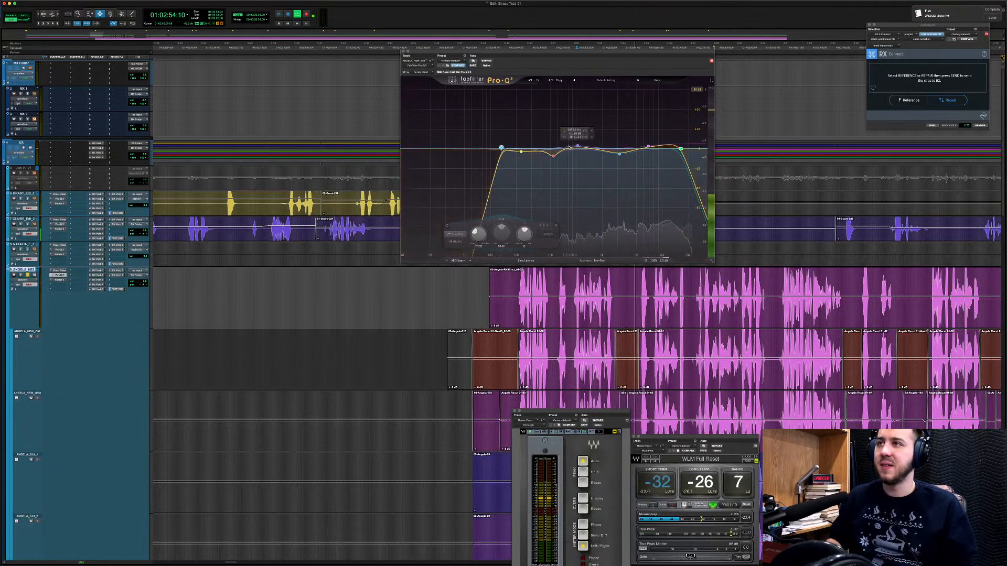
mouse_move(577, 147)
mouse_down()
mouse_move(577, 132)
mouse_move(577, 145)
mouse_up()
drag(648, 147, 634, 138)
key(space)
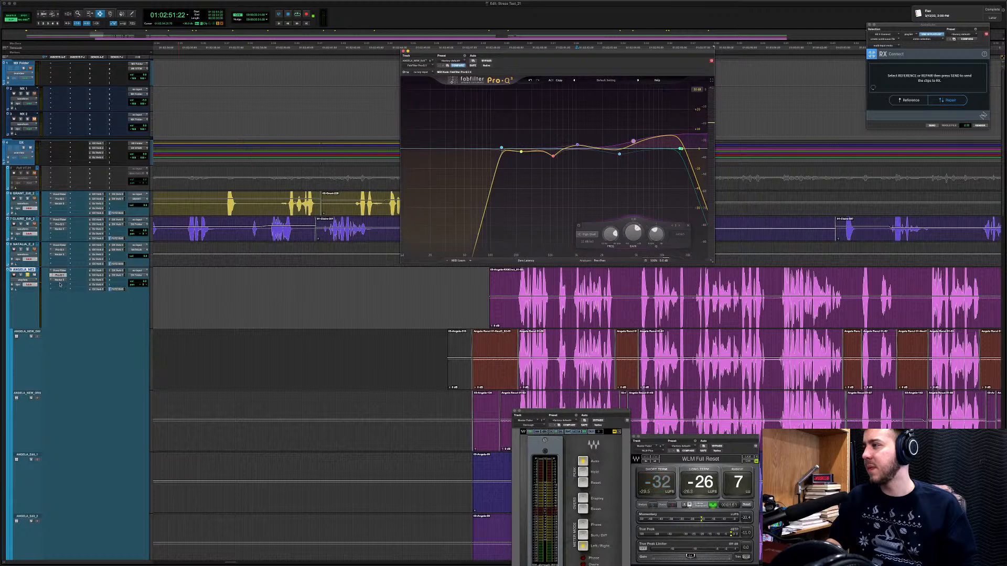
Open the dialogue track's Nectar insert and add a Gate module to the end of its chain.
click(60, 285)
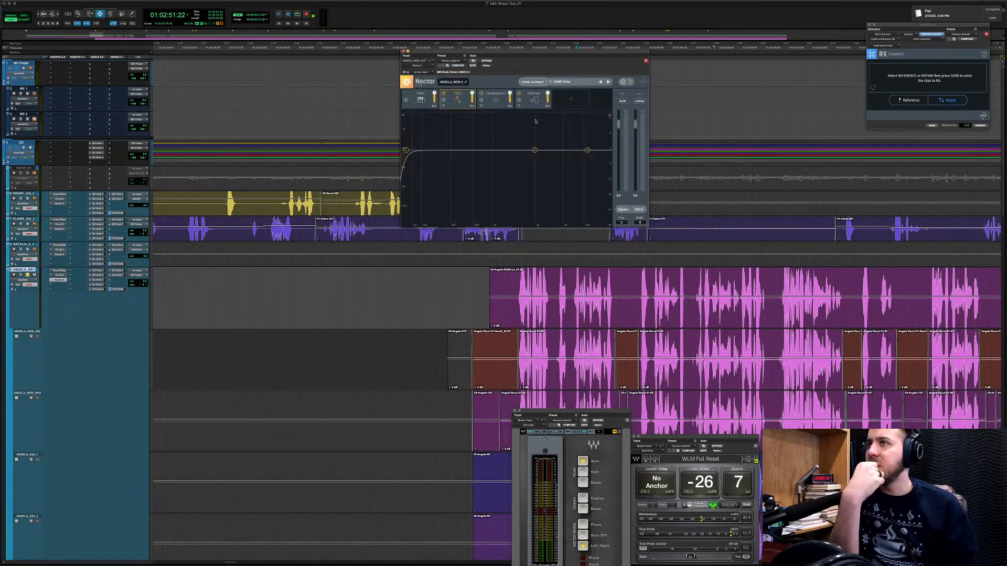
click(570, 101)
click(565, 144)
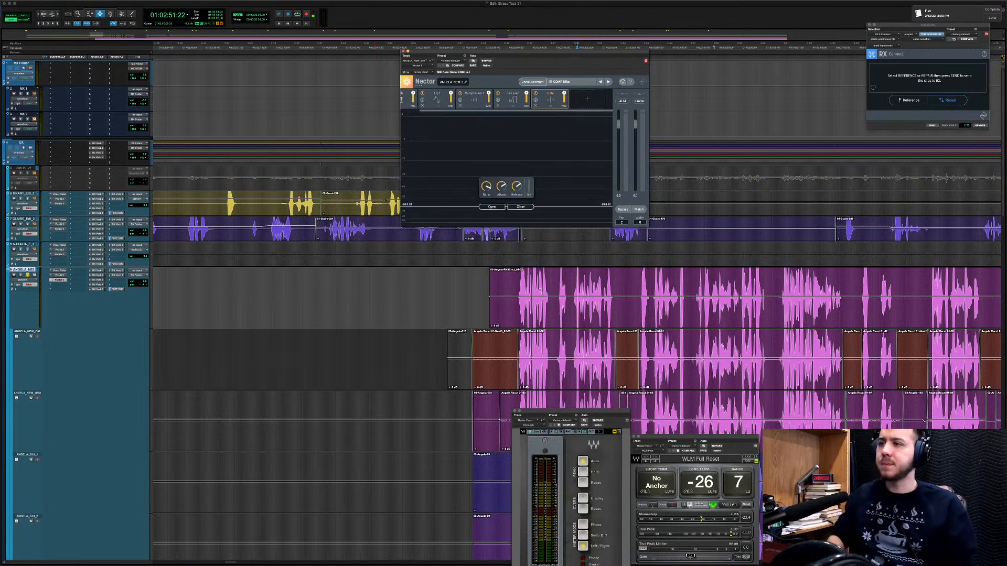
Audition the rendered phrase starting at 01:02:49:10 and the phrase starting at 01:03:10:11 through Nectar's Gate.
drag(519, 291, 619, 288)
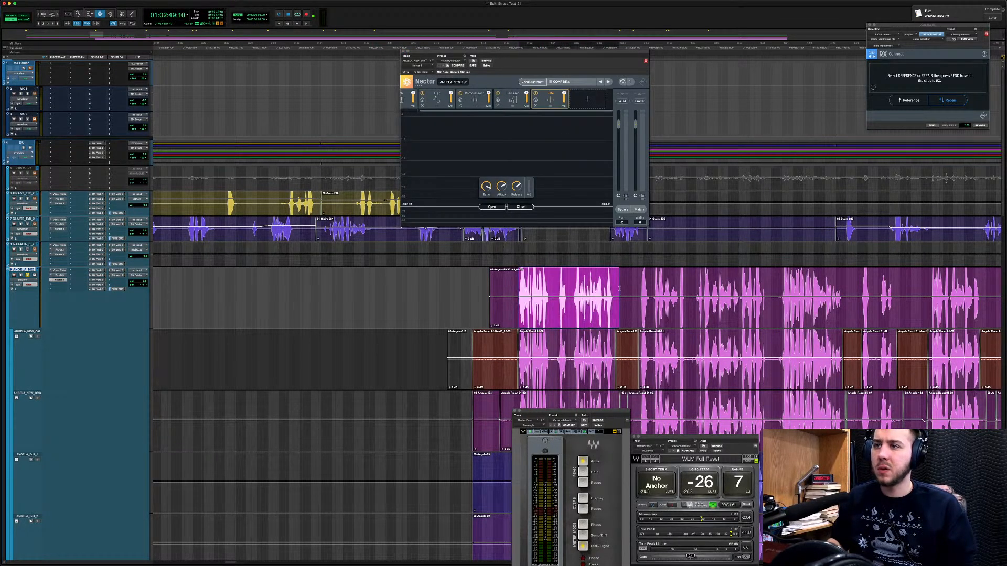
key(space)
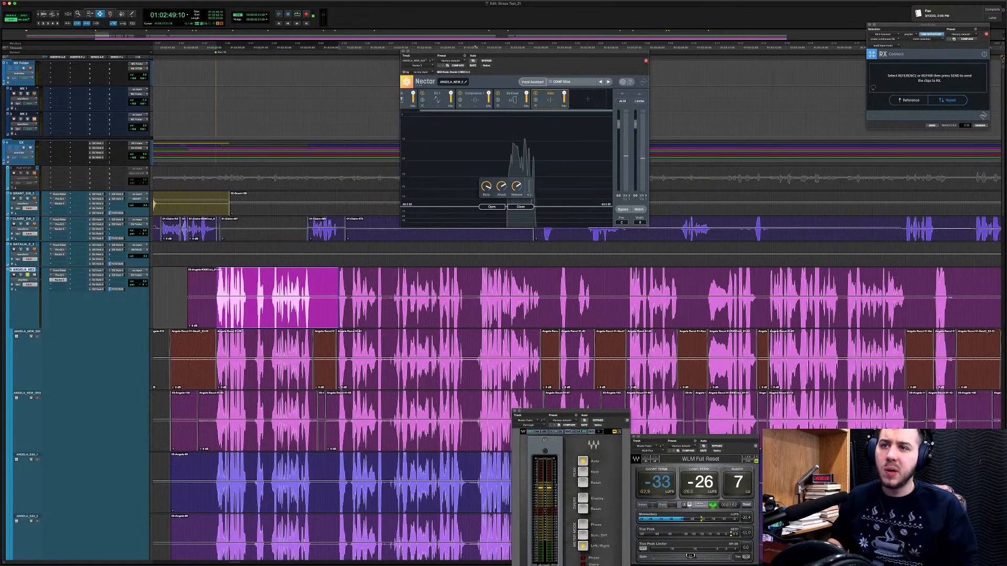
click(740, 295)
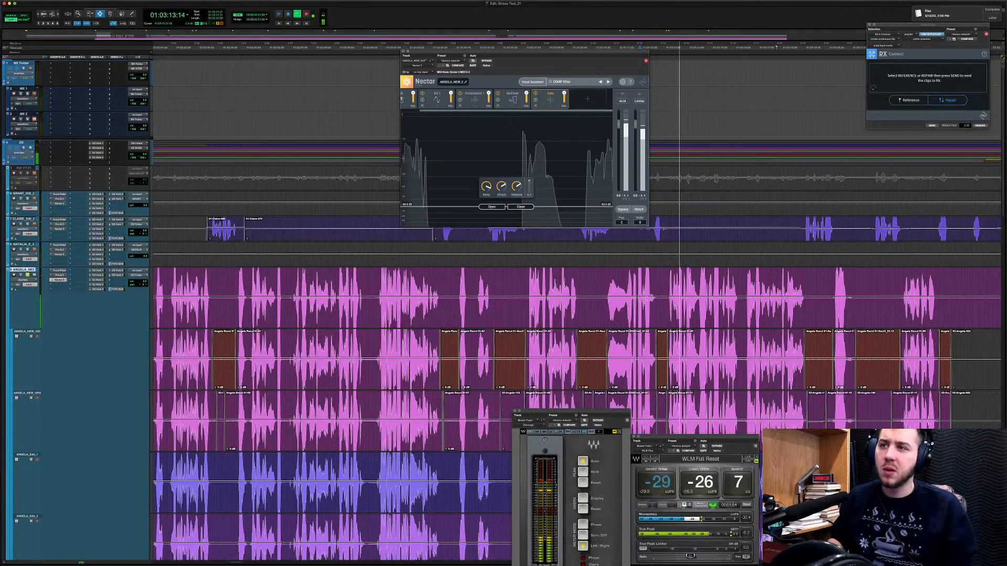
key(space)
drag(606, 297, 736, 298)
key(space)
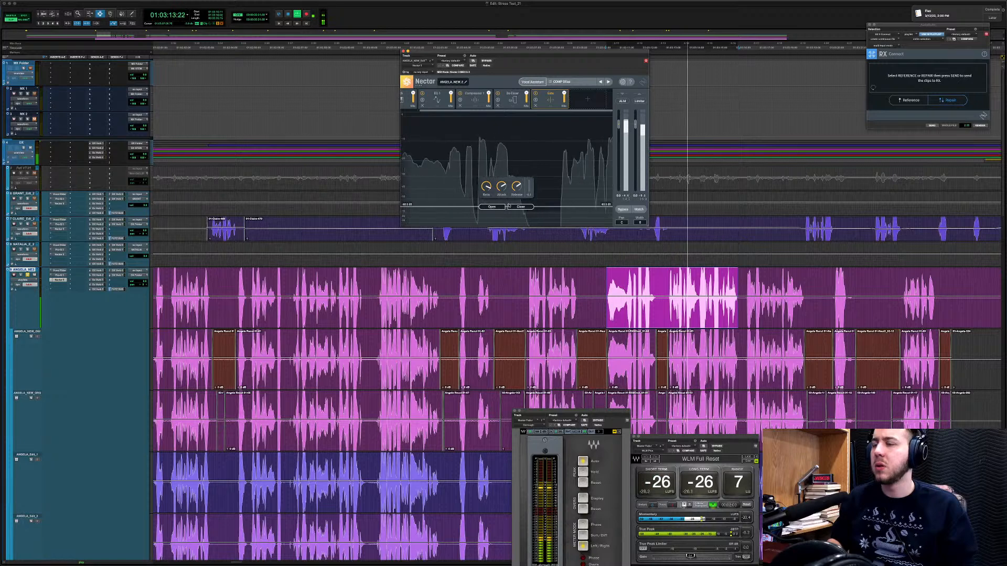
Replay the selected phrase while looking through the foley tracks and their inserts lower in the session.
scroll(233, 306, down, 15)
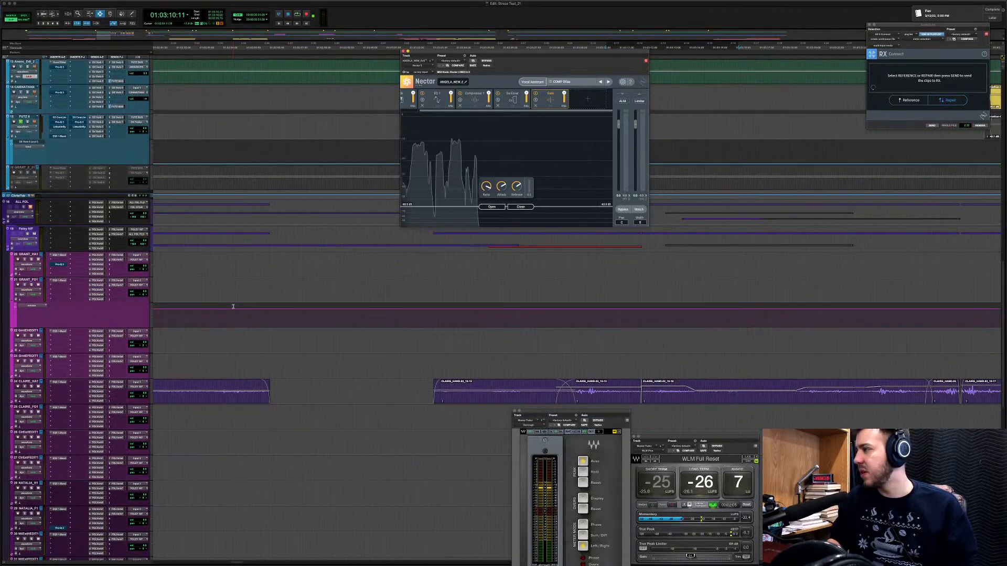
scroll(60, 236, down, 1)
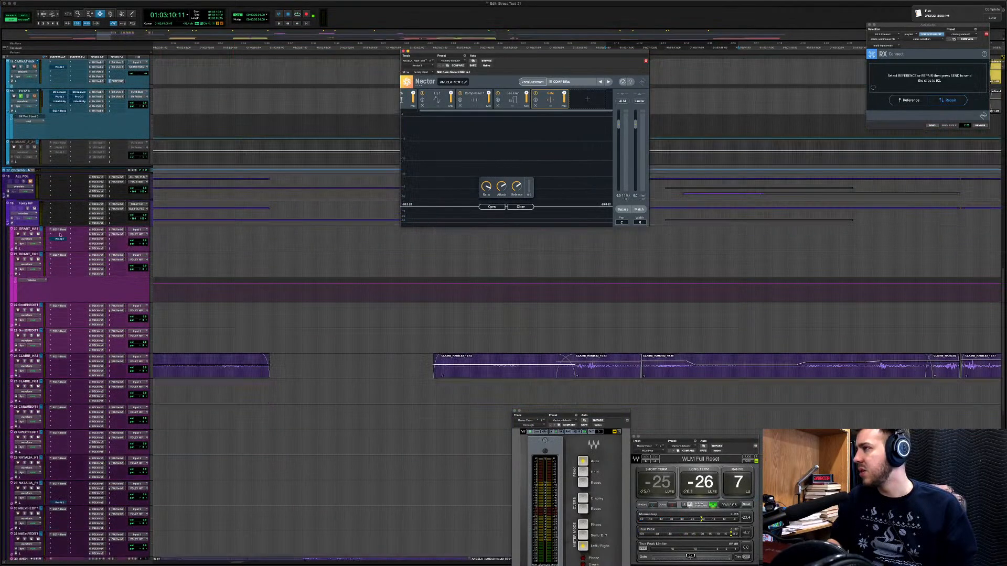
key(space)
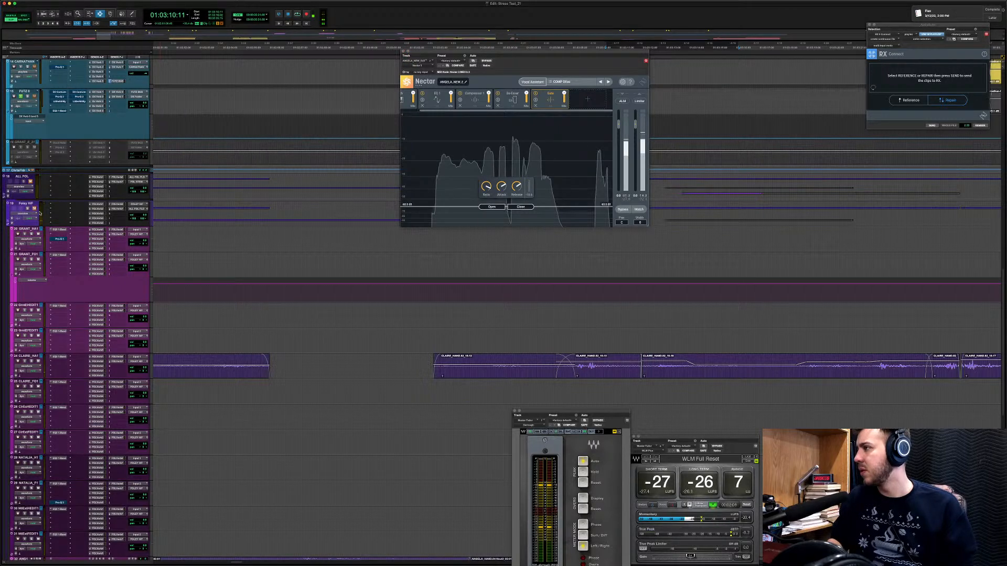
scroll(39, 213, down, 5)
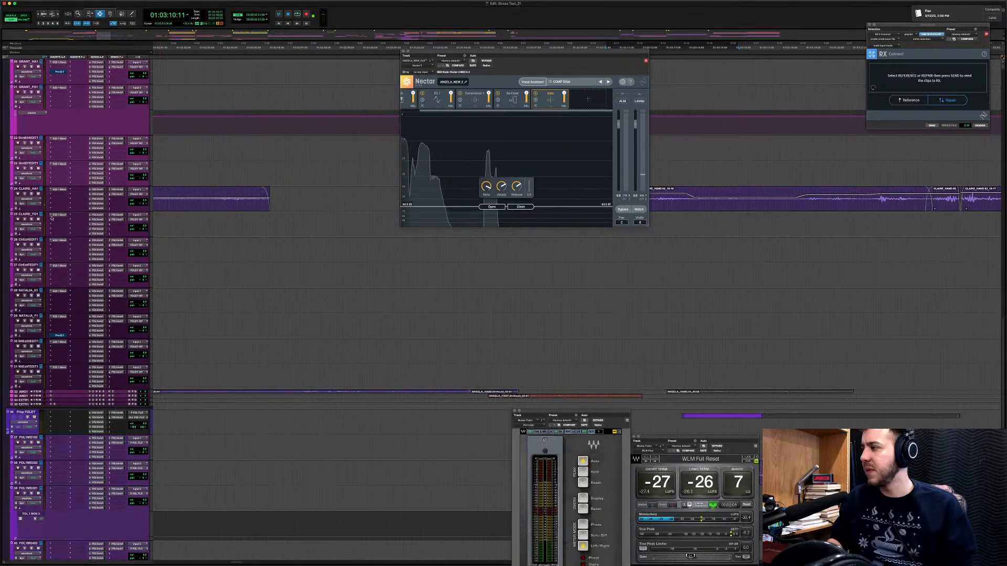
scroll(52, 218, down, 2)
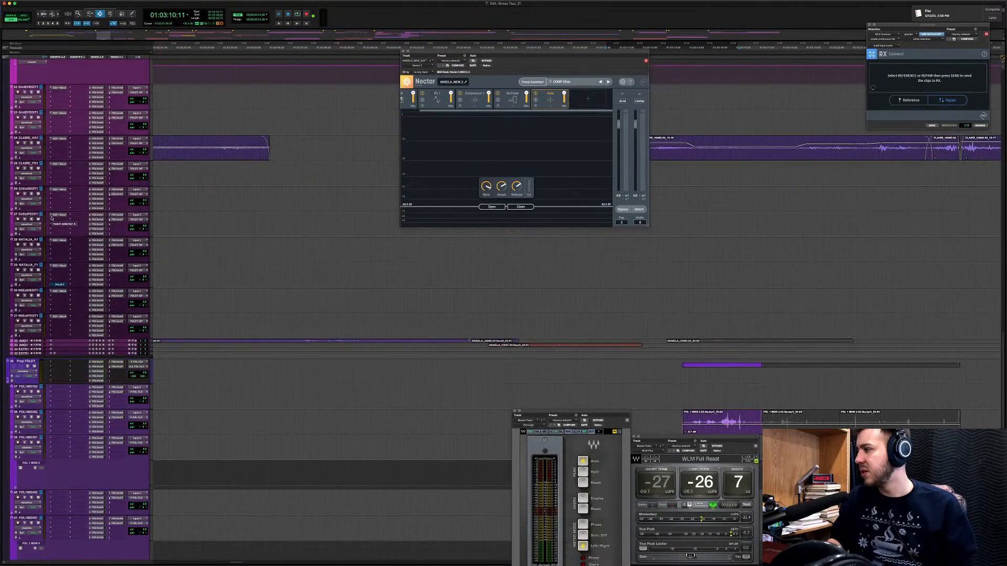
scroll(52, 218, up, 1)
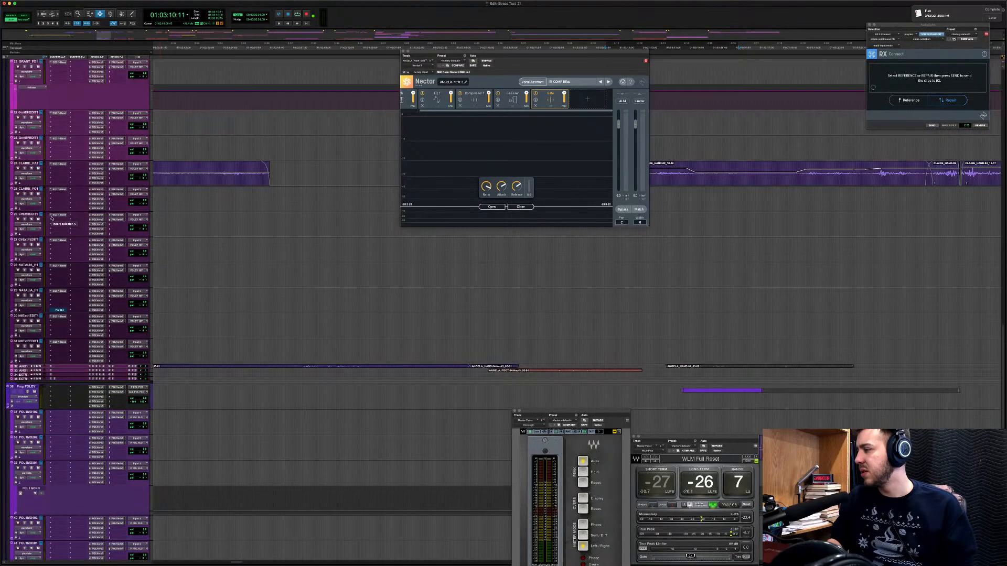
scroll(52, 218, up, 10)
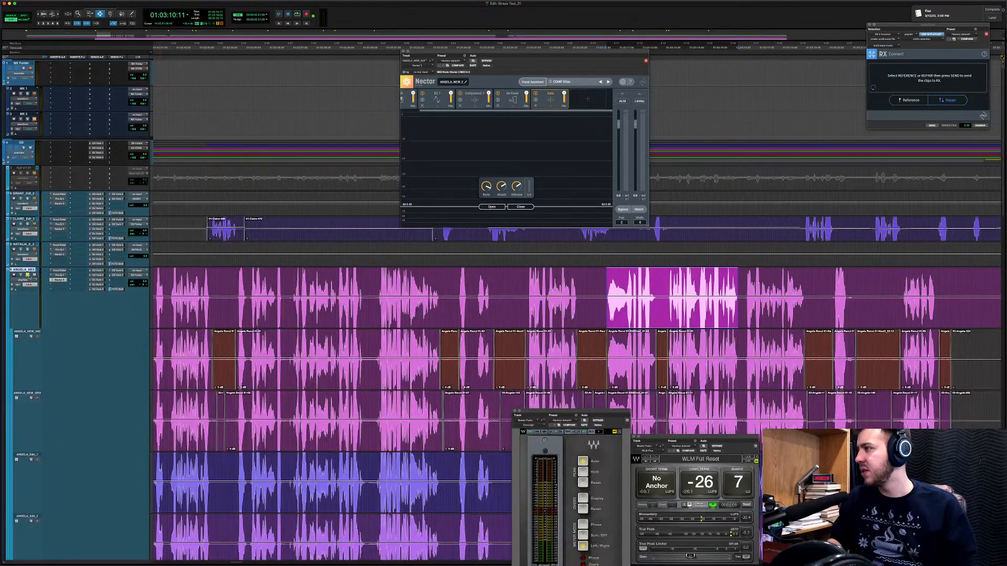
Select all foley tracks from the ALL FOL folder through the last foley track and hide them.
scroll(28, 276, down, 10)
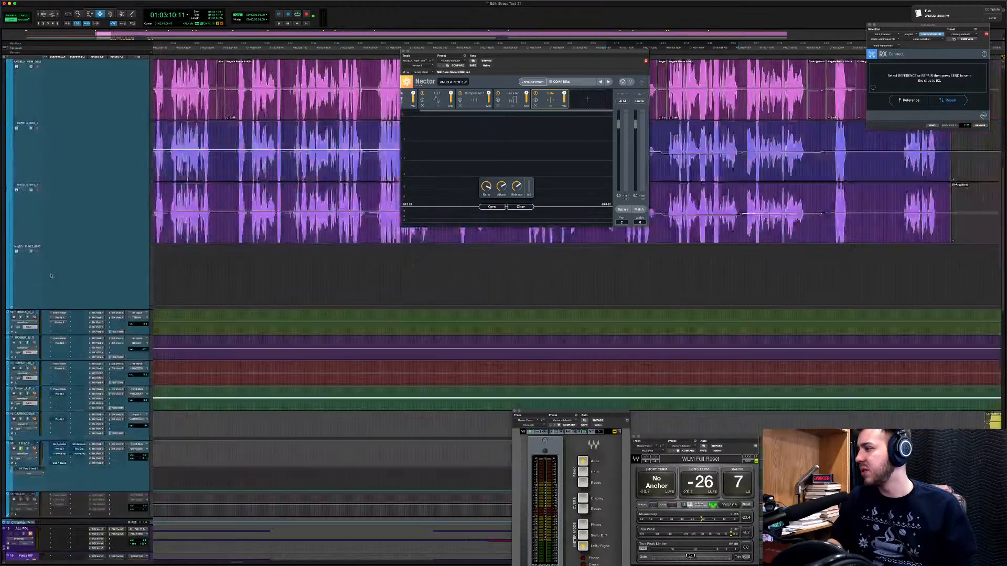
scroll(51, 275, down, 7)
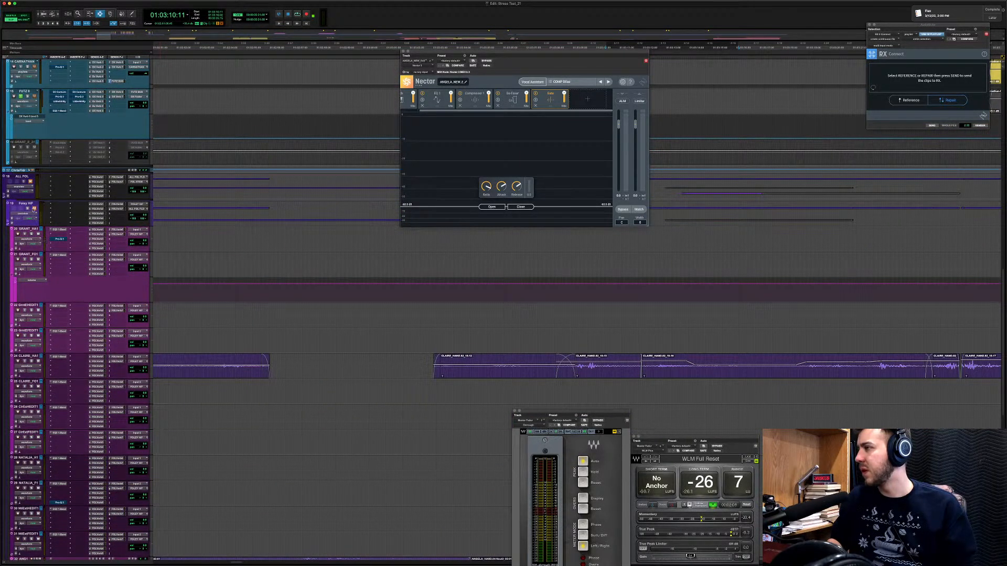
scroll(35, 209, down, 1)
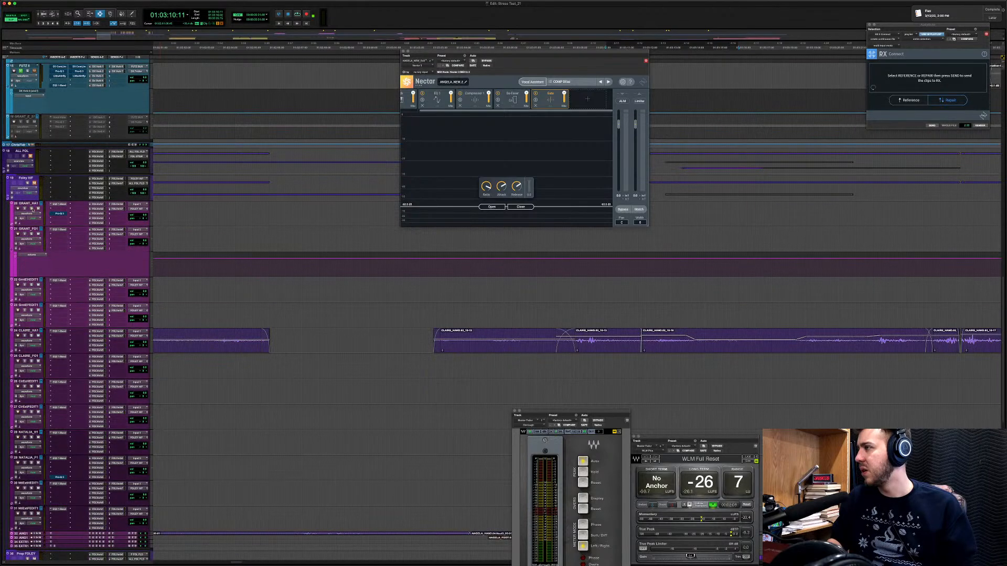
scroll(33, 209, down, 2)
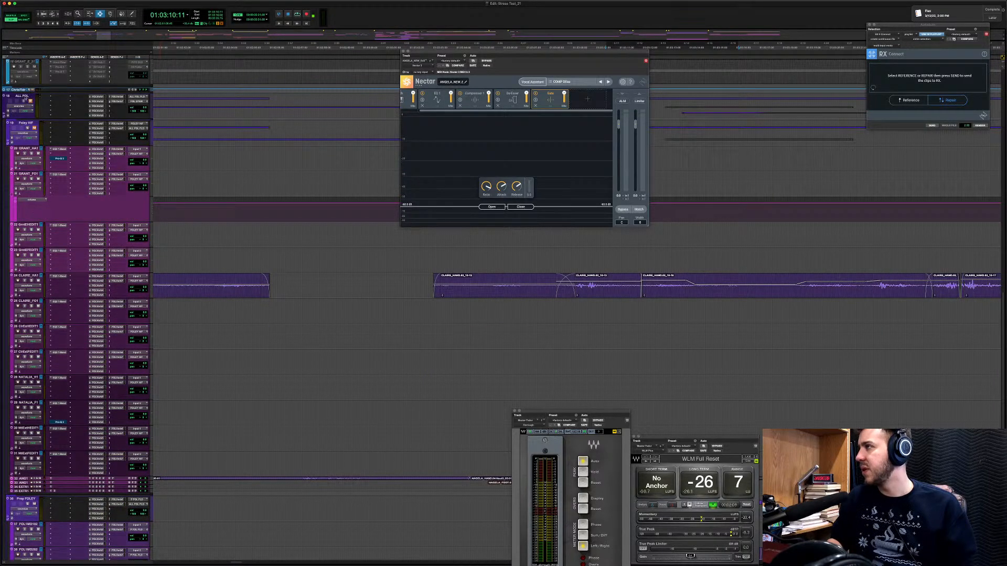
right_click(23, 96)
click(208, 342)
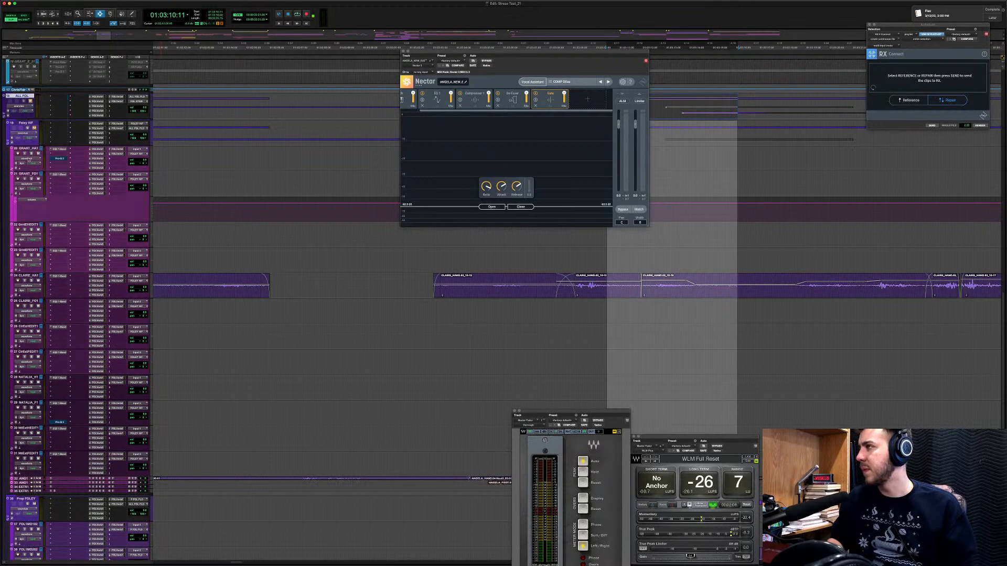
scroll(157, 289, down, 14)
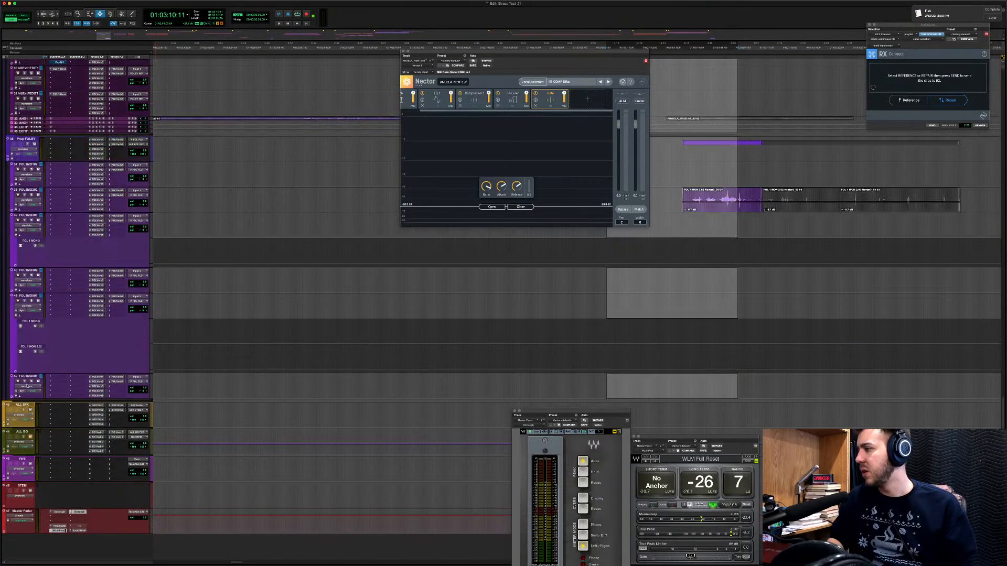
shift+click(29, 376)
right_click(32, 377)
click(50, 383)
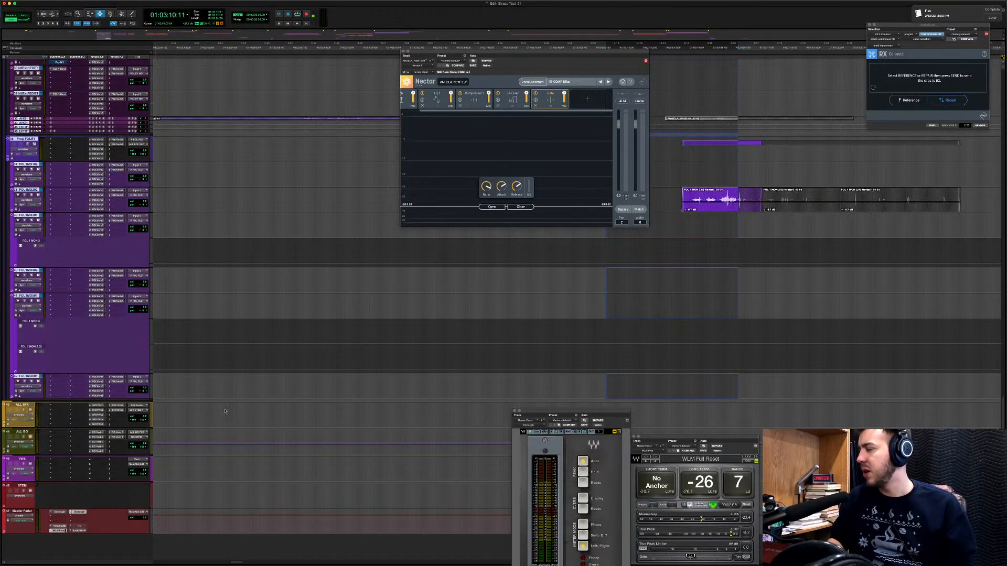
Return to the dialogue track and replay the phrase from 01:03:10:11.
scroll(358, 371, up, 10)
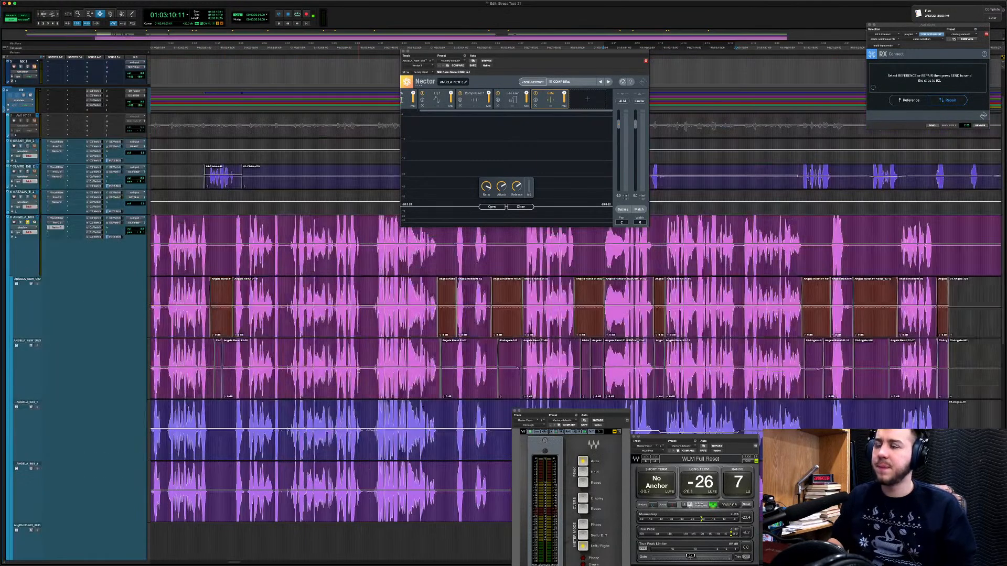
key(space)
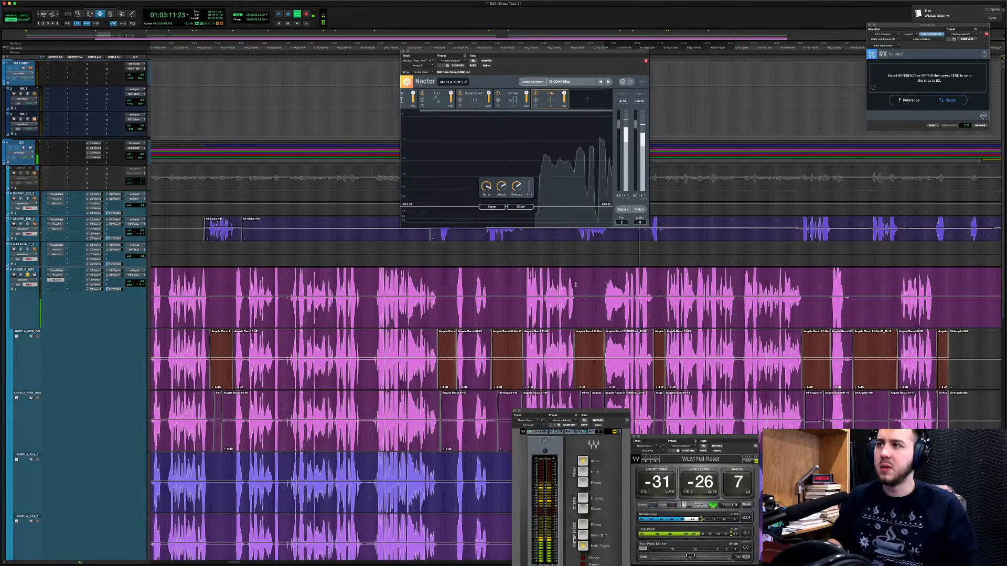
key(space)
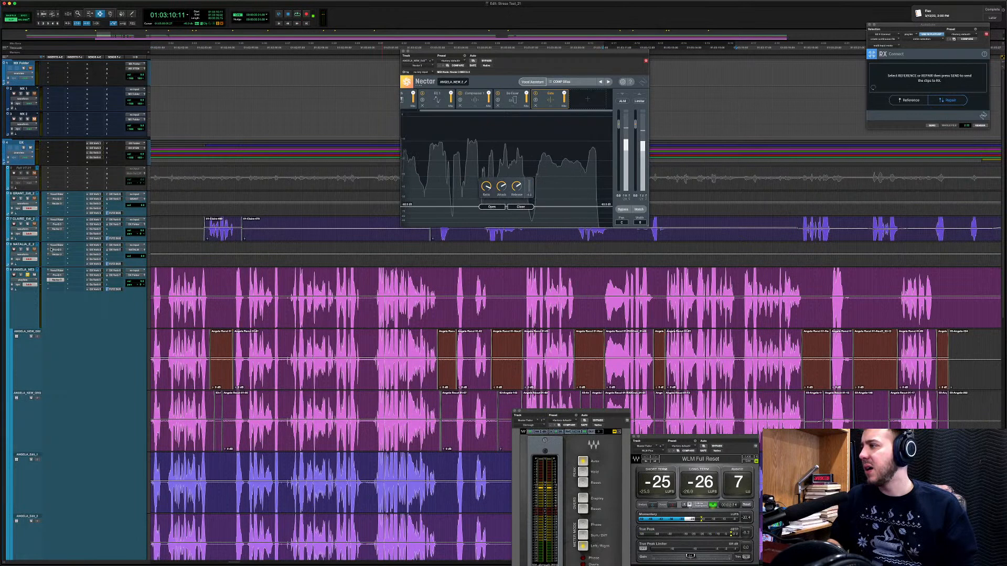
Insert the mono Neutron dynamics plug-in on the dialogue track in the slot below Nectar.
click(57, 284)
mouse_move(64, 284)
mouse_move(105, 290)
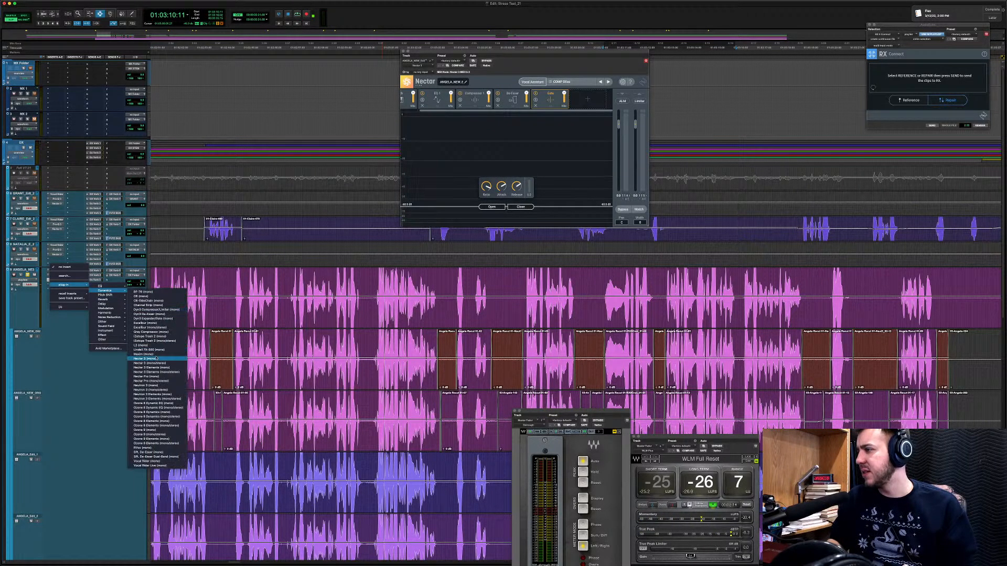
click(167, 386)
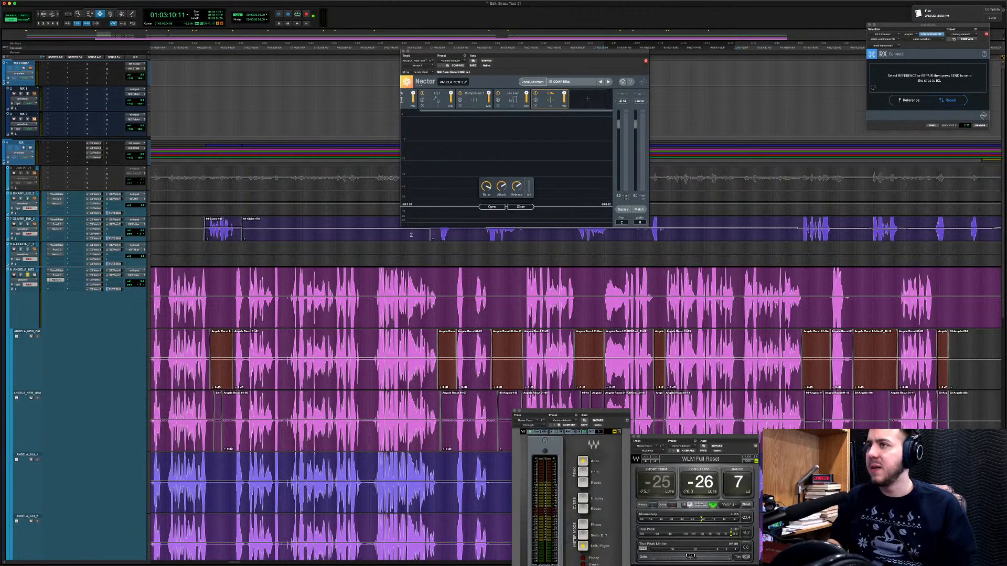
Remove the Gate module from the dialogue track's Nectar chain and close the plug-in window.
click(55, 280)
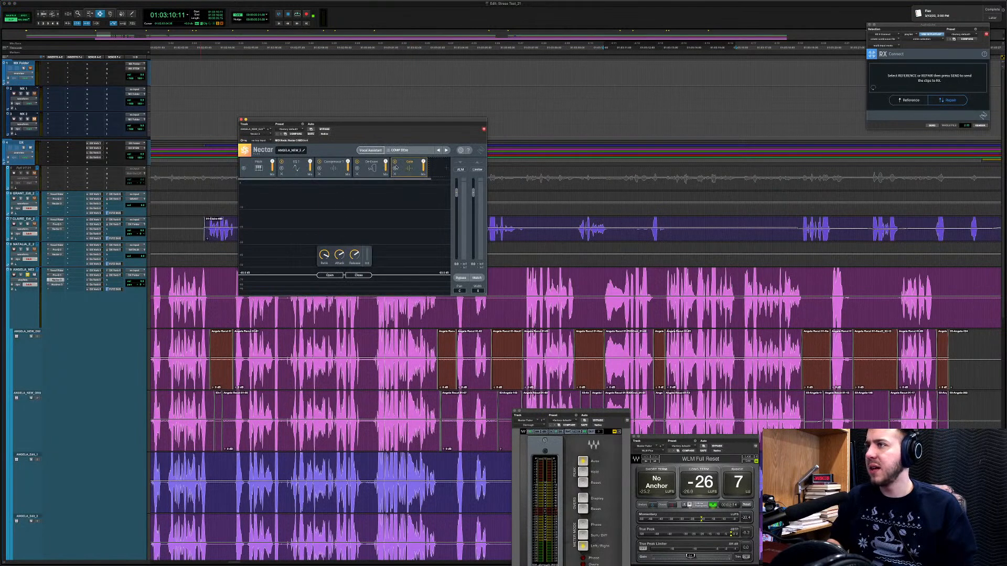
click(394, 174)
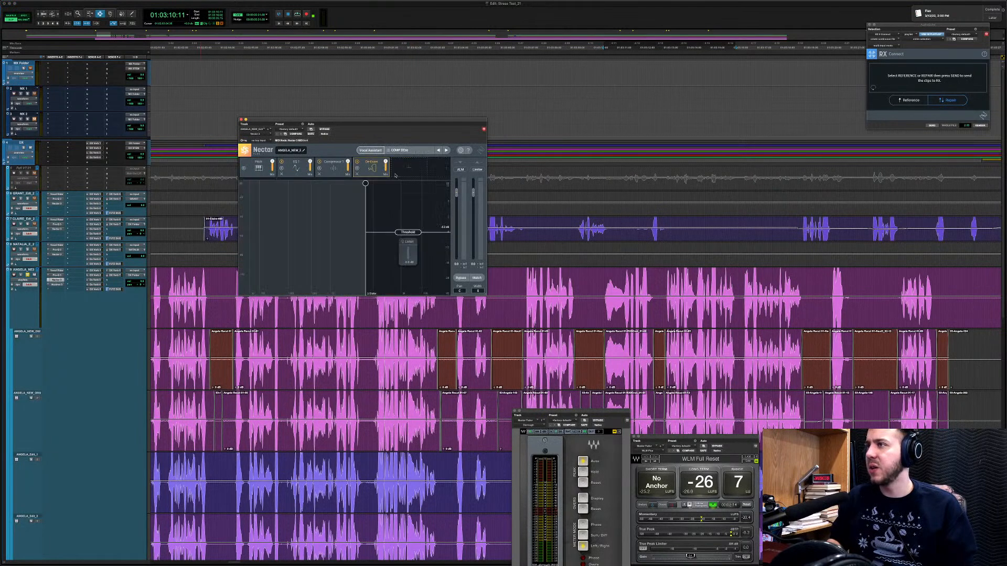
click(256, 134)
click(326, 141)
click(268, 130)
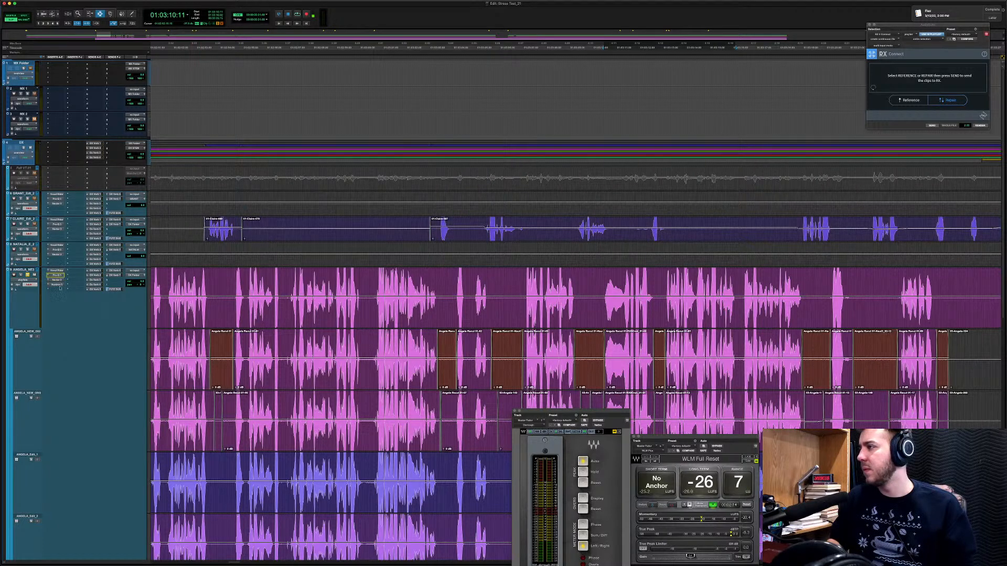
Try moving the dialogue track's Pro-Q 3 insert below Nectar, and return it to its original slot.
drag(57, 275, 59, 286)
click(58, 284)
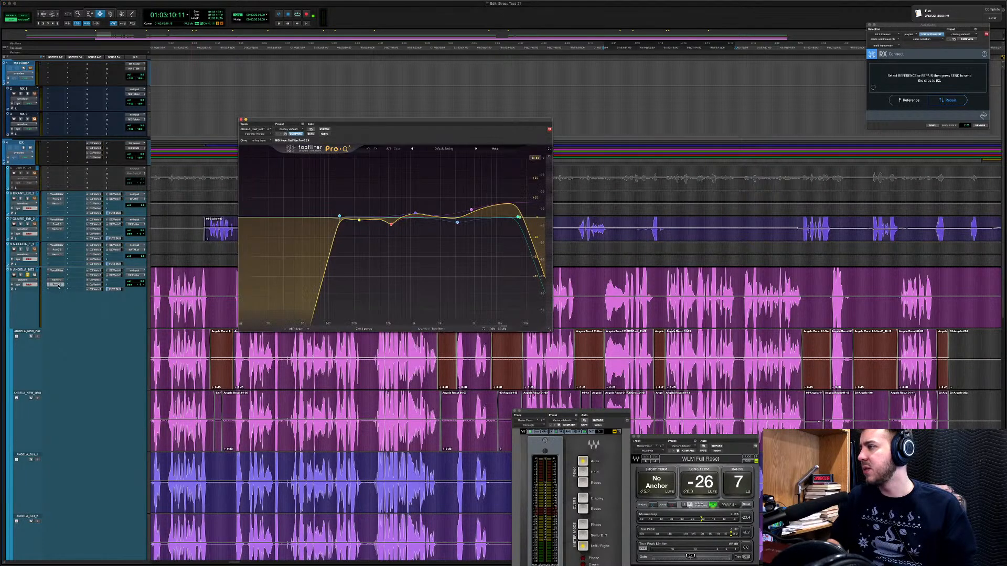
drag(59, 285, 59, 276)
Add a mono Neutron dynamics insert to the empty slot after Nectar on the dialogue track.
click(57, 286)
mouse_move(64, 285)
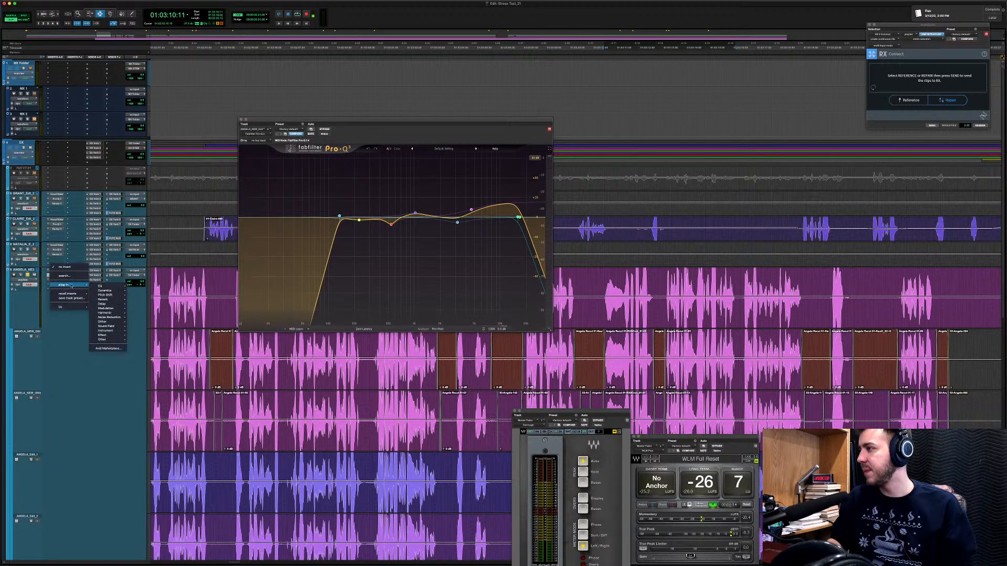
mouse_move(104, 290)
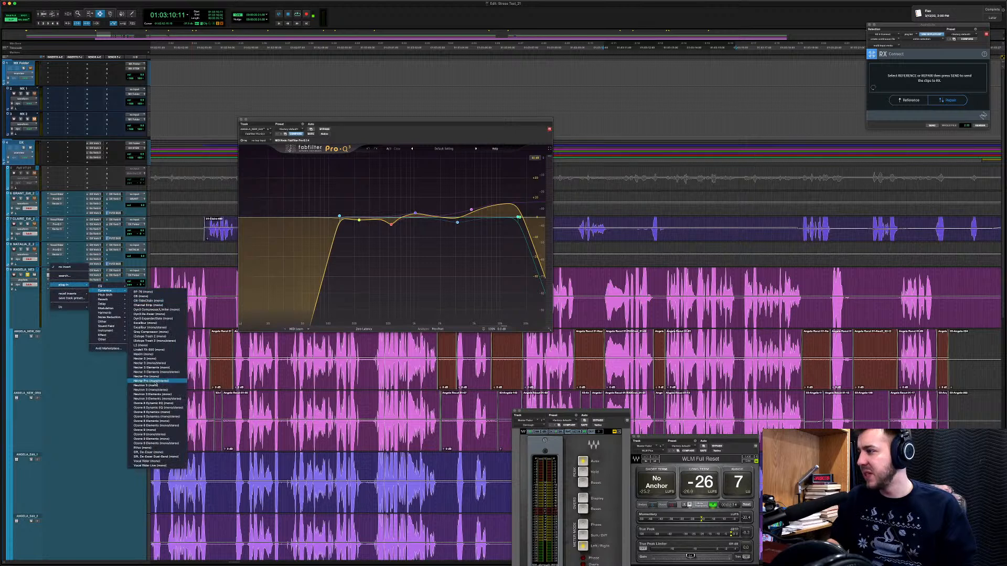
click(158, 385)
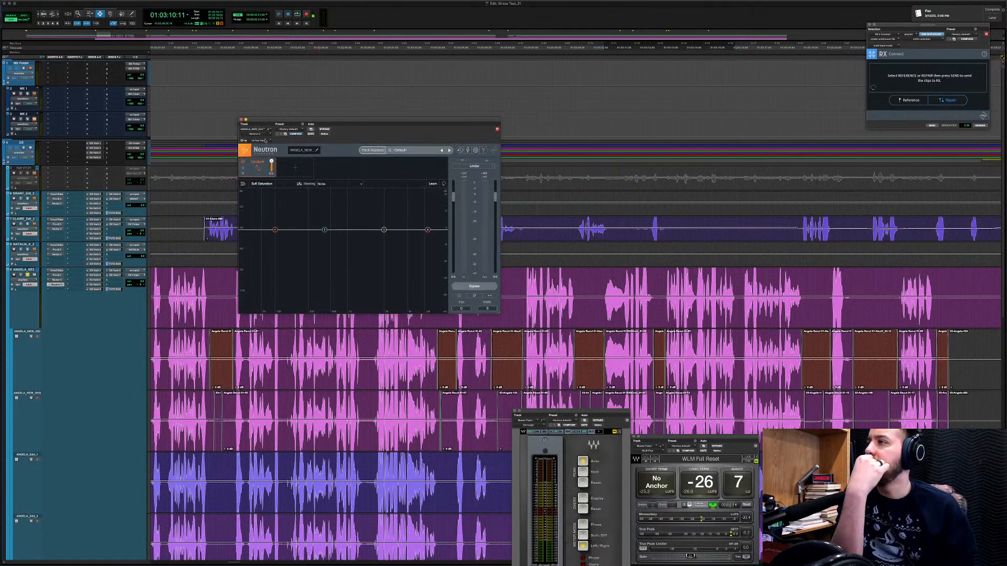
Replace Neutron's default module with a Gate and lower the gate's threshold.
click(243, 173)
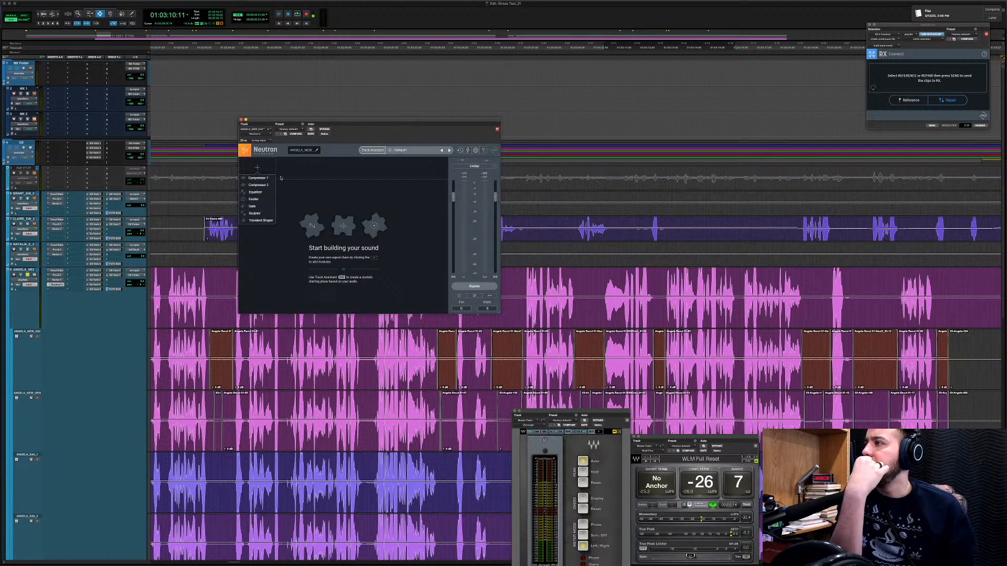
click(252, 206)
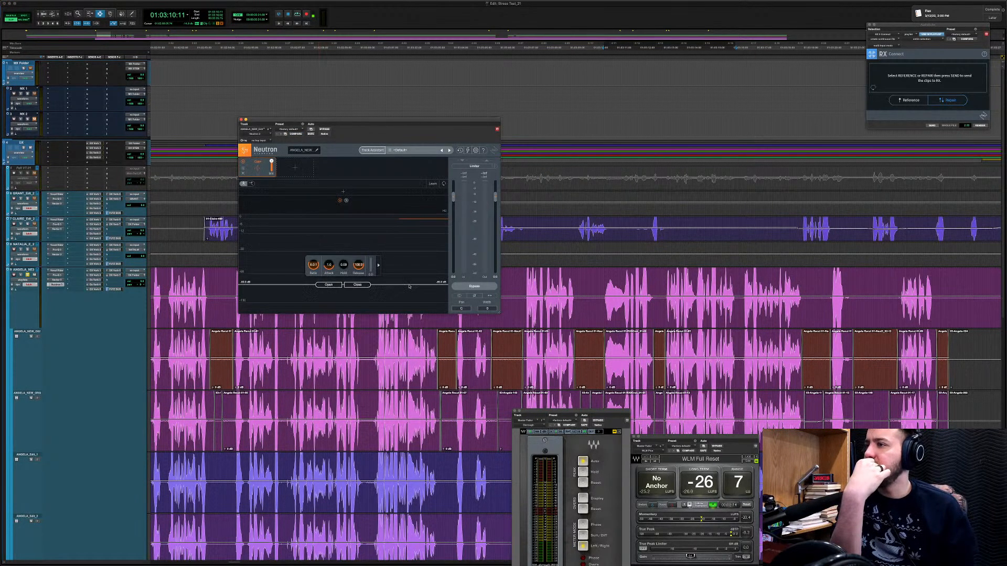
drag(410, 286, 406, 297)
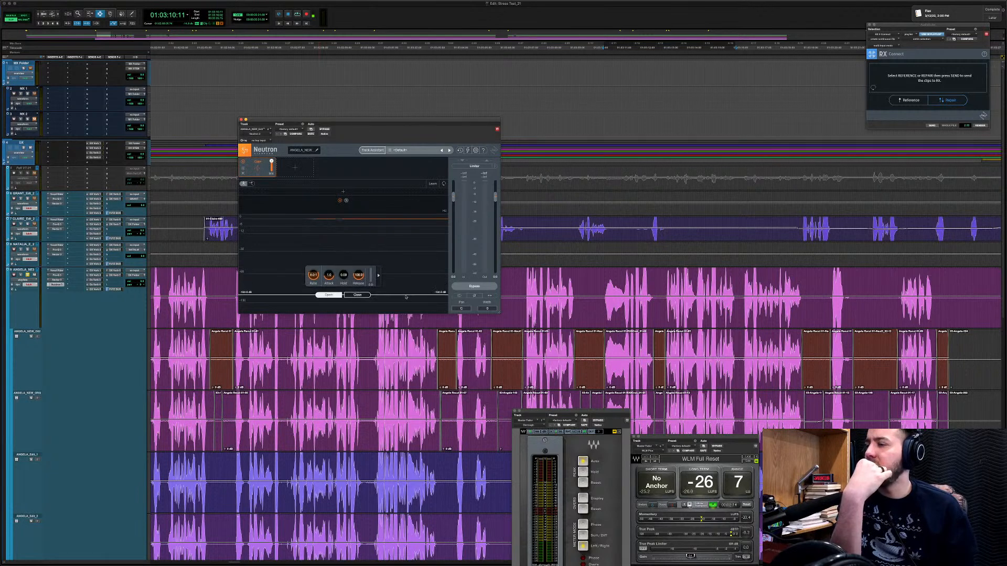
Raise Neutron's gate threshold on the dialogue track while playing back a silent gap between phrases.
click(509, 297)
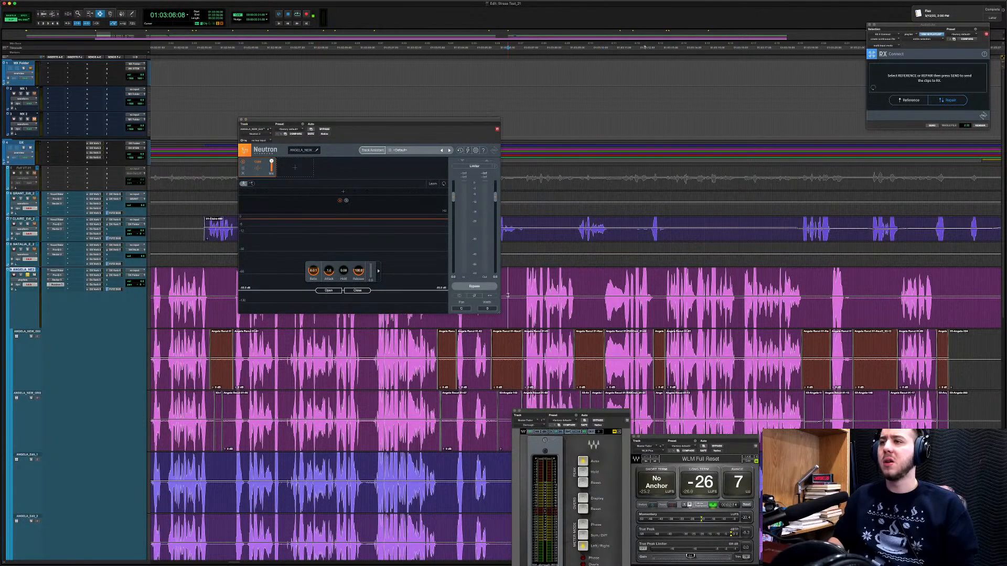
key(space)
drag(509, 296, 799, 293)
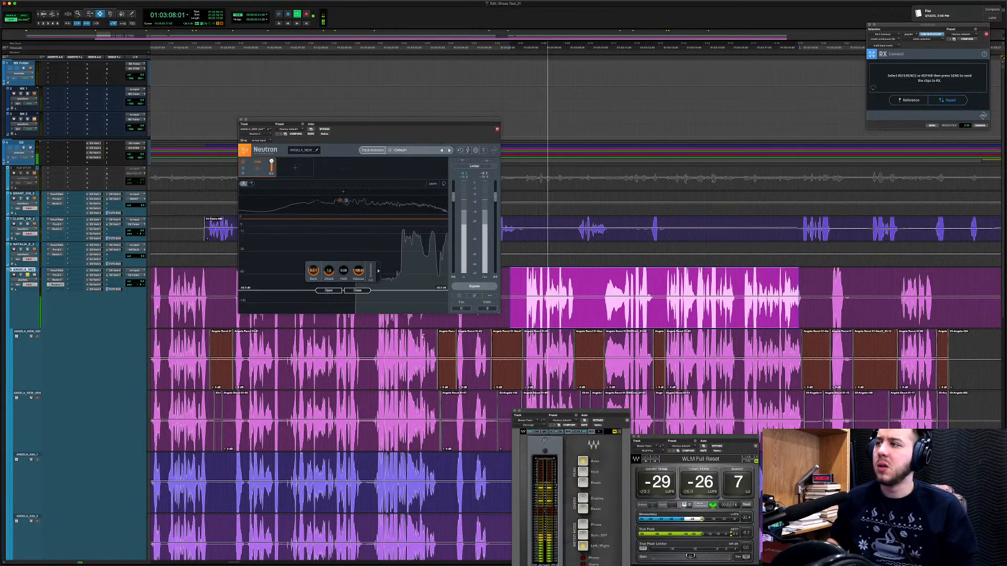
key(space)
scroll(533, 288, left, 10)
scroll(532, 289, left, 10)
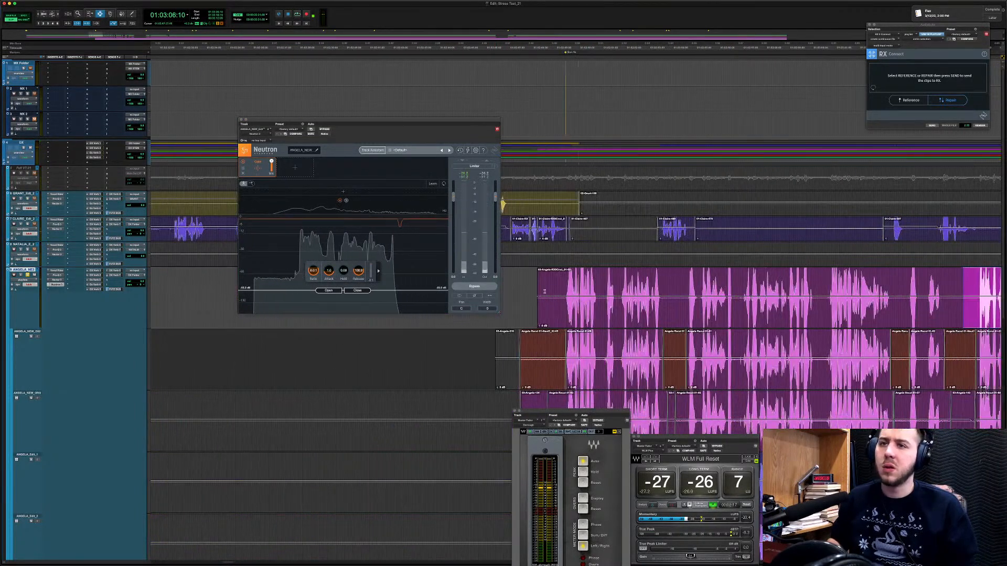
drag(753, 295, 791, 294)
key(space)
drag(439, 290, 385, 279)
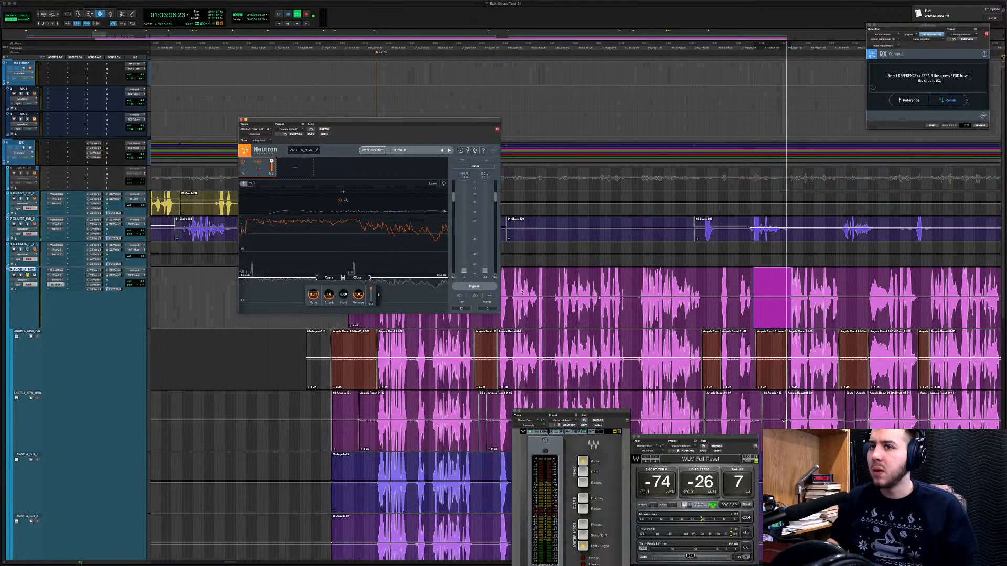
Play the dialogue around the isolated phrase several times to judge how the gate opens and closes.
click(674, 288)
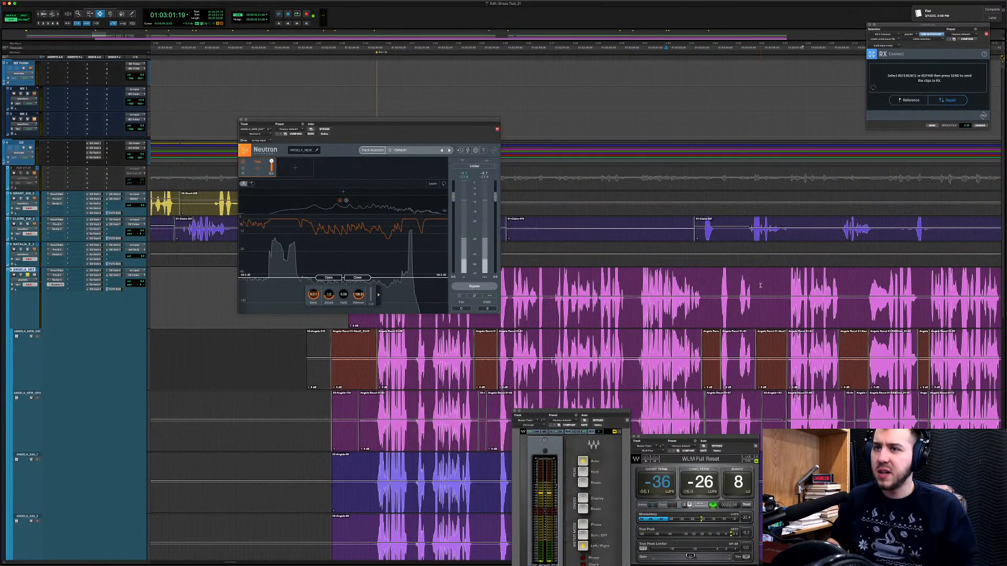
click(740, 287)
key(space)
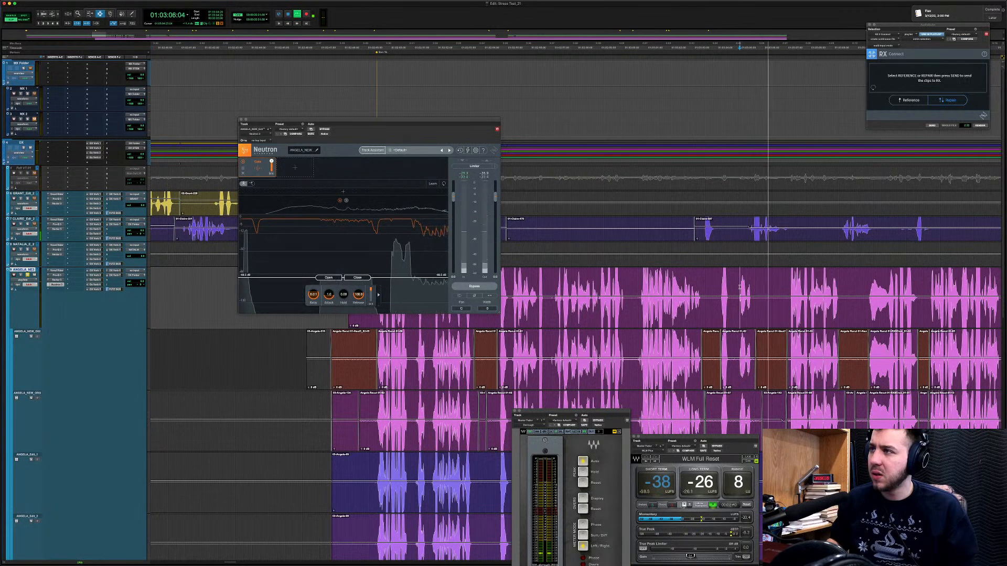
key(space)
key(space)
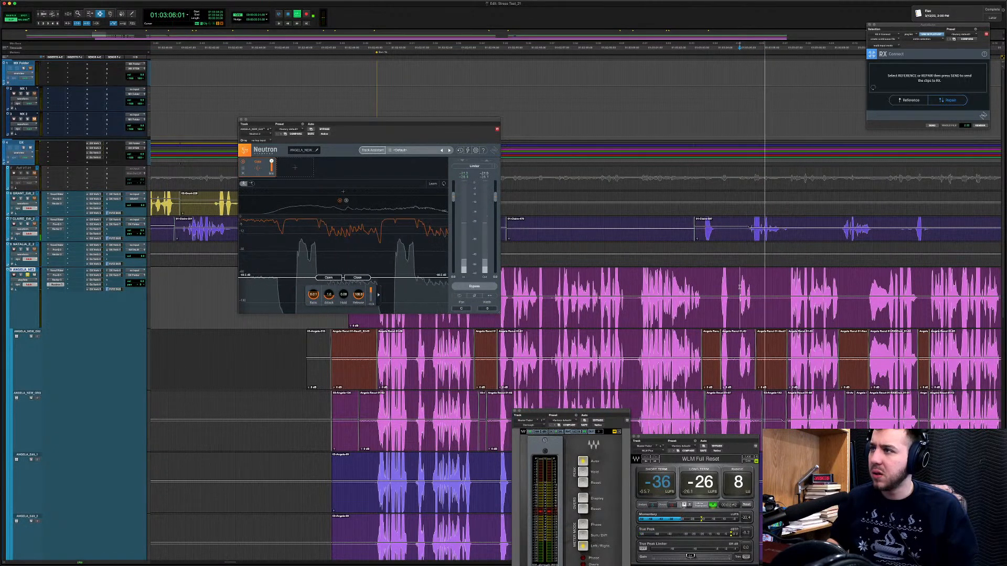
key(space)
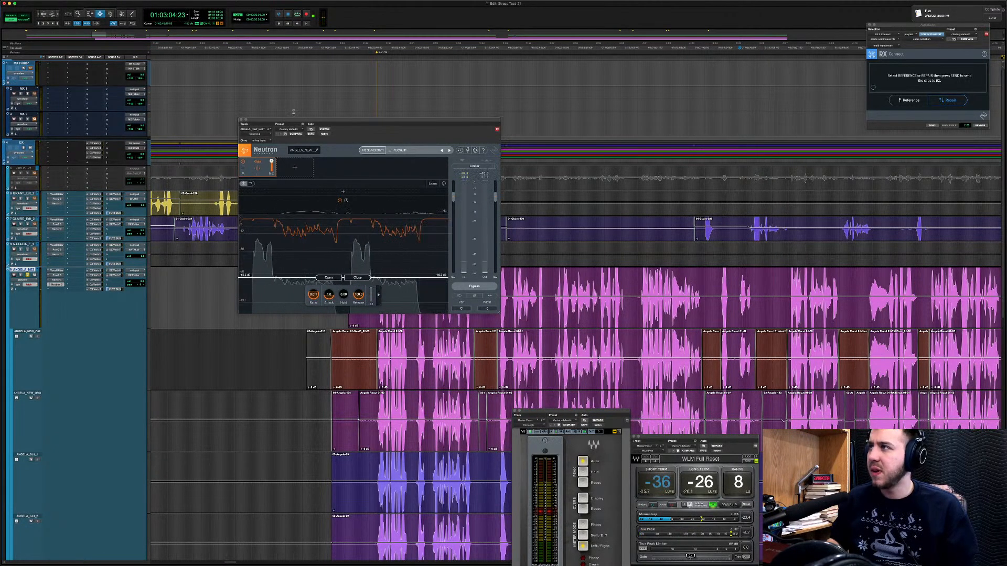
Bypass the Neutron insert and replay the same phrase and its tail to compare the ungated sound.
click(325, 129)
key(space)
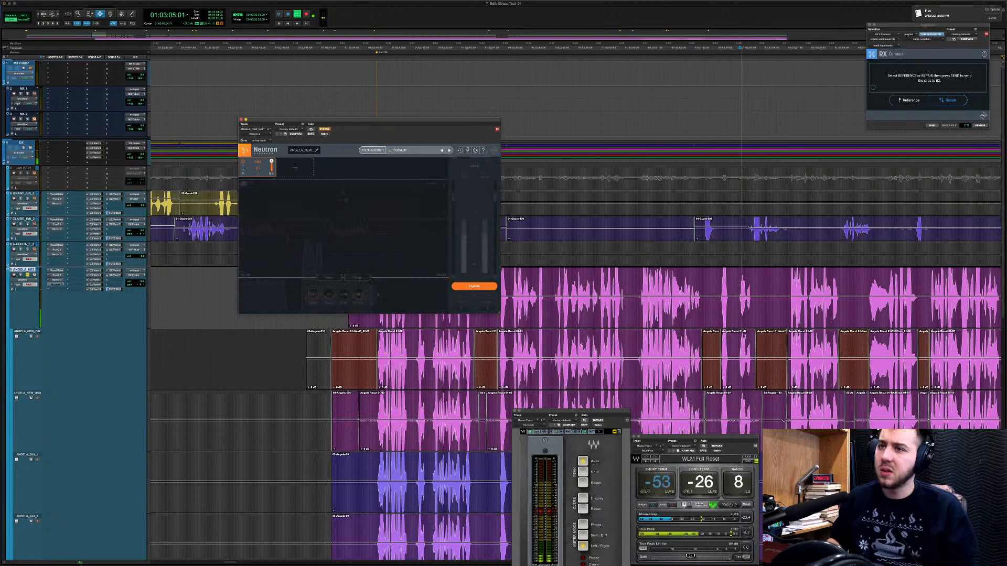
key(space)
drag(737, 315, 780, 315)
key(space)
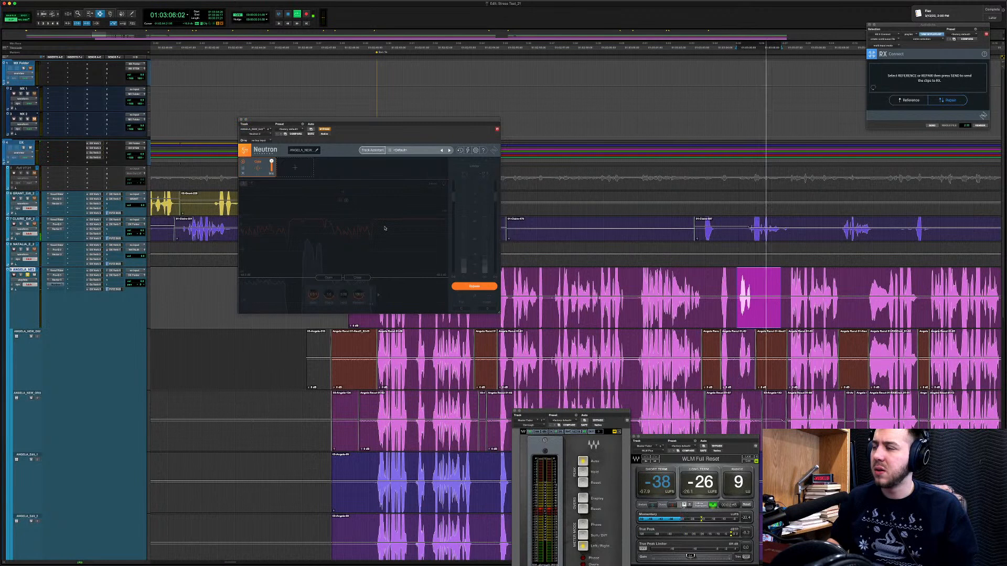
click(734, 273)
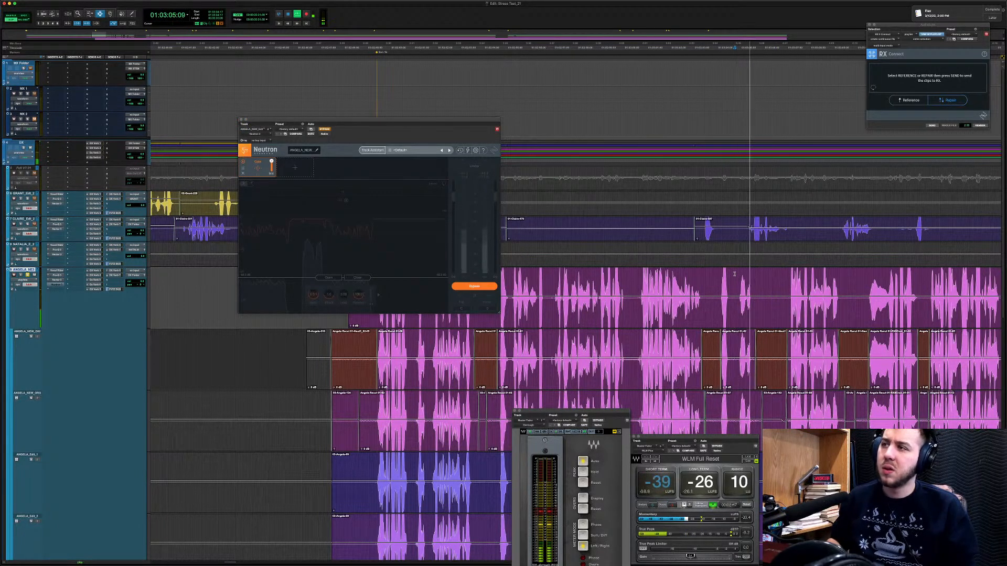
key(space)
Select the dialogue track's first block of phrases from the clip start and send it to RX for repair.
click(578, 297)
key(r)
key(r)
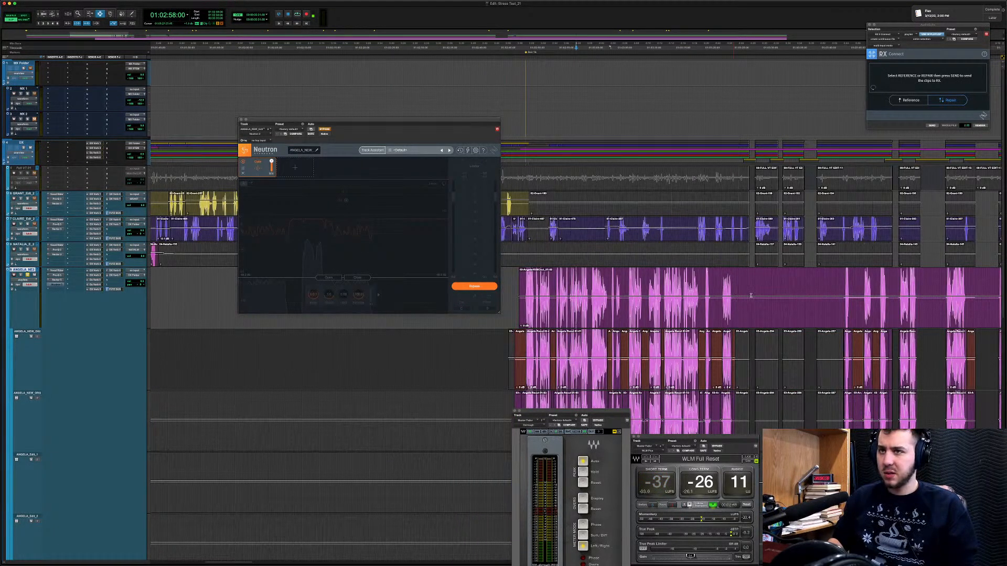
drag(751, 295, 517, 297)
click(932, 126)
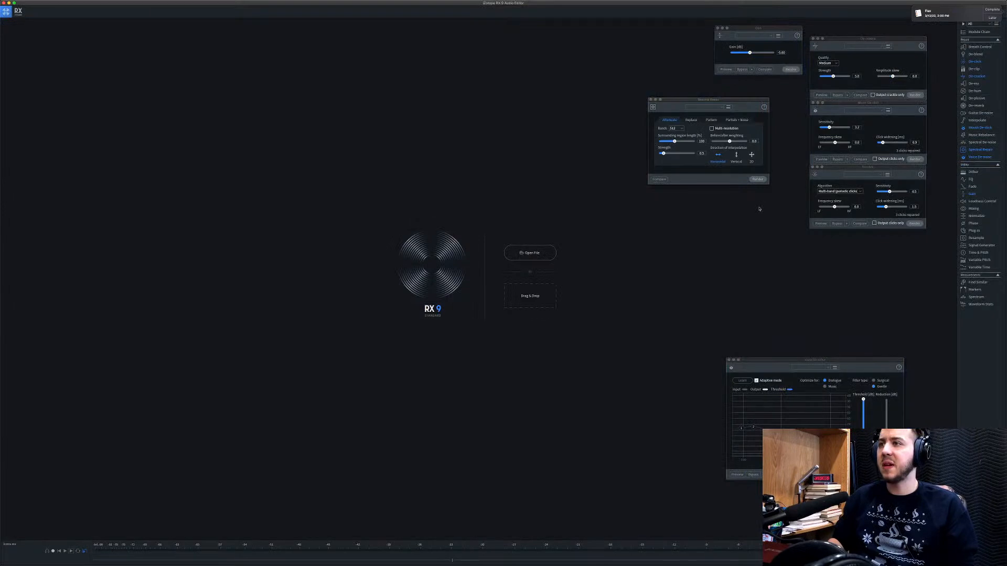
key(space)
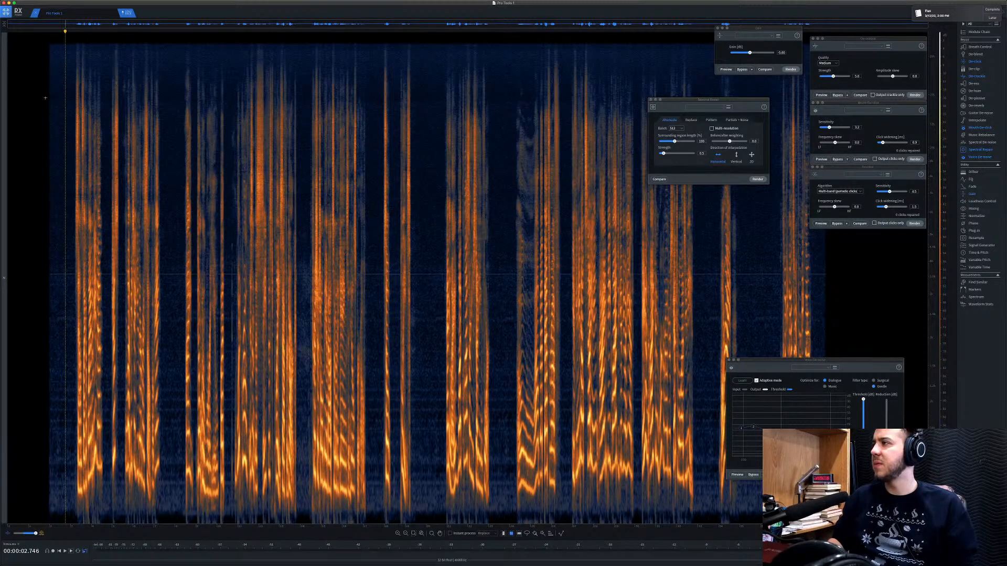
Render Voice De-noise on the high-frequency band across the whole clip and play back the beginning.
drag(45, 44, 885, 96)
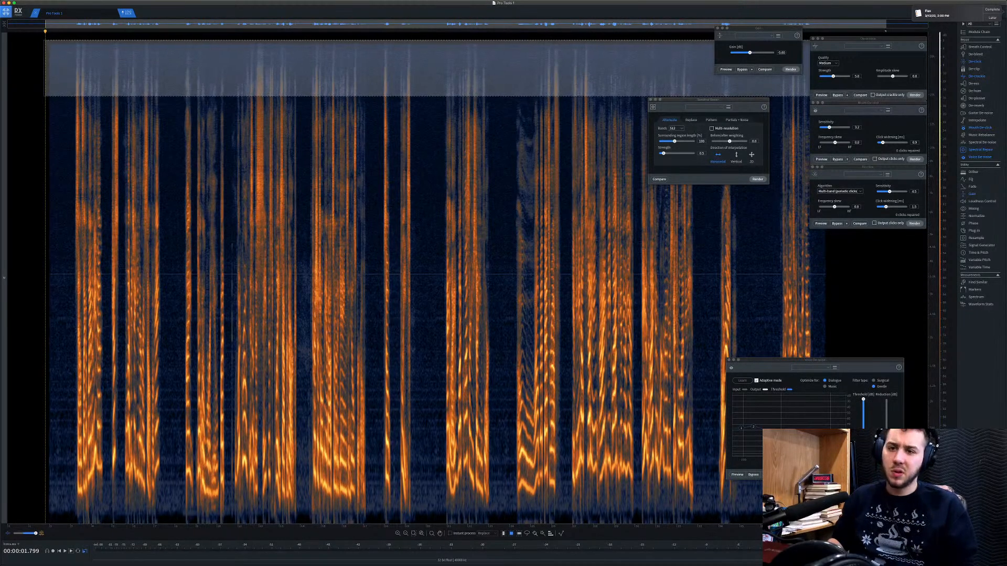
click(892, 475)
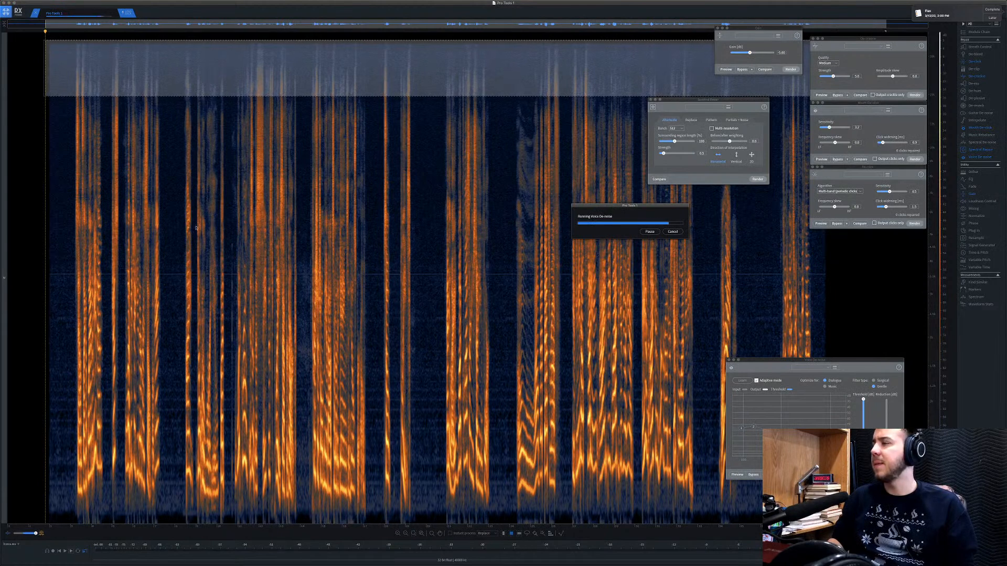
click(171, 210)
click(87, 84)
key(space)
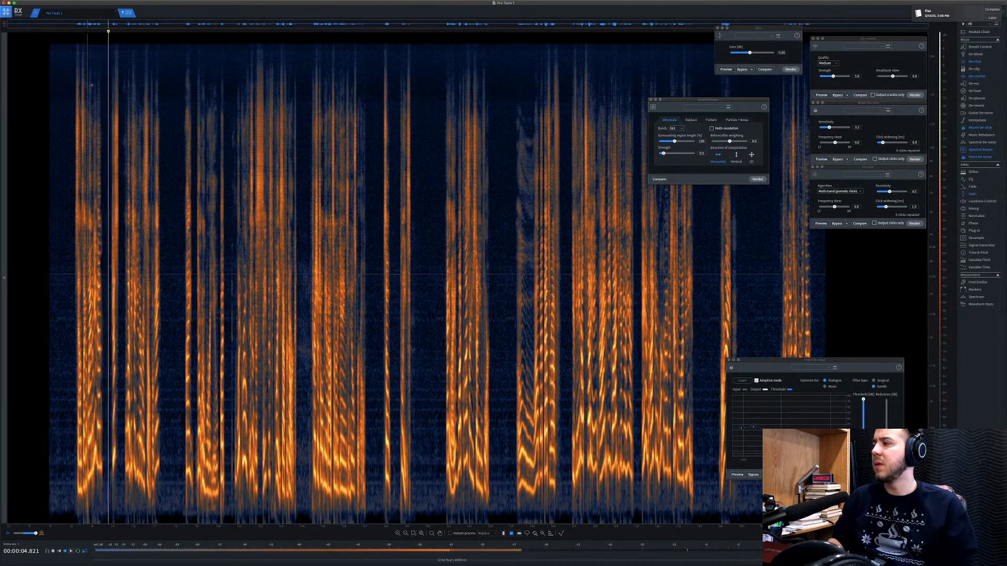
key(space)
Open the EQ module and enable its low-pass filter at 14850 Hz.
click(972, 178)
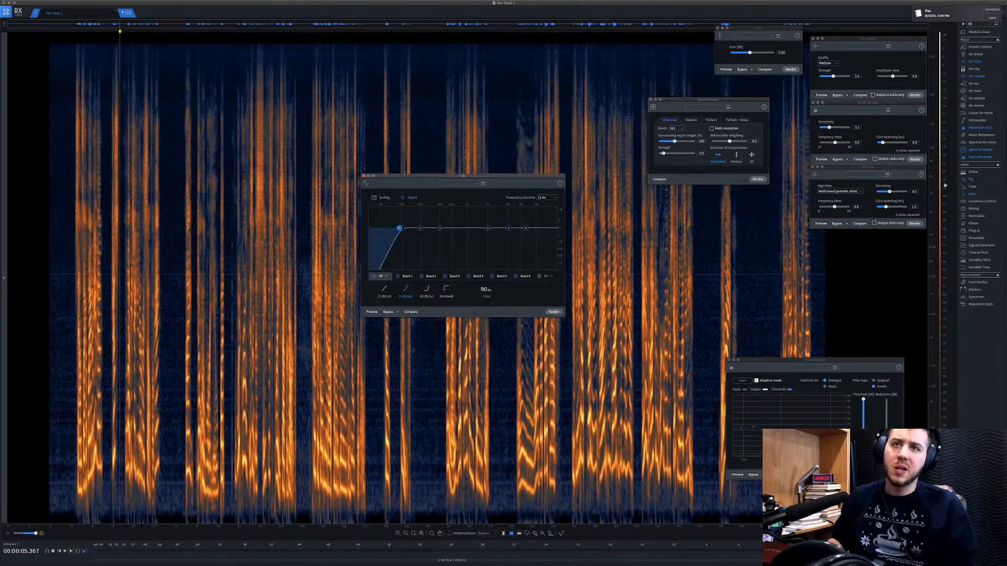
click(546, 277)
click(540, 277)
drag(548, 229, 549, 229)
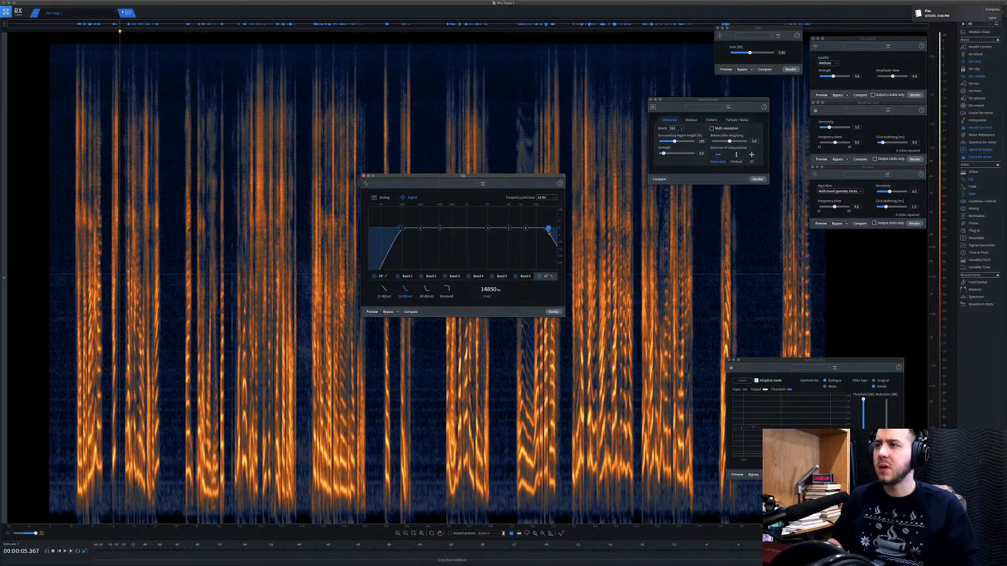
Switch to Pro Tools and open the dialogue track's Pro-Q 3 insert to check its high-frequency roll-off.
key(super+Tab)
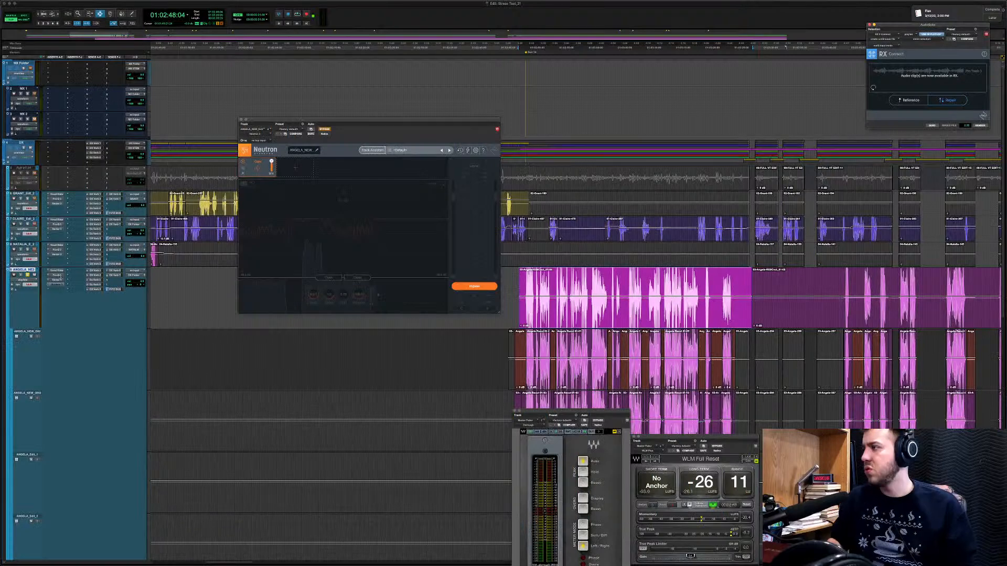
click(56, 274)
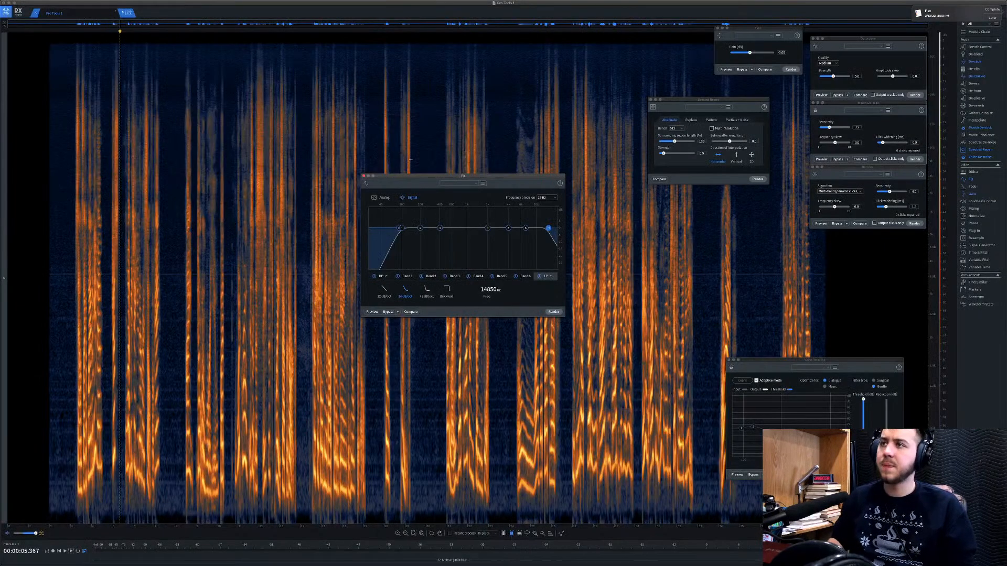
Set RX's EQ low-pass to 16613 Hz, turn off its high-pass filter, and render the EQ on the clip.
drag(550, 229, 552, 229)
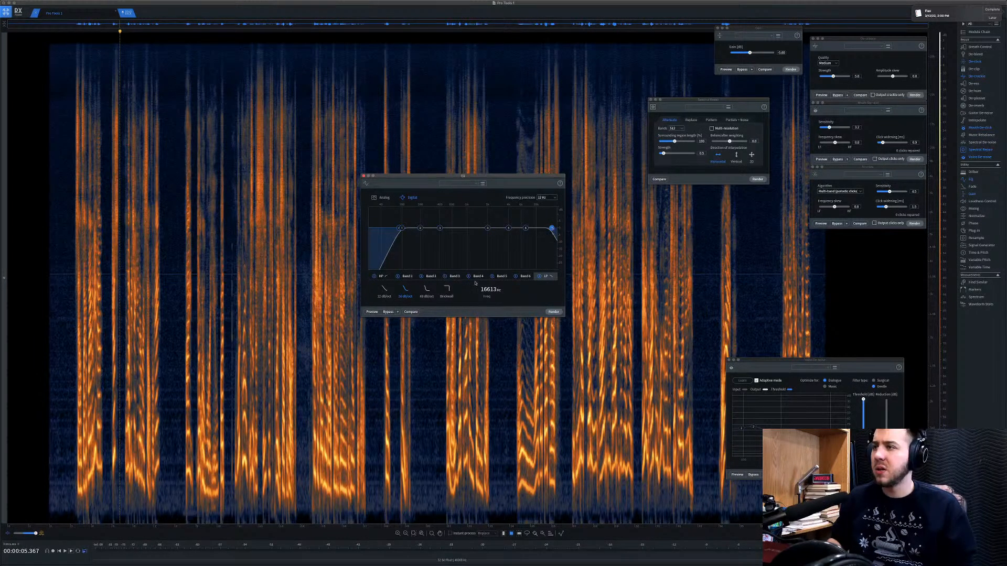
click(554, 312)
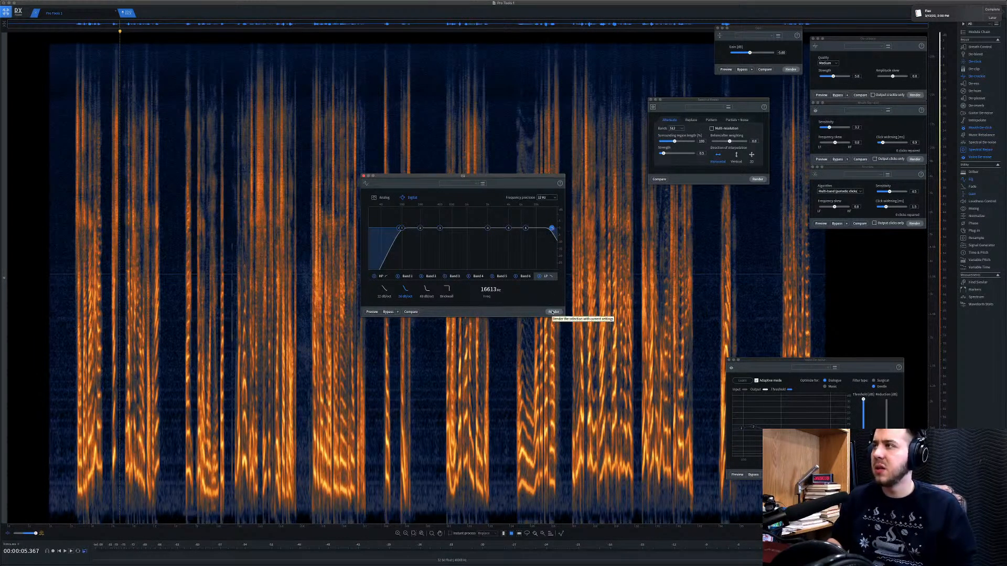
click(374, 276)
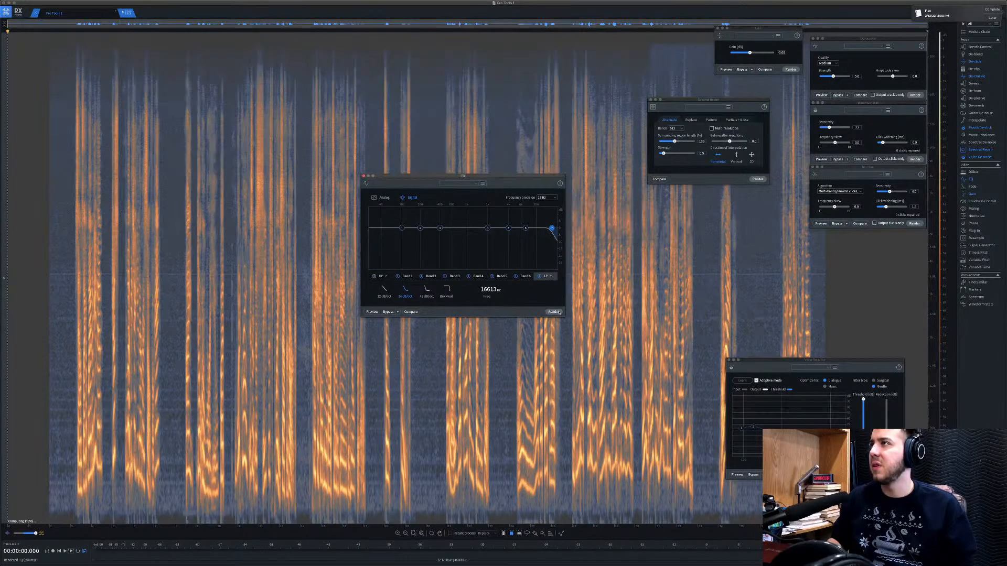
Play the opening of the equalized clip to check the remaining noise.
click(392, 123)
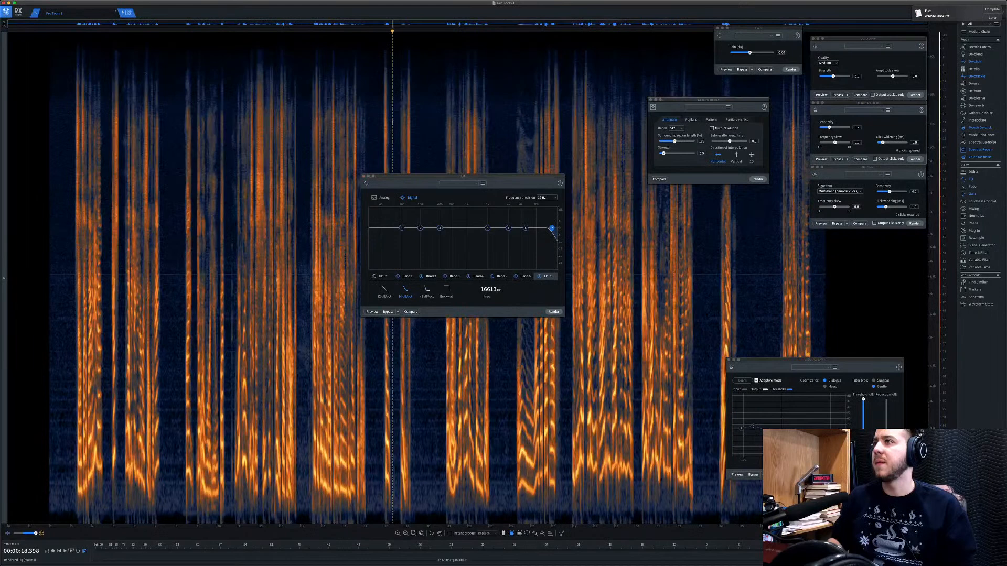
click(48, 157)
key(space)
click(59, 178)
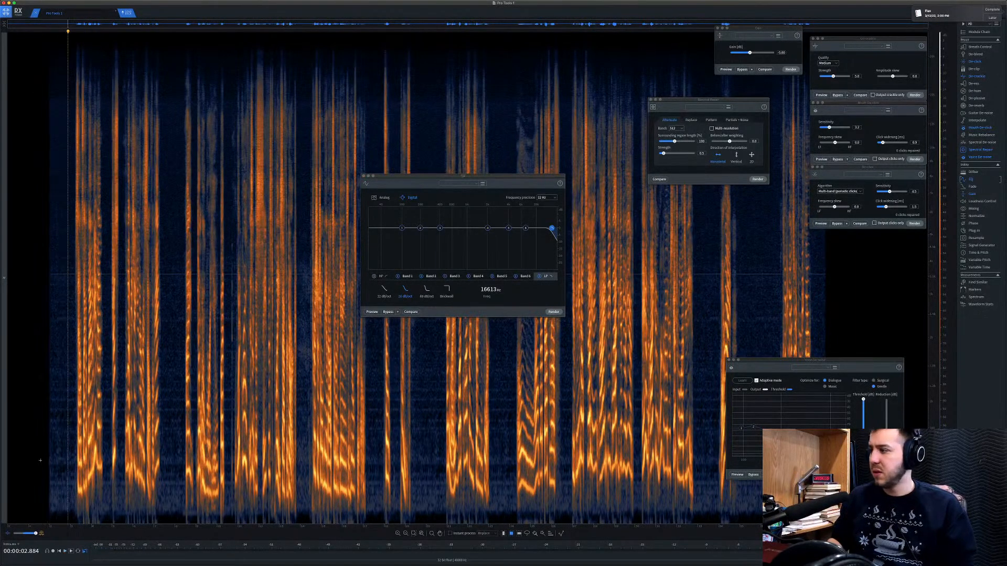
Render Voice De-noise on the low-frequency band across the whole clip and replay the opening.
drag(40, 31, 872, 31)
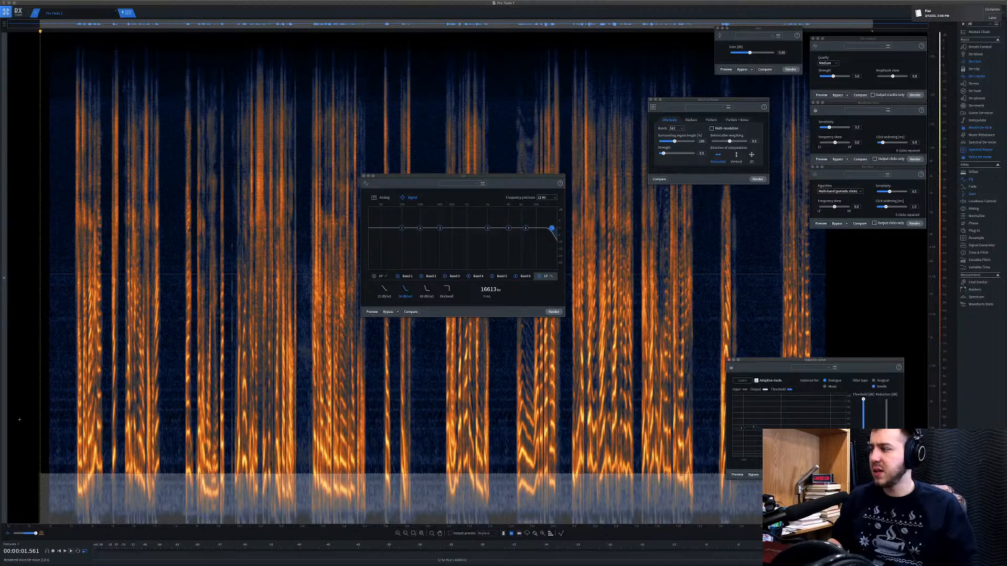
click(62, 385)
key(space)
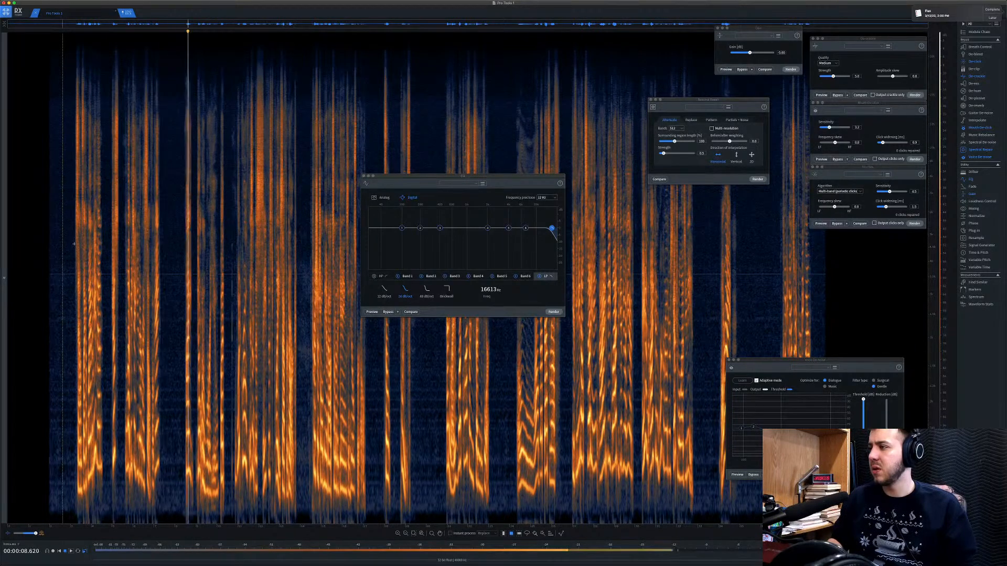
click(48, 248)
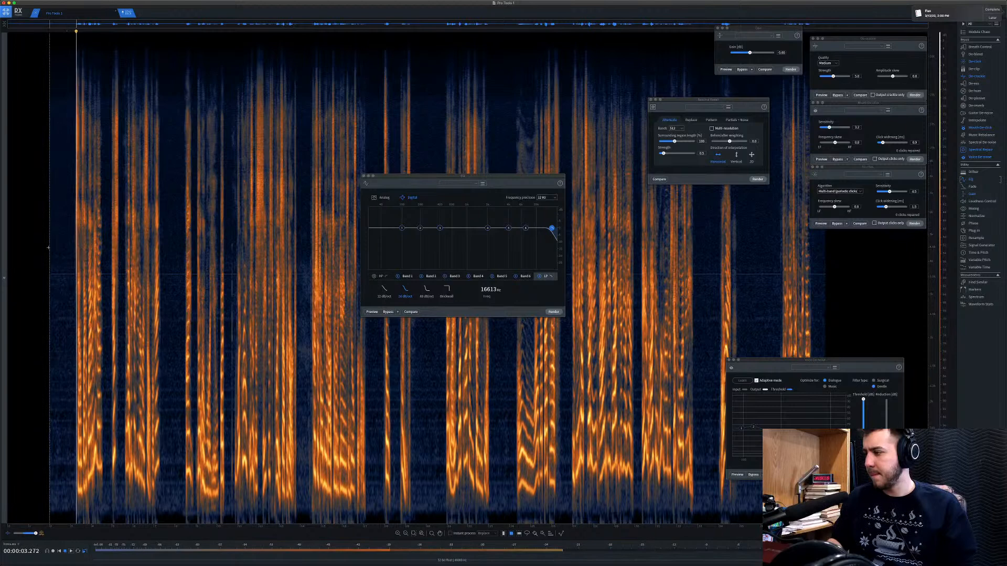
click(49, 245)
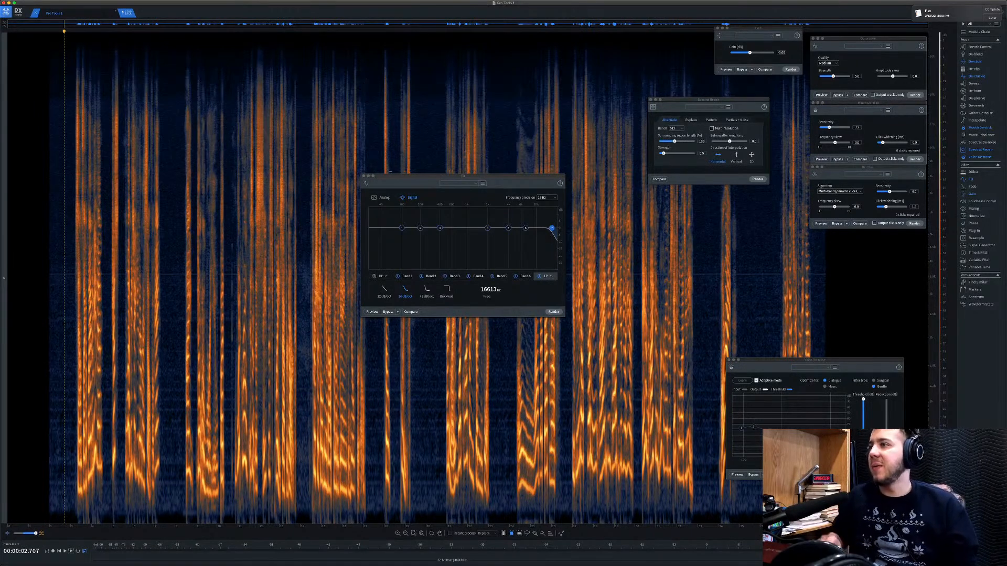
Close the EQ module and send the repaired clip back to Pro Tools.
click(364, 177)
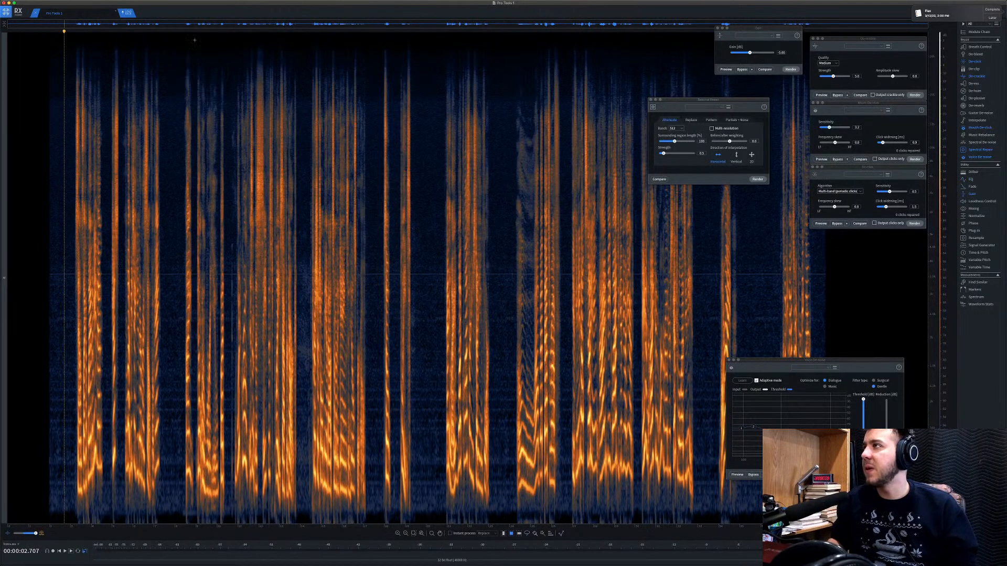
click(127, 13)
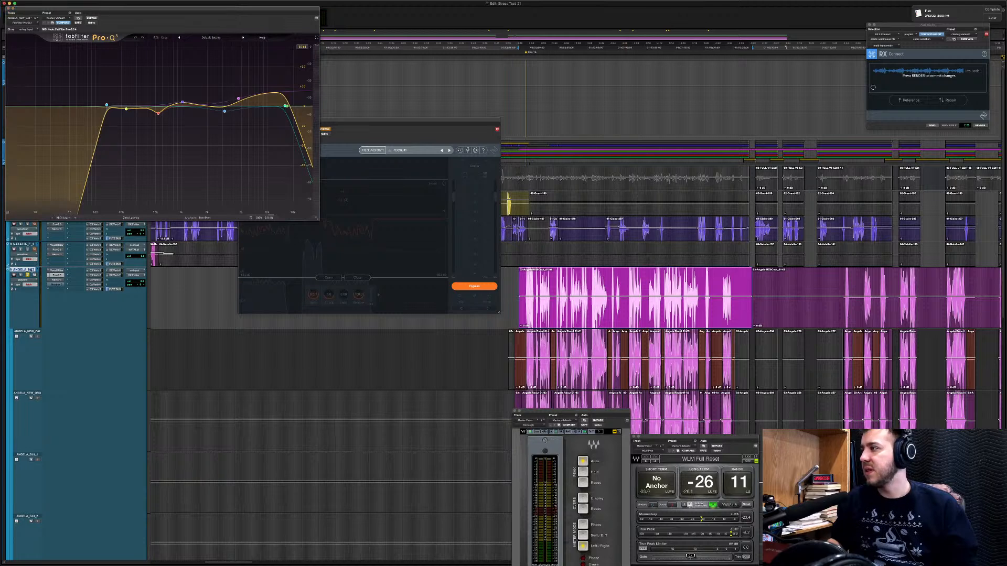
Duplicate the dialogue track's playlist under a new name and render the repaired audio to it.
key(ctrl+super+backslash)
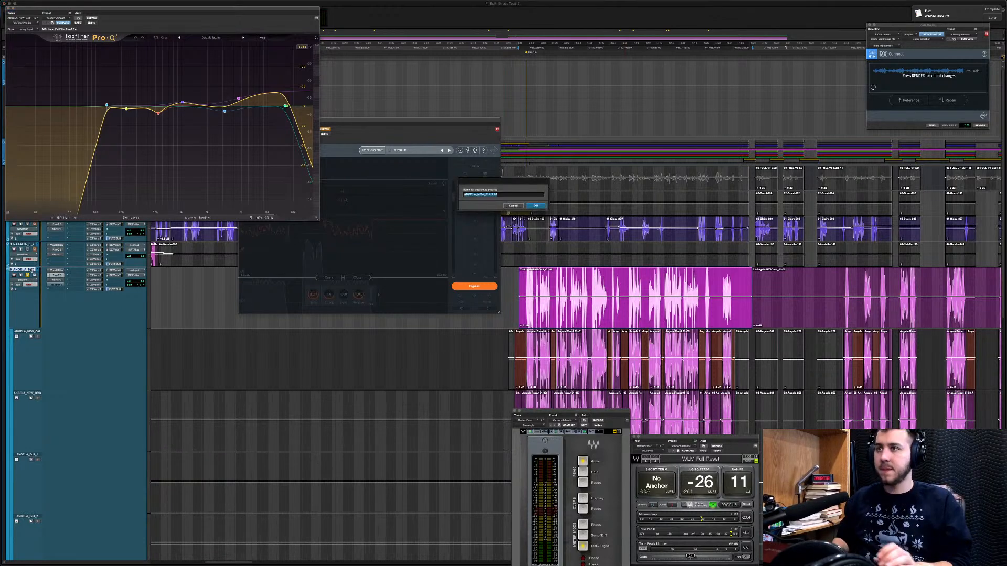
key(Right)
key(BackSpace)
key(BackSpace)
key(BackSpace)
key(BackSpace)
key(BackSpace)
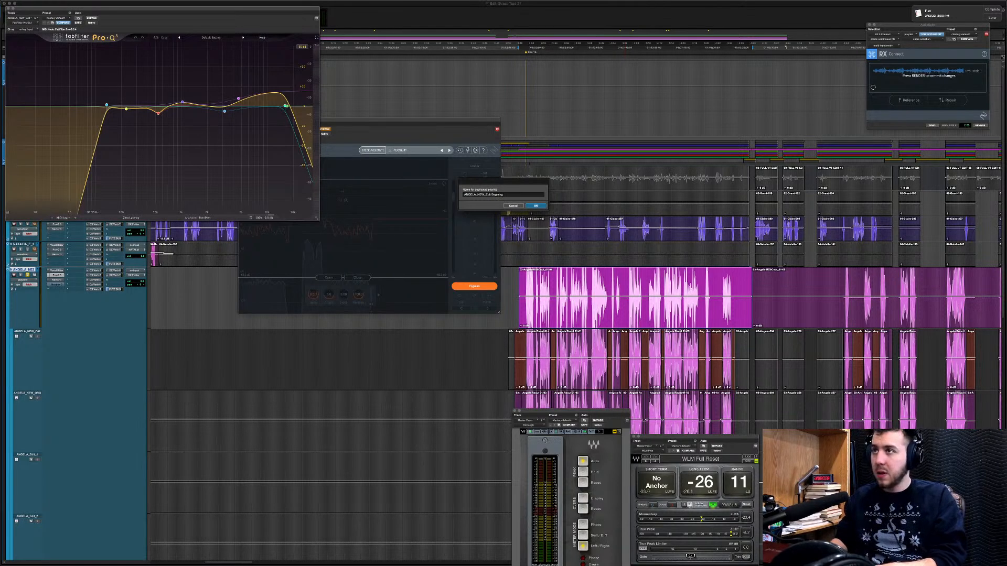
key(Return)
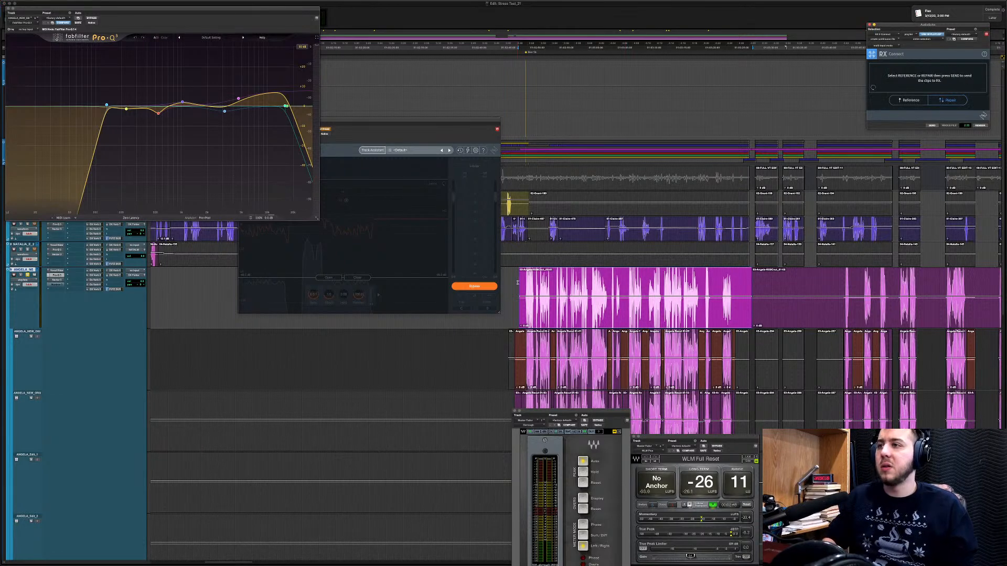
Play the rendered dialogue clip from its start through the Neutron gate and move the plug-in window clear of the clip.
click(517, 287)
key(space)
drag(365, 129, 456, 106)
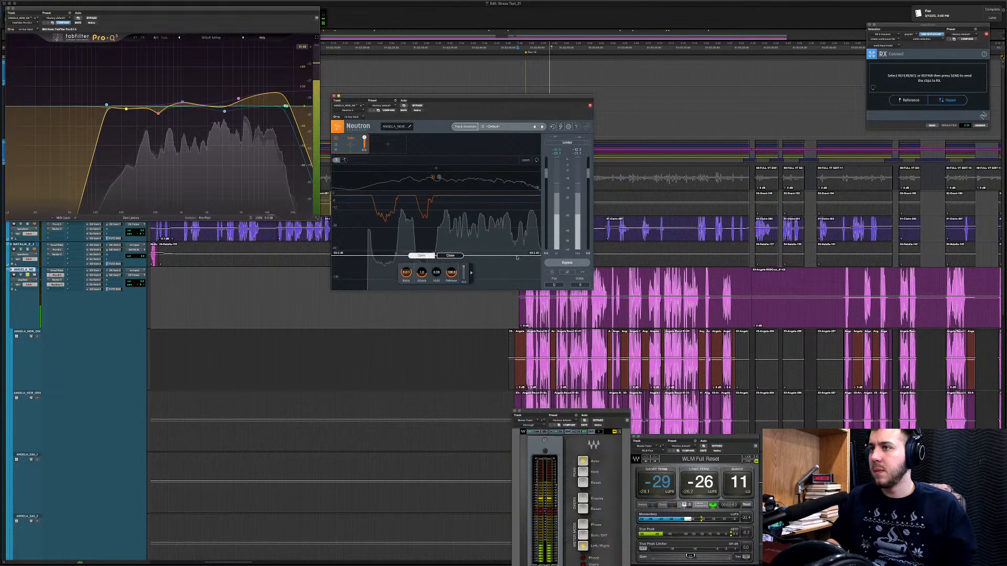
click(551, 311)
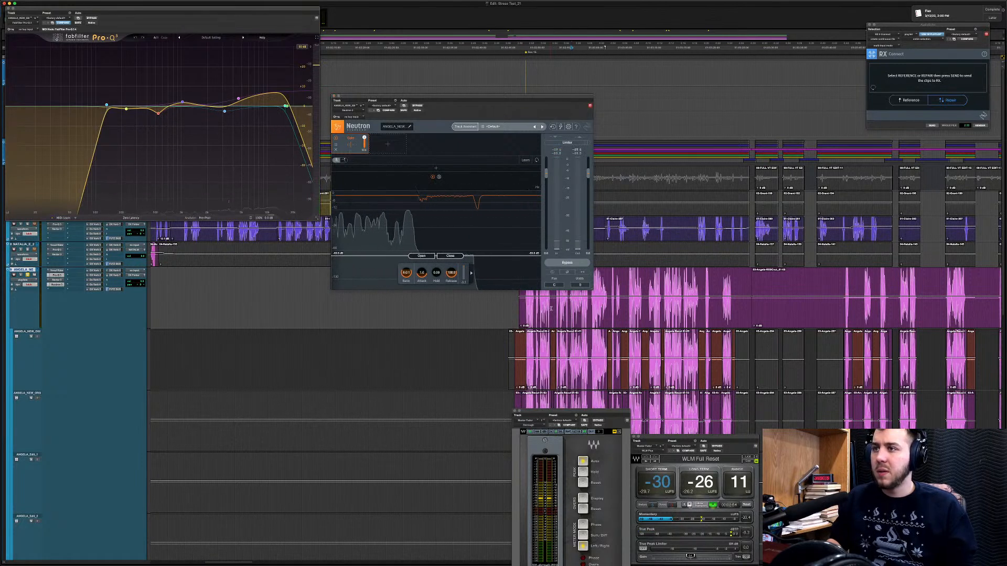
Loop the short pause between the opening phrases and raise the Neutron gate's open and close thresholds slightly.
key(t)
key(t)
key(t)
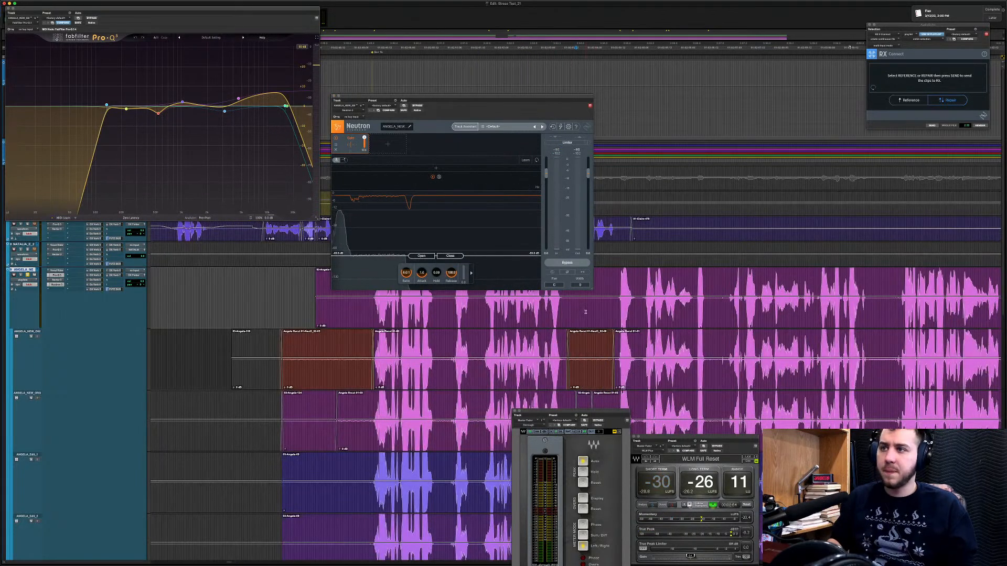
double_click(585, 311)
key(space)
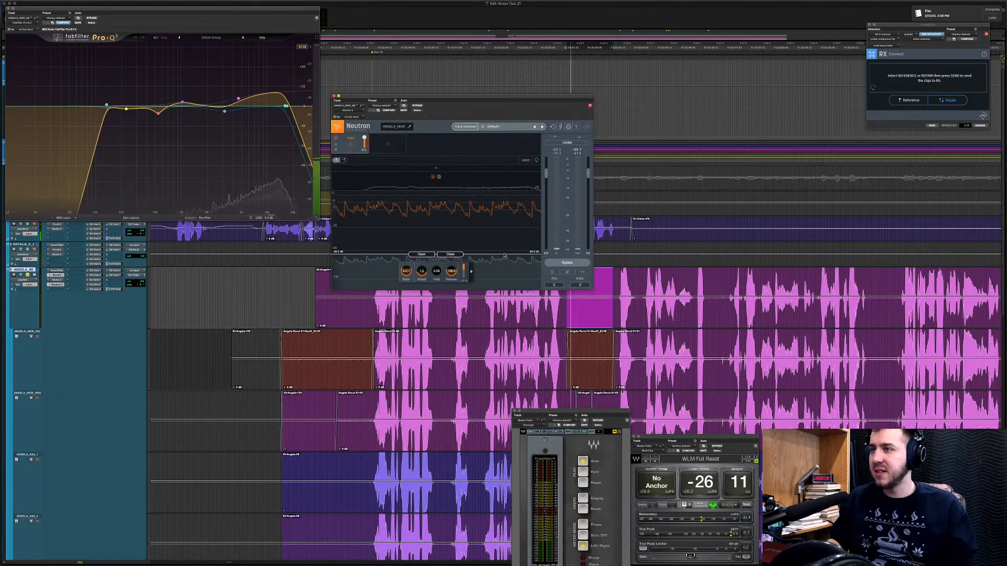
drag(504, 254, 505, 255)
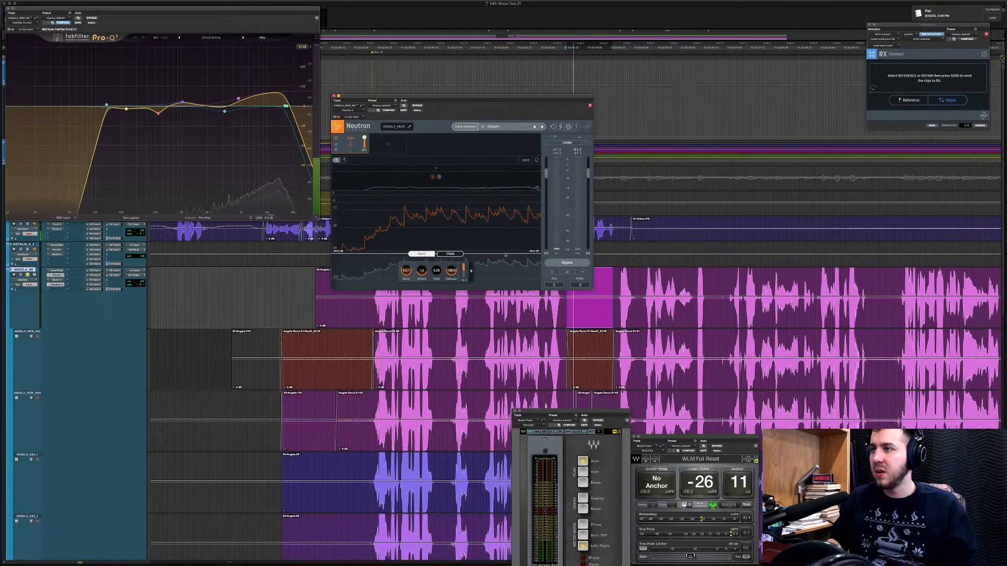
drag(505, 255, 505, 255)
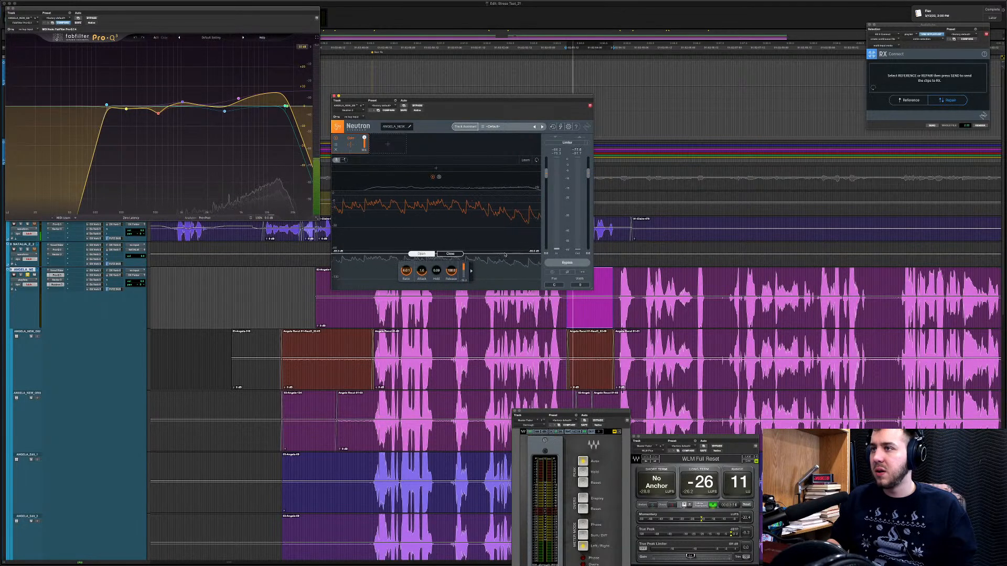
Lower the gate's release and attack to 0 while playing the dialogue from just before the pause.
click(523, 330)
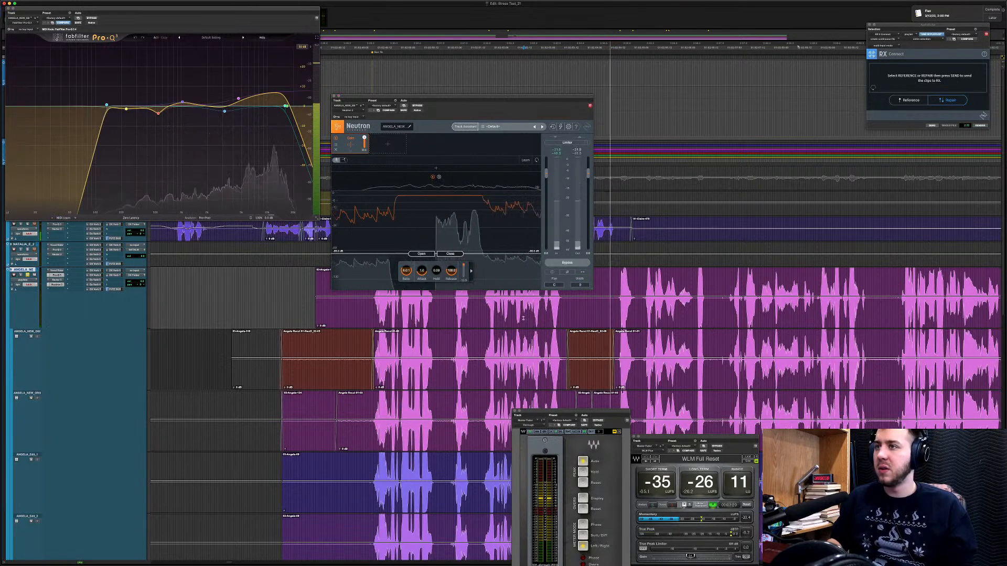
scroll(523, 330, right, 2)
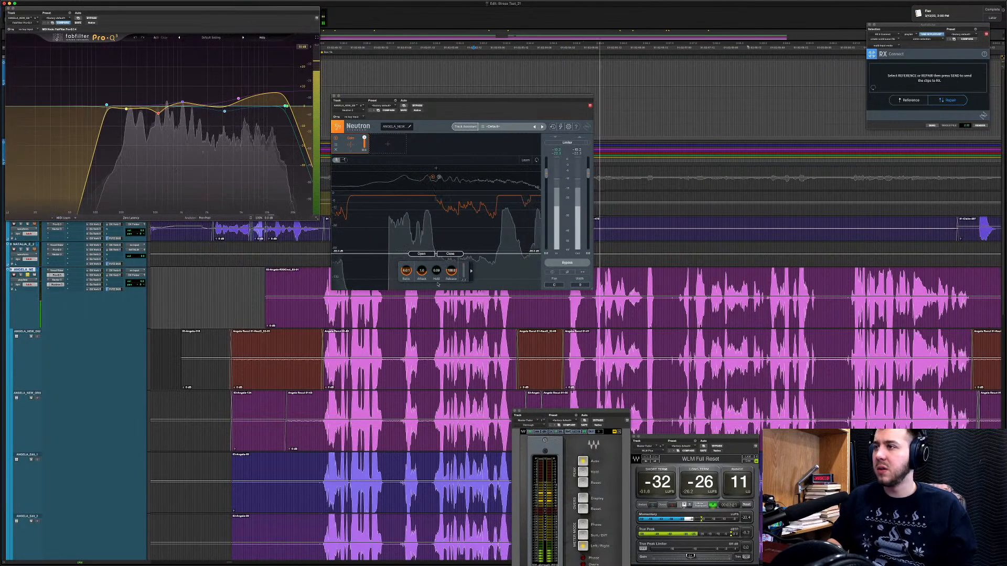
drag(450, 270, 452, 226)
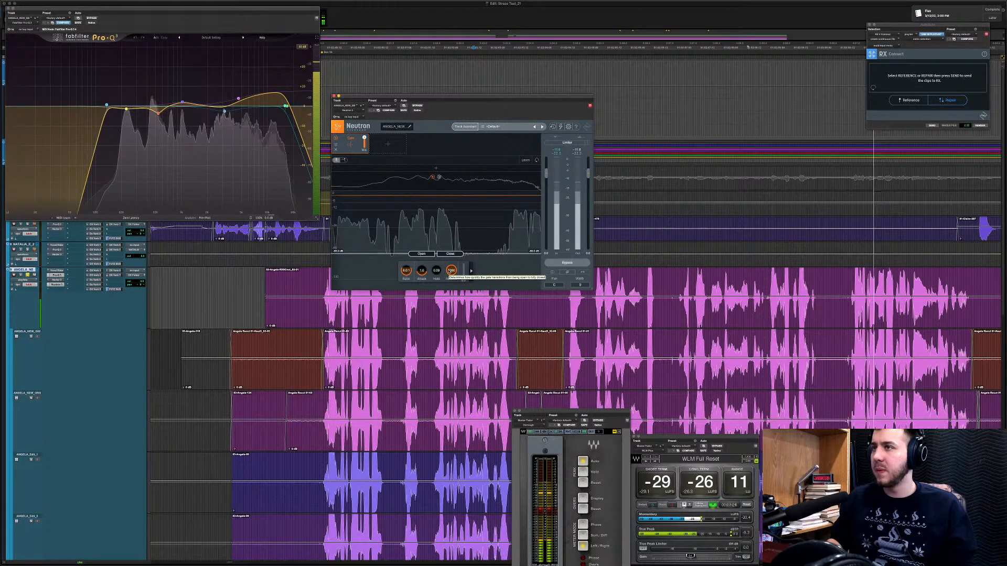
drag(451, 271, 448, 334)
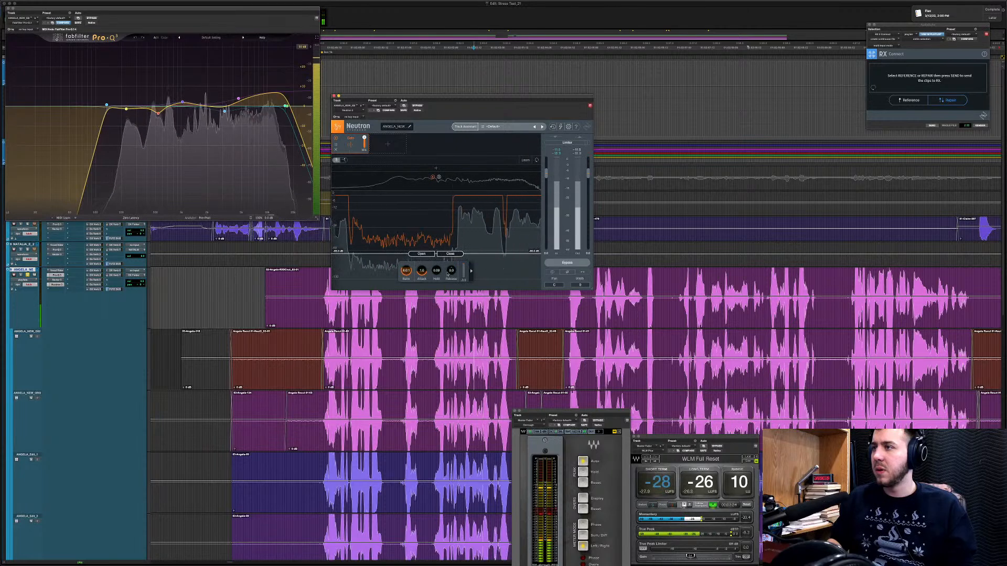
drag(422, 270, 447, 286)
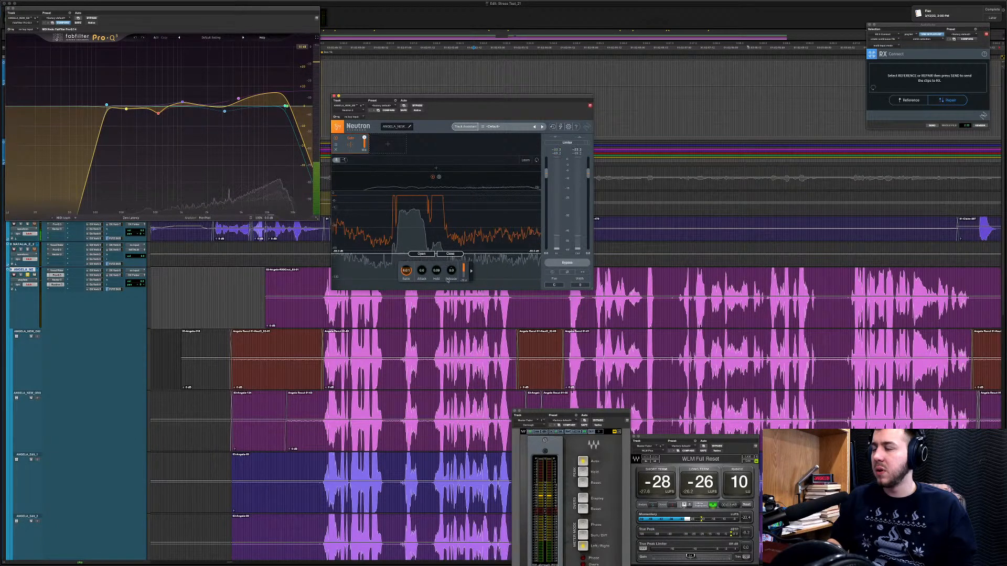
Play a short isolated phrase further along the clip and compare it with the Neutron gate bypassed and active.
key(space)
scroll(738, 314, right, 10)
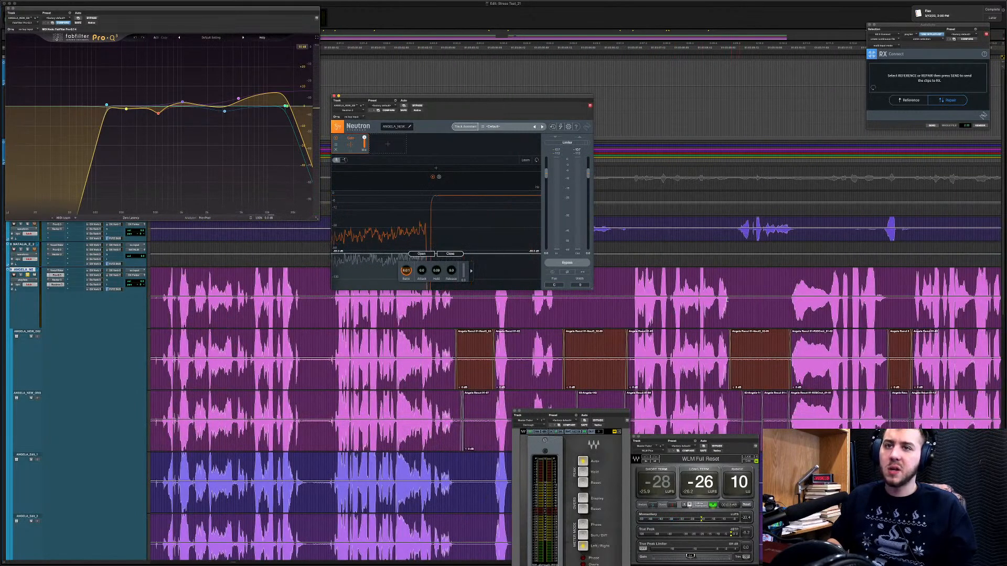
key(space)
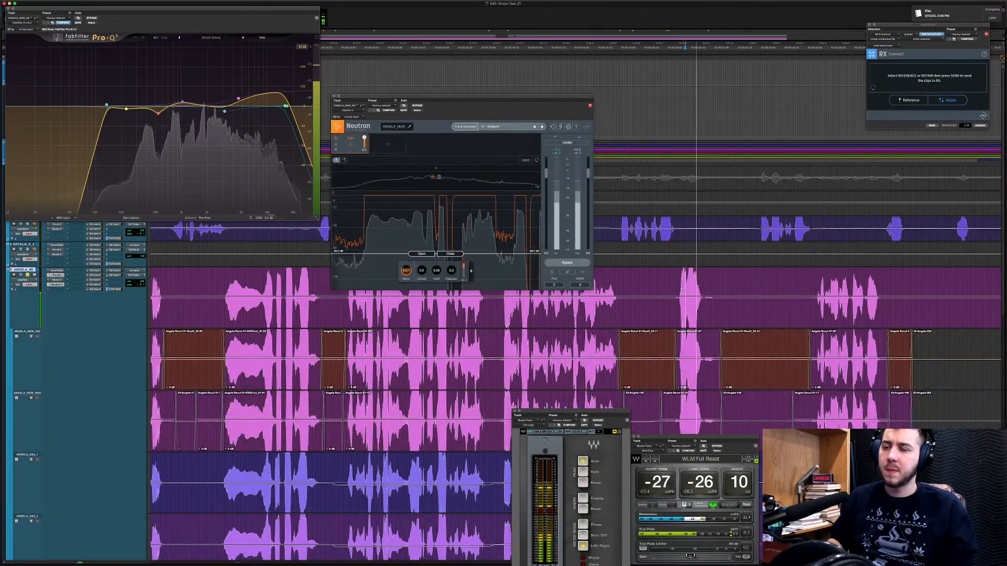
drag(668, 293, 760, 296)
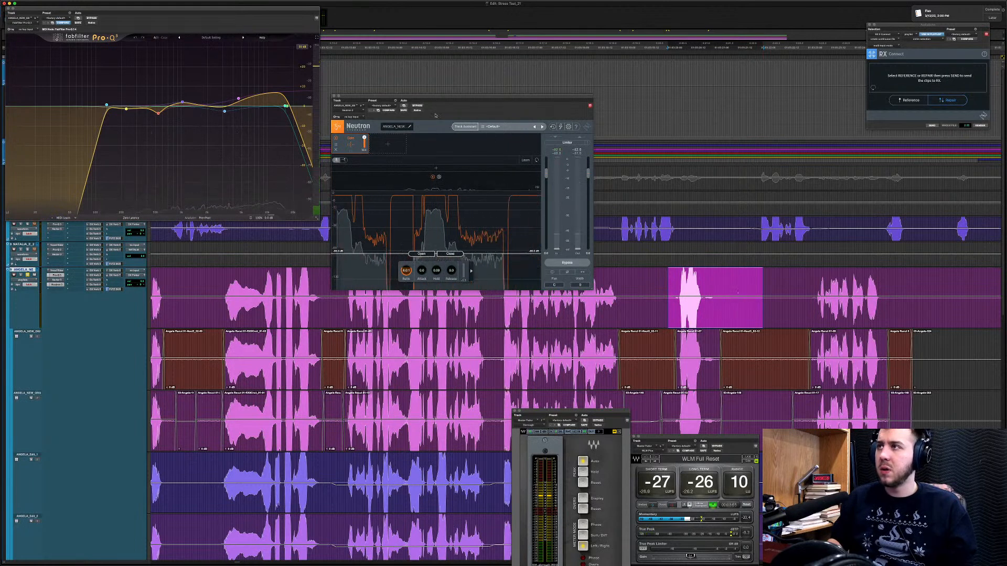
click(417, 106)
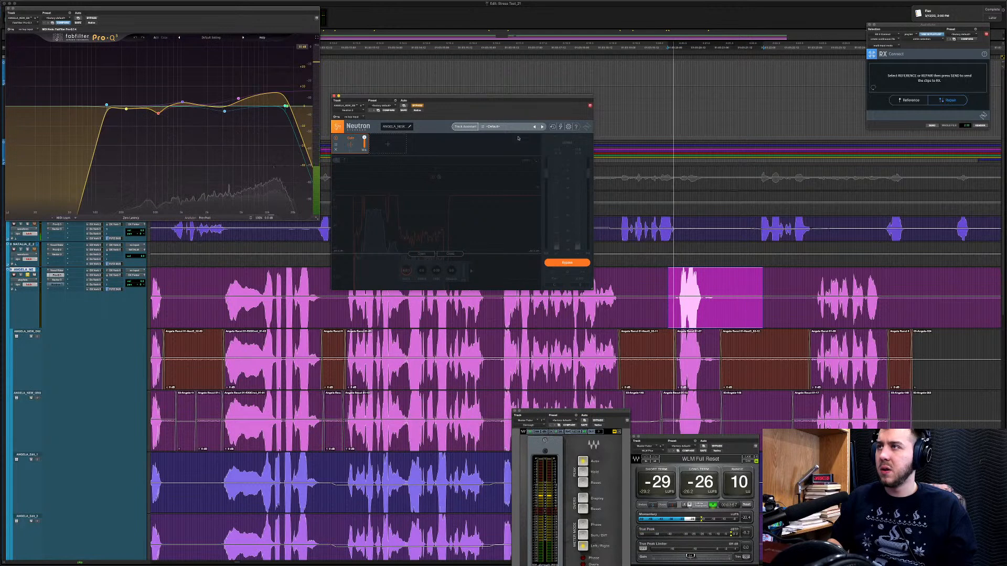
click(417, 105)
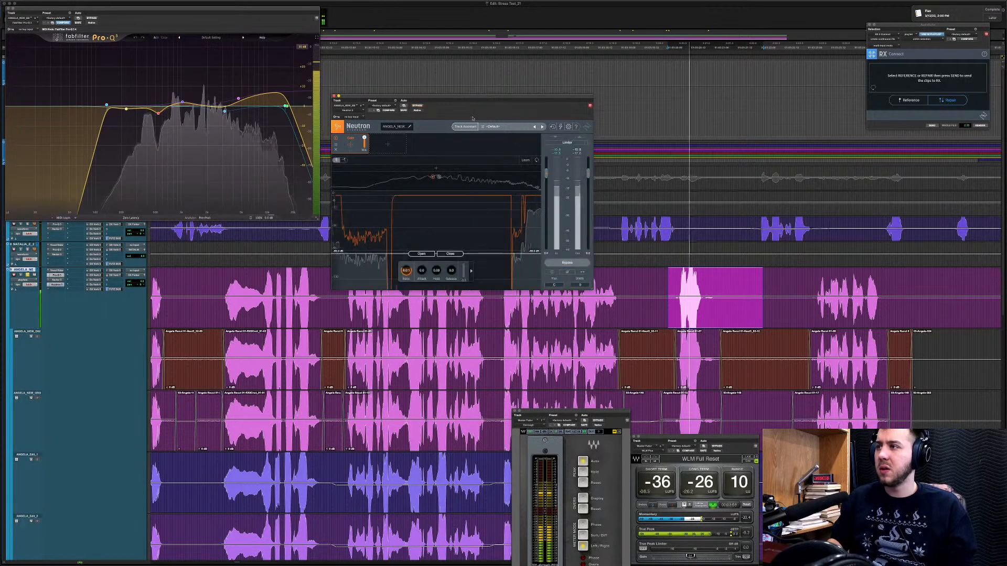
key(space)
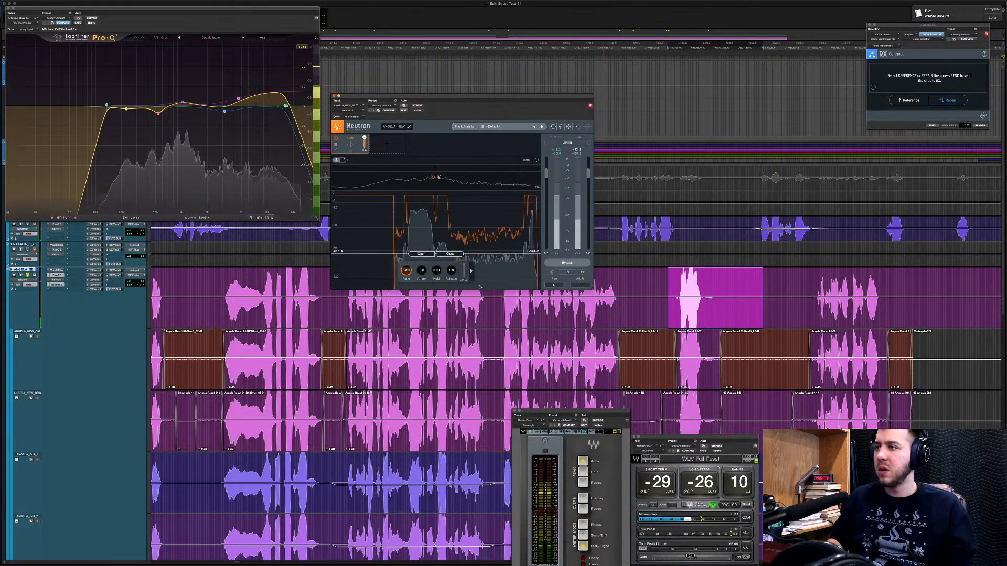
Lengthen the gate's release above its minimum and compare the selected phrase with the gate bypassed and active.
drag(452, 271, 454, 252)
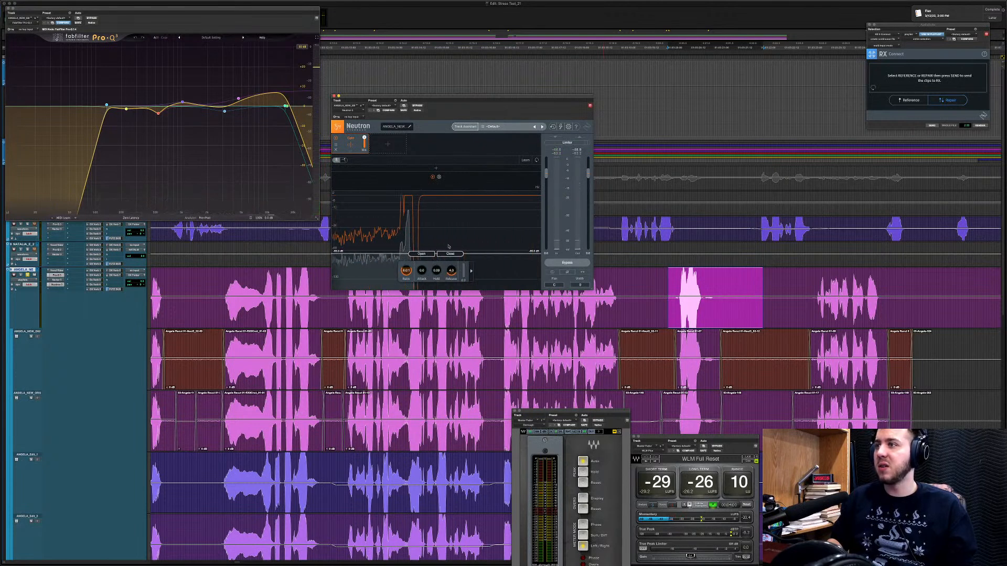
key(space)
click(417, 106)
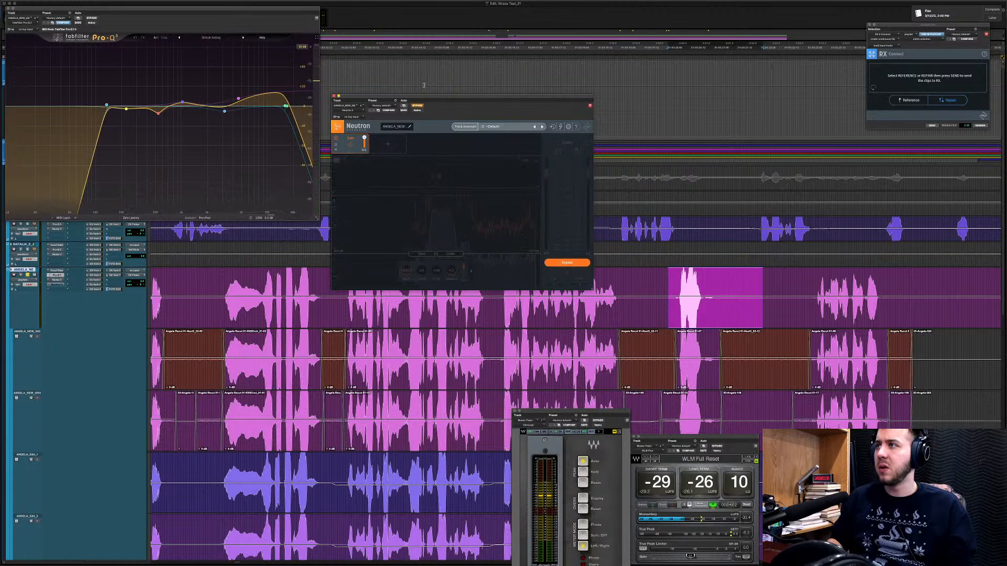
click(416, 106)
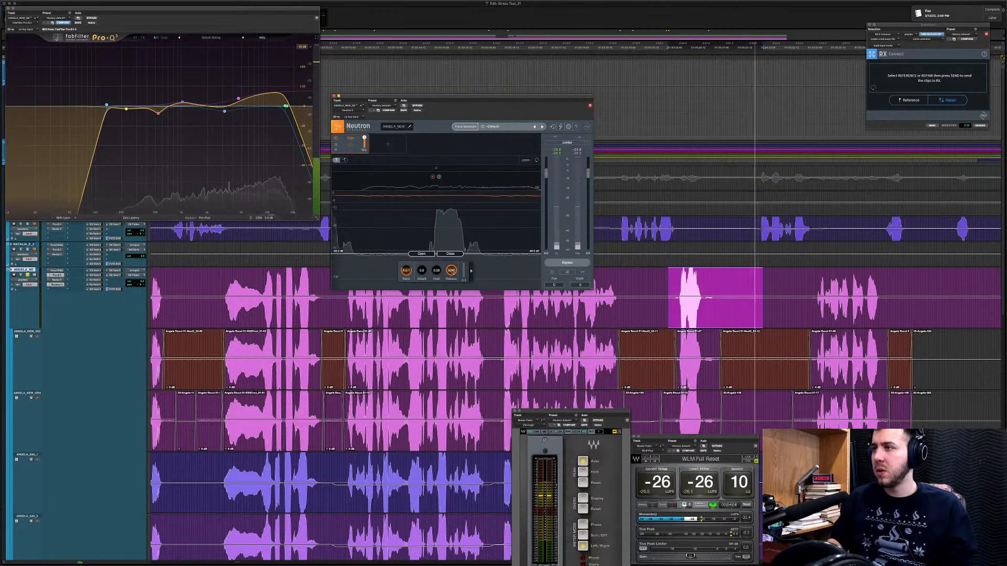
drag(452, 268, 451, 285)
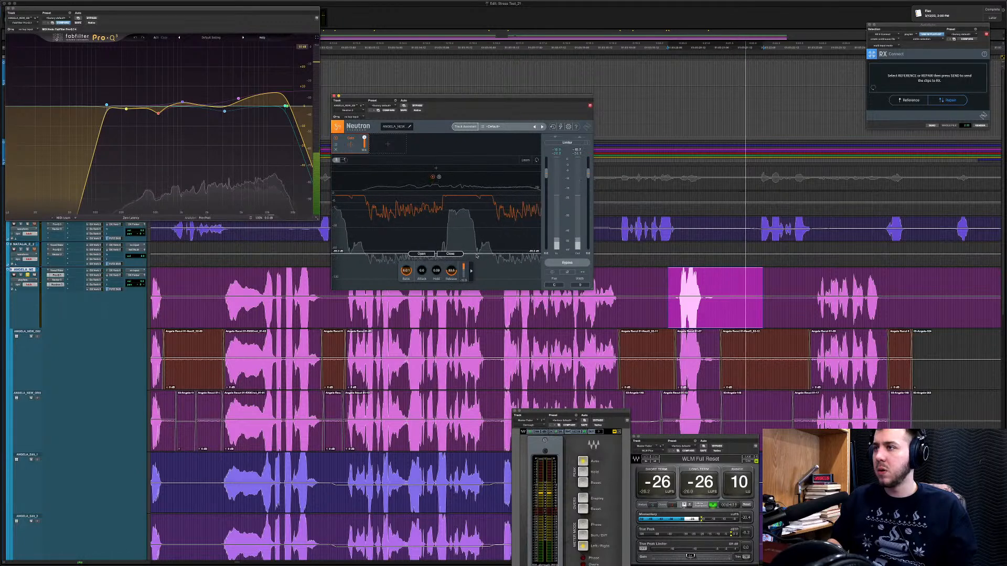
Shorten the gate's release, replay from the pause before the phrase, and raise the open and close thresholds slightly.
click(629, 290)
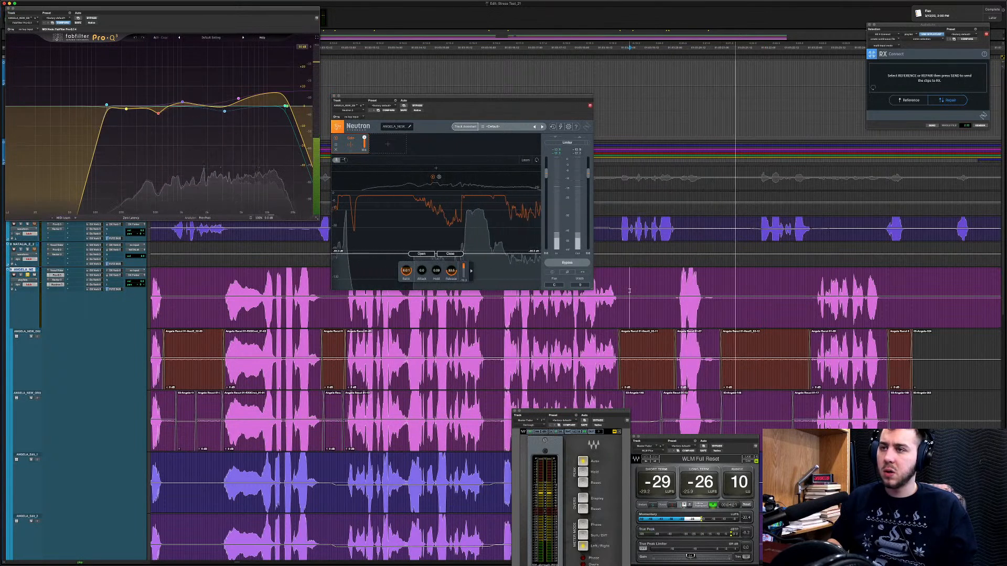
key(space)
drag(451, 271, 451, 279)
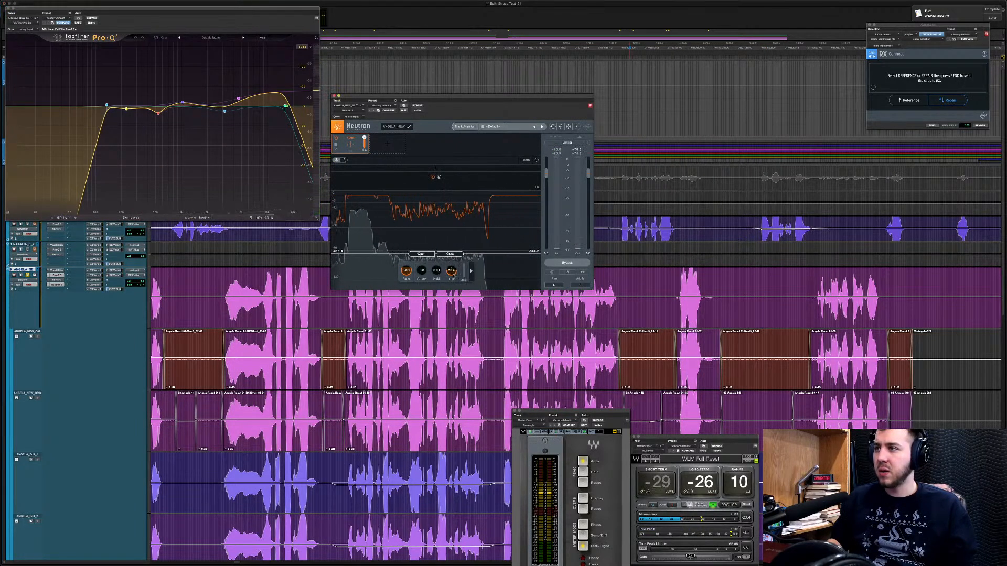
click(647, 277)
key(space)
key(space)
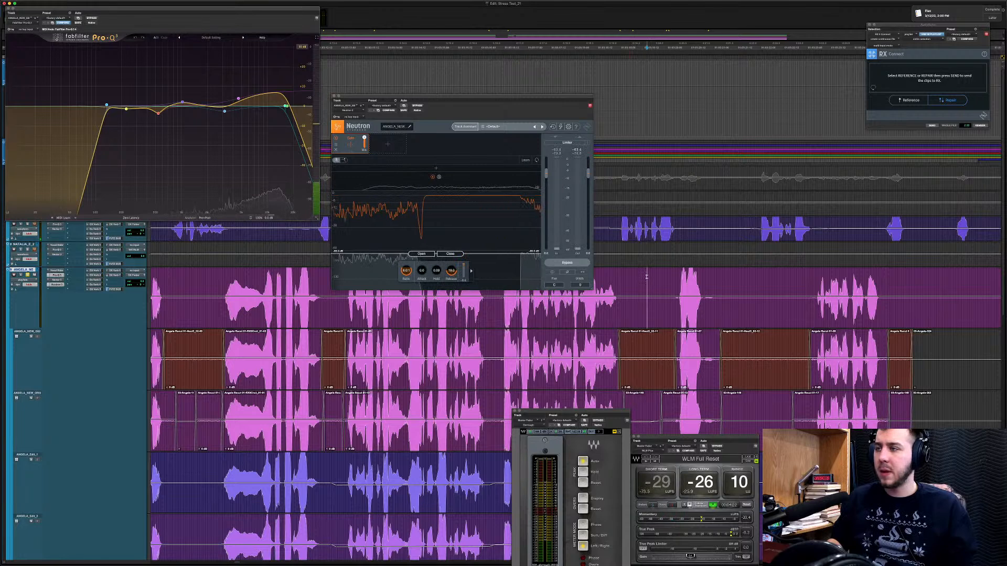
key(space)
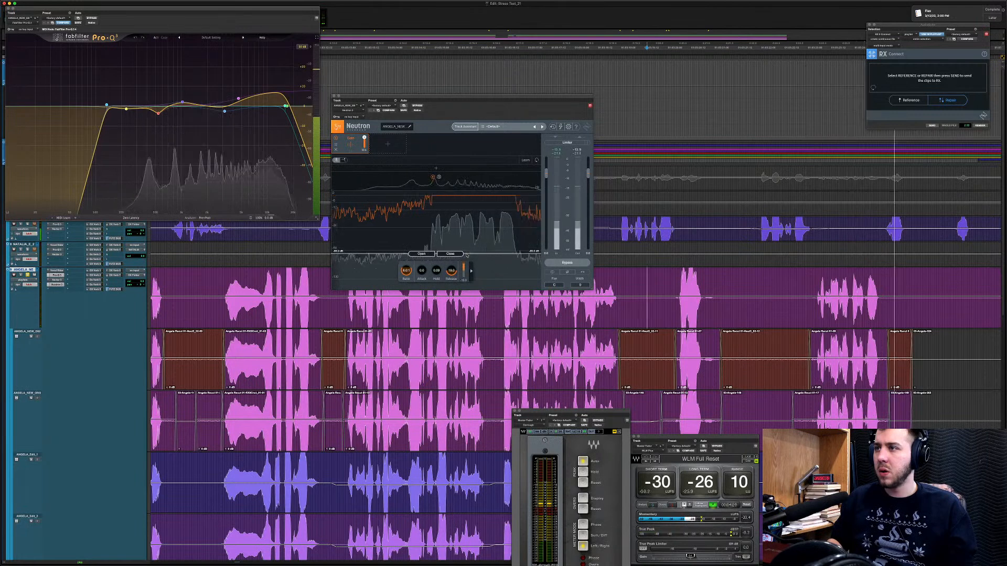
drag(466, 254, 466, 252)
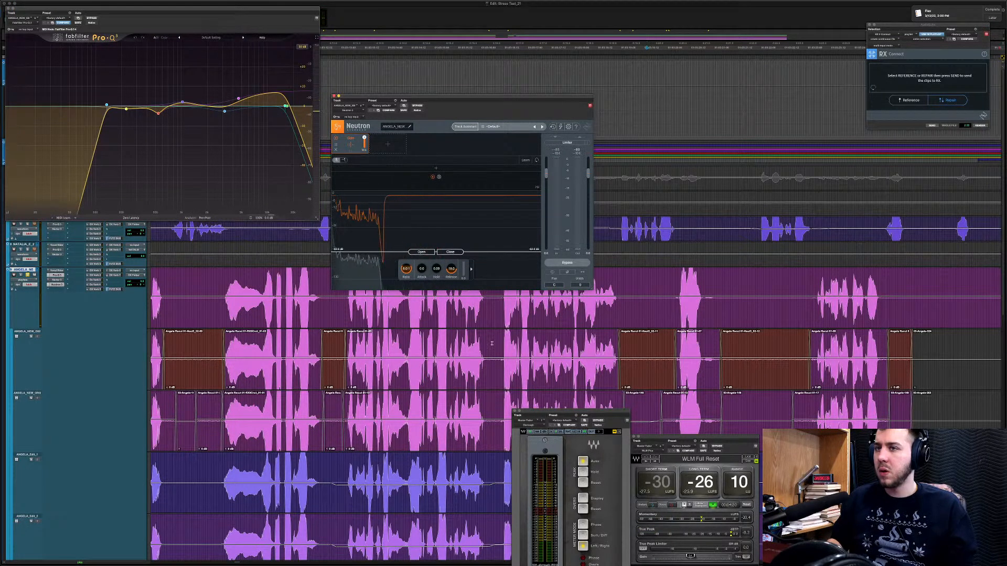
Stop playback, look back at the spectrogram in RX, and place the Neutron window beside Pro-Q 3 above the Pro Tools clips.
scroll(491, 343, right, 10)
key(r)
key(r)
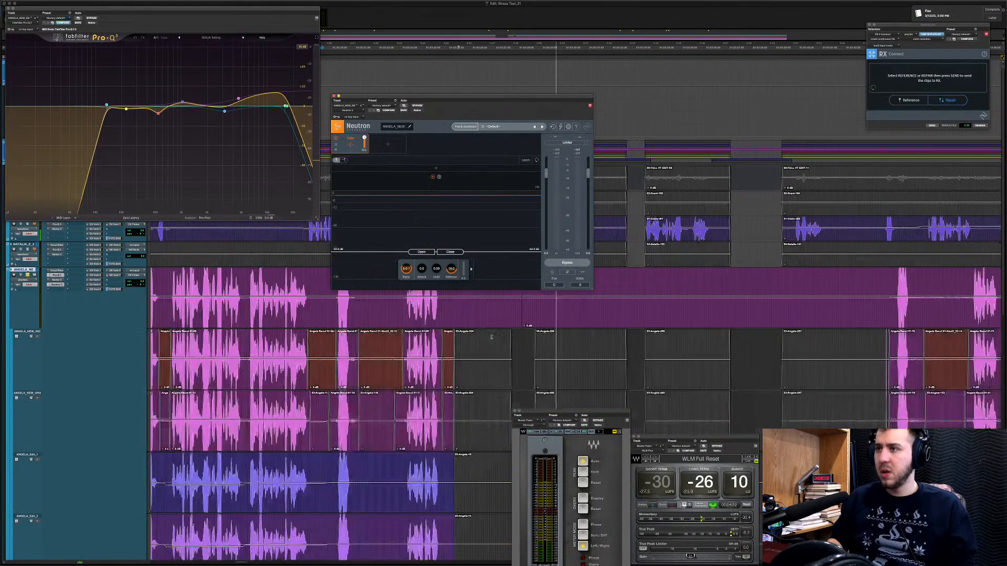
key(space)
scroll(499, 325, left, 5)
scroll(499, 326, left, 2)
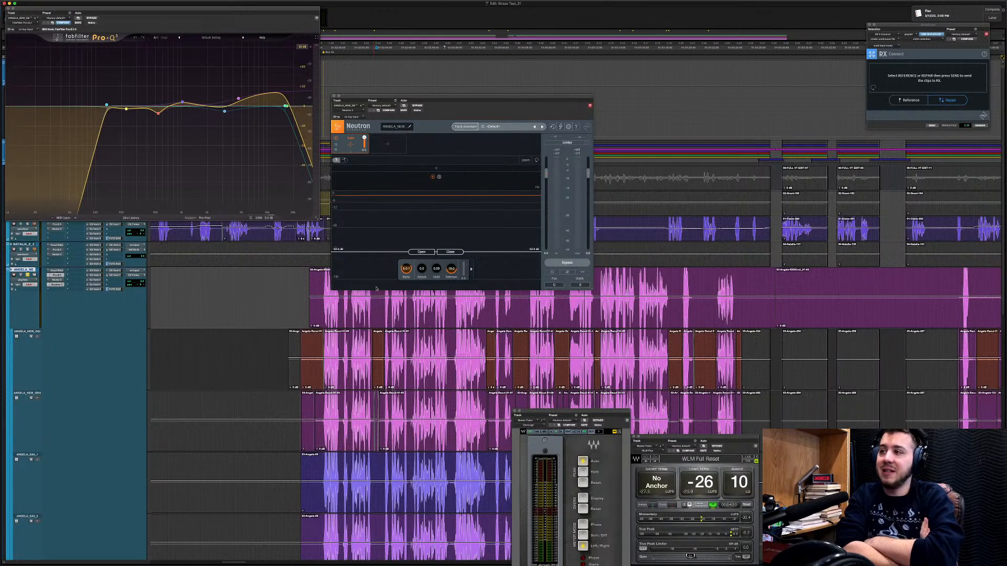
key(super+Tab)
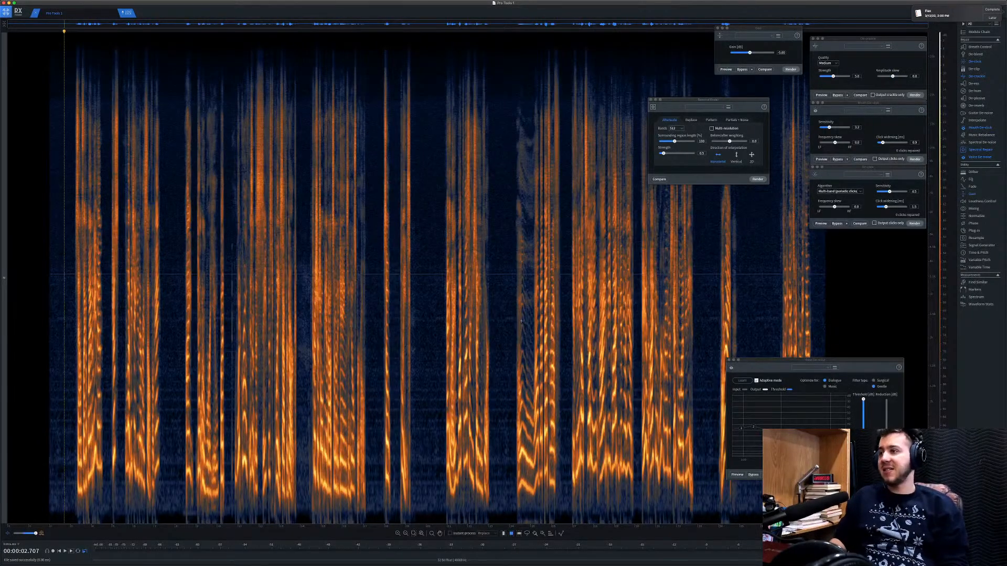
key(super+Tab)
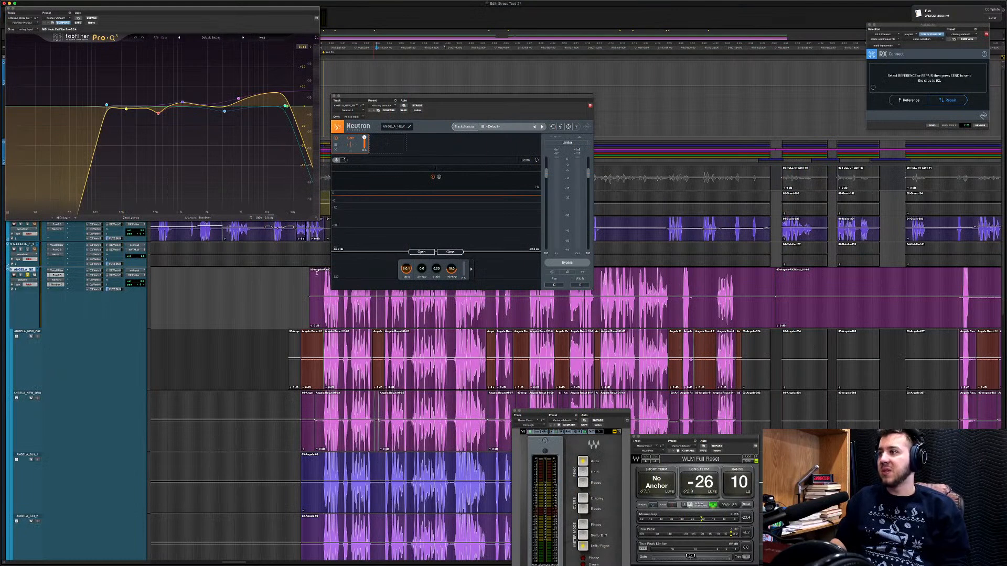
drag(411, 97, 463, 16)
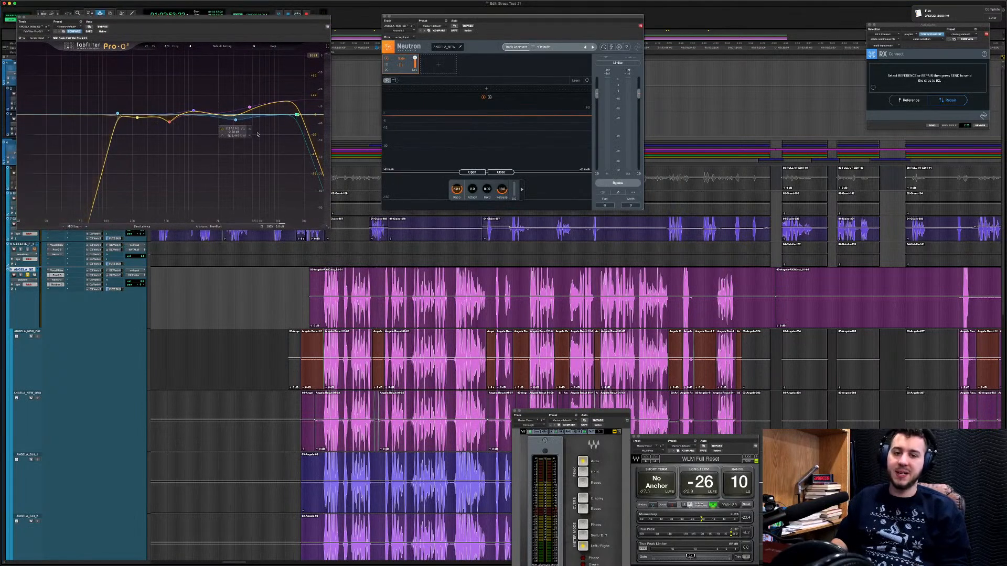